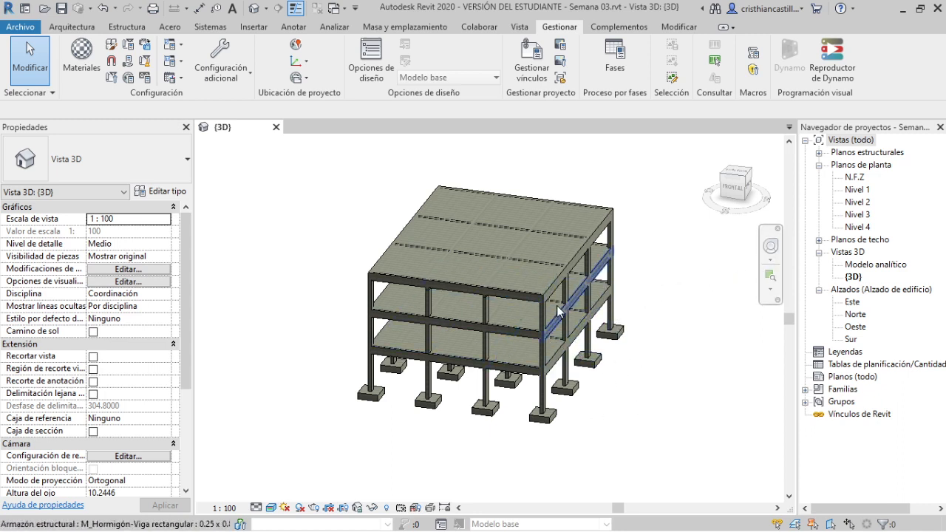
Step: Isolate a 0.25 x .60 cm rectangular concrete column between Nivel 3 and Nivel 4 with a selection box in the 3D view
scroll(524, 297, up, 3)
shift+middle_drag(522, 296, 472, 263)
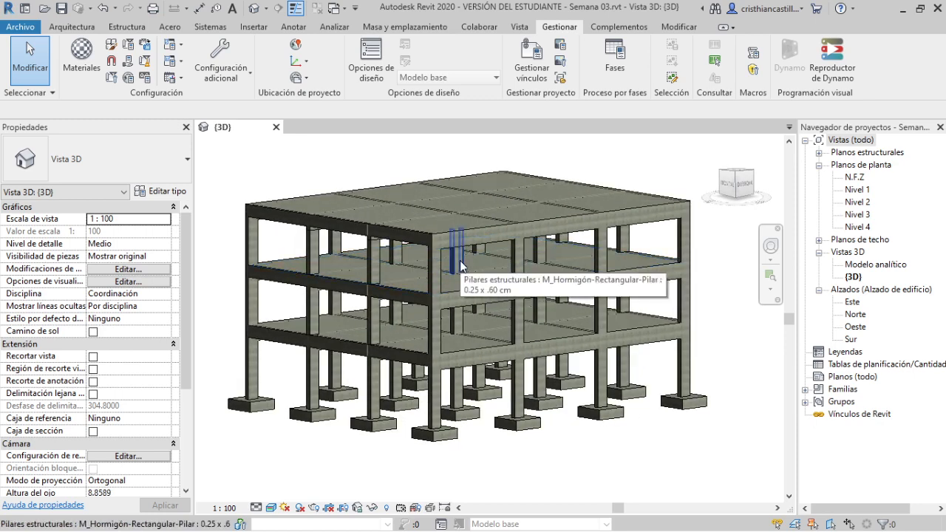
click(460, 263)
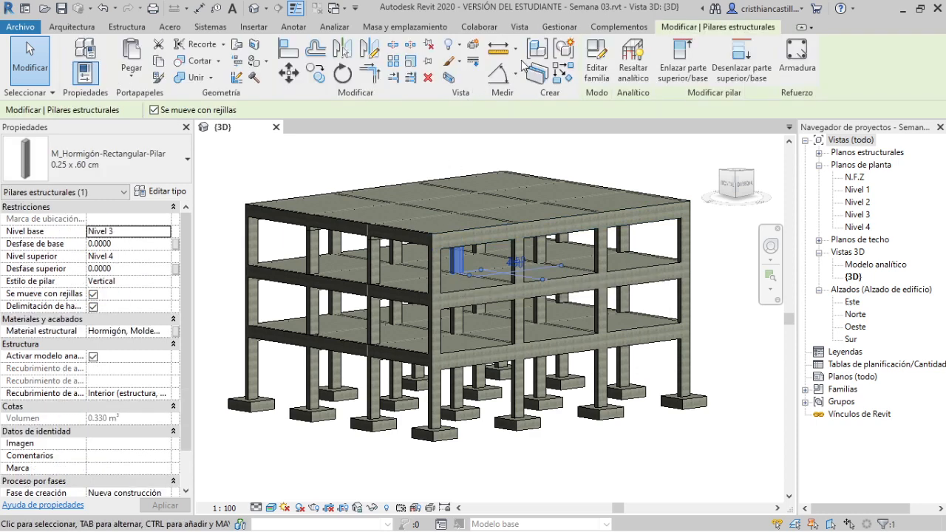
click(451, 76)
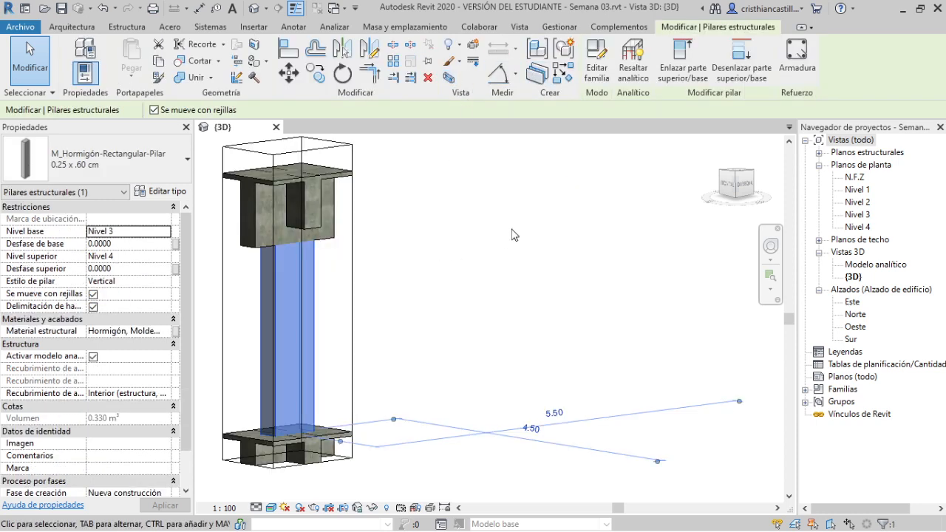
scroll(513, 231, down, 1)
click(512, 230)
Step: Hide the section box outline around the isolated column in the 3D view
shift+middle_drag(394, 313, 537, 313)
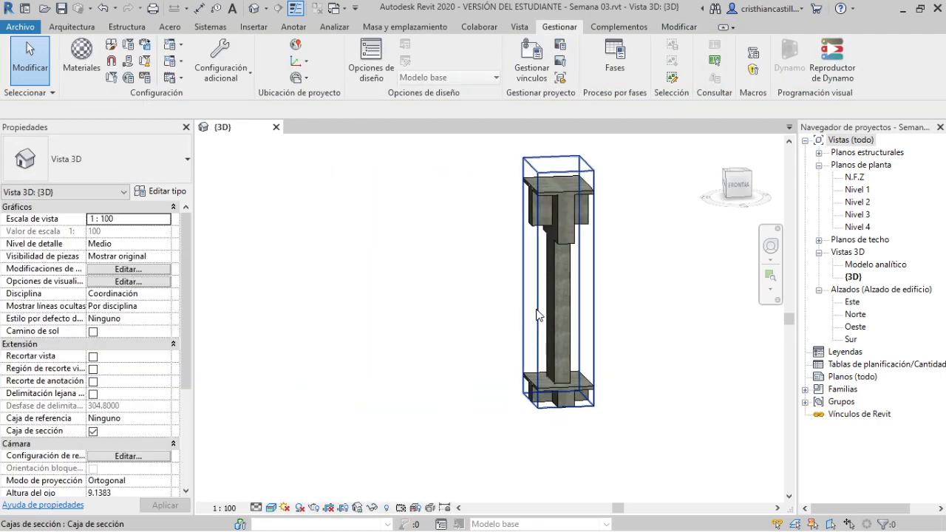
click(537, 315)
right_click(422, 313)
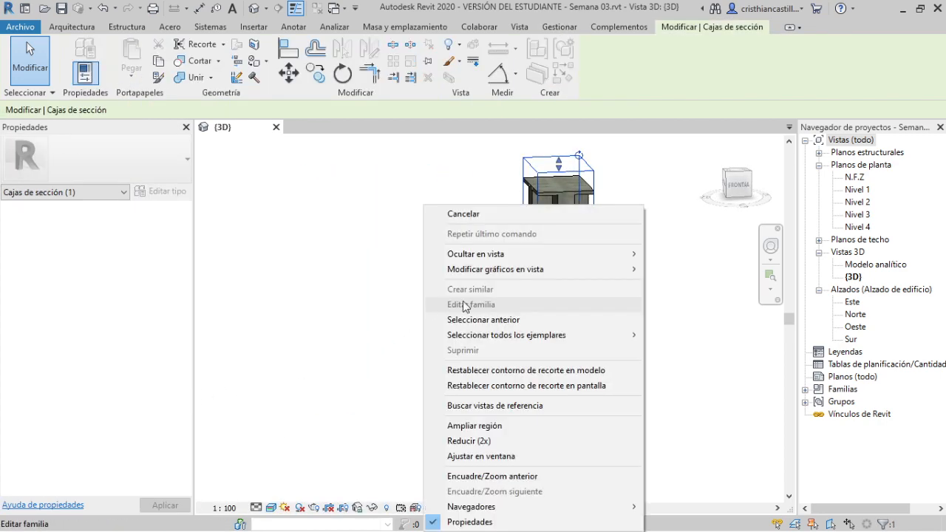
mouse_move(564, 255)
click(665, 271)
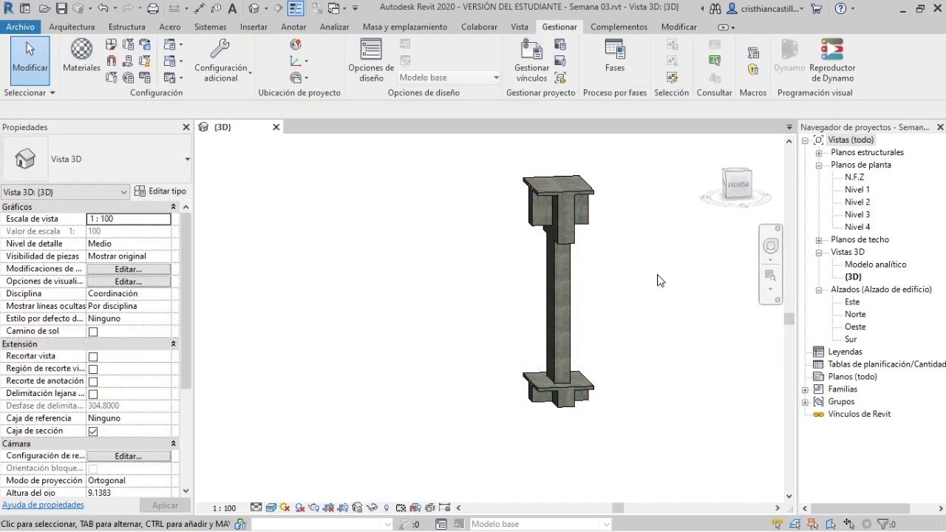
Step: Orient the 3D view squarely to the left face (Izquierda) of the isolated column and centre it
shift+middle_drag(442, 331, 561, 356)
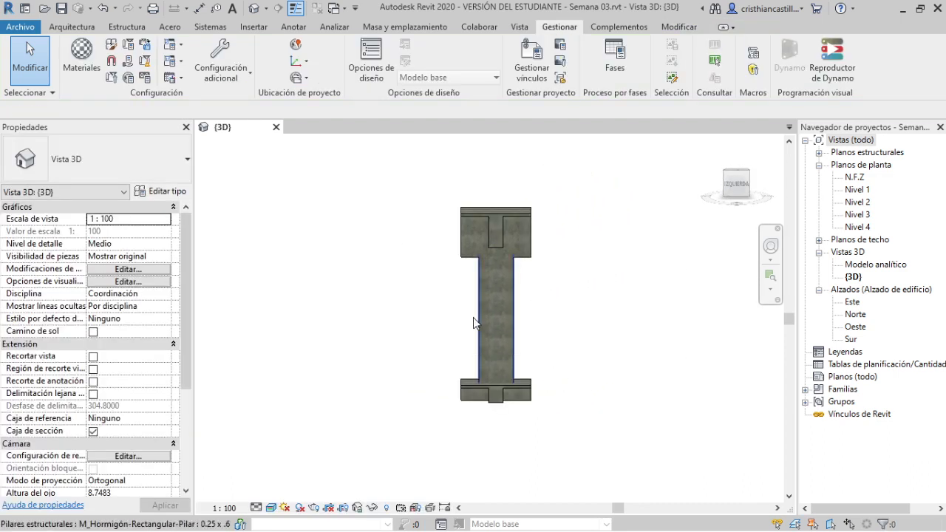
scroll(473, 323, up, 2)
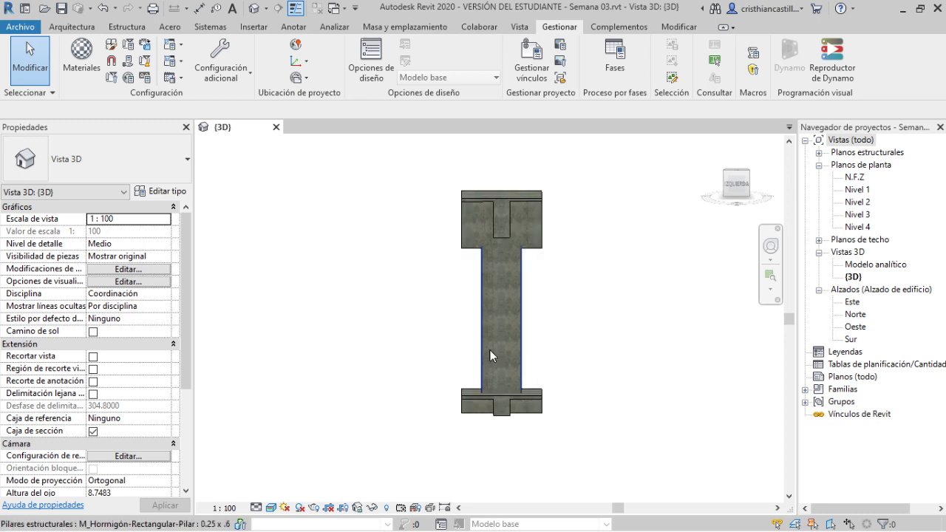
click(736, 185)
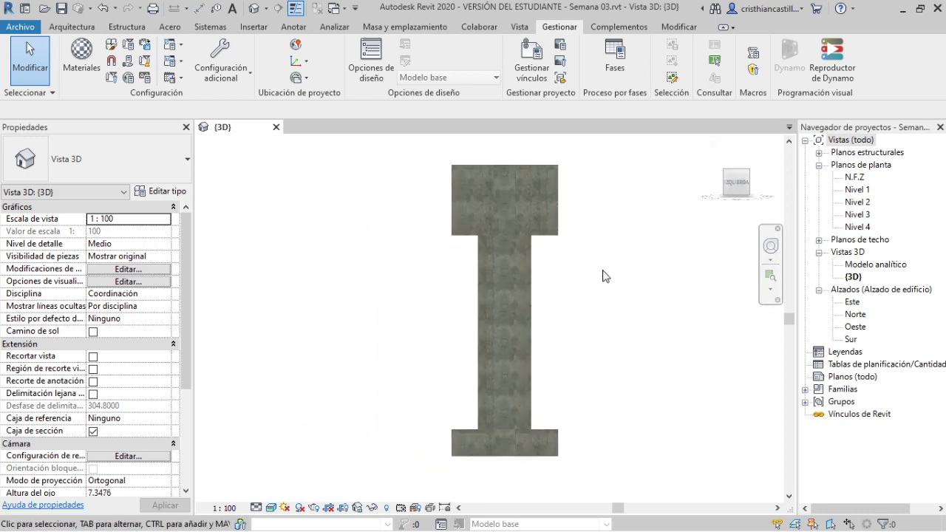
scroll(607, 338, up, 1)
middle_drag(612, 337, 625, 351)
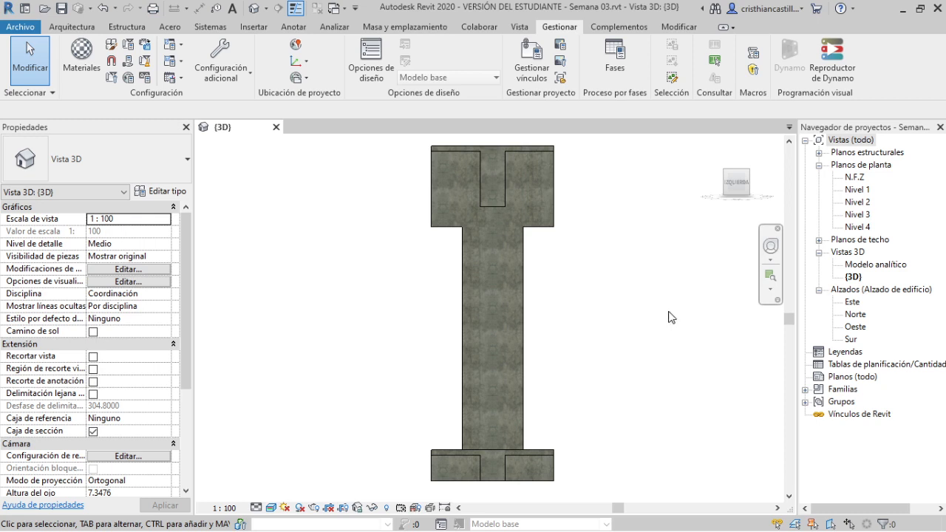
middle_click(669, 317)
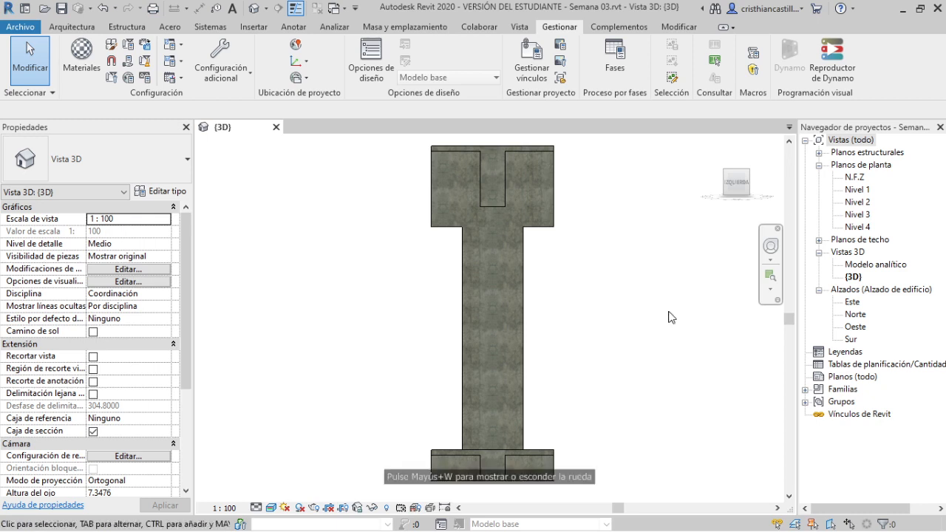
Step: Switch to Microsoft Whiteboard and paste the captured image of the column view onto the canvas
key(alt+Tab)
key(alt+Tab)
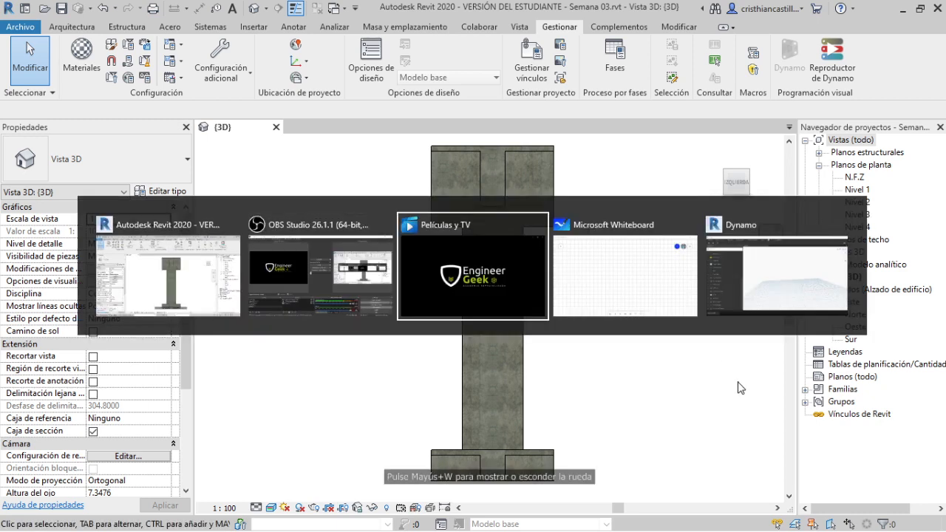
key(alt+Tab)
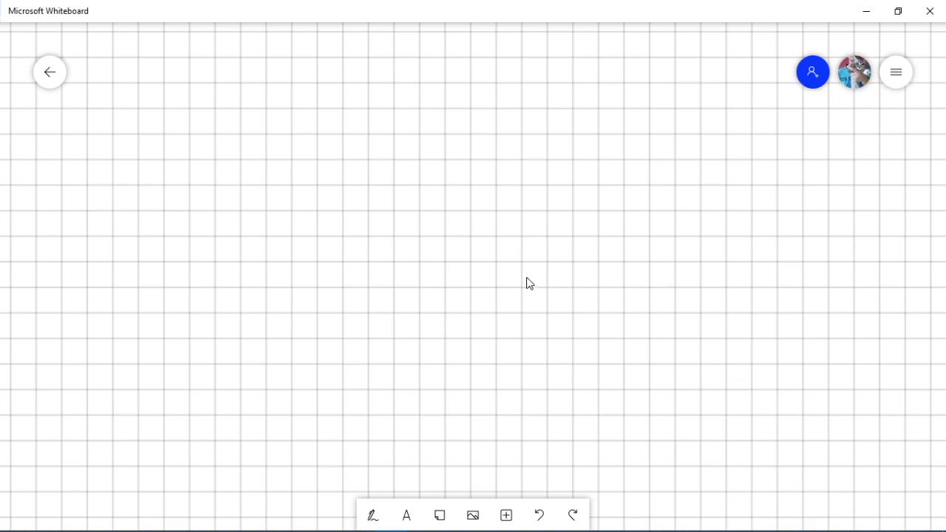
key(ctrl+v)
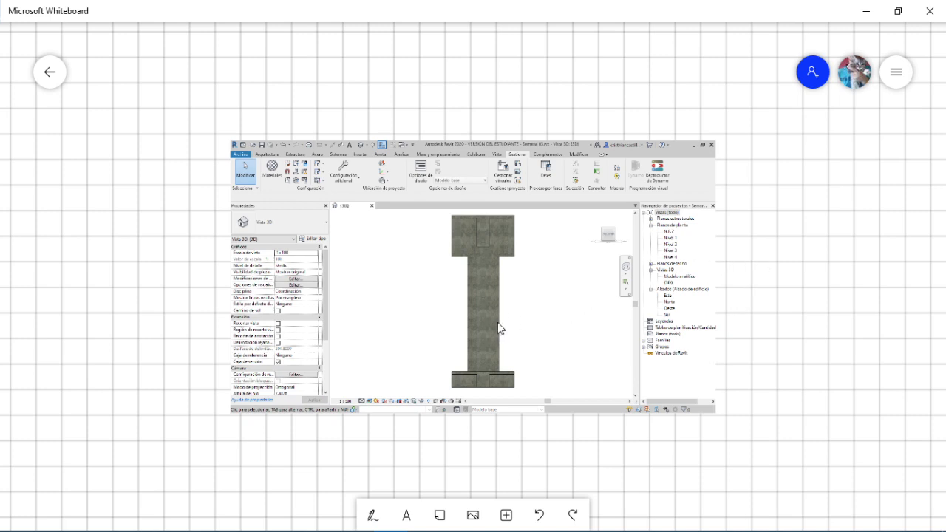
Step: Draw red horizontal stirrup lines along the column's lower, middle and upper parts, with dots marking the repetition between the lower groups
click(388, 513)
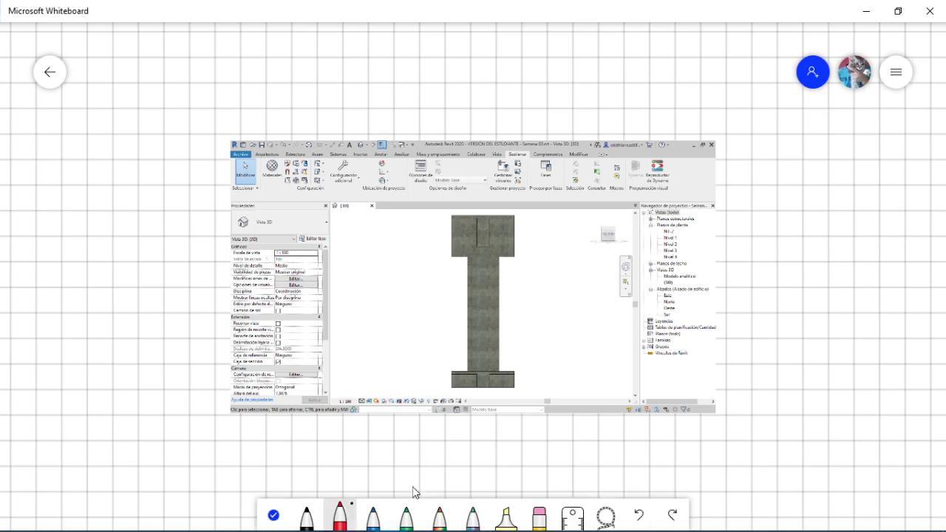
ctrl+scroll(535, 363, up, 5)
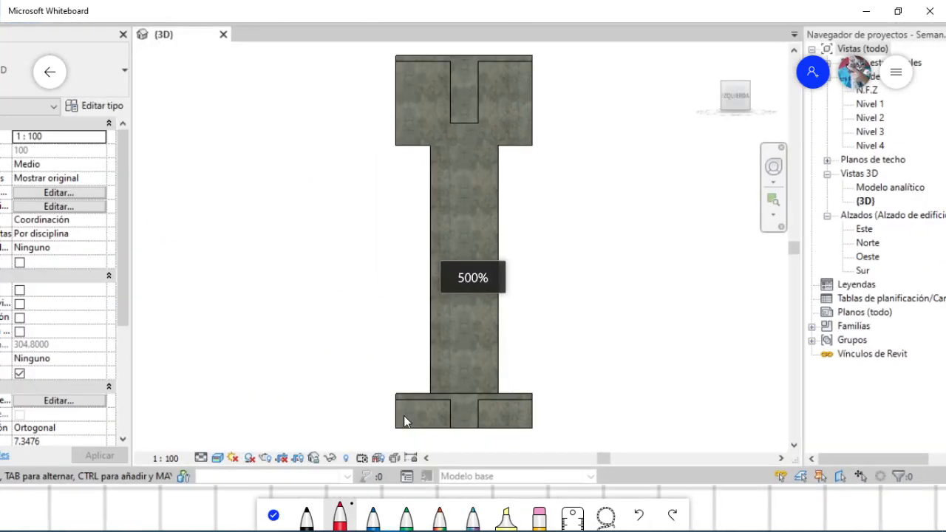
click(338, 514)
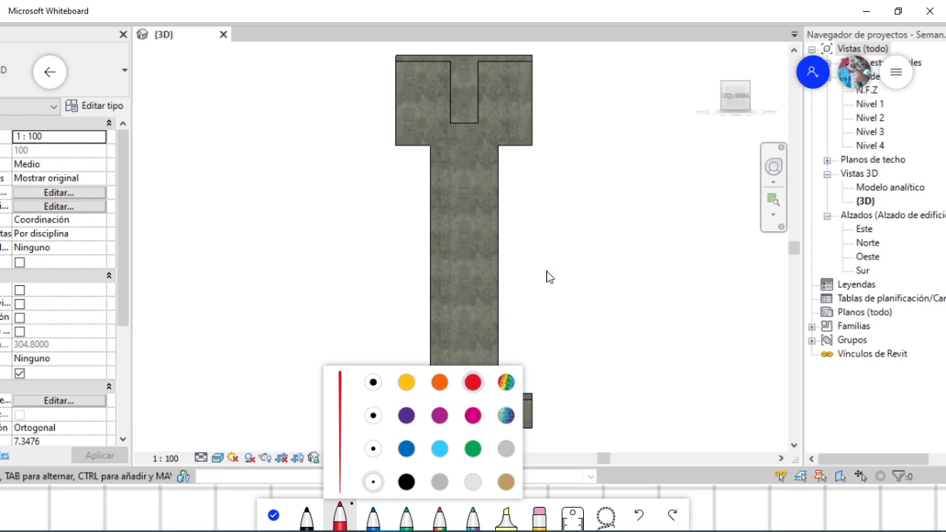
click(436, 351)
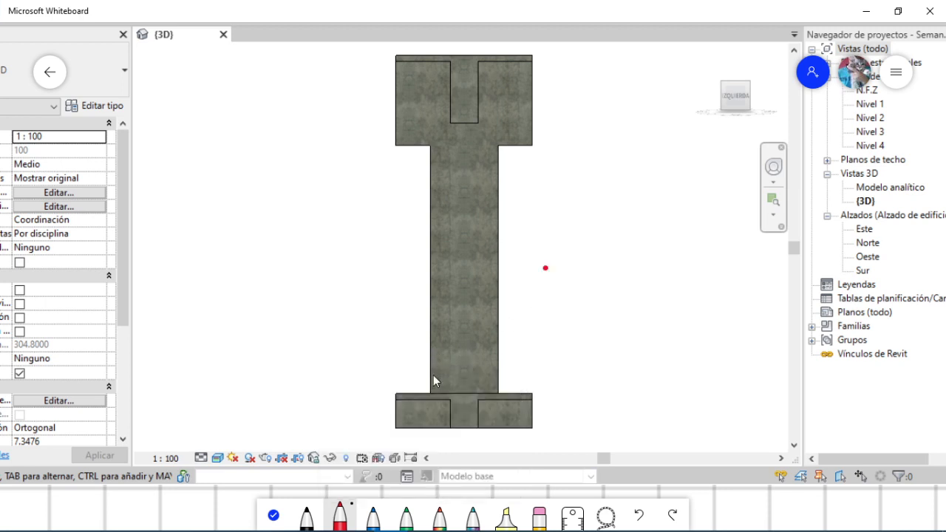
drag(436, 374, 519, 363)
key(ctrl+z)
drag(448, 356, 529, 350)
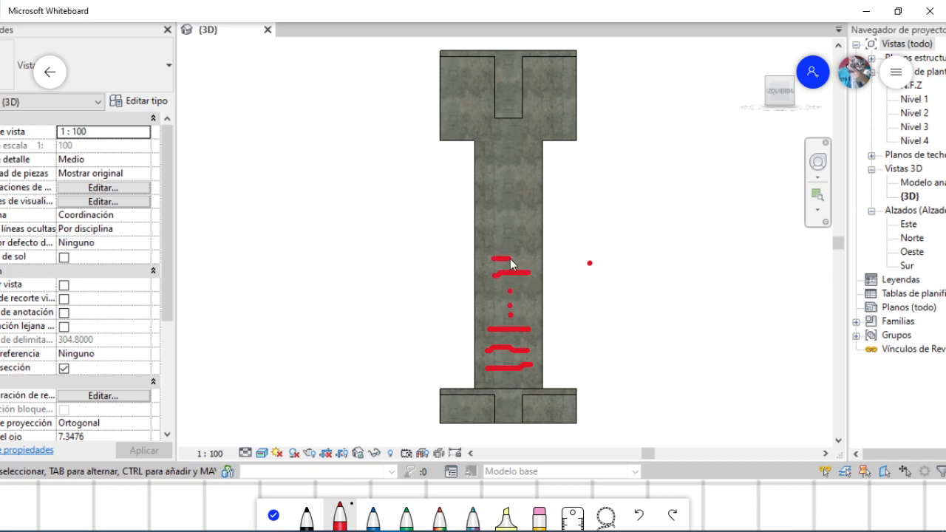
drag(510, 259, 529, 259)
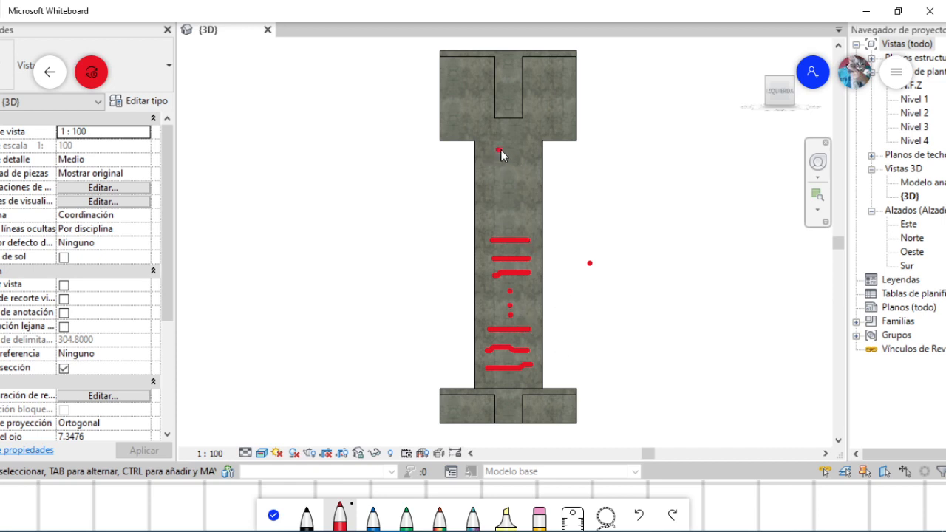
mouse_move(502, 157)
mouse_down()
mouse_move(538, 159)
mouse_move(529, 169)
mouse_up()
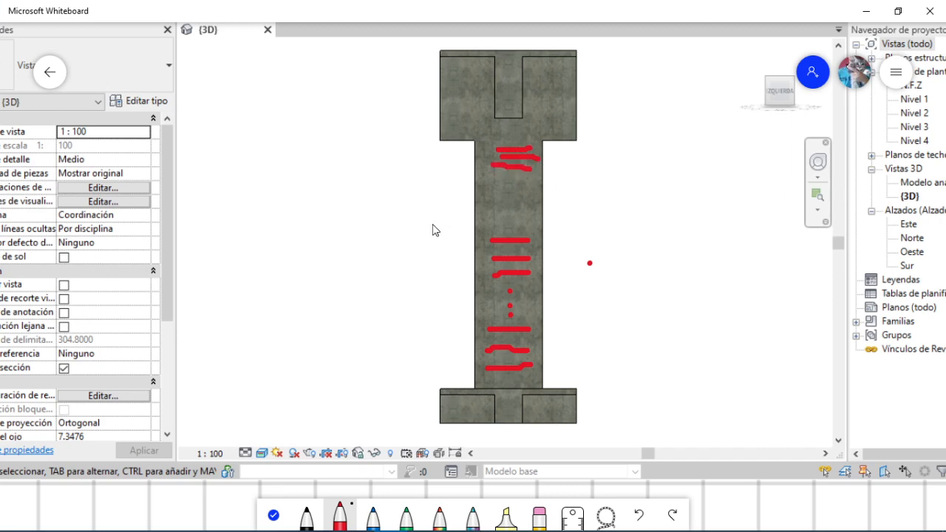
Step: Sketch a black square stirrup with two corner hooks beside the column and mark a horizontal section cut on both sides of the shaft
ctrl+scroll(434, 230, down, 3)
ctrl+scroll(886, 185, up, 3)
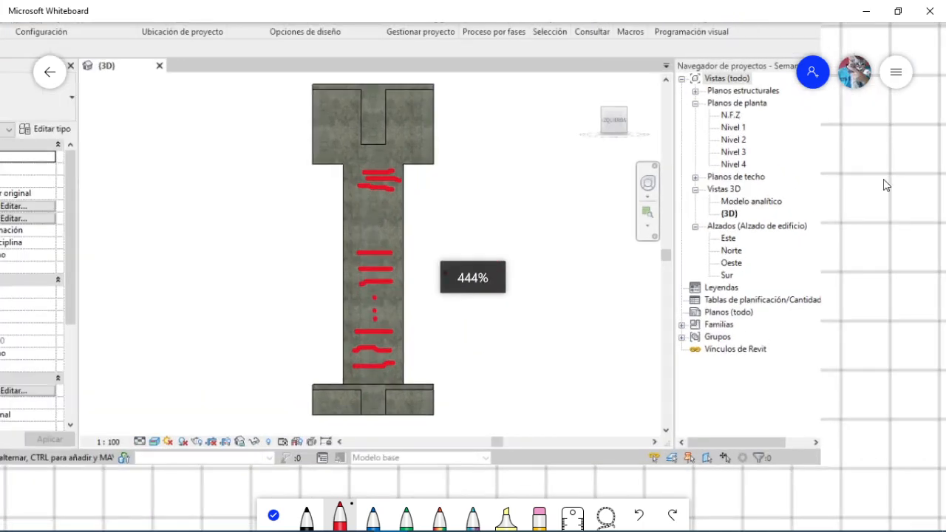
ctrl+scroll(883, 181, down, 2)
click(307, 516)
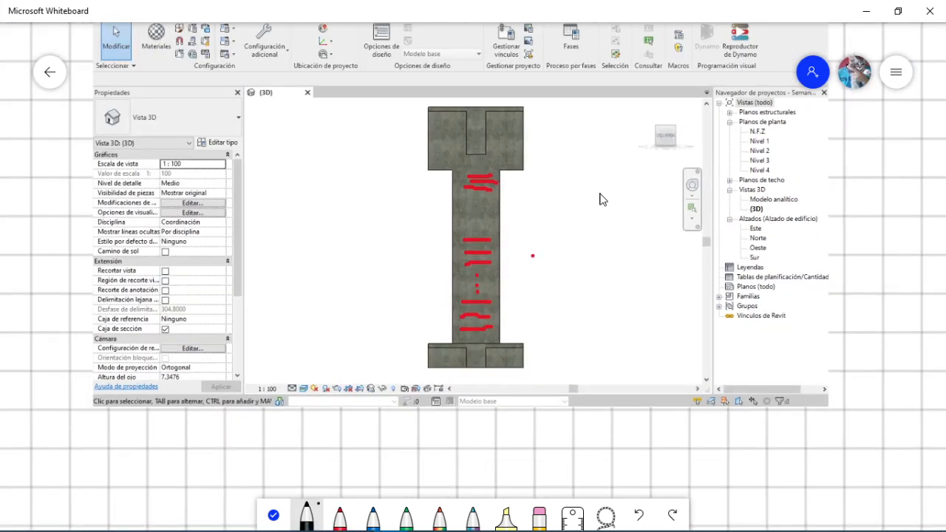
ctrl+scroll(599, 200, up, 2)
mouse_move(571, 220)
mouse_down()
mouse_move(566, 303)
mouse_move(618, 302)
mouse_move(670, 293)
mouse_move(678, 211)
mouse_move(575, 208)
mouse_move(604, 254)
mouse_up()
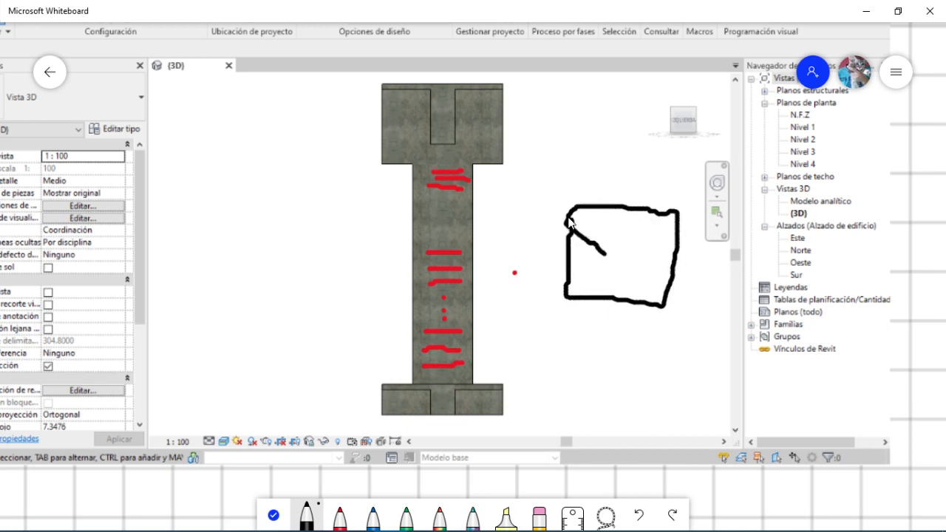
mouse_move(570, 220)
mouse_down()
mouse_move(595, 218)
mouse_move(622, 236)
mouse_up()
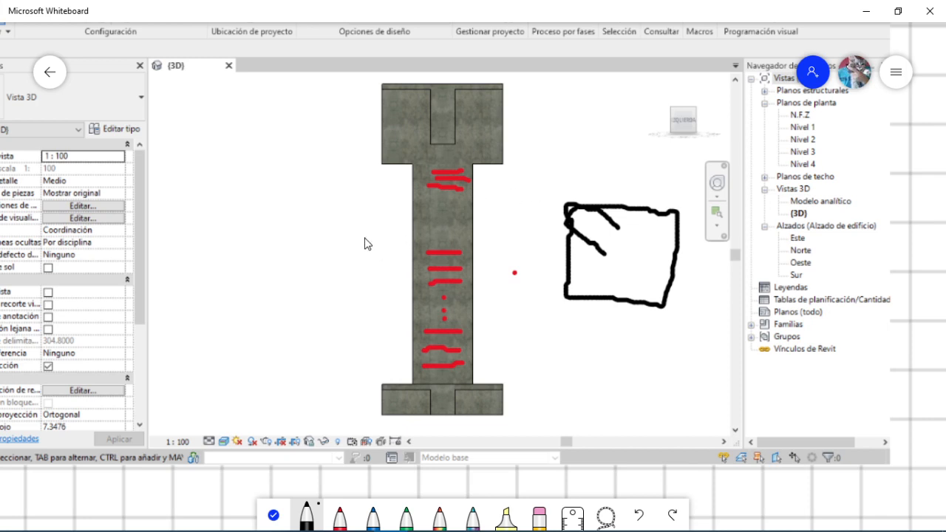
drag(357, 227, 402, 222)
drag(482, 220, 549, 223)
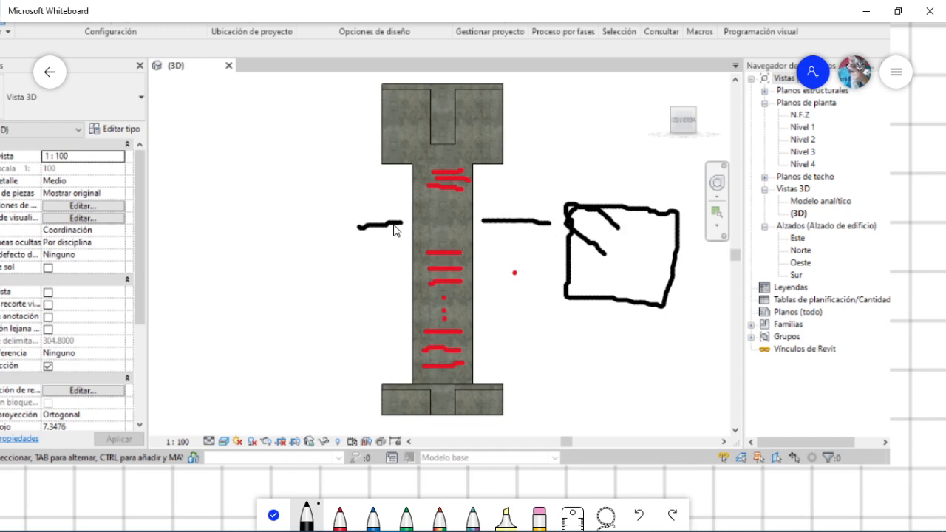
Step: Sketch a smaller black rectangle below the hooked stirrup, with a slanted stroke rising from its upper-right corner
ctrl+scroll(279, 266, down, 1)
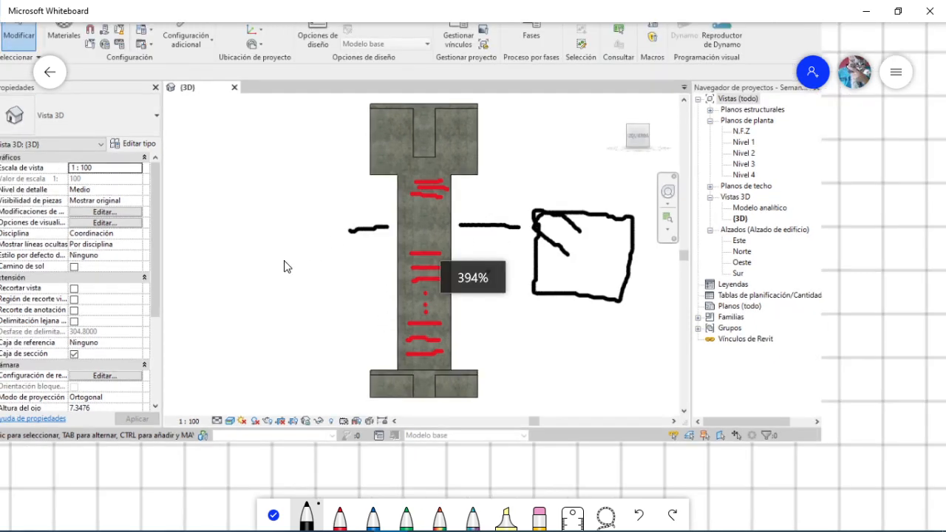
mouse_move(547, 343)
mouse_down()
mouse_move(546, 397)
mouse_move(634, 403)
mouse_move(633, 345)
mouse_move(557, 353)
mouse_move(540, 345)
mouse_up()
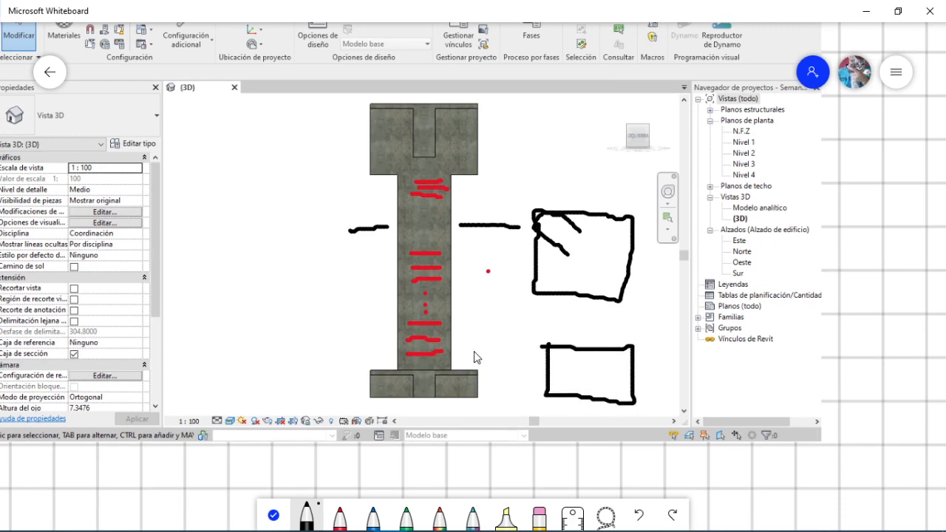
ctrl+scroll(429, 336, down, 3)
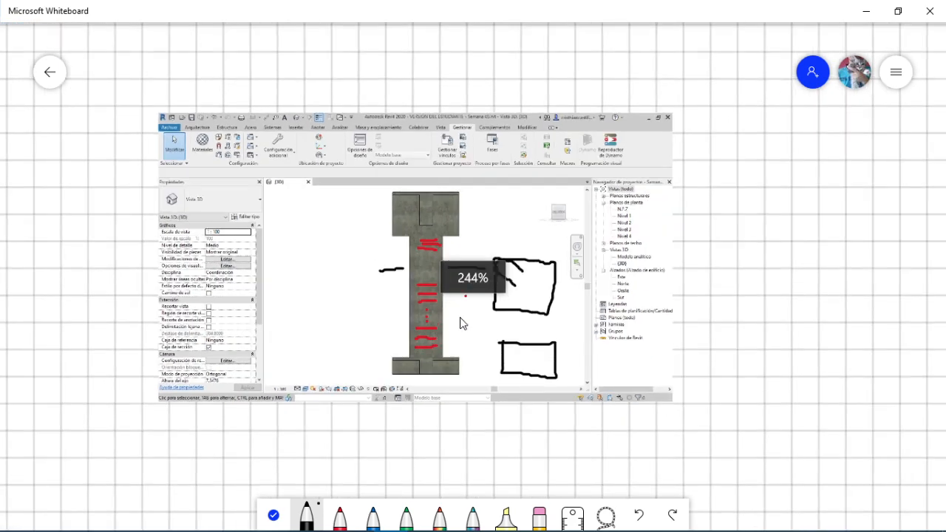
ctrl+scroll(548, 375, down, 2)
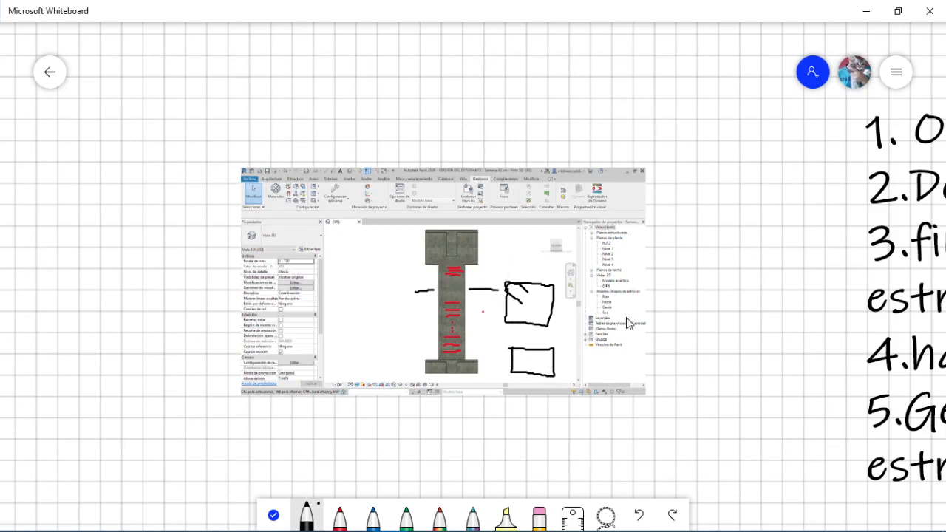
drag(557, 339, 561, 322)
click(521, 350)
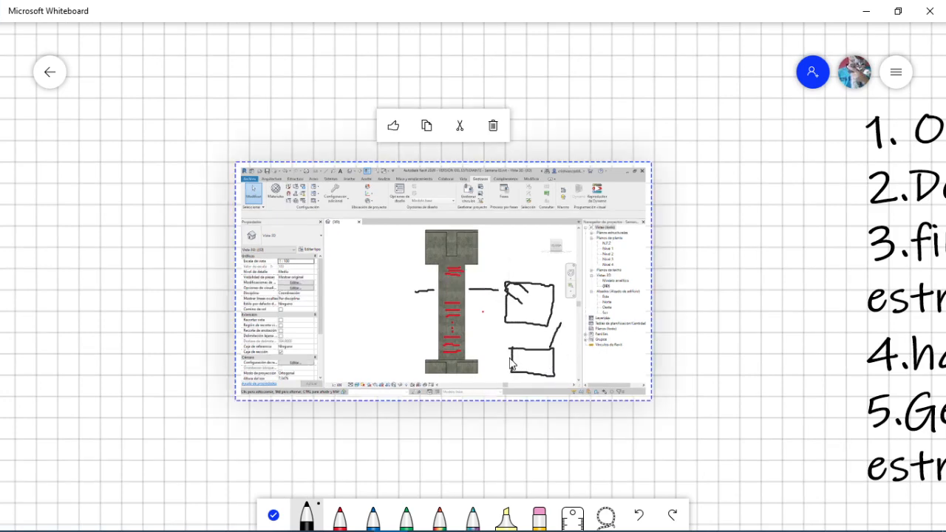
Step: Sketch a T-shaped section outline and a circular section in black below the pasted image
mouse_move(528, 443)
right_down()
mouse_move(561, 401)
mouse_move(561, 367)
right_up()
ctrl+scroll(561, 367, up, 5)
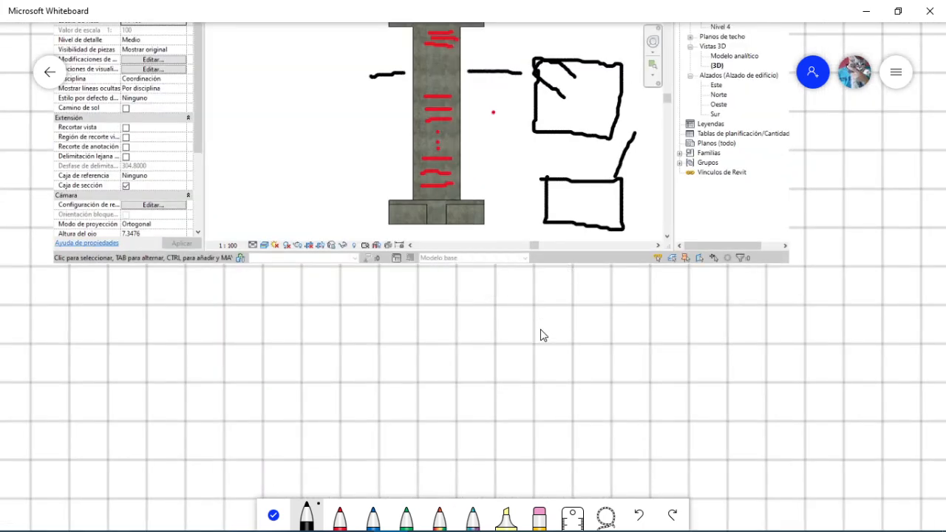
mouse_move(533, 346)
mouse_down()
mouse_move(536, 310)
mouse_move(684, 315)
mouse_move(653, 350)
mouse_move(621, 348)
mouse_move(619, 383)
mouse_move(589, 386)
mouse_move(588, 343)
mouse_move(540, 342)
mouse_up()
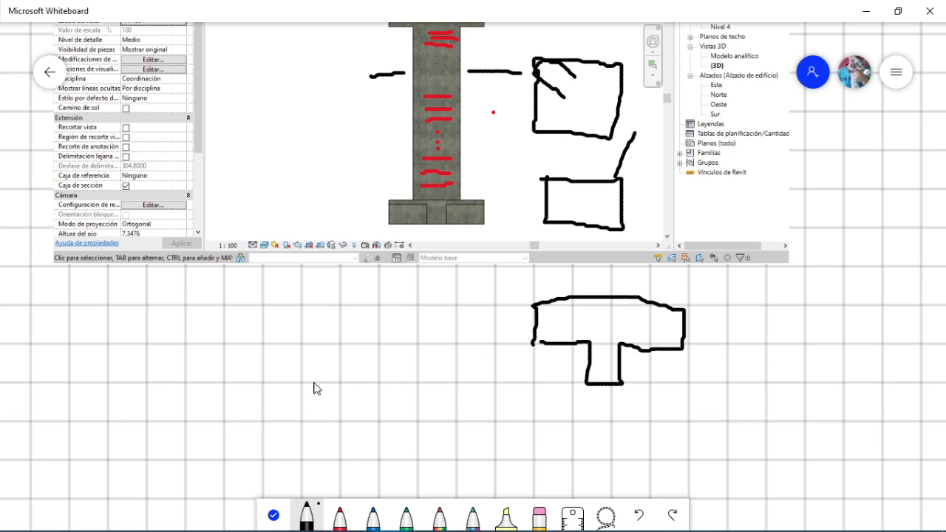
mouse_move(314, 388)
mouse_down()
mouse_move(251, 313)
mouse_move(371, 333)
mouse_move(310, 380)
mouse_move(286, 384)
mouse_up()
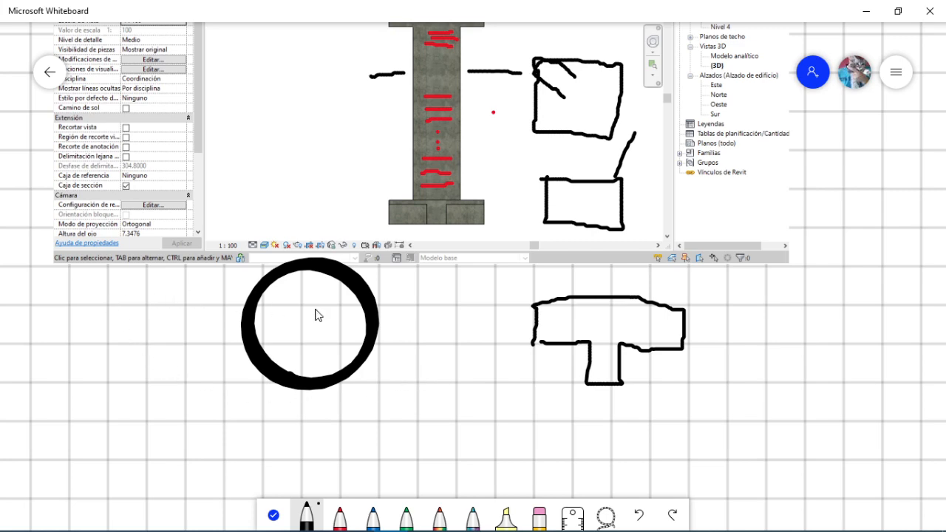
ctrl+scroll(467, 329, down, 2)
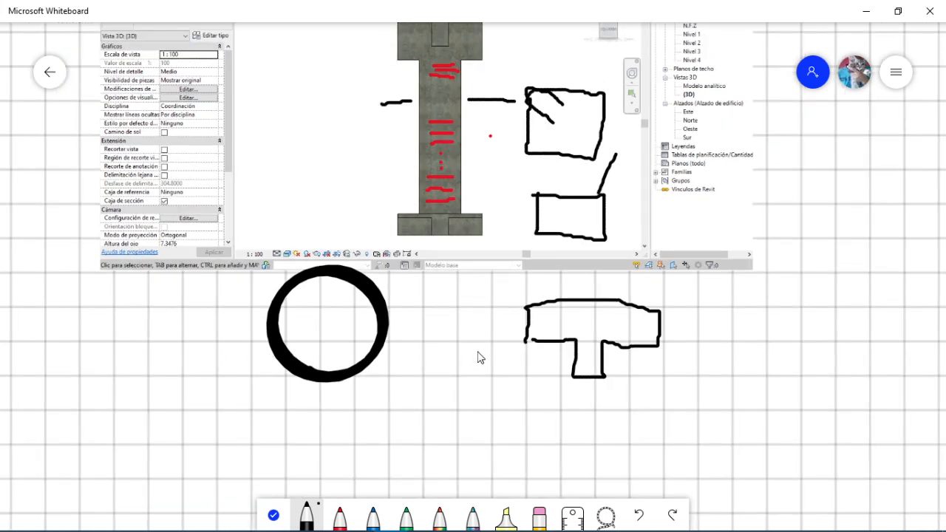
Step: Try sketching a single red stirrup outline that follows the inner contour of the T-shaped section
ctrl+scroll(641, 355, up, 2)
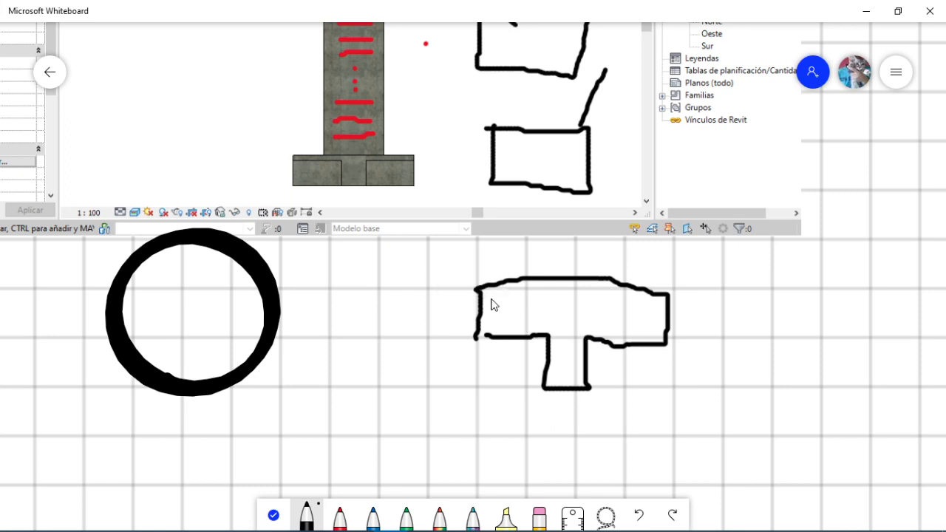
click(378, 517)
drag(492, 289, 590, 294)
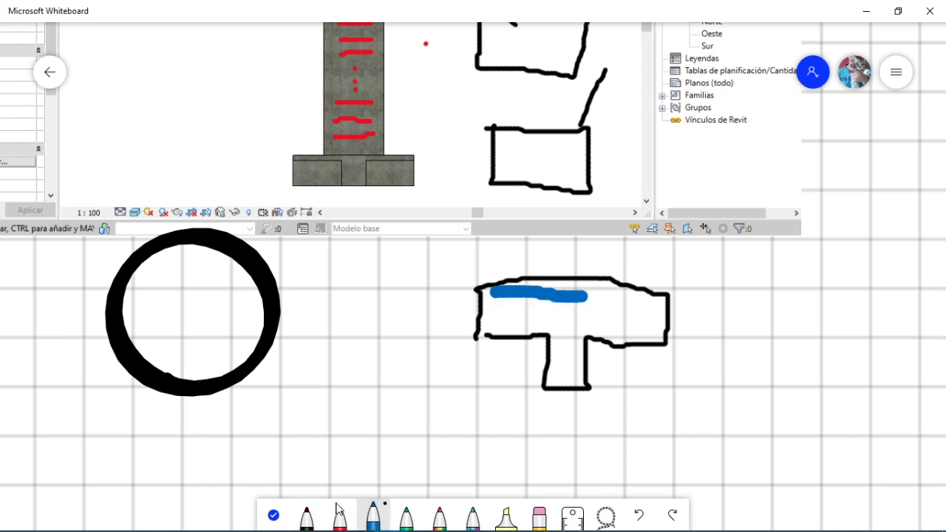
click(339, 518)
mouse_move(494, 294)
mouse_down()
mouse_move(625, 305)
mouse_move(651, 323)
mouse_move(588, 325)
mouse_move(577, 370)
mouse_move(564, 373)
mouse_move(559, 325)
mouse_move(495, 316)
mouse_move(554, 311)
mouse_up()
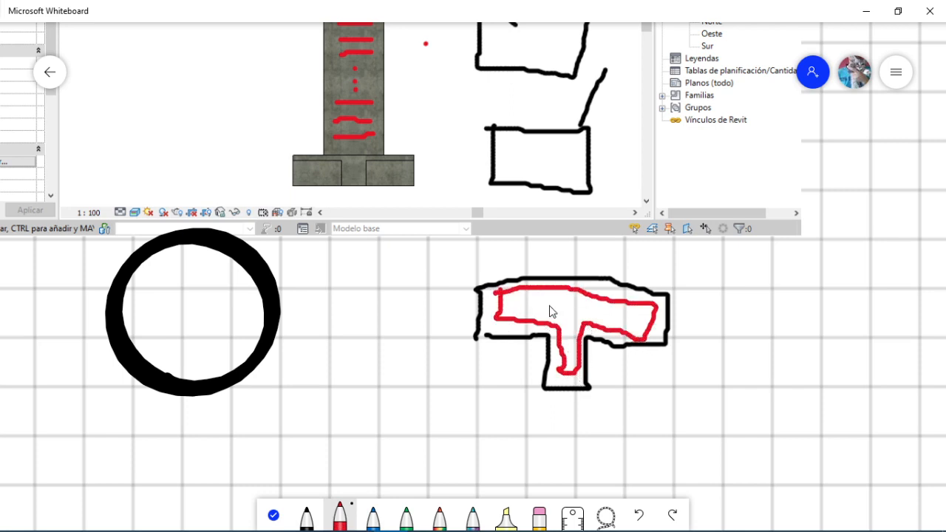
Step: Sketch two overlapping red stirrups through the flange and web of the T-shaped section, and undo both
mouse_move(499, 294)
mouse_down()
mouse_move(646, 316)
mouse_move(507, 323)
mouse_move(505, 291)
mouse_up()
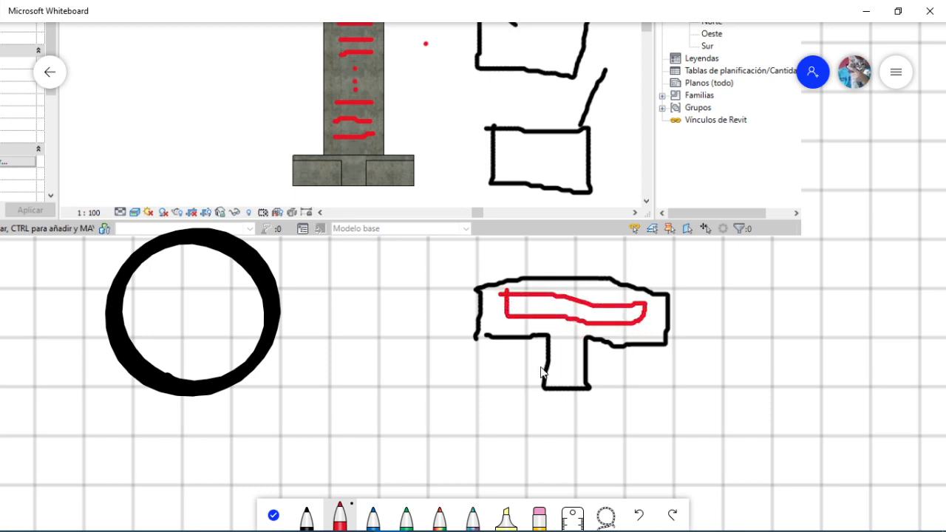
mouse_move(561, 368)
mouse_down()
mouse_move(558, 304)
mouse_move(599, 297)
mouse_move(582, 385)
mouse_move(562, 360)
mouse_up()
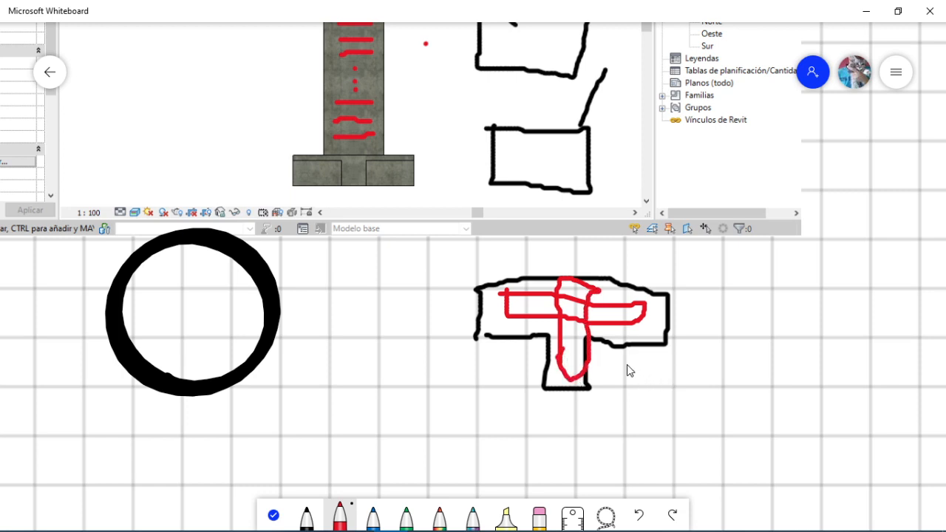
key(ctrl+z)
key(ctrl+z)
Step: Sketch a red circular stirrup inside the circular section and undo it
ctrl+scroll(683, 316, down, 1)
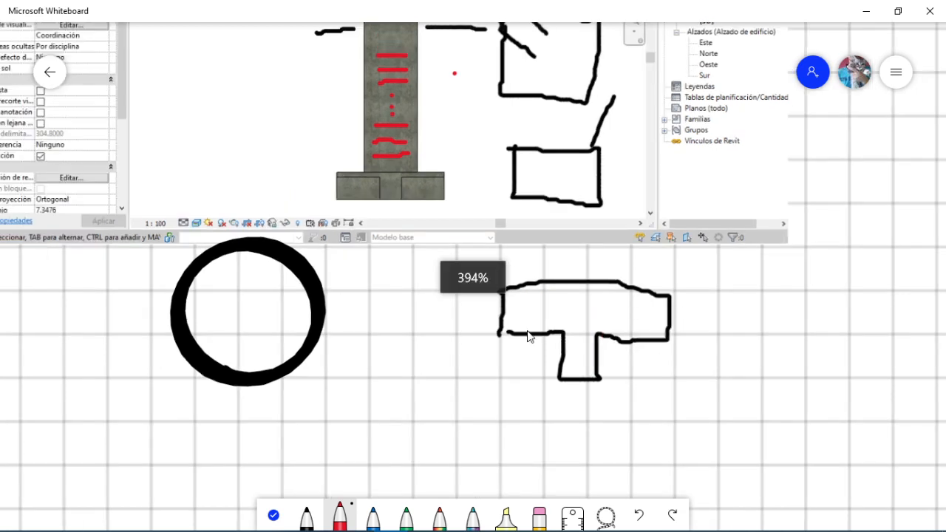
ctrl+scroll(74, 363, up, 2)
mouse_move(260, 274)
mouse_down()
mouse_move(278, 254)
mouse_move(345, 277)
mouse_move(328, 356)
mouse_move(264, 293)
mouse_move(260, 271)
mouse_up()
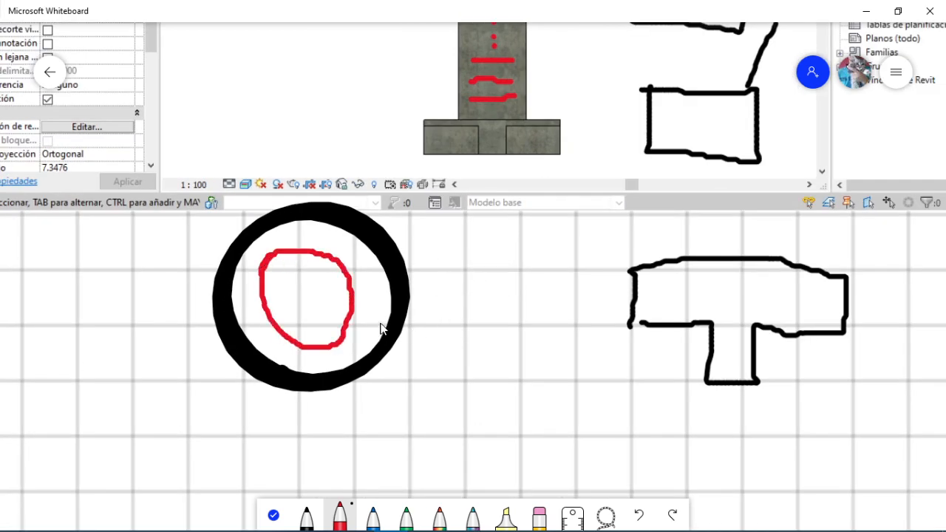
ctrl+scroll(380, 325, down, 1)
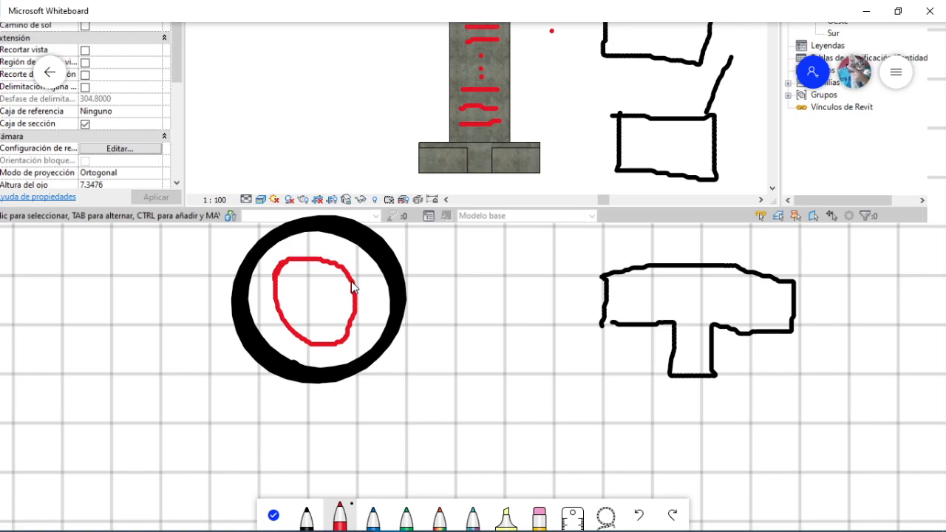
key(ctrl+z)
Step: Examine the numbered whiteboard list describing how to derive the stirrup from the element's geometry
ctrl+scroll(352, 288, down, 10)
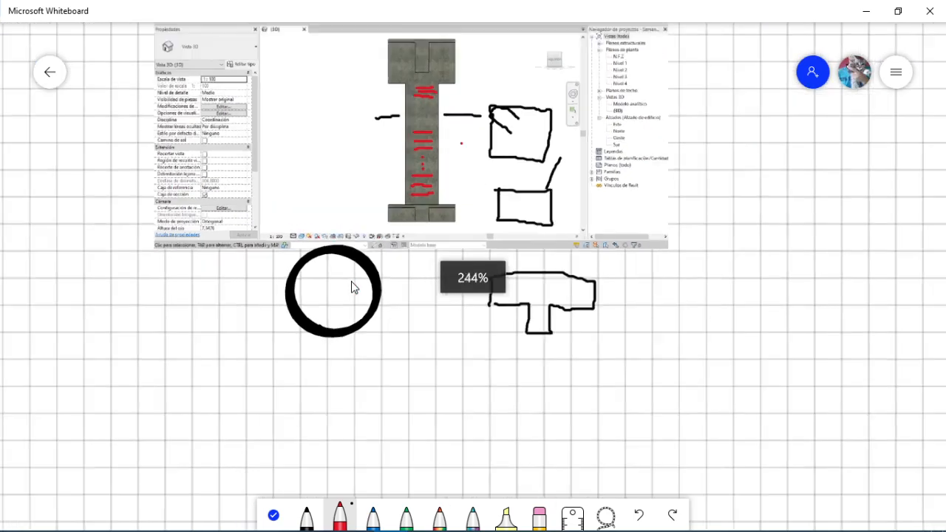
ctrl+scroll(802, 247, down, 3)
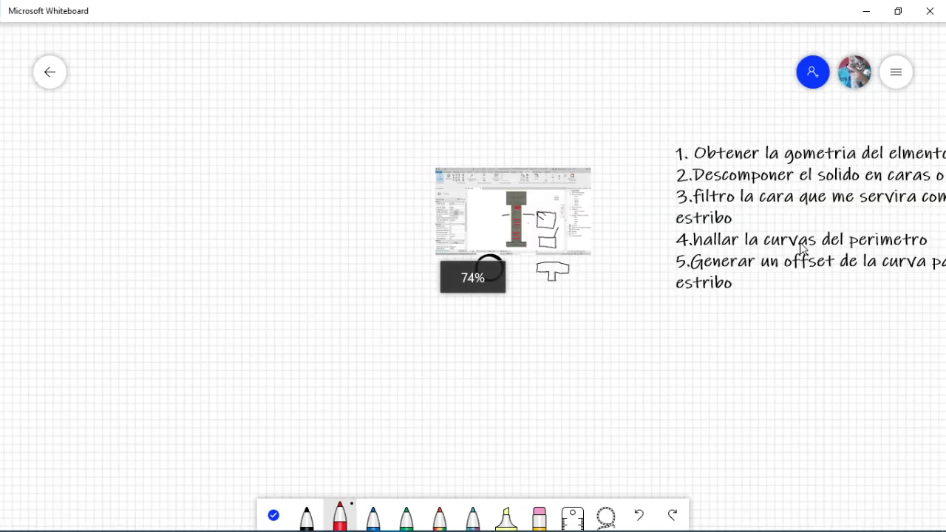
ctrl+scroll(802, 248, down, 2)
ctrl+scroll(938, 177, up, 9)
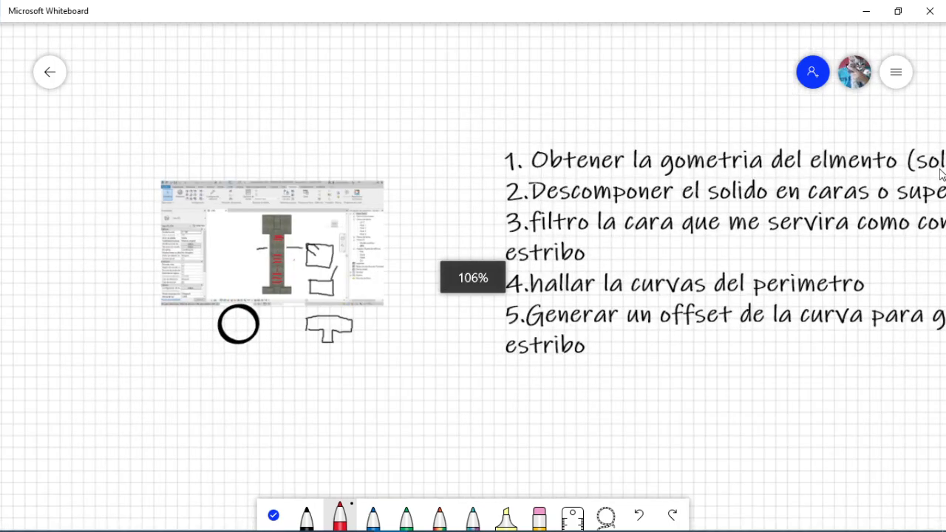
ctrl+scroll(811, 218, down, 2)
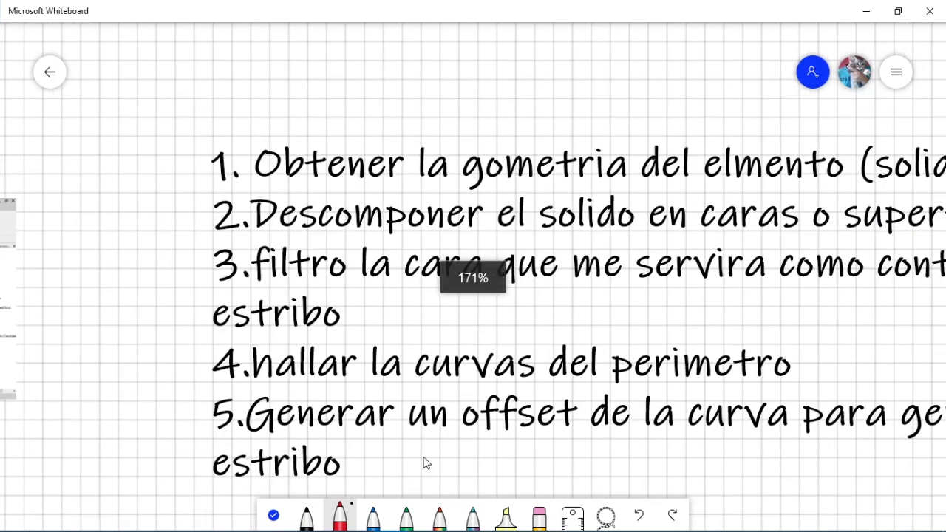
mouse_move(568, 329)
right_down()
mouse_move(524, 310)
mouse_move(386, 291)
mouse_move(401, 285)
right_up()
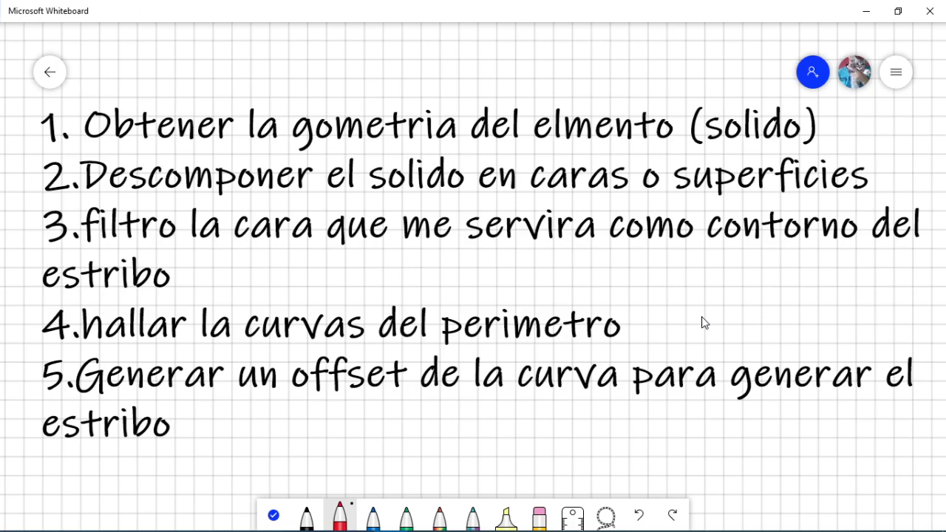
Step: Switch to Revit and open the Nivel 1 floor plan close up on the middle rectangular column
key(alt+Tab)
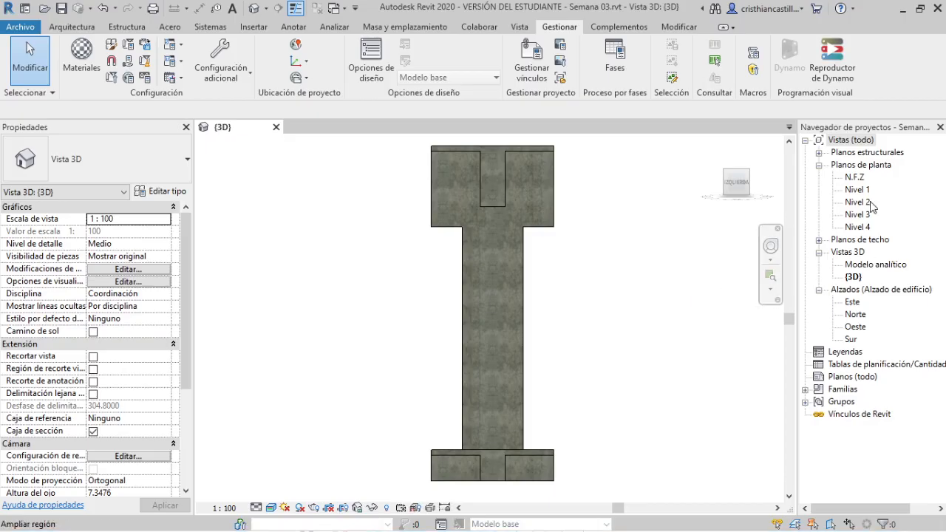
double_click(857, 190)
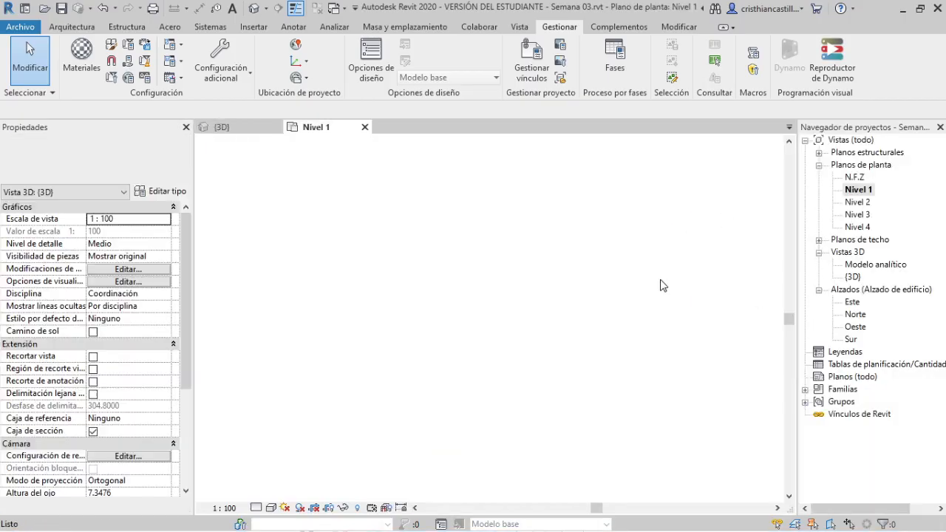
scroll(425, 366, up, 6)
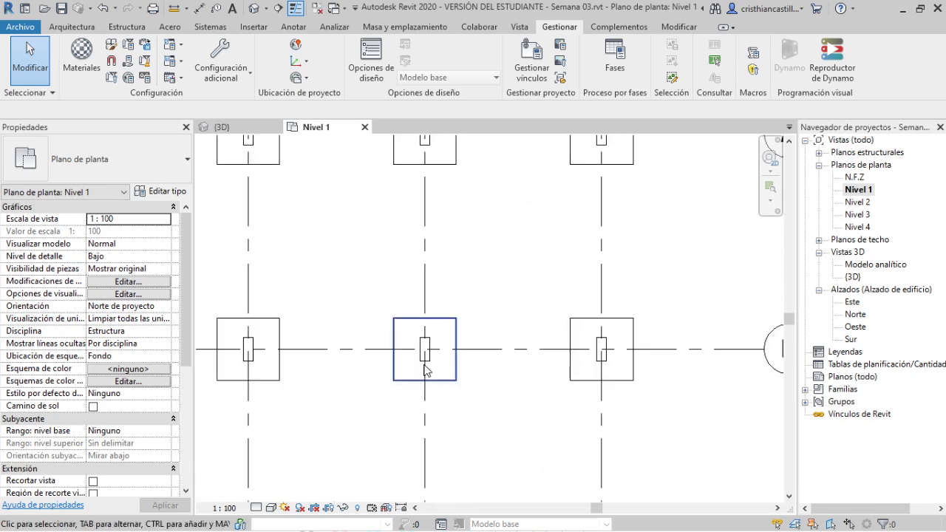
scroll(425, 366, up, 8)
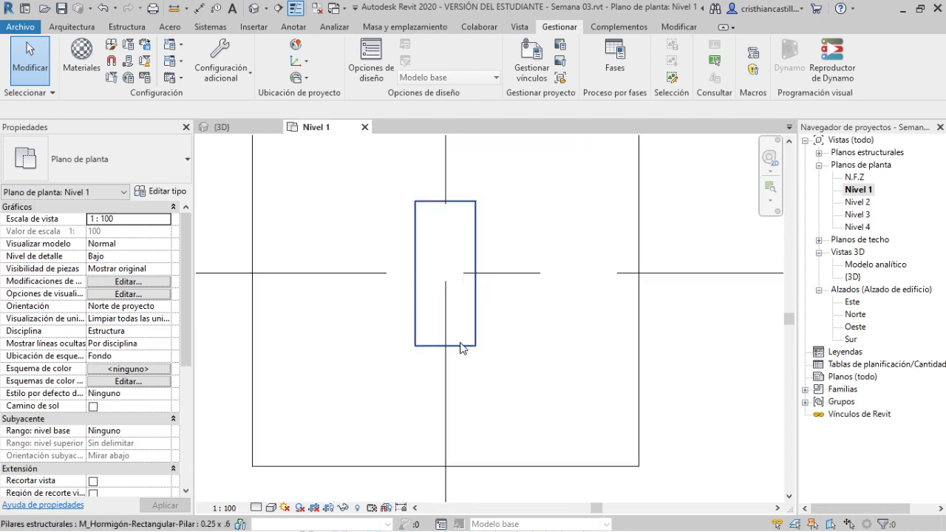
scroll(460, 348, up, 3)
scroll(470, 382, up, 2)
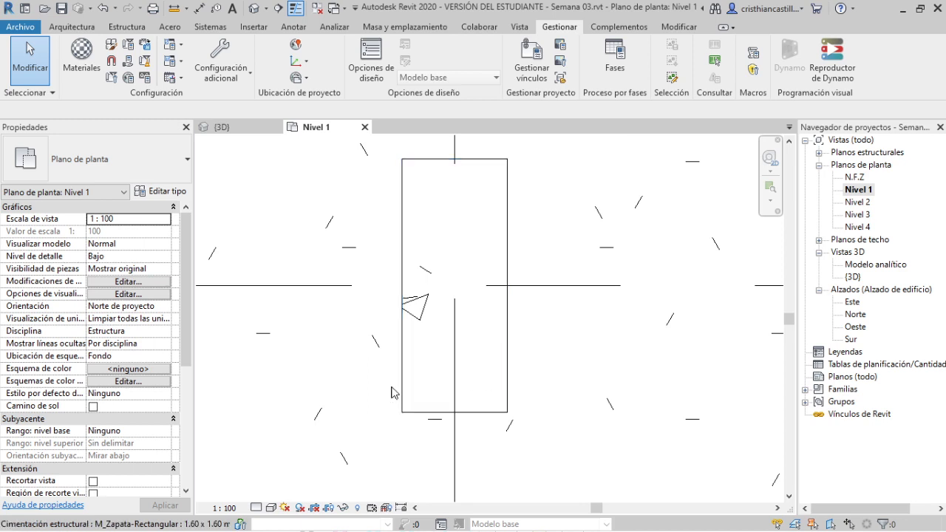
middle_drag(457, 379, 498, 409)
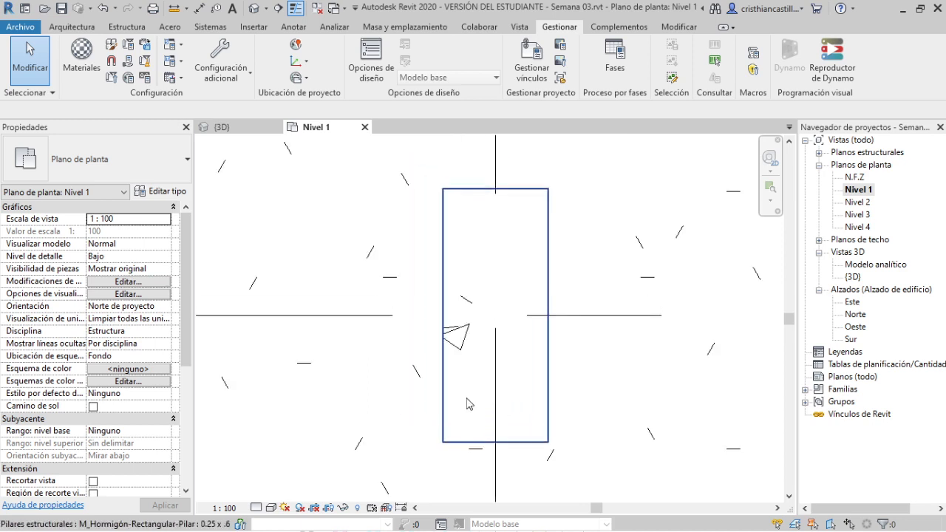
scroll(469, 399, up, 2)
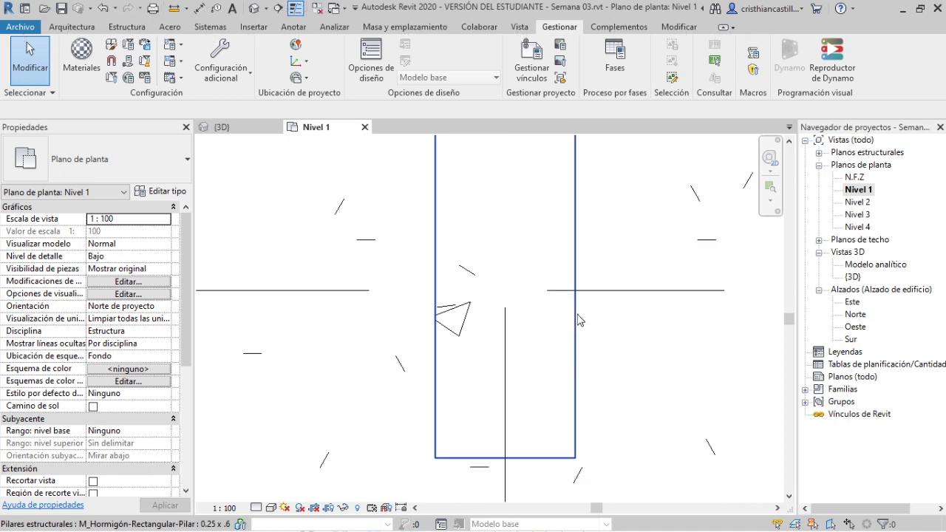
Step: Try the M_T1 stirrup shape as structural rebar inside the rectangular column's section, and cancel the placement
click(561, 314)
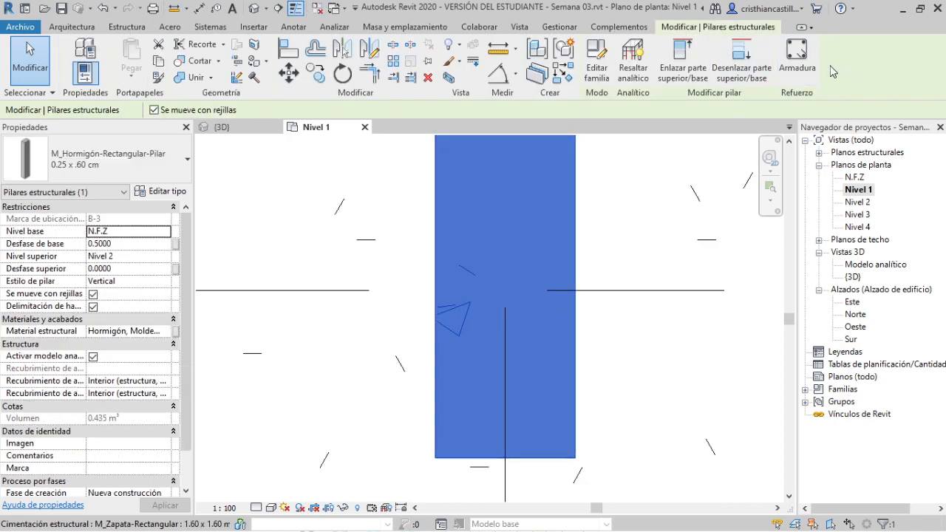
click(807, 71)
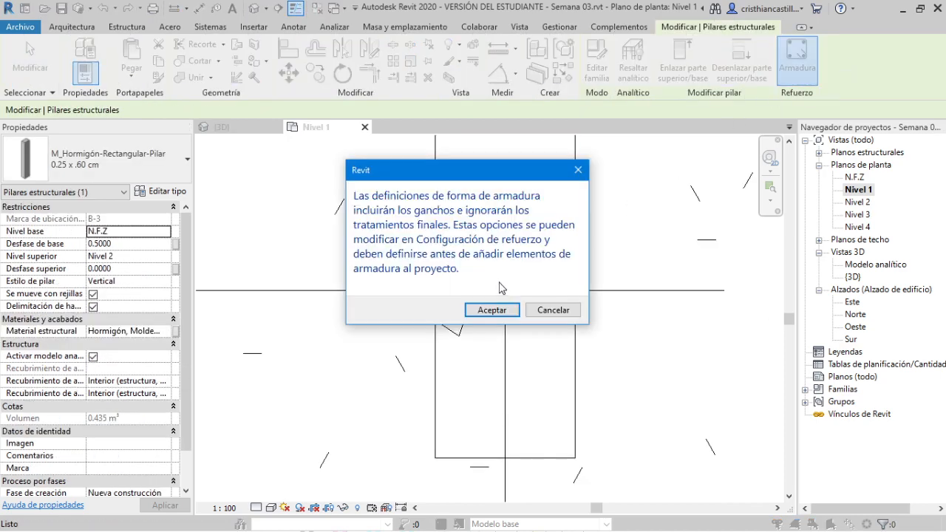
click(502, 309)
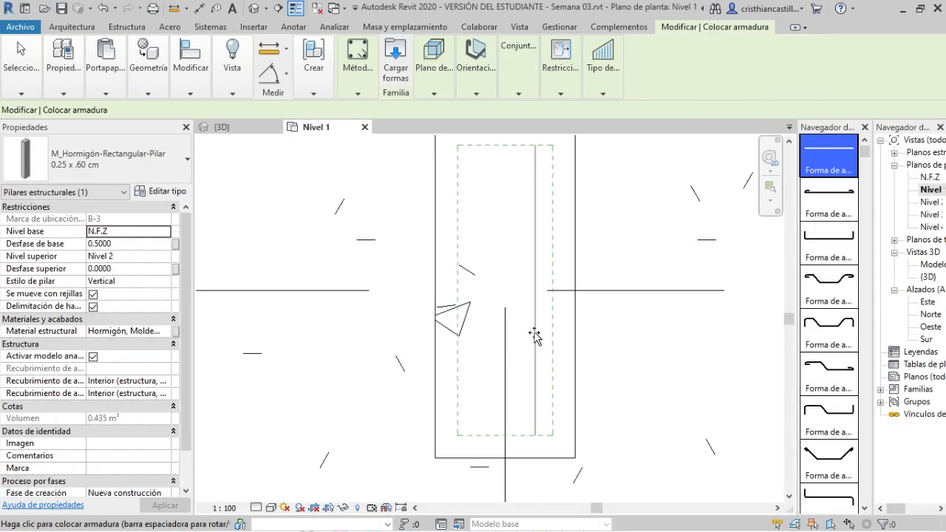
scroll(849, 364, down, 8)
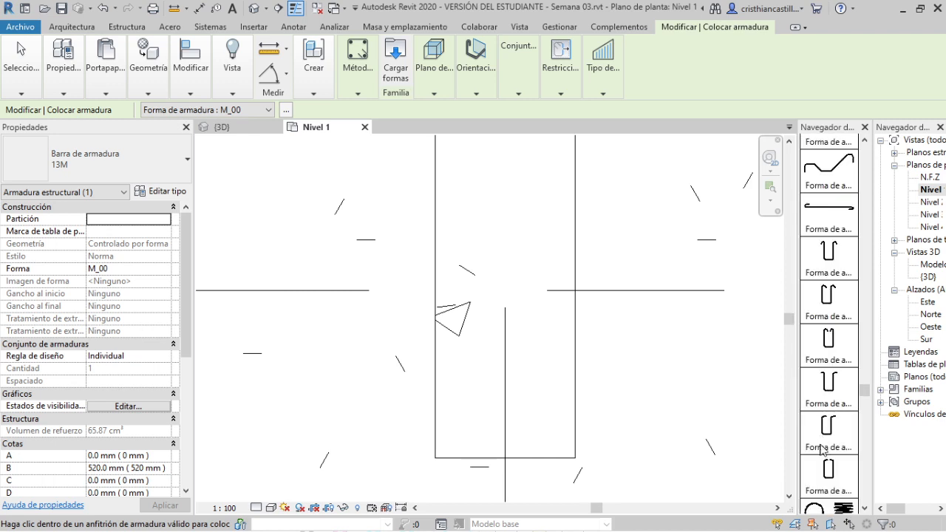
scroll(879, 355, right, 1)
scroll(828, 414, down, 4)
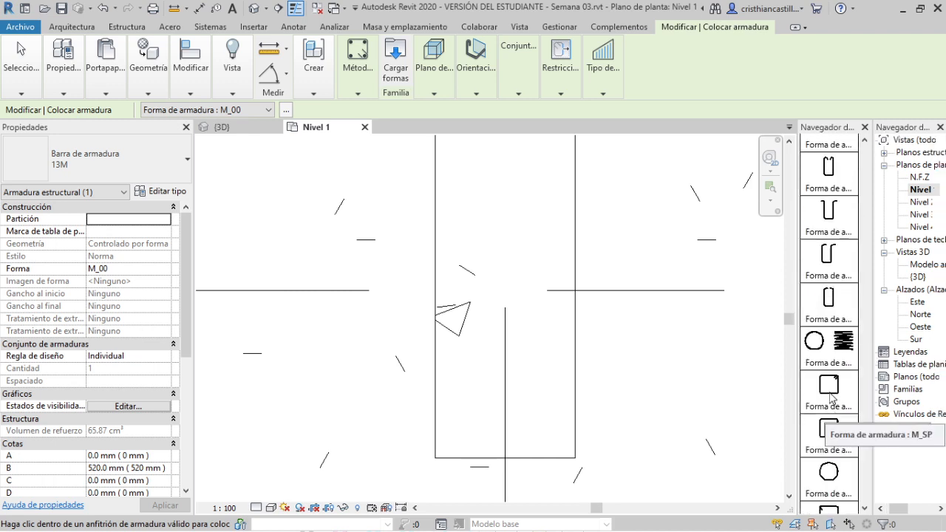
click(828, 390)
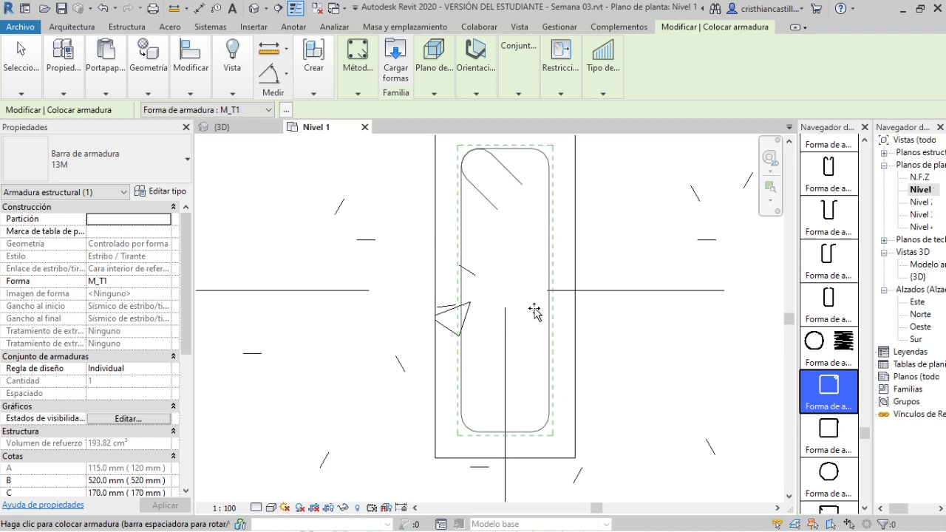
middle_drag(536, 313, 522, 332)
key(Escape)
key(Escape)
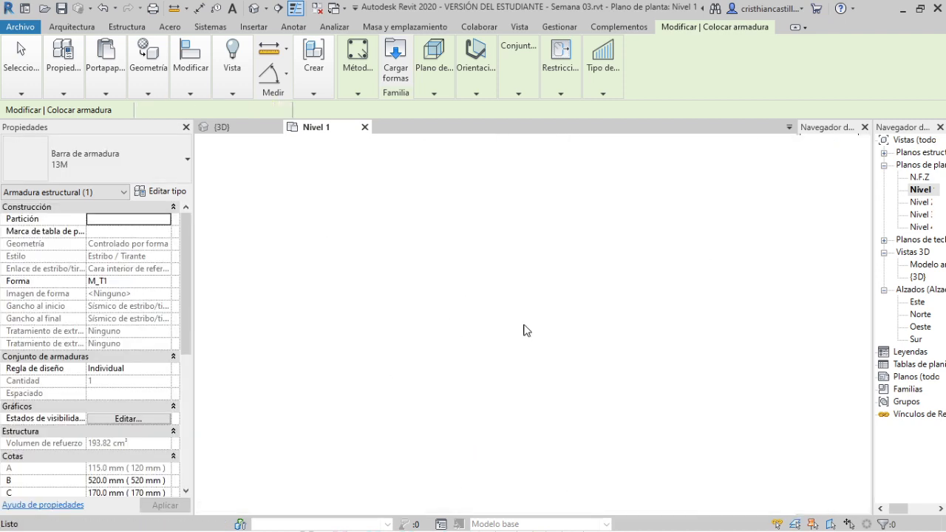
Step: Switch to Microsoft Whiteboard and draw a second black horizontal section cut on both sides of the column shaft, below the first
key(alt+Tab)
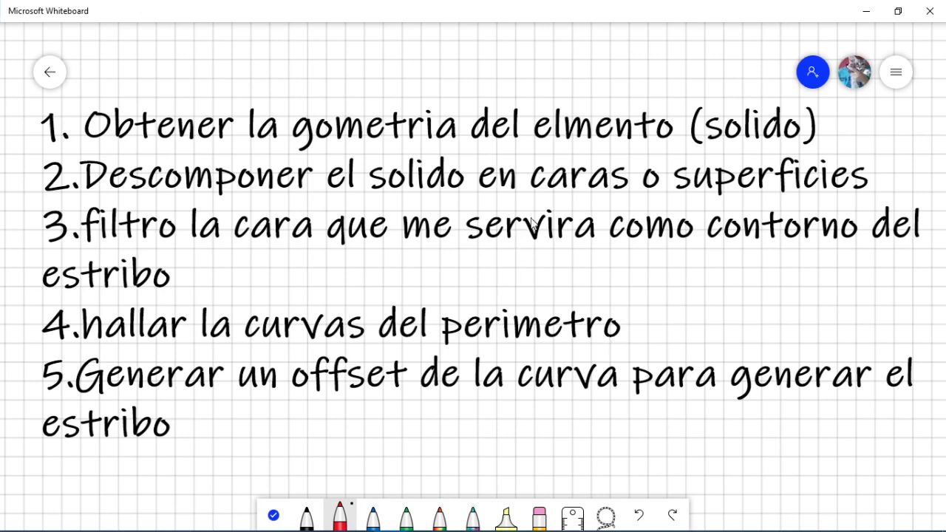
ctrl+scroll(534, 218, down, 2)
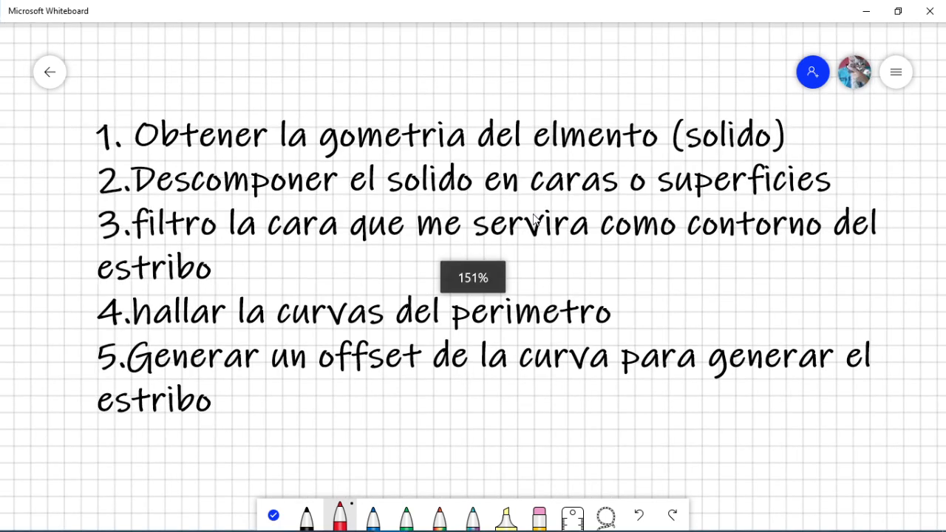
ctrl+scroll(635, 205, down, 5)
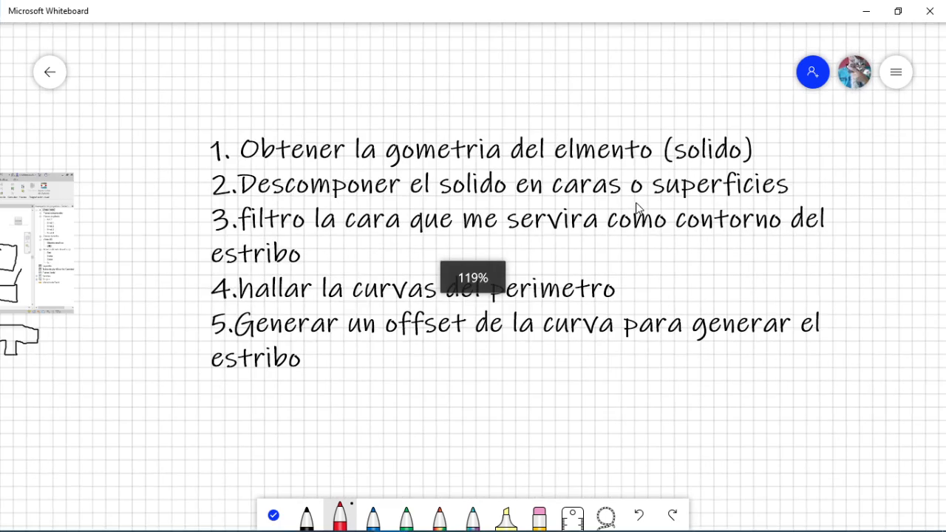
ctrl+scroll(271, 191, up, 5)
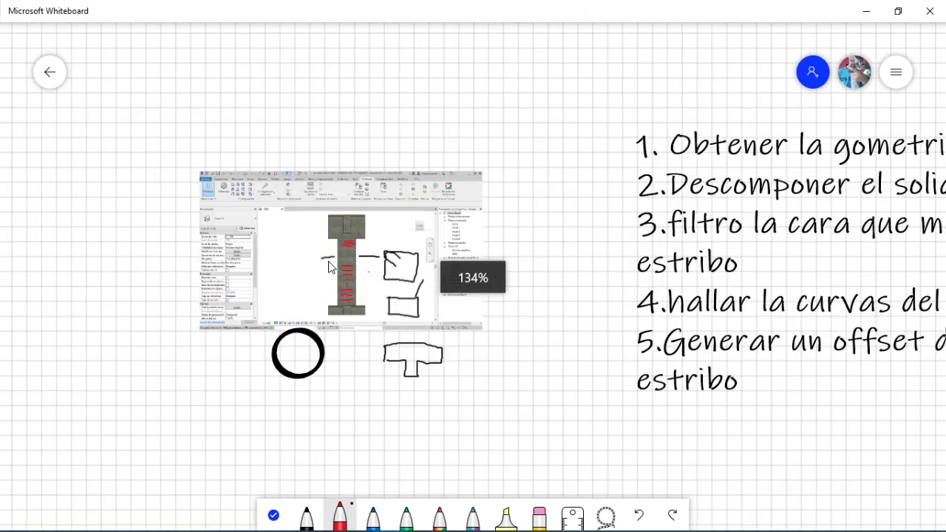
ctrl+scroll(332, 267, up, 5)
click(305, 514)
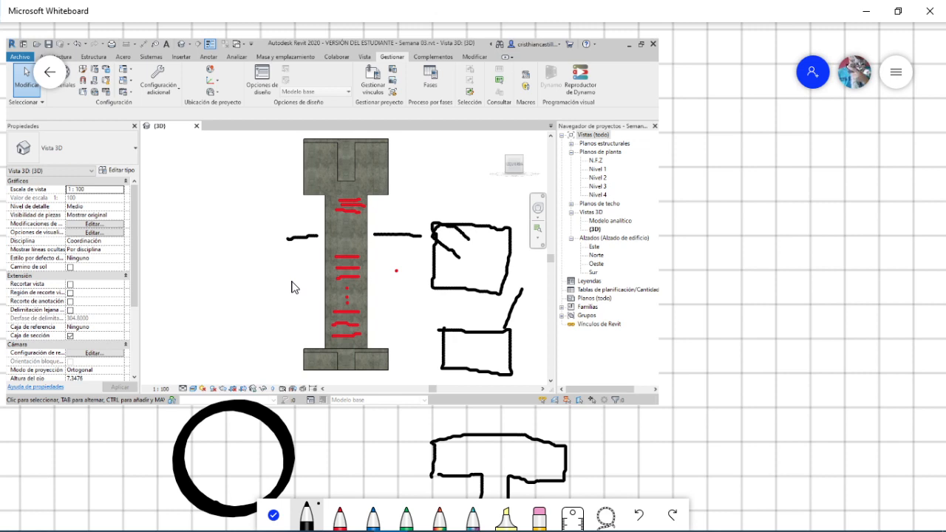
drag(292, 281, 316, 281)
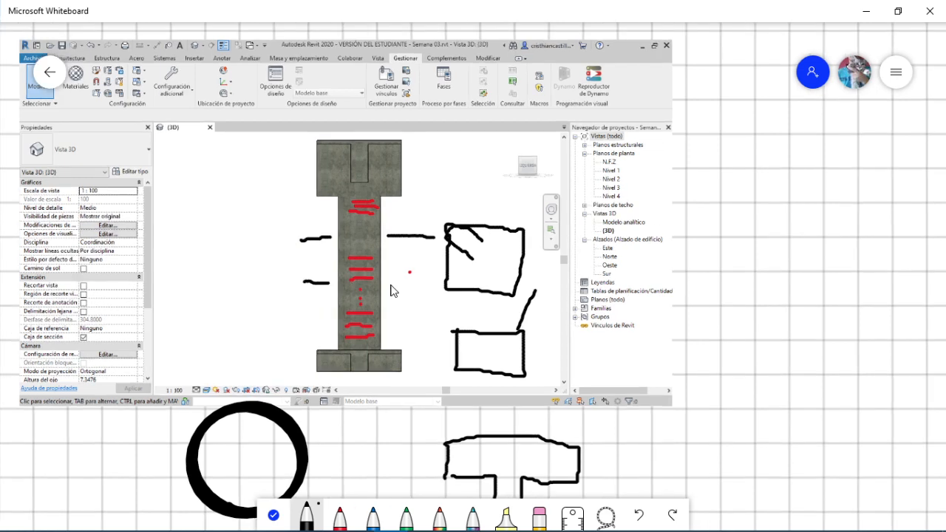
drag(390, 283, 419, 282)
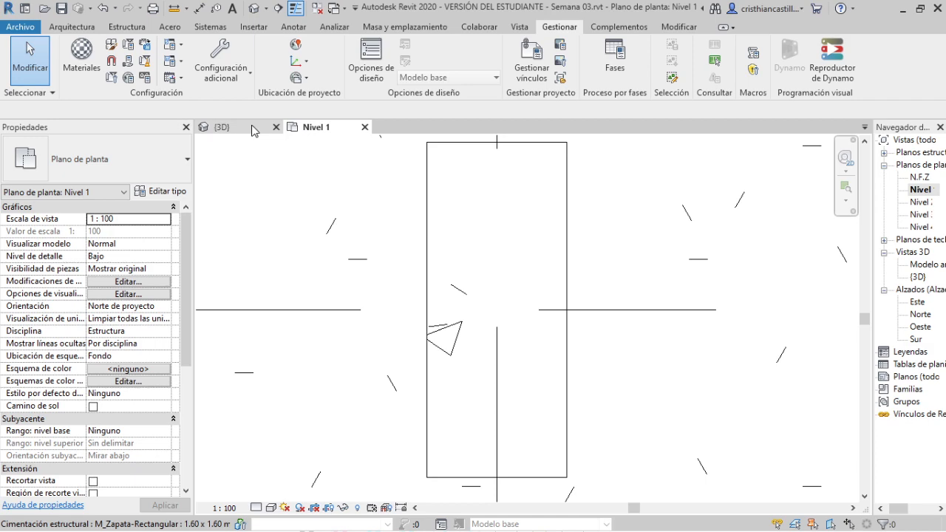
Step: Show the column in Revit's {3D} view
click(252, 131)
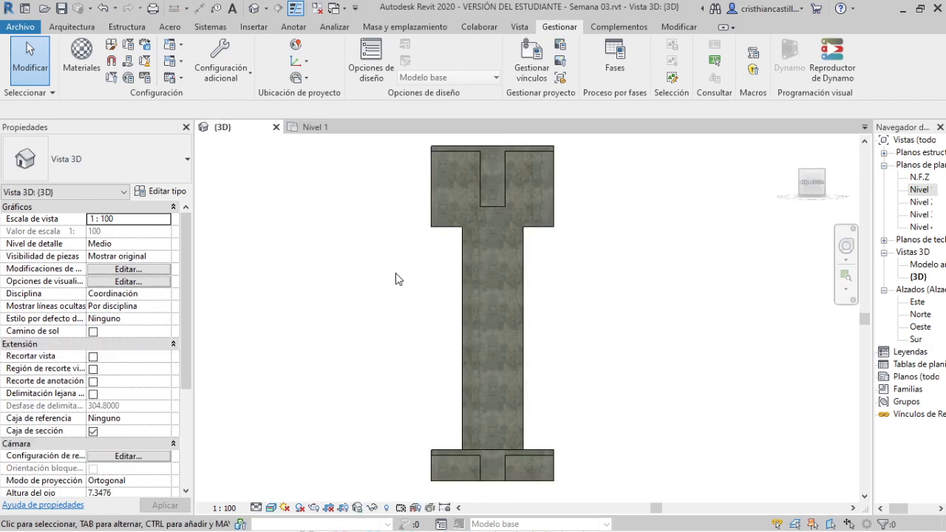
Step: Temporarily isolate the rectangular column, examine its shape from several angles, and restore the hidden elements
click(477, 279)
click(382, 509)
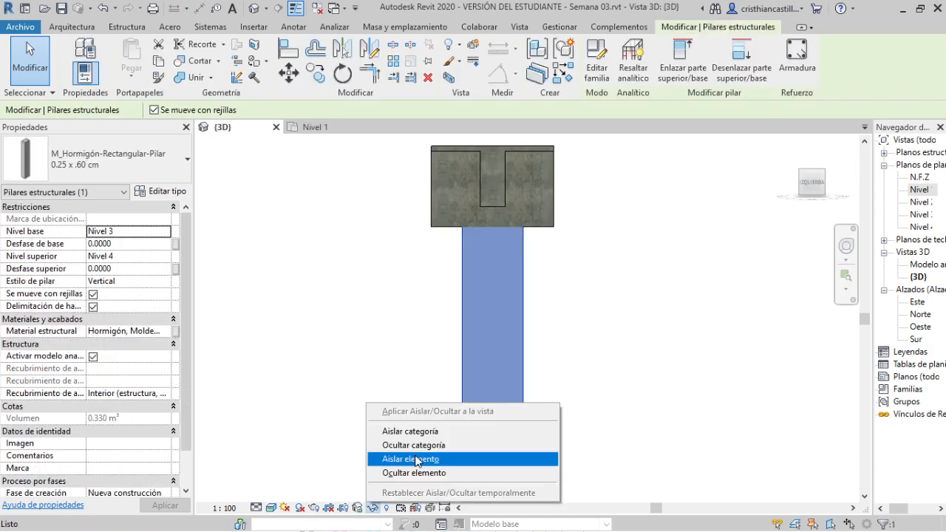
click(473, 456)
click(562, 270)
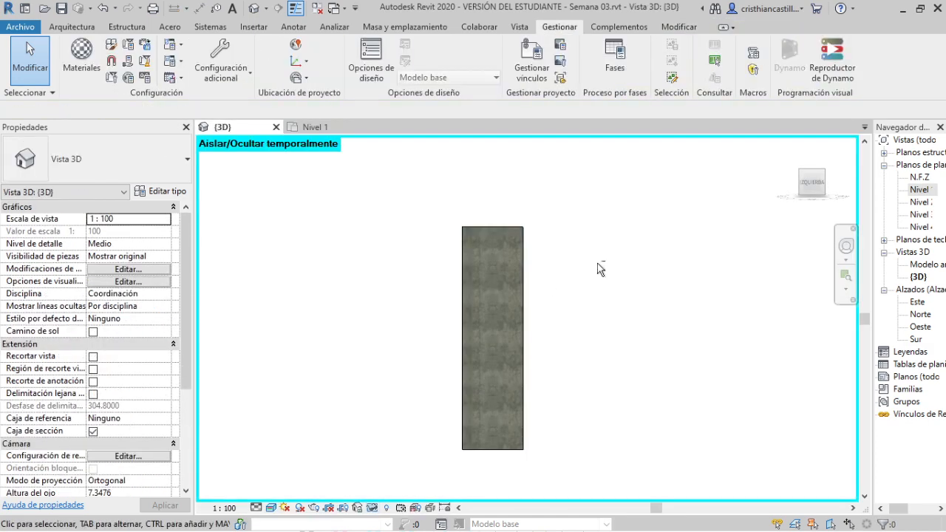
shift+middle_drag(598, 268, 494, 435)
scroll(494, 290, up, 1)
scroll(494, 291, up, 2)
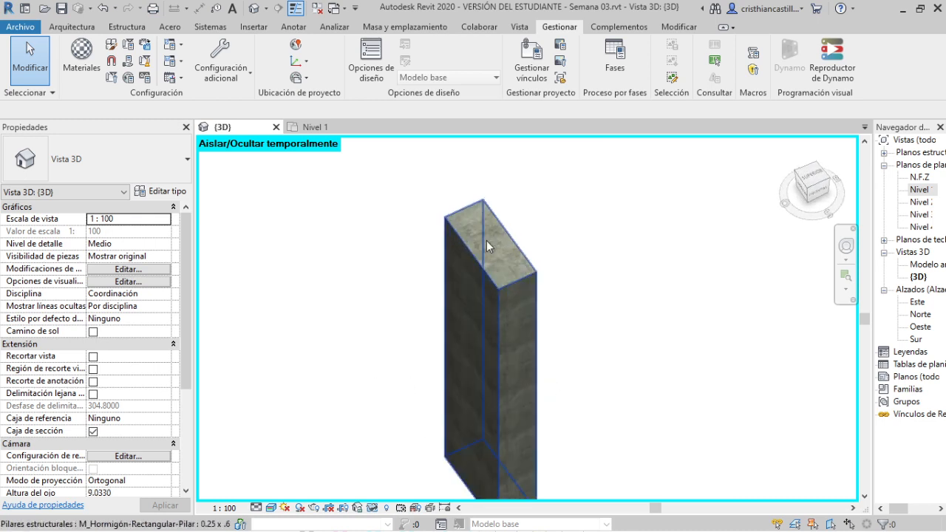
scroll(486, 236, down, 3)
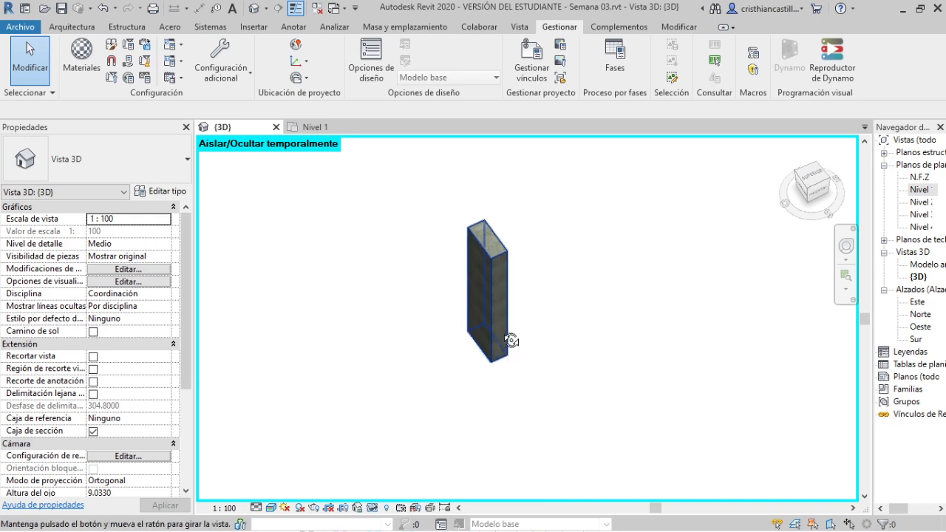
shift+middle_drag(511, 338, 461, 335)
scroll(498, 317, up, 3)
scroll(487, 352, down, 3)
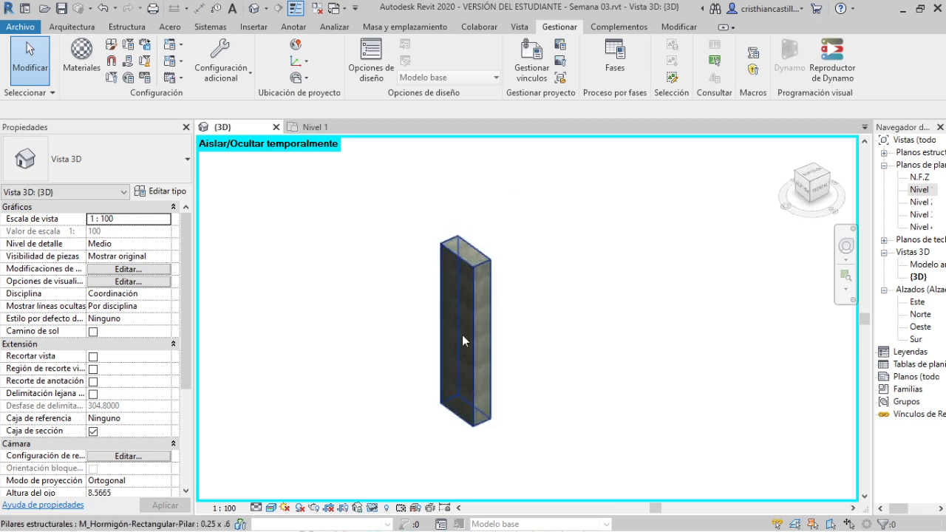
click(372, 508)
click(404, 490)
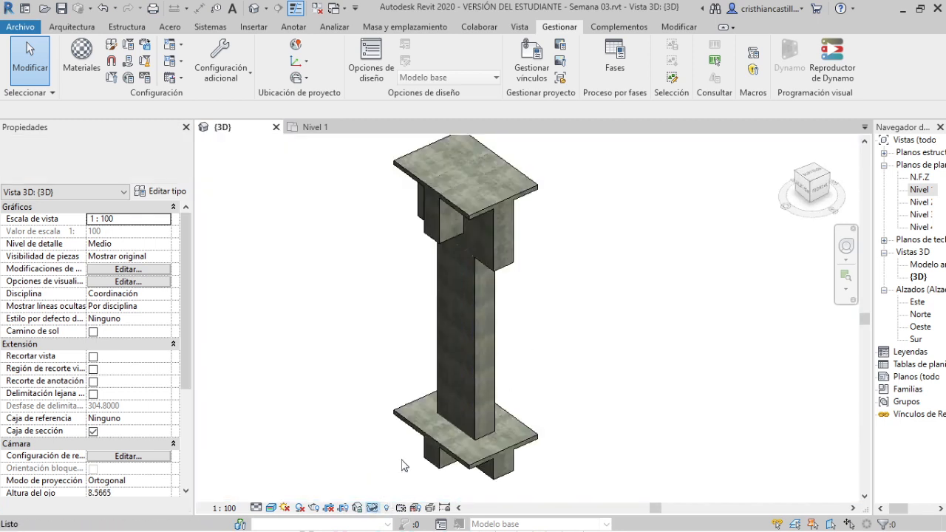
Step: Temporarily isolate the 0.25 x 0.80 m beam above the column, examine its shape from several angles, and restore the hidden elements
click(493, 260)
click(373, 510)
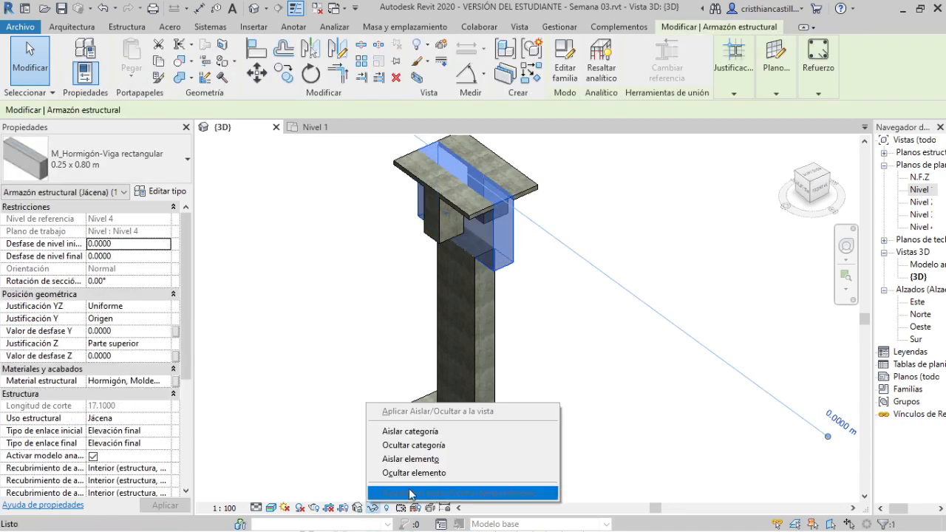
click(438, 463)
click(470, 397)
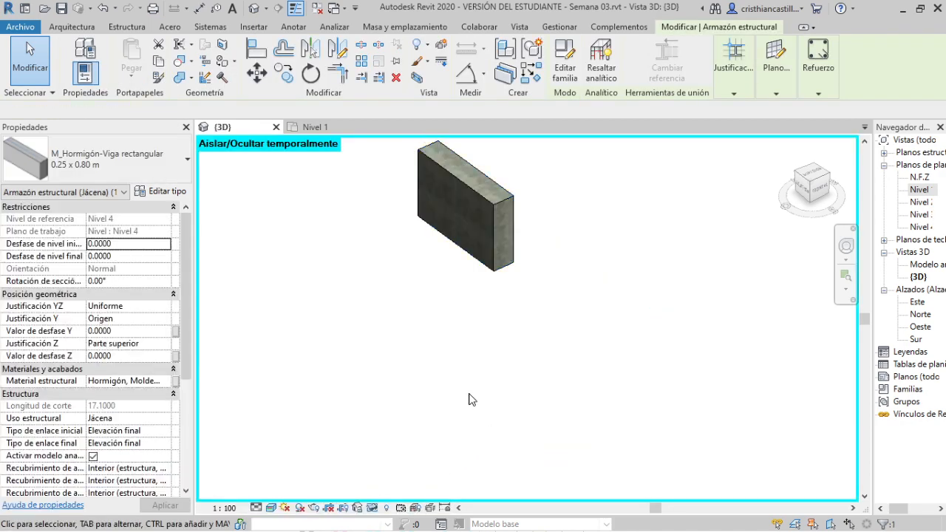
scroll(470, 395, down, 1)
middle_drag(479, 403, 556, 356)
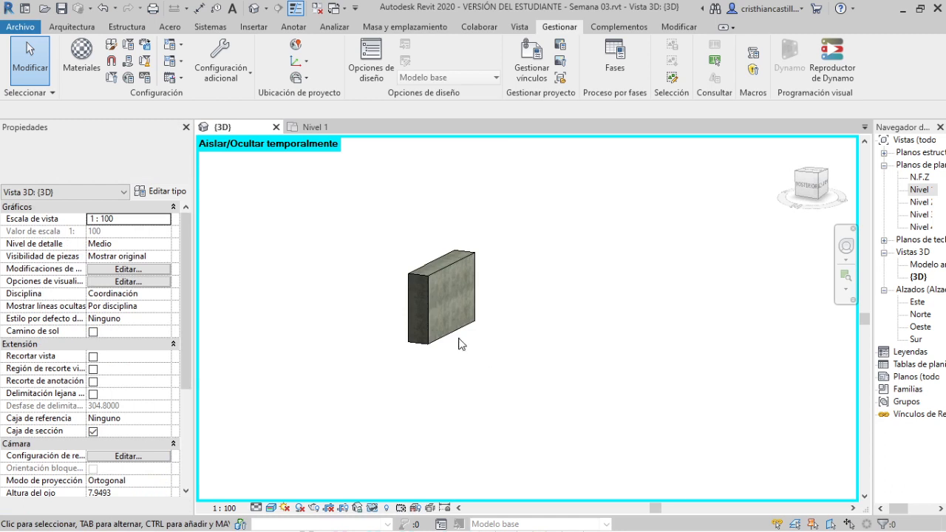
scroll(416, 320, up, 4)
scroll(429, 291, down, 2)
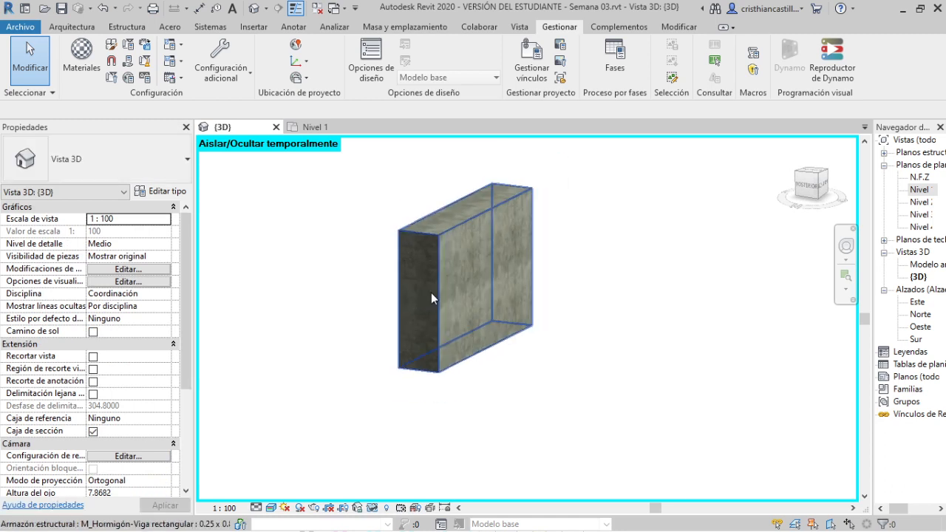
shift+middle_drag(569, 334, 450, 436)
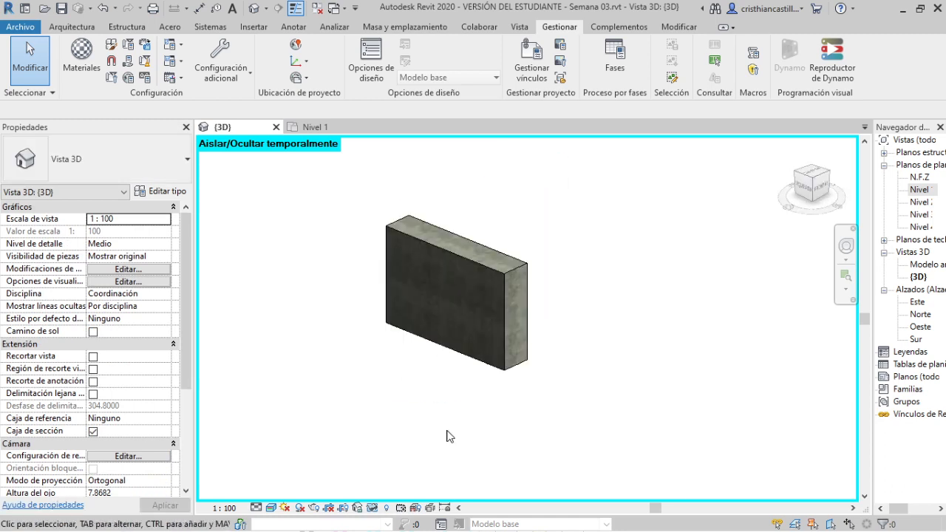
click(373, 508)
click(443, 493)
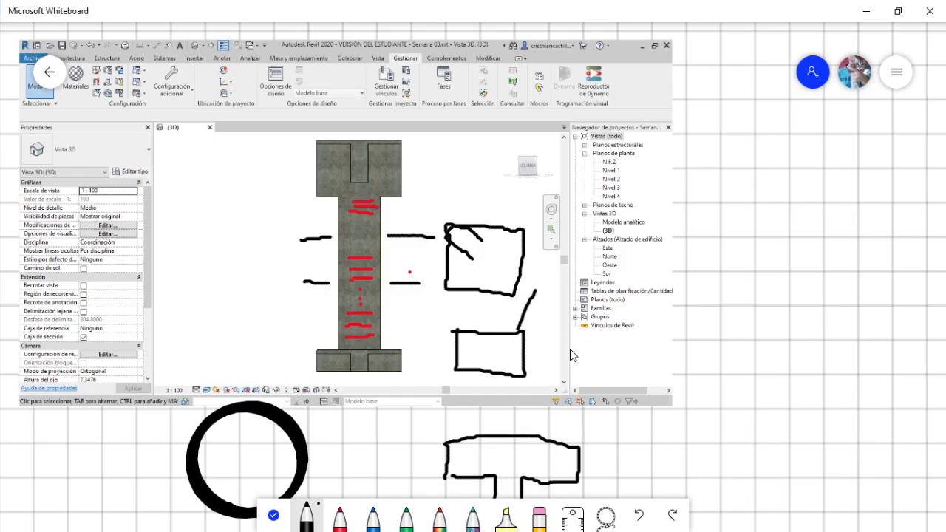
Step: In Microsoft Whiteboard, undo the black section cuts, rectangles, circle and T-shape, keeping the red stirrup marks on the column
scroll(495, 280, down, 1)
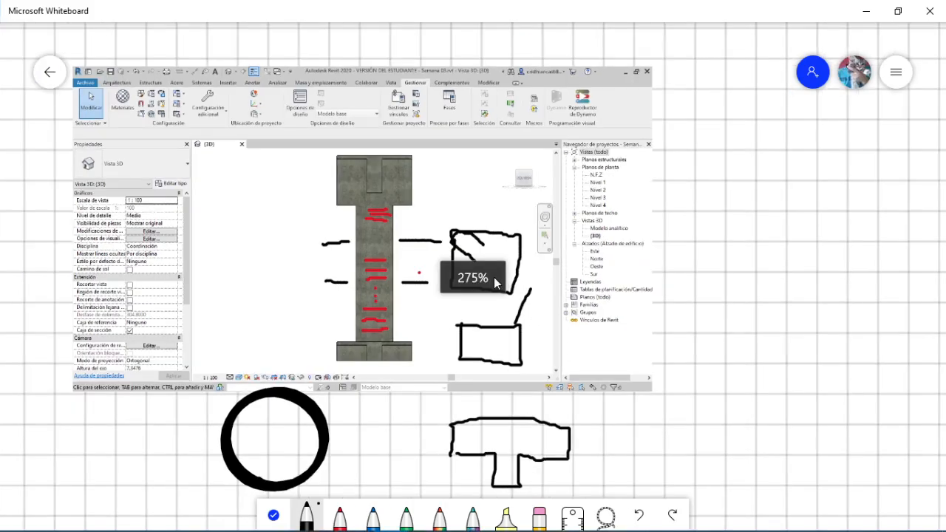
key(ctrl+z)
key(ctrl+z)
key(ctrl+z)
key(ctrl+z)
key(ctrl+z)
key(ctrl+z)
key(ctrl+z)
key(ctrl+z)
key(ctrl+z)
key(ctrl+z)
key(ctrl+z)
key(ctrl+z)
key(ctrl+z)
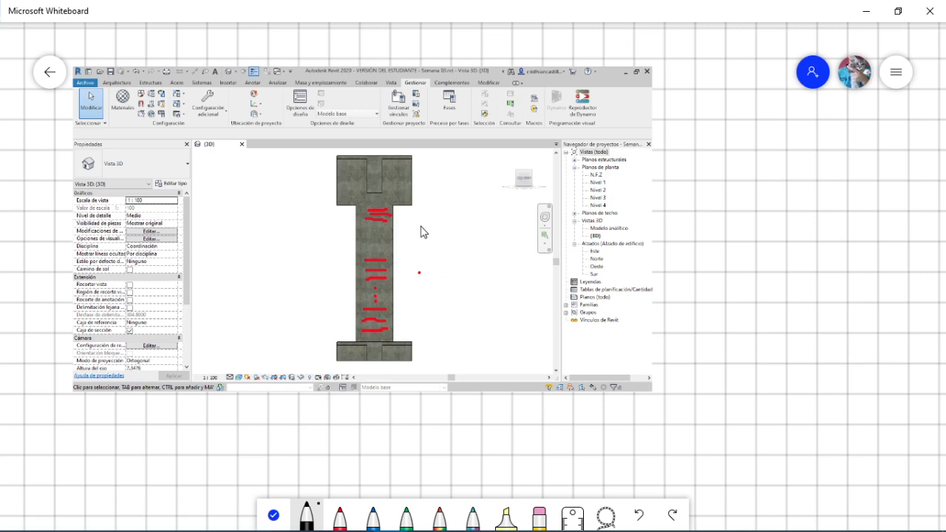
Step: Sketch a red tapered beam outline extending sideways from the wide upper part of the column, and undo it
scroll(419, 233, up, 2)
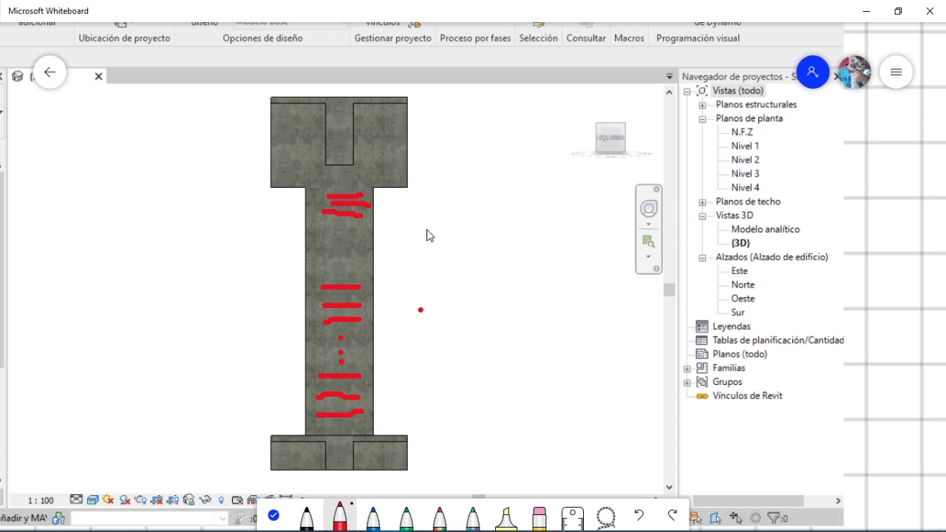
mouse_move(406, 97)
mouse_down()
mouse_move(575, 115)
mouse_move(573, 167)
mouse_move(402, 201)
mouse_move(415, 175)
mouse_up()
key(ctrl+z)
mouse_move(399, 96)
mouse_down()
mouse_move(564, 99)
mouse_move(557, 156)
mouse_up()
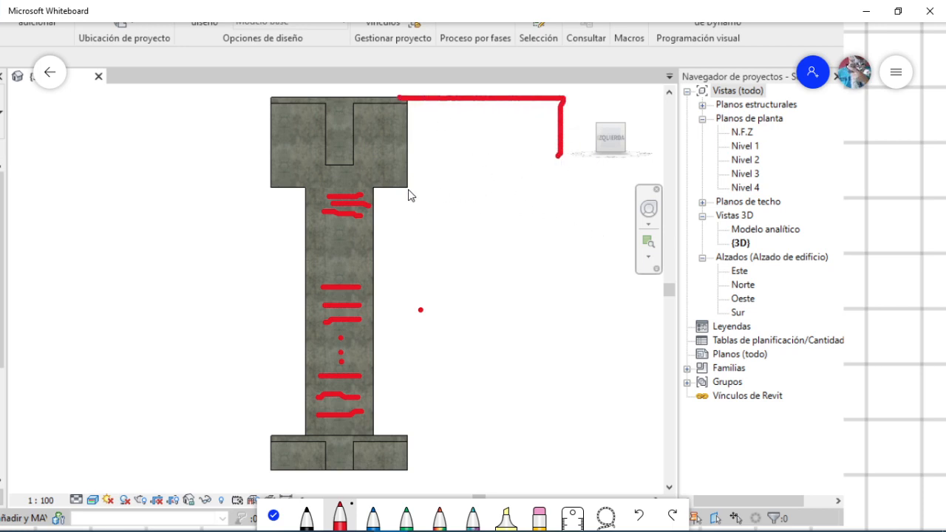
drag(405, 189, 562, 154)
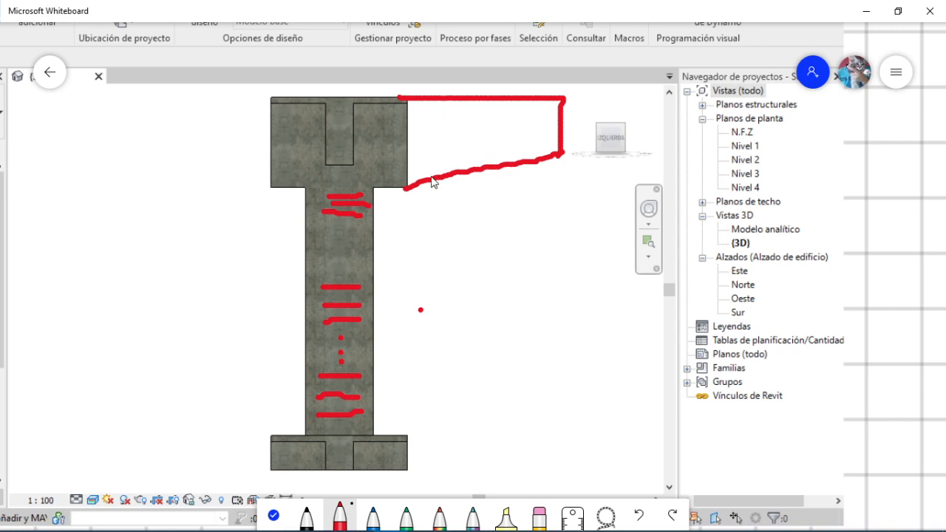
key(ctrl+z)
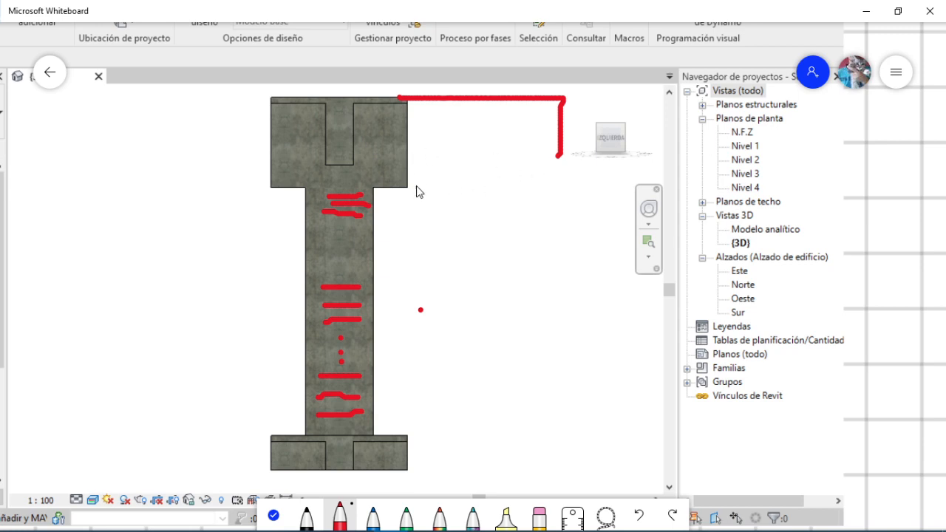
key(ctrl+z)
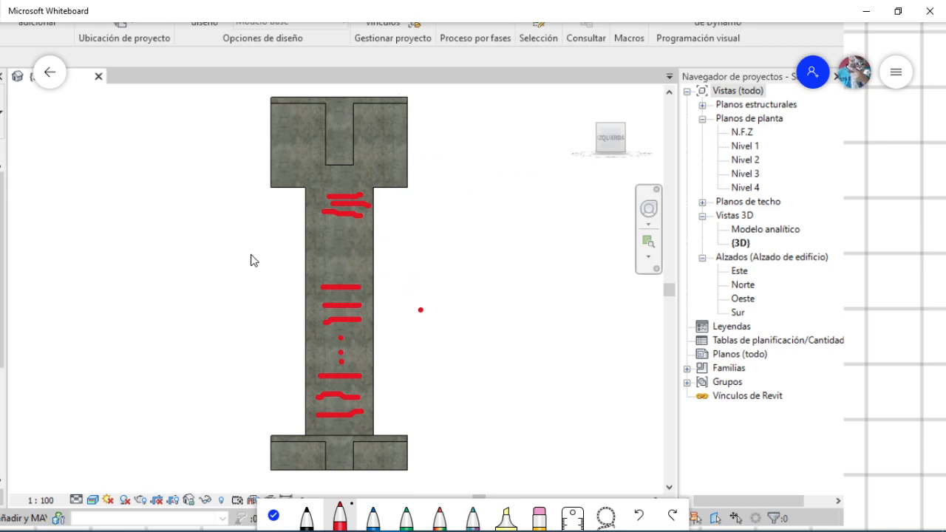
Step: Draw a red section cut across the column shaft with a downward arrowhead, a marked leader above it, and a rectangular section outline beside it
drag(249, 254, 285, 251)
mouse_move(377, 253)
mouse_down()
mouse_move(441, 253)
mouse_move(418, 281)
mouse_move(399, 255)
mouse_up()
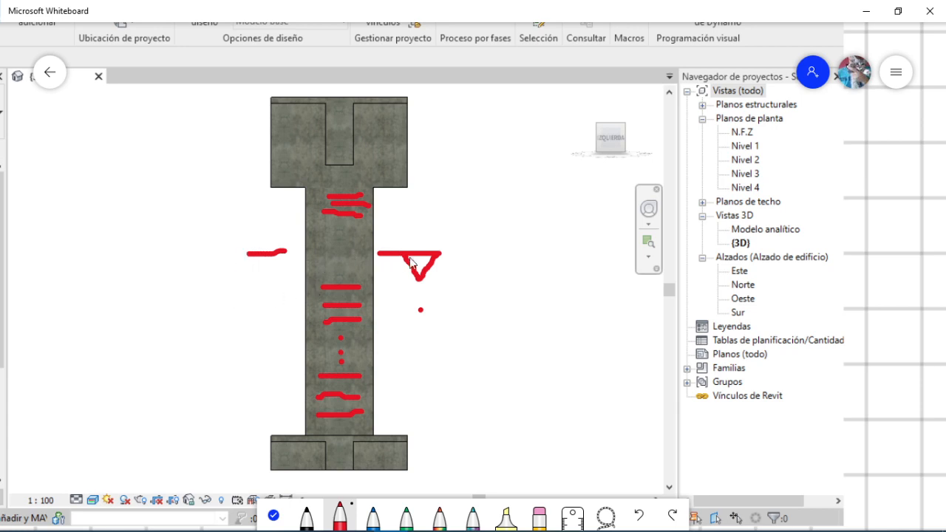
mouse_move(401, 225)
mouse_down()
mouse_move(488, 212)
mouse_move(456, 218)
mouse_move(470, 209)
mouse_up()
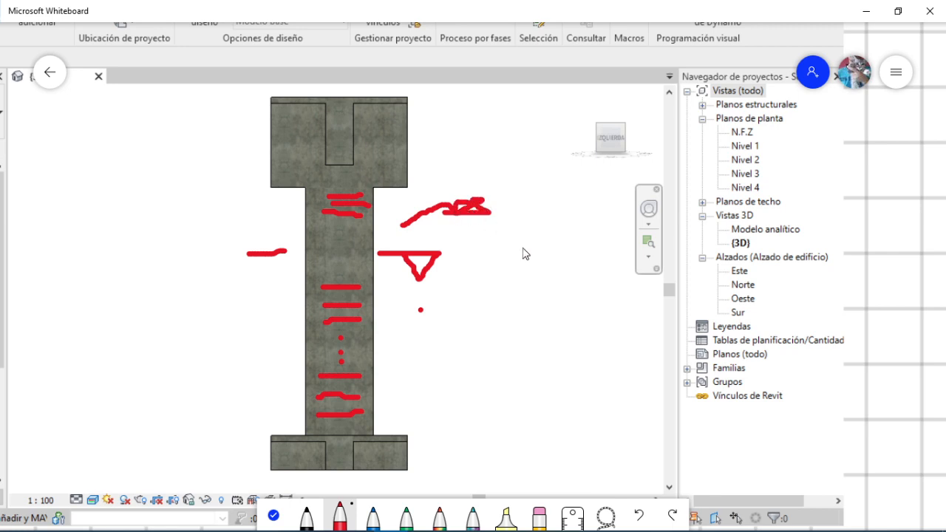
mouse_move(520, 264)
mouse_down()
mouse_move(519, 210)
mouse_move(613, 212)
mouse_move(612, 267)
mouse_move(519, 264)
mouse_up()
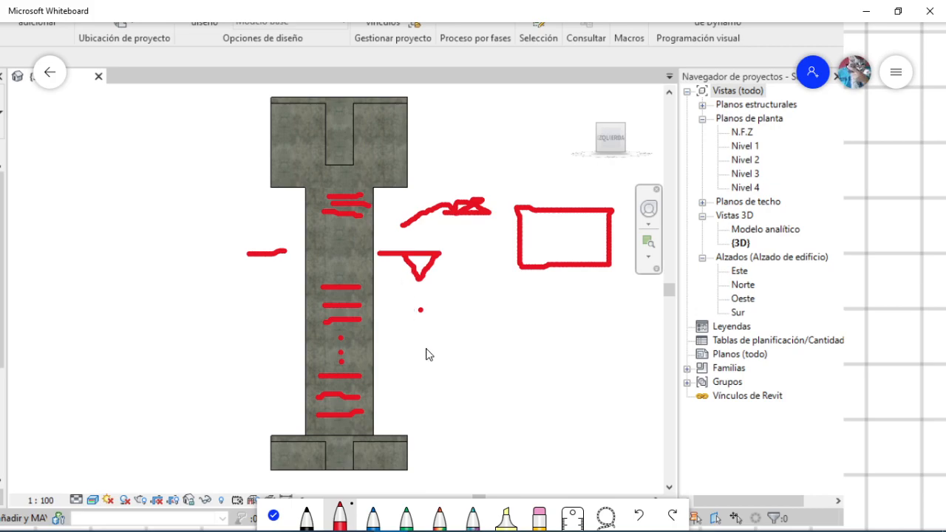
Step: Switch to Revit and temporarily isolate the rectangular column in the 3D view
key(alt+Tab)
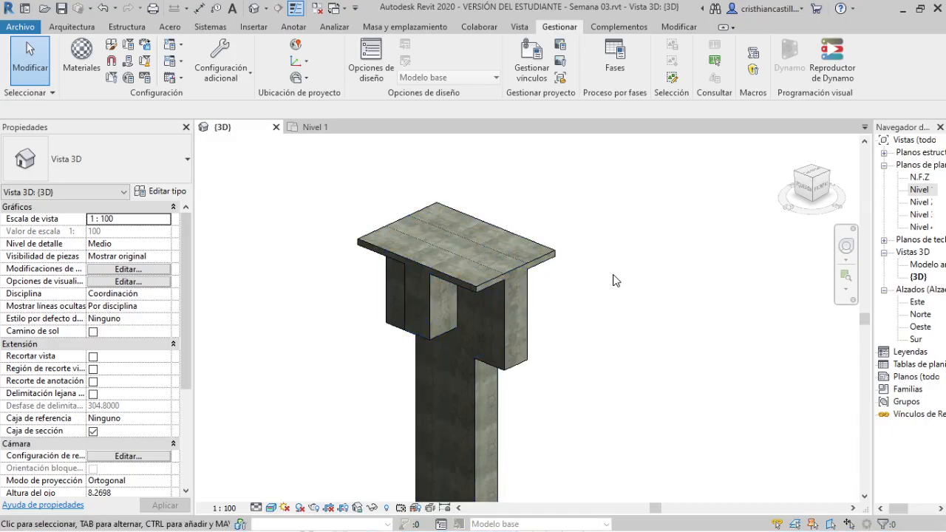
scroll(620, 263, down, 4)
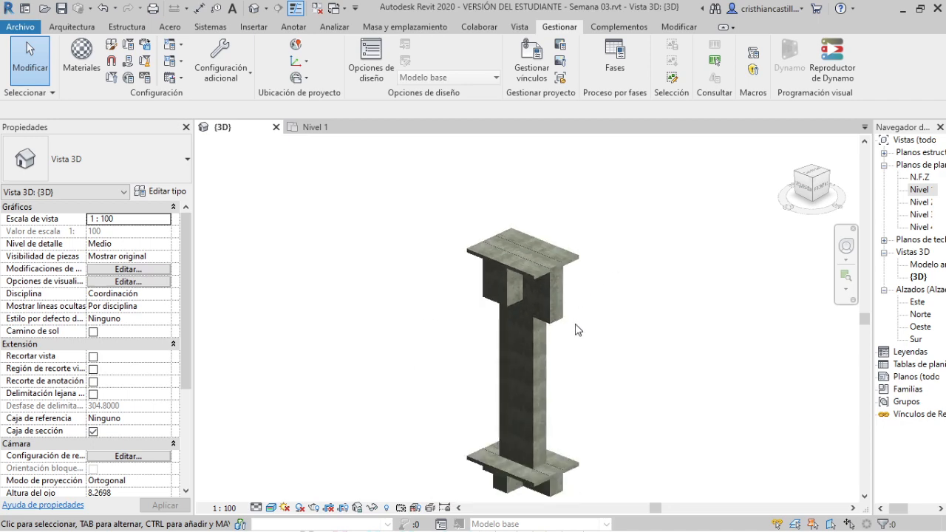
click(497, 348)
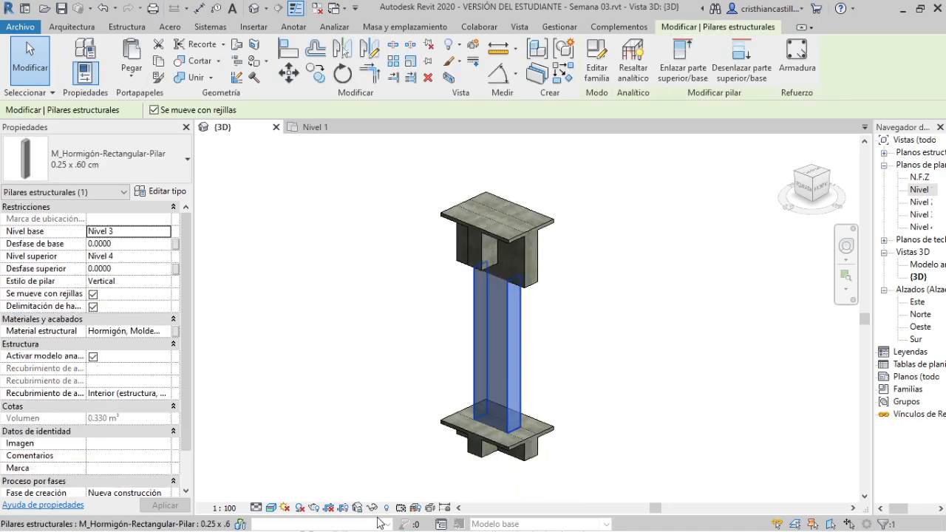
click(373, 508)
click(424, 463)
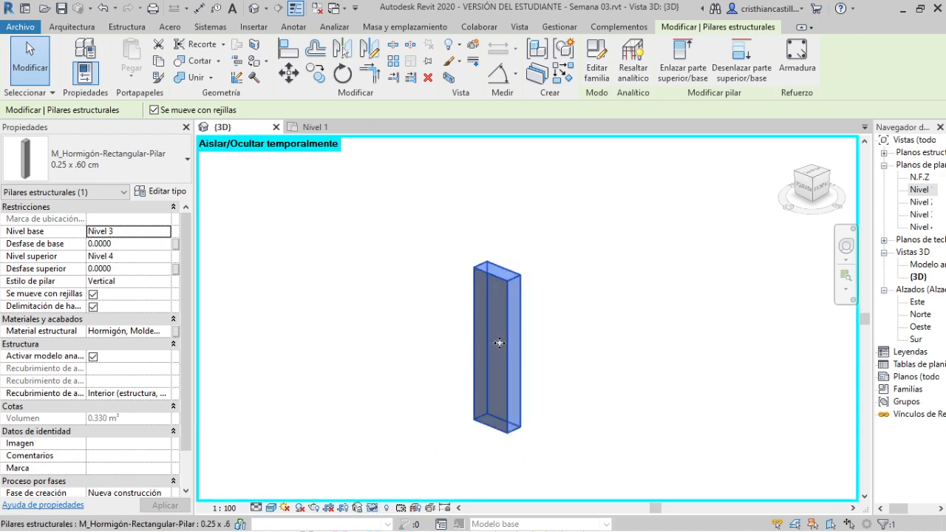
Step: Examine the isolated column's rectangular upper face and overall shape from several angles
shift+middle_drag(500, 344, 524, 377)
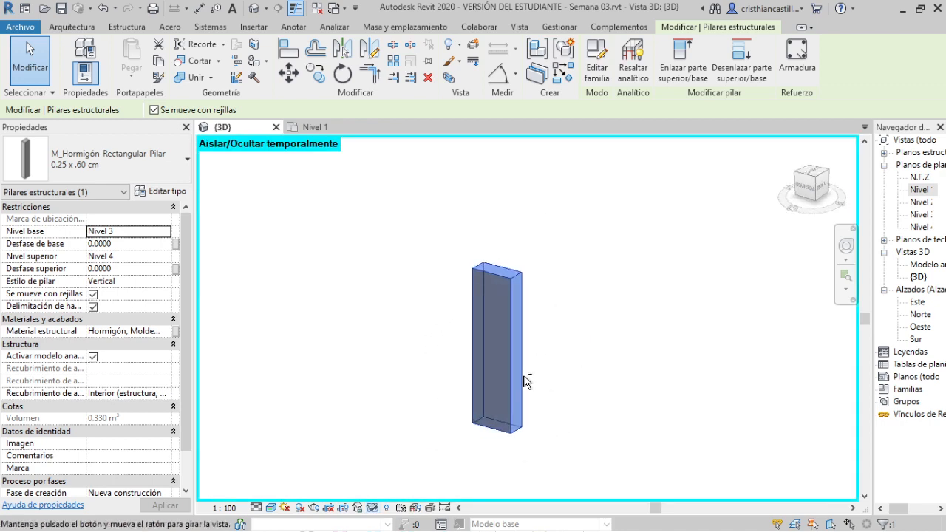
click(409, 306)
scroll(410, 306, up, 2)
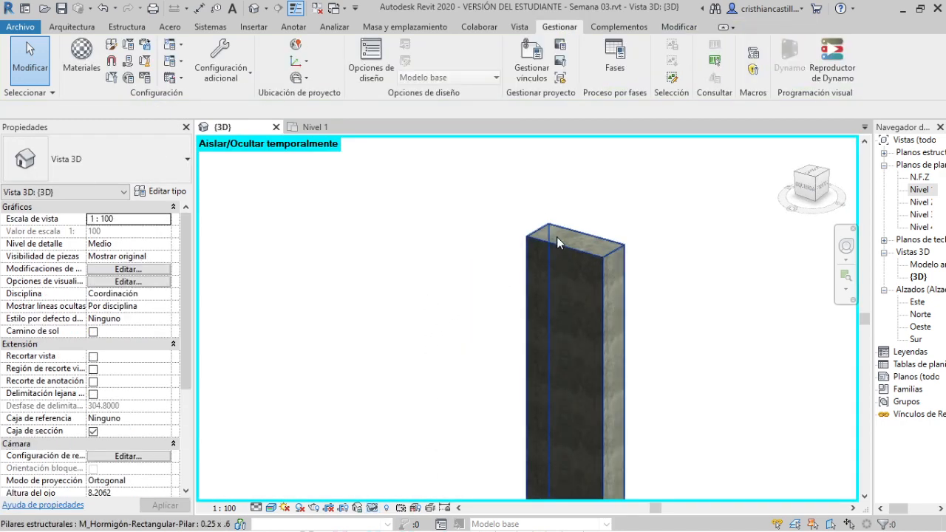
click(568, 237)
scroll(600, 246, up, 2)
scroll(600, 246, up, 1)
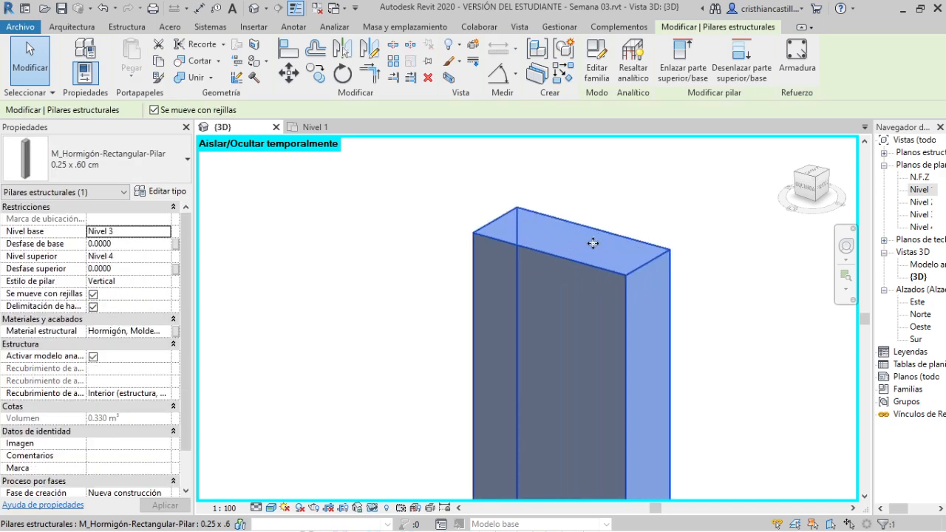
click(658, 200)
scroll(654, 200, down, 2)
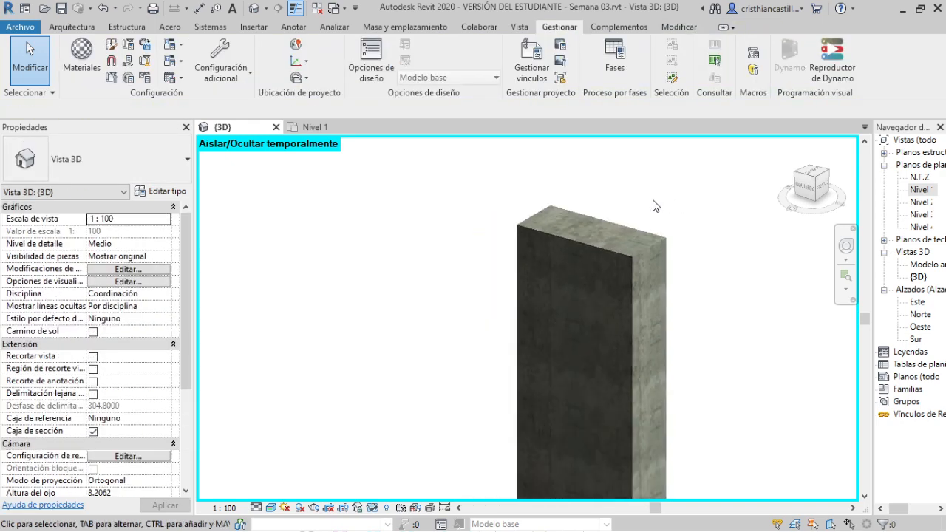
scroll(678, 216, down, 3)
shift+middle_drag(680, 380, 560, 396)
shift+middle_drag(688, 342, 544, 334)
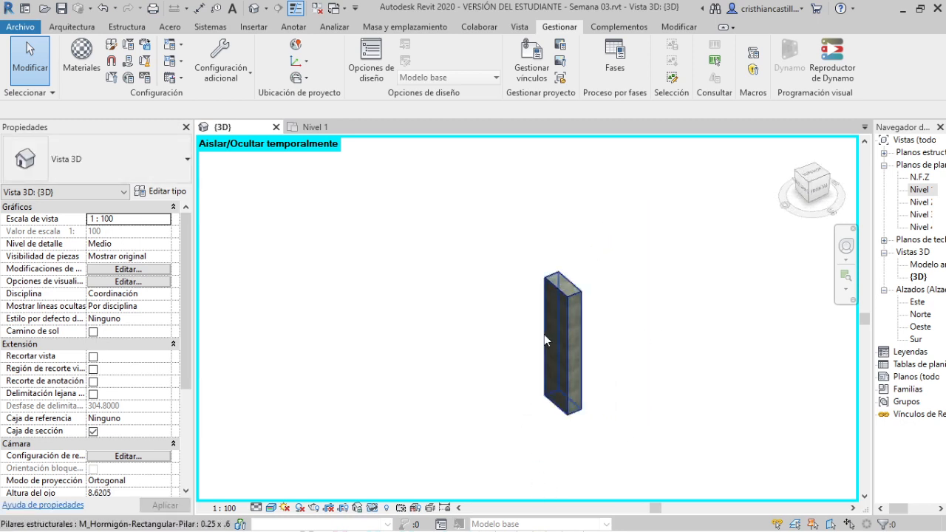
Step: Switch to the empty Dynamo workspace
key(alt+Tab)
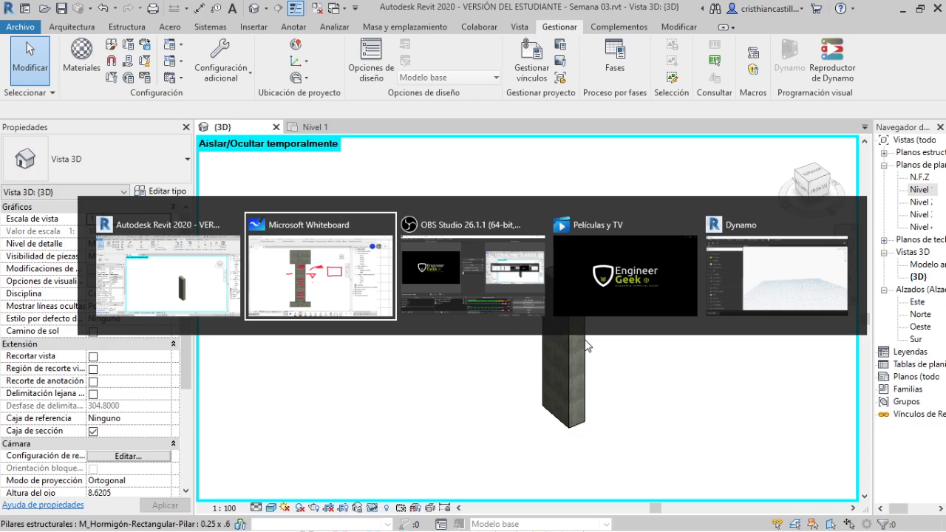
key(alt+Tab)
key(alt+Tab)
key(alt+Tab)
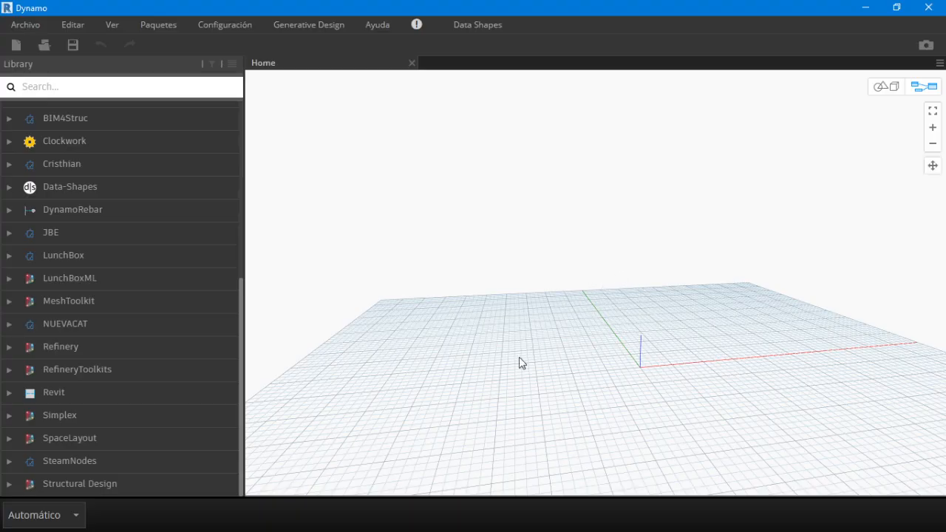
Step: Switch back to the column sketch in Microsoft Whiteboard
key(alt+Tab)
key(alt+Tab)
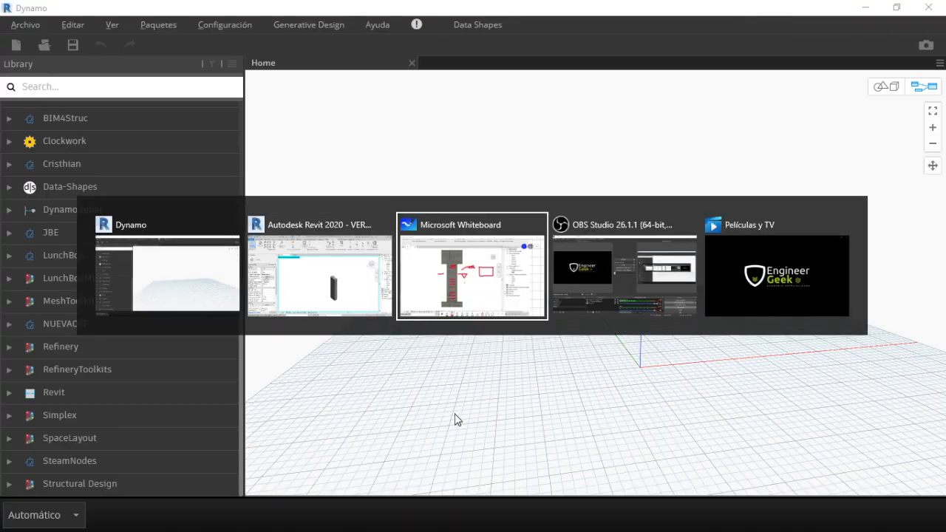
key(alt+Tab)
key(alt+Tab)
key(alt+Tab)
key(alt+Tab)
key(alt+Tab)
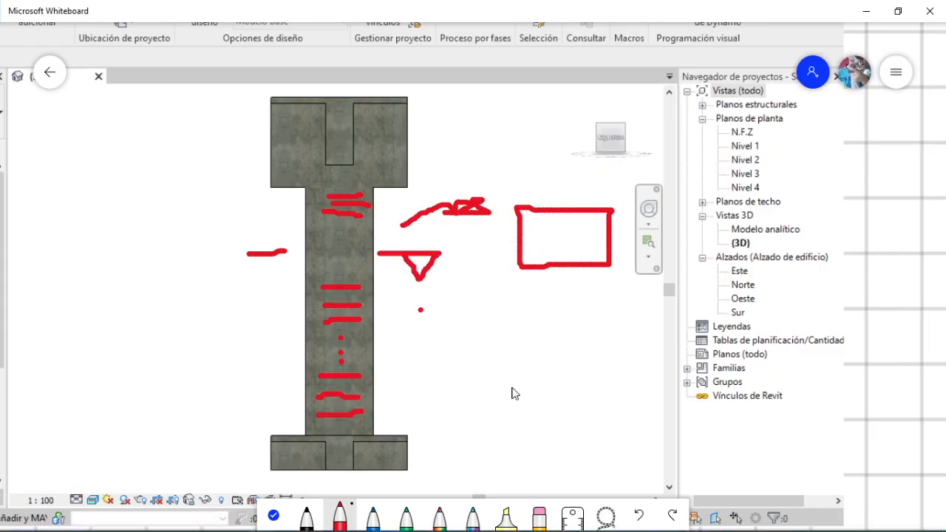
Step: Mark item 1 of the procedure list, about obtaining the element's solid geometry, with a thin red check mark beside it
scroll(482, 345, down, 10)
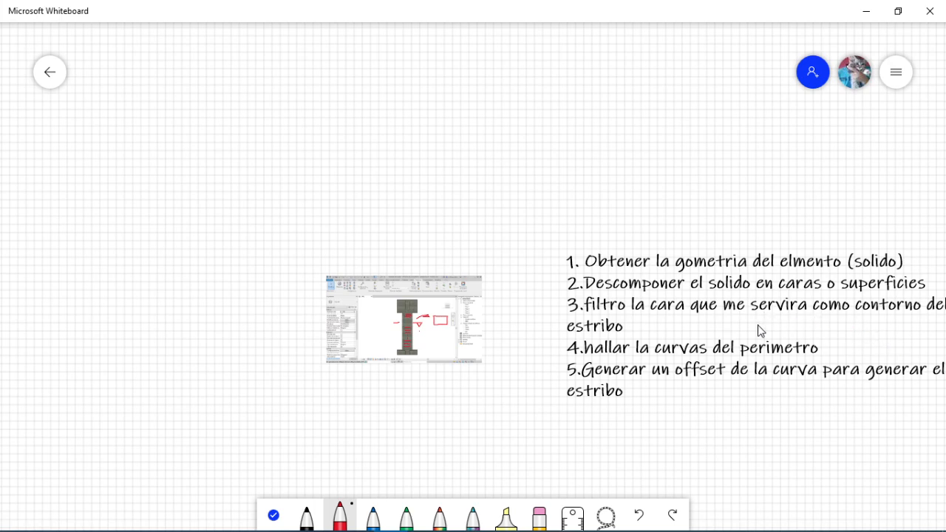
middle_drag(716, 319, 608, 307)
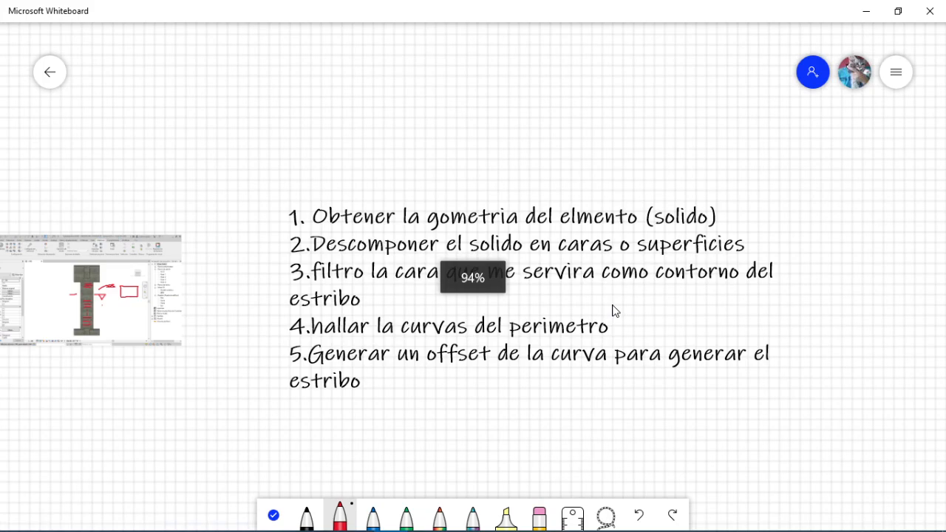
ctrl+scroll(612, 311, up, 3)
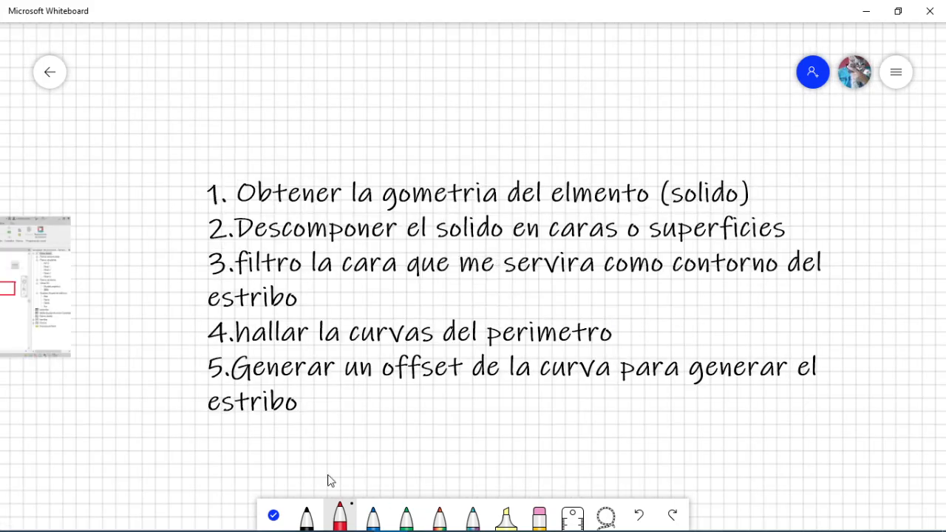
click(331, 523)
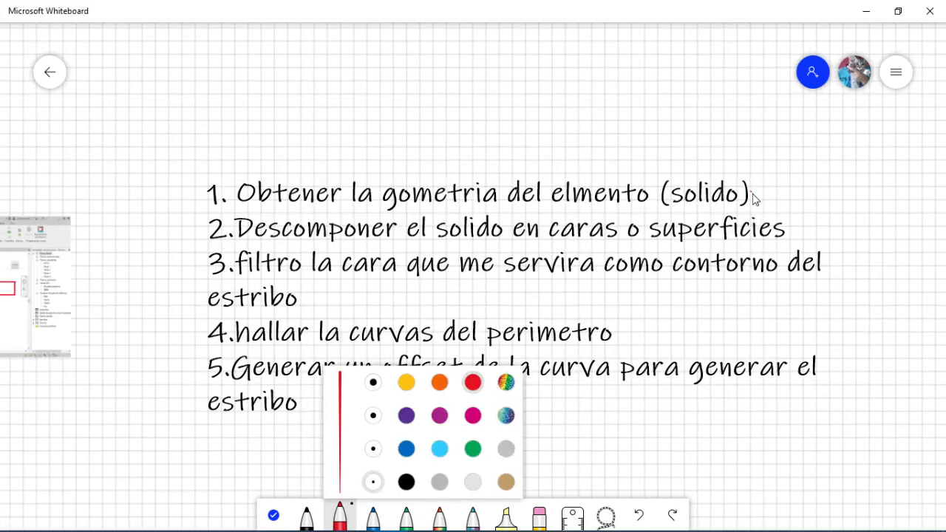
drag(752, 193, 784, 160)
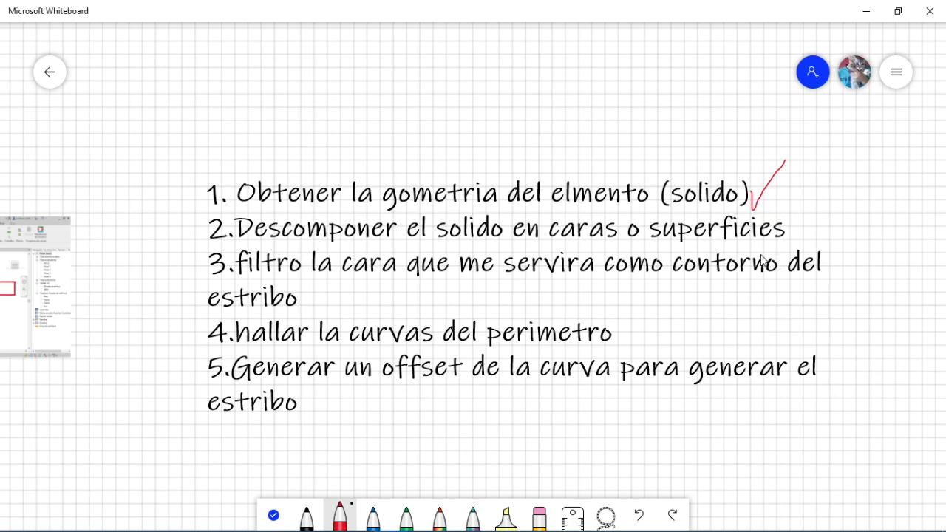
key(ctrl+z)
drag(787, 191, 905, 145)
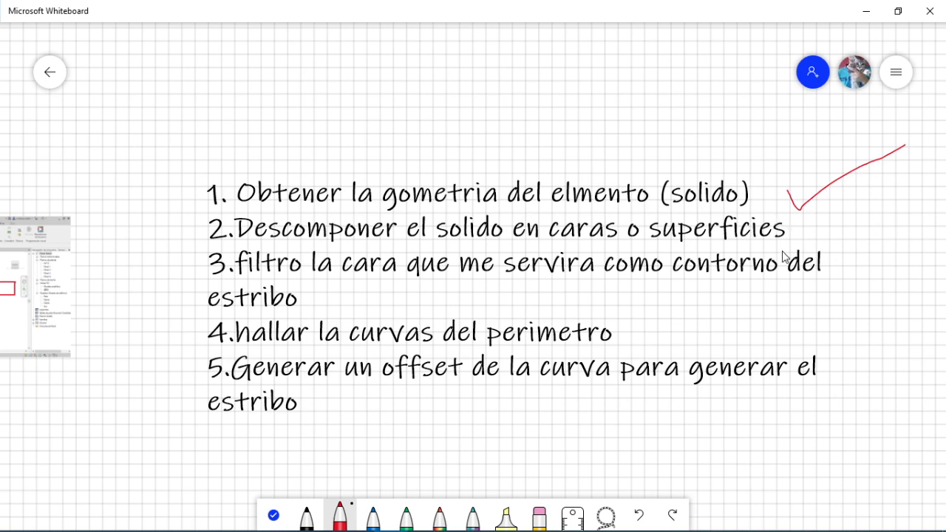
Step: Minimize Dynamo and restore the temporarily hidden elements around the column in Revit's 3D view
key(alt+Tab)
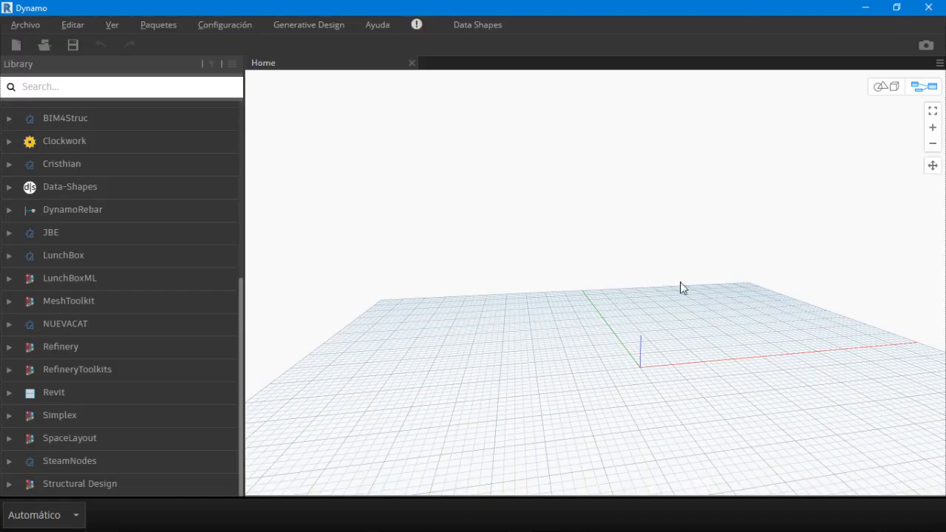
click(859, 10)
click(373, 509)
click(389, 493)
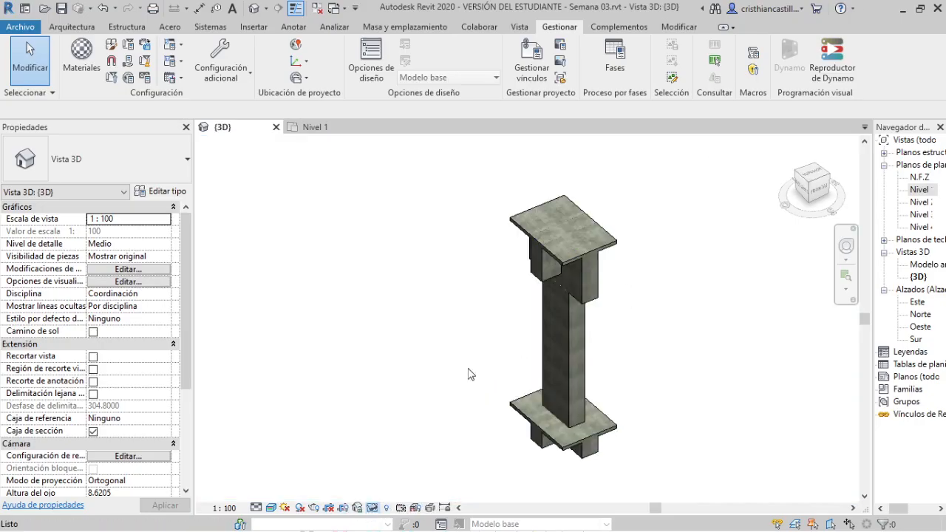
Step: Temporarily isolate the rectangular column to show its complete solid, and restore the hidden elements
shift+middle_drag(579, 356, 563, 329)
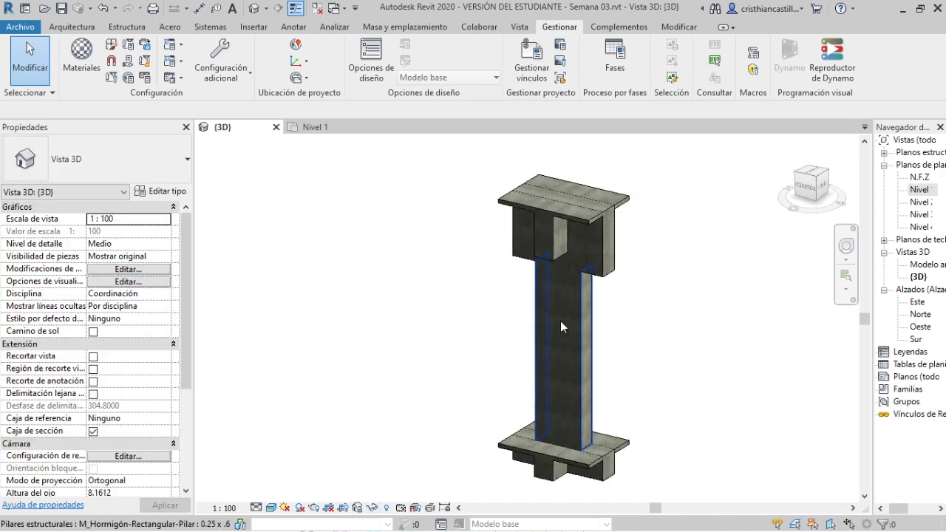
click(558, 354)
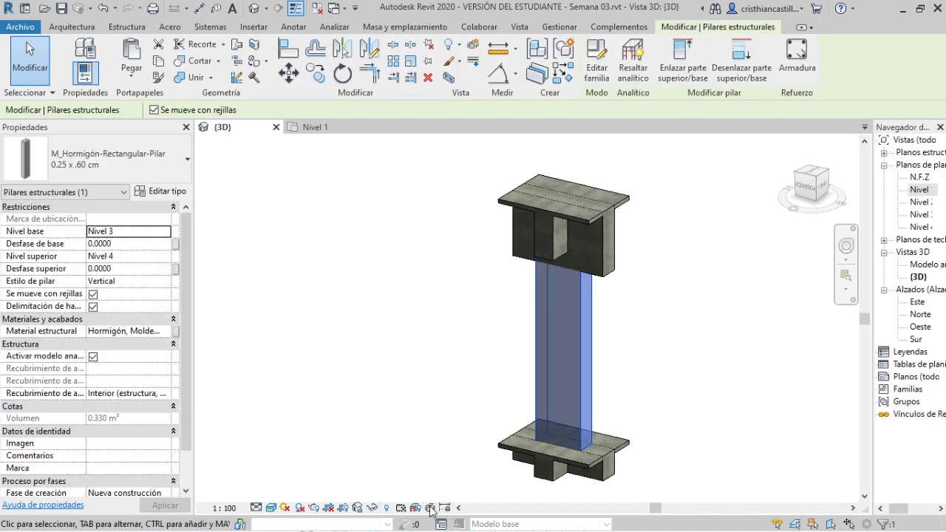
click(372, 508)
click(472, 504)
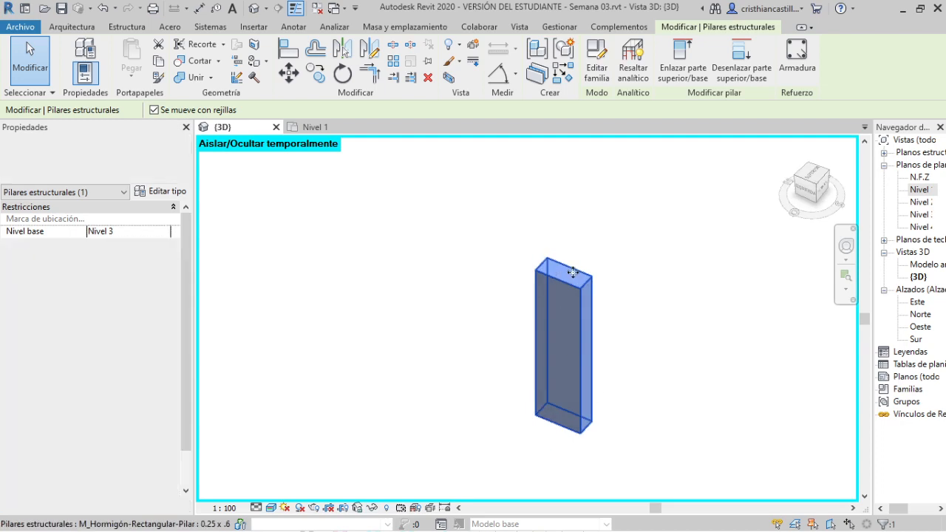
click(525, 291)
click(372, 508)
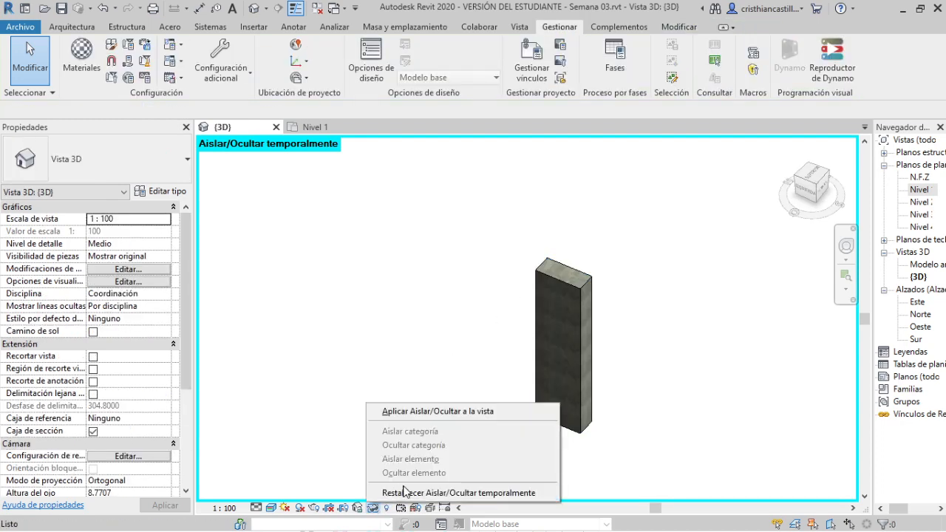
click(404, 491)
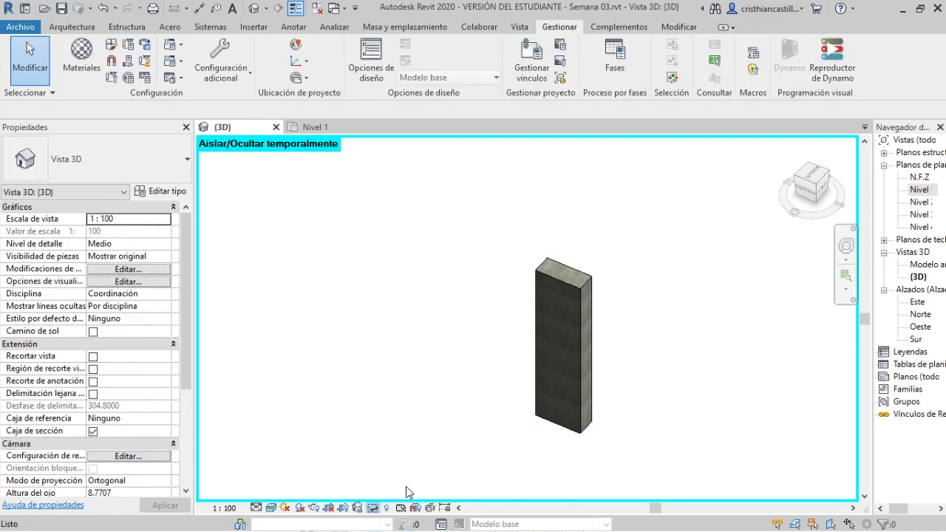
Step: View the column among its beams and slabs from another angle, and switch back to the list in Microsoft Whiteboard
click(586, 346)
shift+middle_drag(582, 352, 564, 334)
click(640, 333)
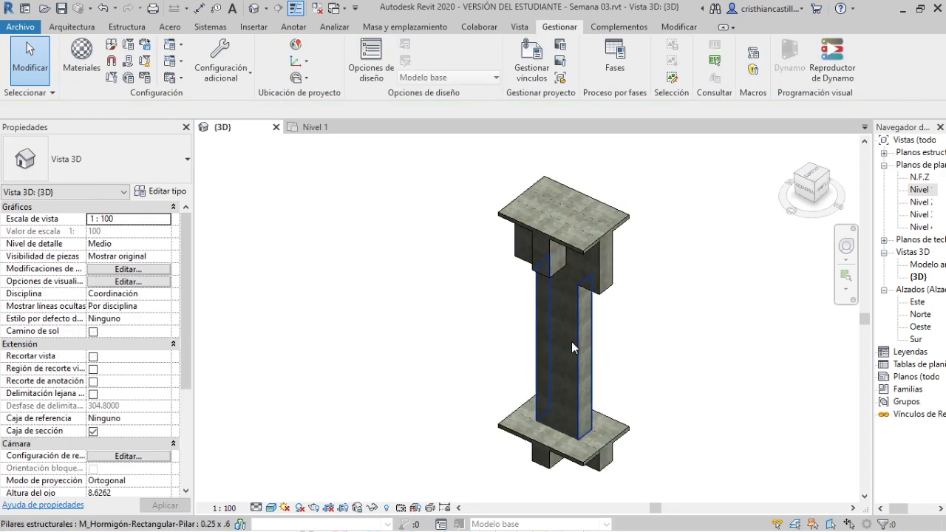
shift+middle_drag(571, 341, 591, 310)
key(alt+Tab)
key(alt+Tab)
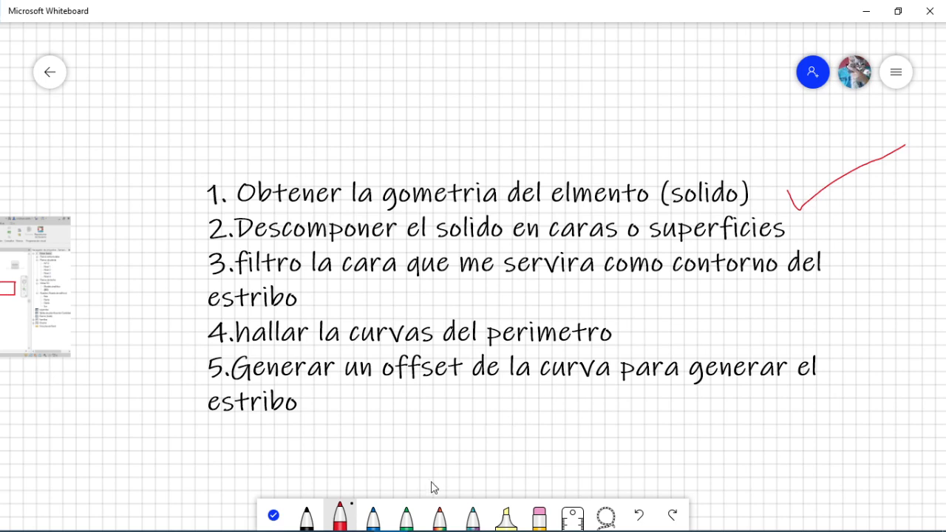
Step: Add red check marks to item 2 on decomposing the solid and item 3 on filtering the stirrup's contour face
click(340, 513)
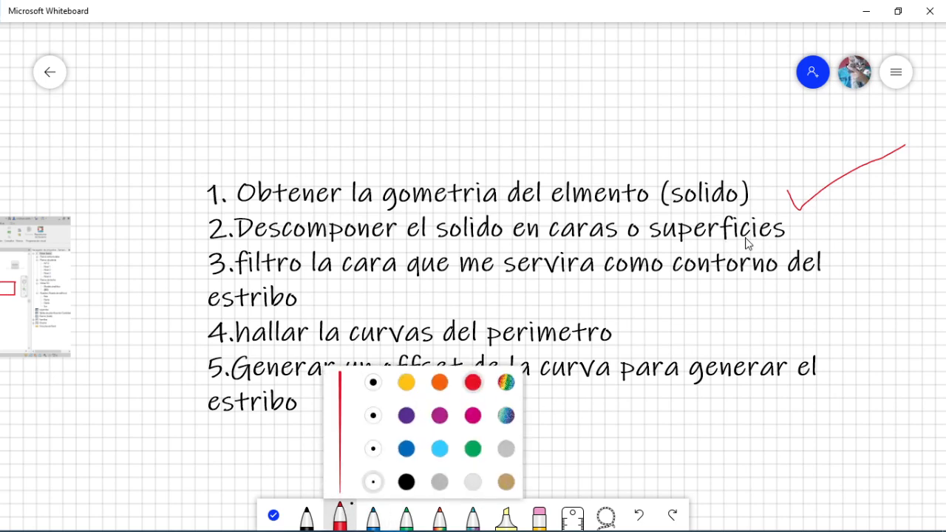
click(814, 223)
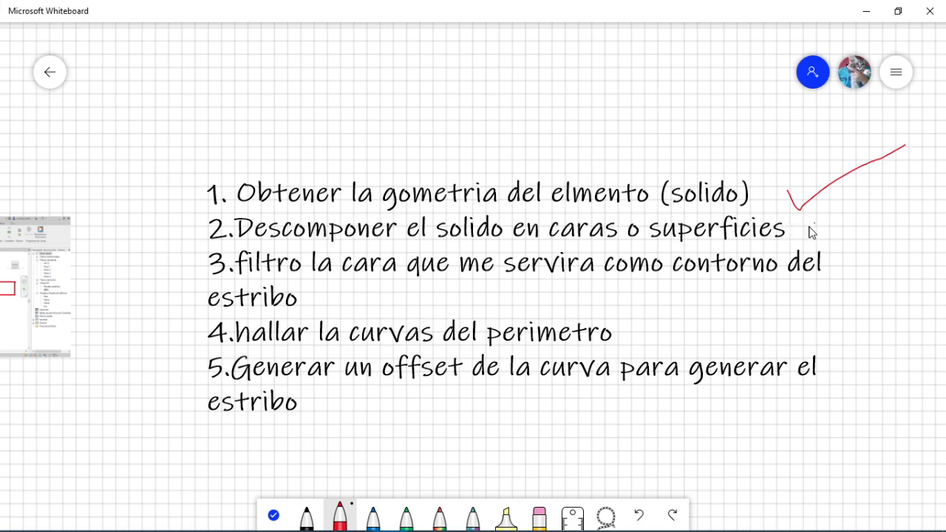
mouse_move(809, 228)
mouse_down()
mouse_move(815, 243)
mouse_move(920, 187)
mouse_up()
mouse_move(333, 288)
mouse_down()
mouse_move(343, 303)
mouse_move(405, 257)
mouse_up()
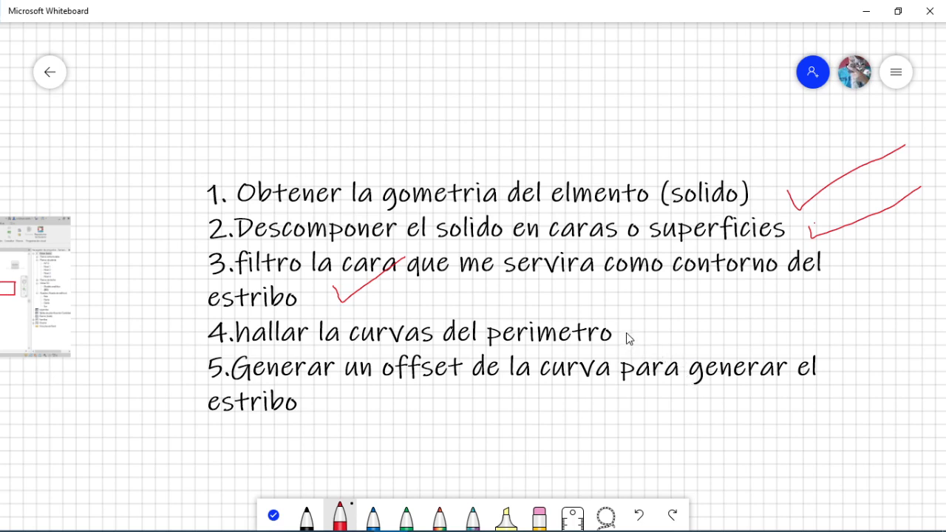
key(alt+Tab)
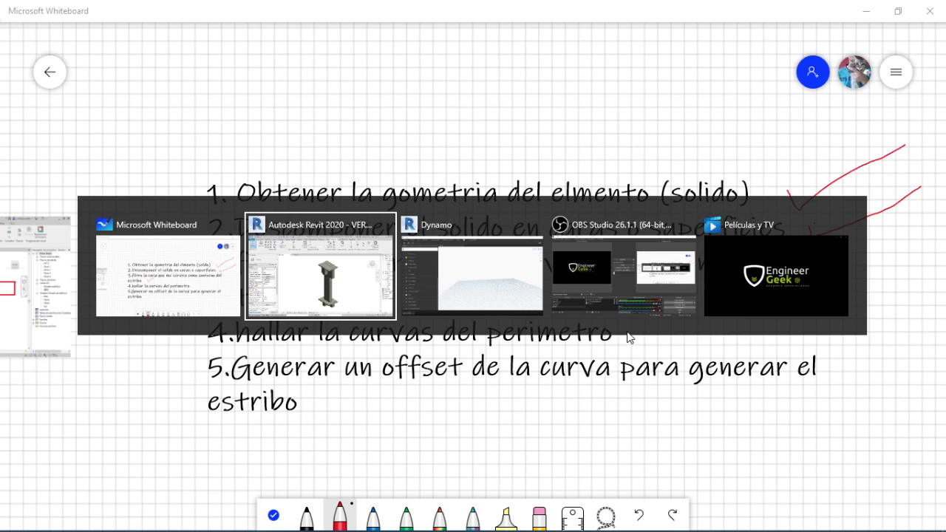
key(alt+Tab)
key(alt+Tab)
key(alt+Tab)
key(alt+Tab)
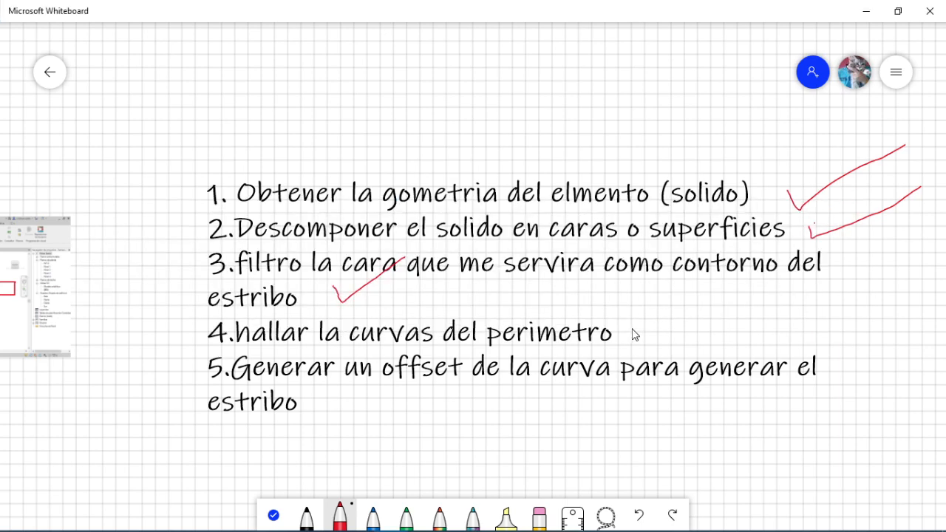
Step: Add a red check mark beside item 4, about finding the perimeter curves
mouse_move(629, 332)
mouse_down()
mouse_move(632, 342)
mouse_move(729, 304)
mouse_up()
key(alt+Tab)
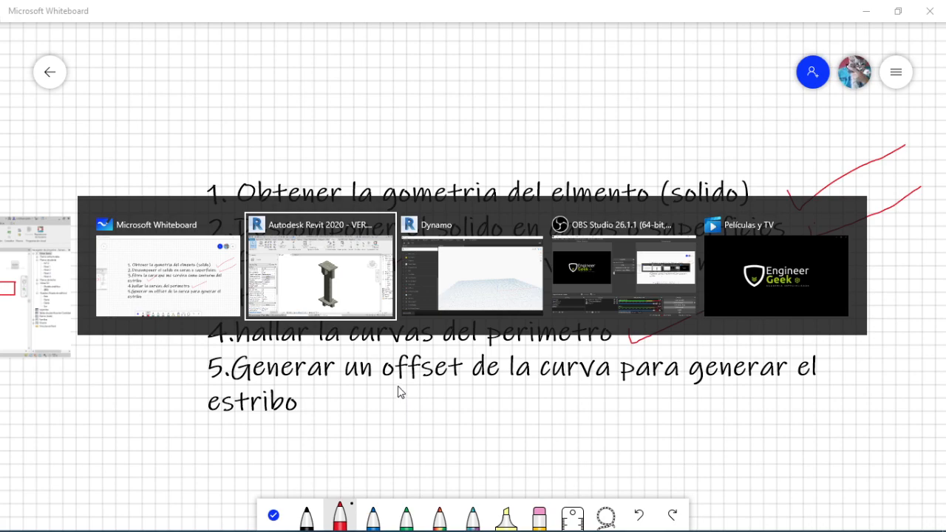
key(alt+Tab)
key(alt+Tab)
key(alt+Tab)
key(alt+Tab)
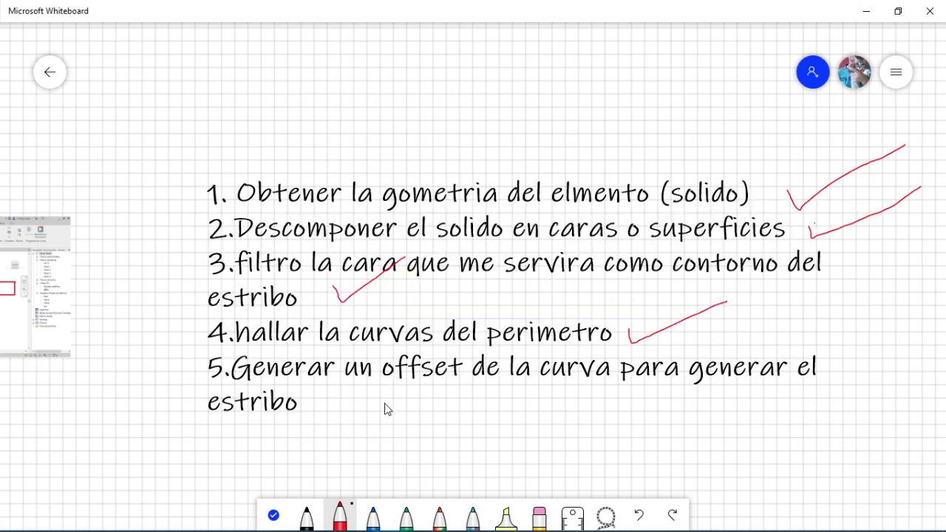
Step: On the column sketch, draw a red arrow below the section rectangle and a black offset stirrup outline inside it
right_drag(329, 402, 539, 395)
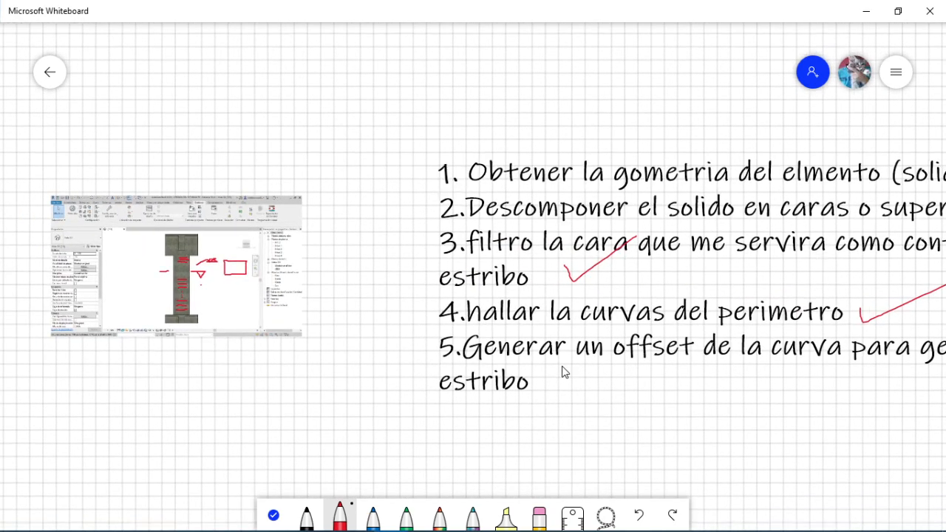
scroll(188, 239, up, 3)
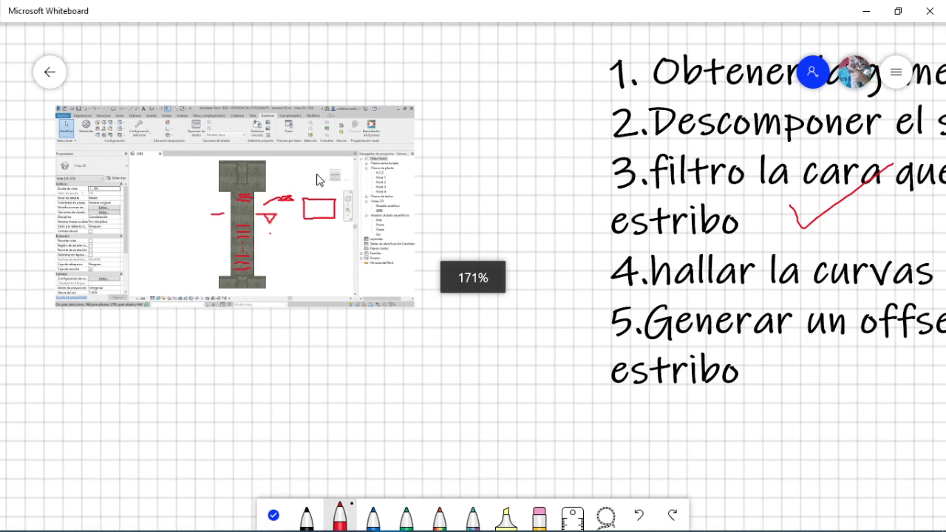
scroll(313, 191, up, 5)
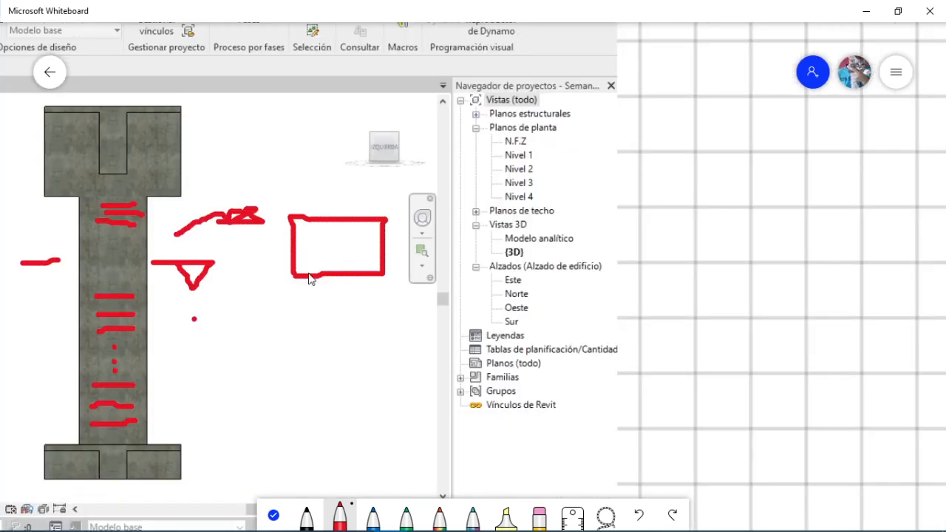
scroll(309, 278, down, 10)
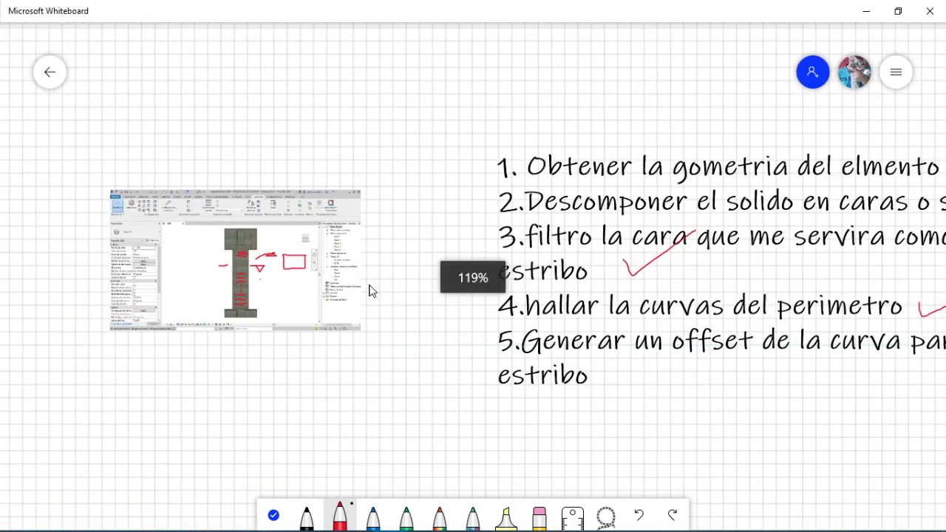
scroll(287, 268, up, 5)
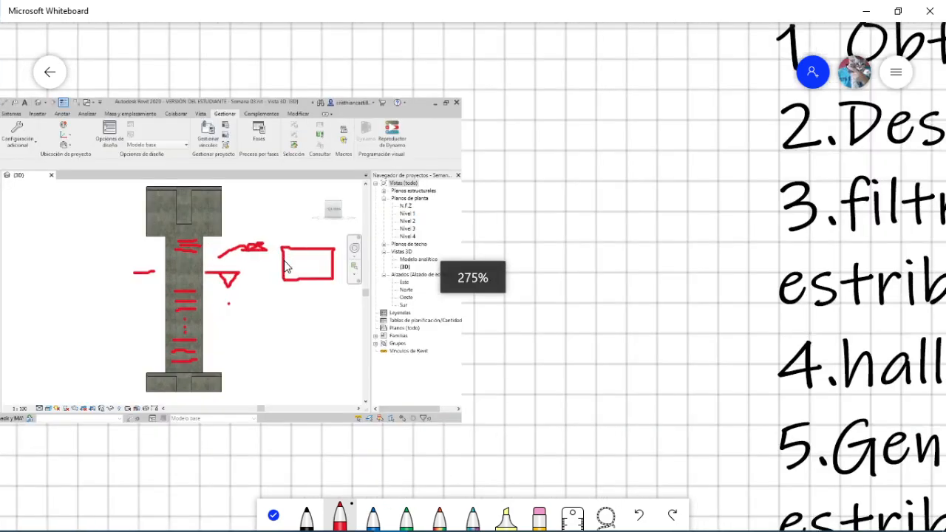
scroll(286, 267, up, 3)
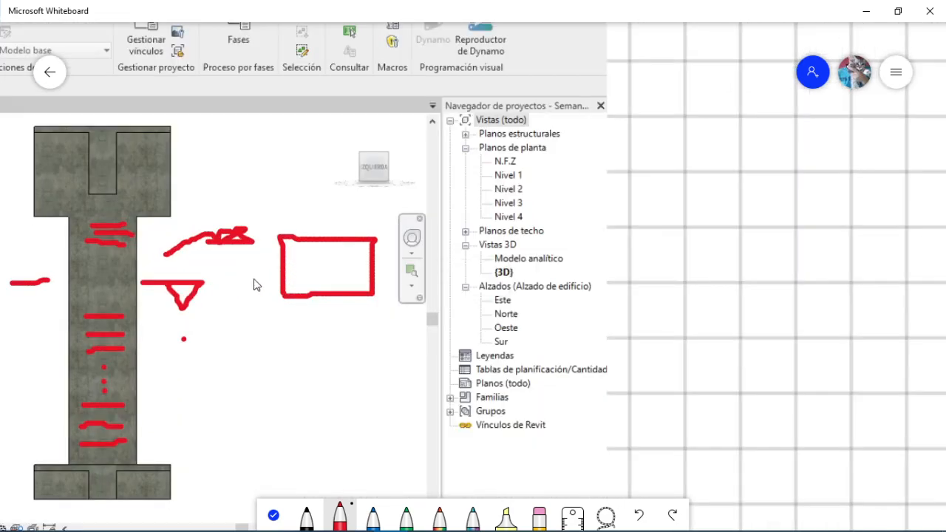
drag(227, 339, 274, 338)
mouse_move(246, 327)
mouse_down()
mouse_move(265, 333)
mouse_move(250, 345)
mouse_up()
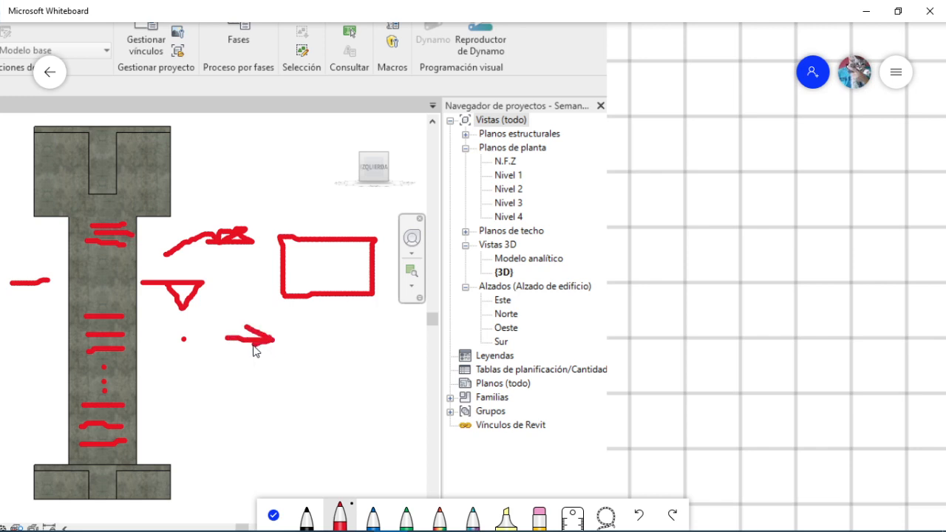
click(305, 517)
mouse_move(296, 253)
mouse_down()
mouse_move(297, 271)
mouse_move(364, 278)
mouse_move(362, 256)
mouse_move(300, 265)
mouse_up()
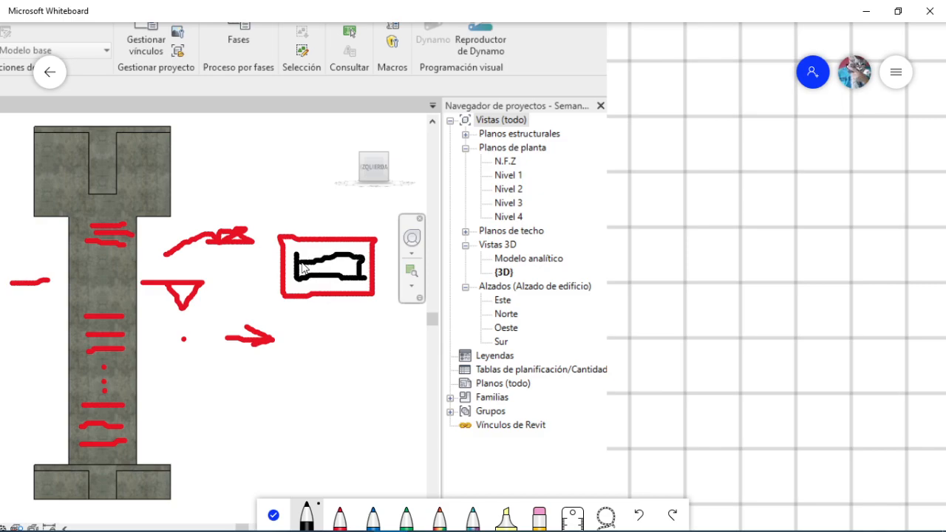
Step: Add a red check mark beside item 5, about offsetting the curve to generate the stirrup
ctrl+scroll(288, 270, down, 2)
ctrl+scroll(288, 270, down, 4)
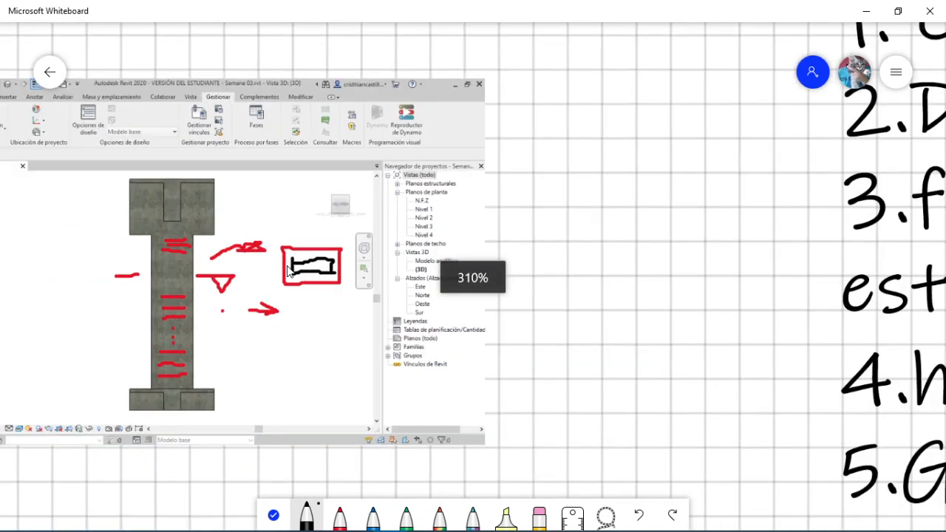
ctrl+scroll(332, 295, down, 5)
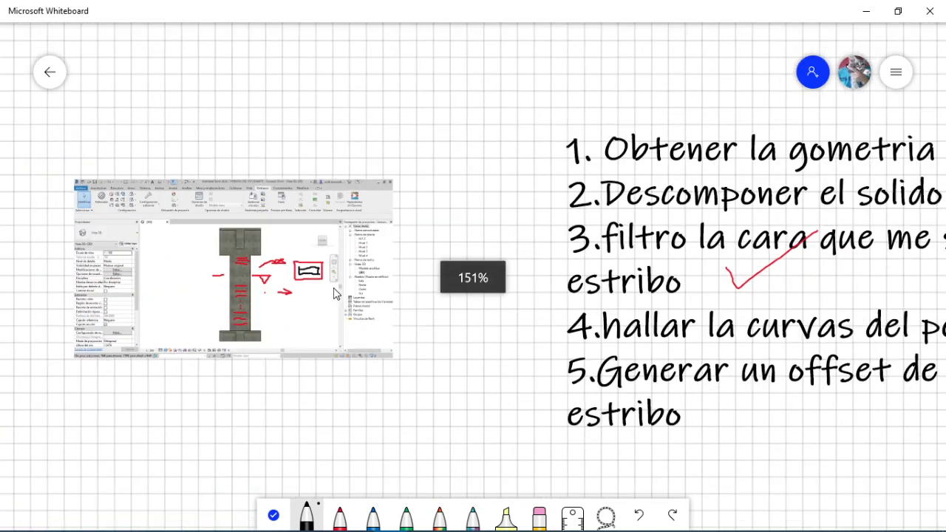
ctrl+scroll(916, 373, up, 1)
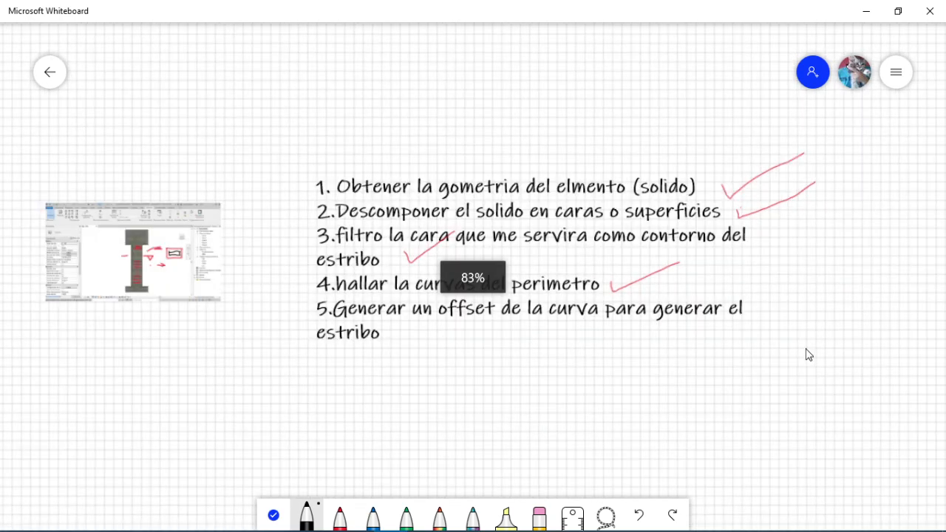
ctrl+scroll(622, 316, up, 2)
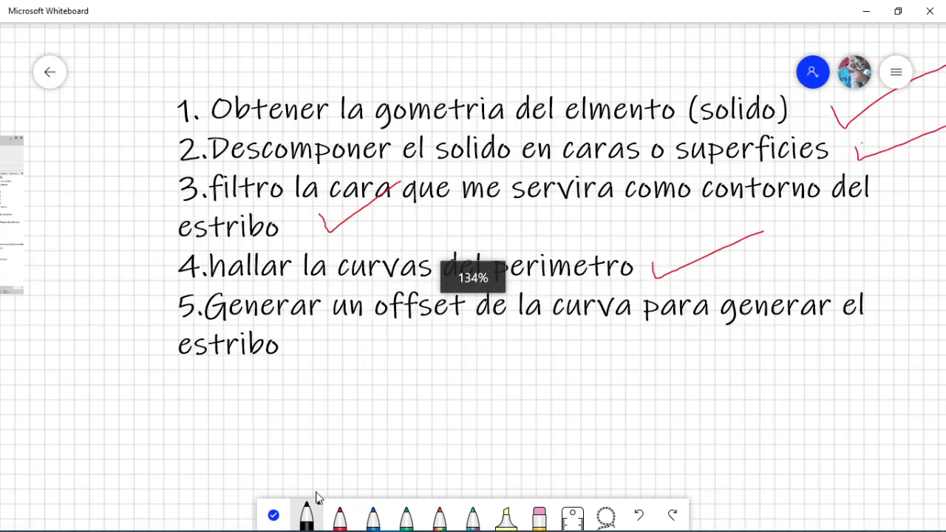
click(340, 517)
drag(307, 344, 369, 325)
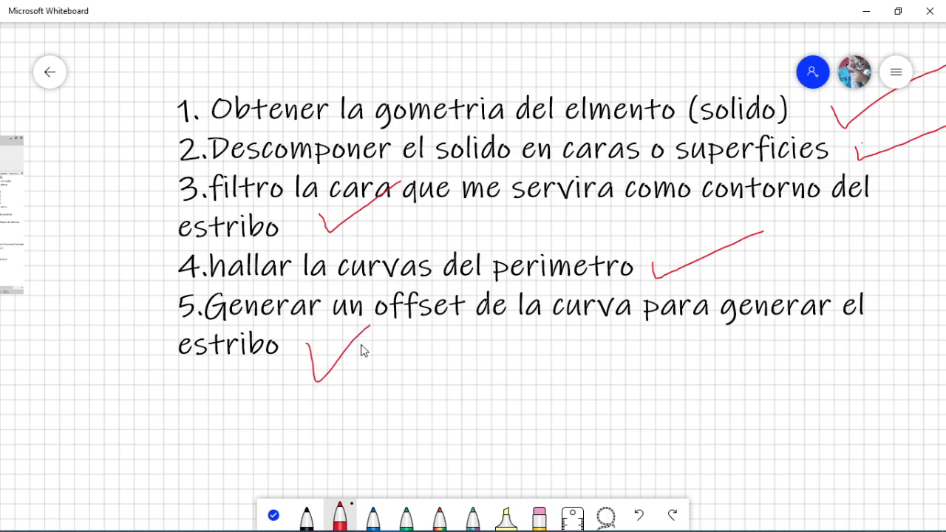
Step: Undo the red check marks beside the five items of the stirrup procedure list
ctrl+scroll(402, 384, up, 1)
ctrl+scroll(412, 379, down, 1)
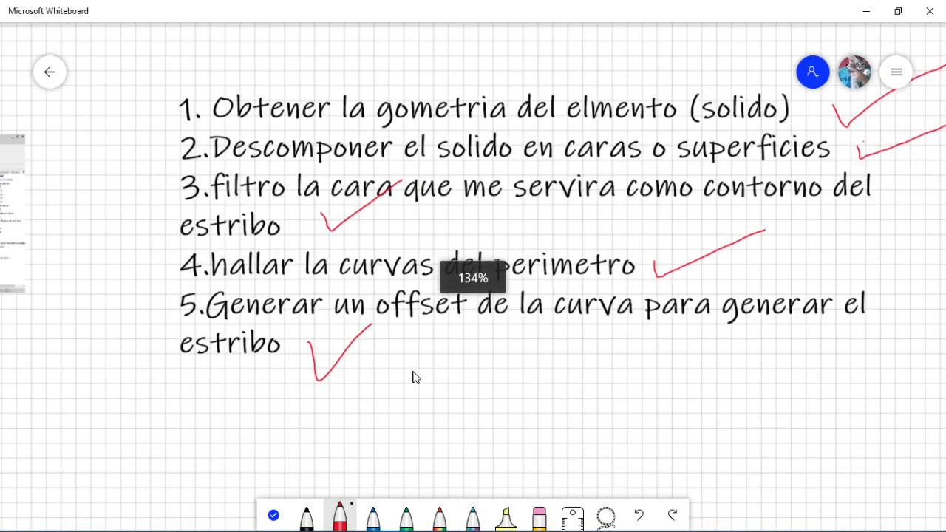
scroll(612, 307, up, 1)
scroll(611, 307, up, 1)
scroll(612, 306, right, 1)
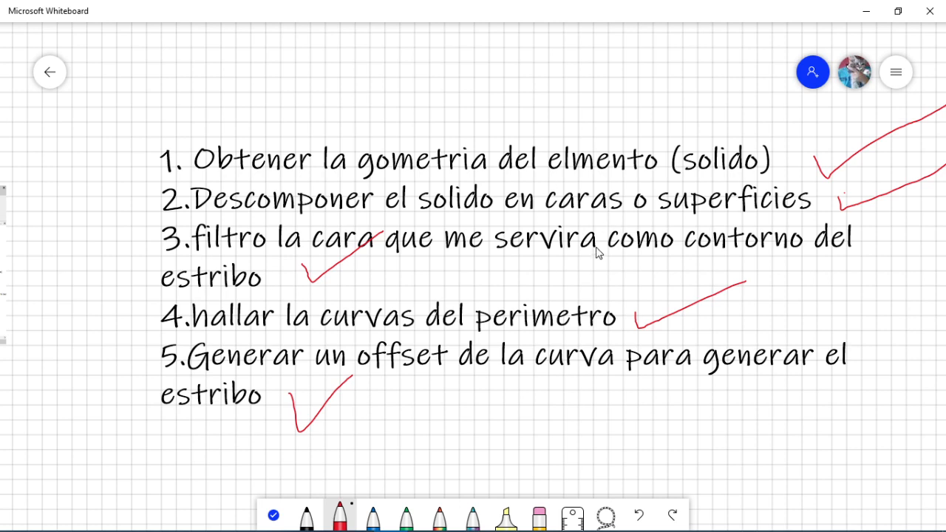
key(ctrl+z)
key(ctrl+z)
key(ctrl+z)
key(ctrl+z)
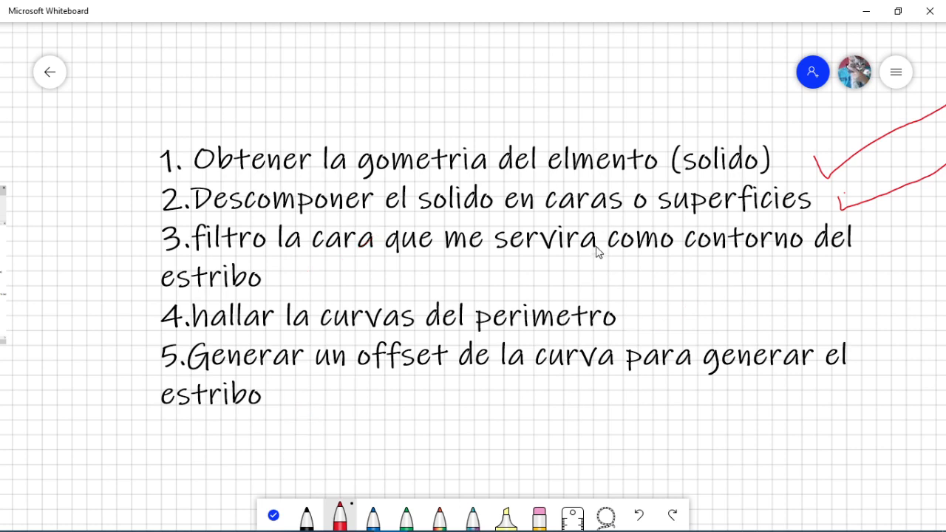
key(ctrl+z)
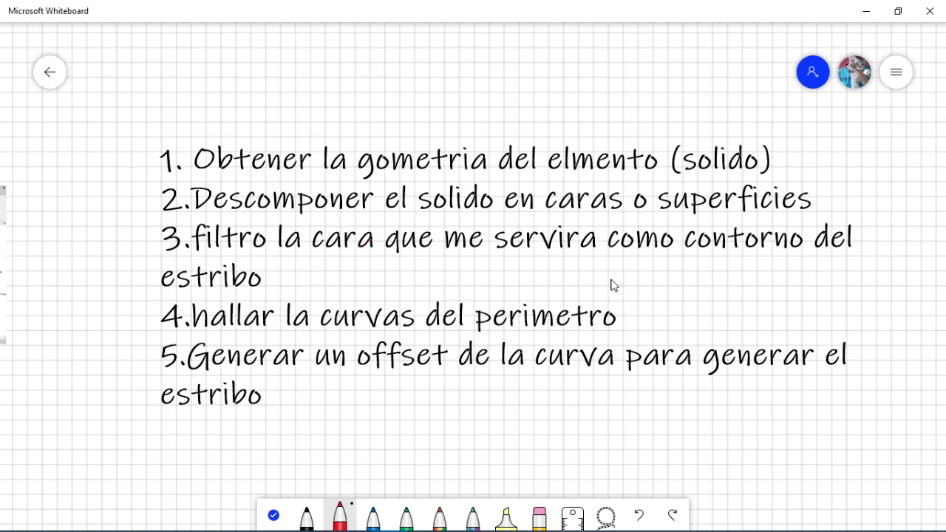
Step: Switch between Revit and Dynamo to review the rectangular concrete column in the 3D view and the empty Dynamo workspace
key(alt+Tab)
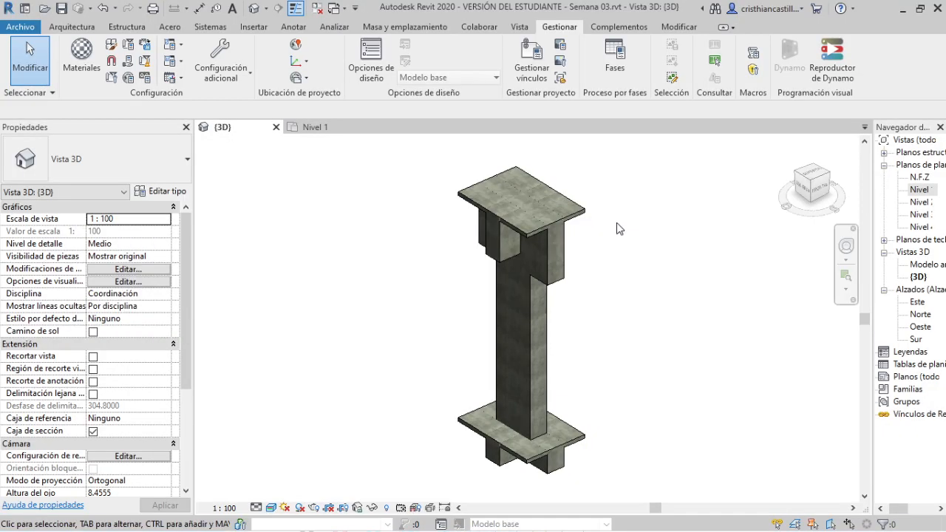
key(alt)
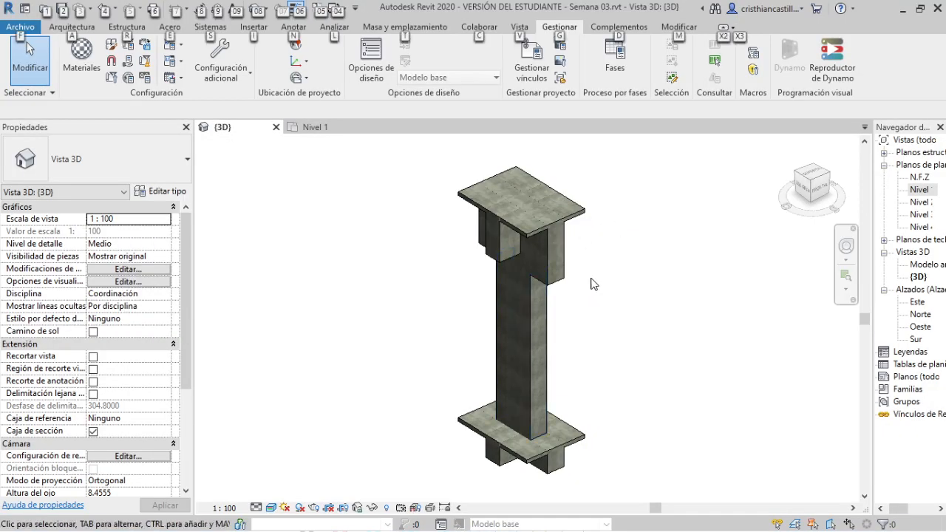
key(alt)
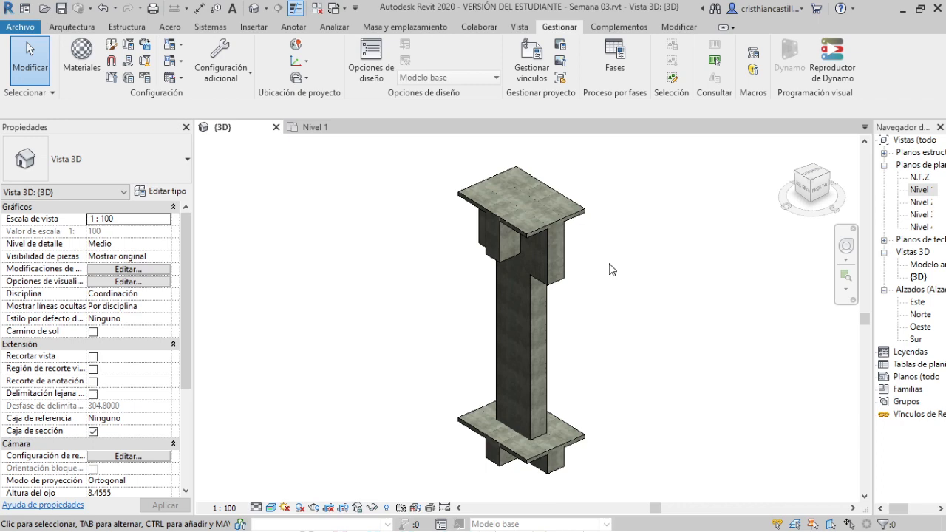
key(alt+Tab)
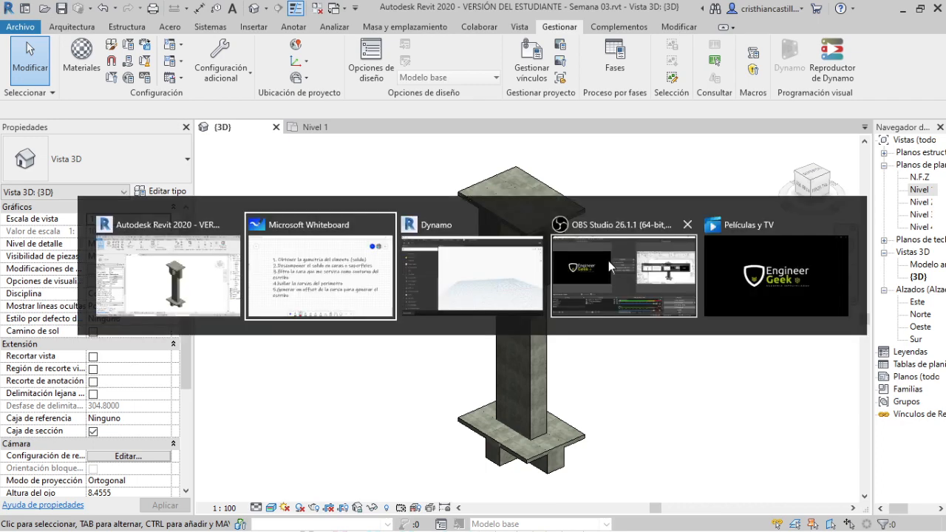
key(alt+Tab)
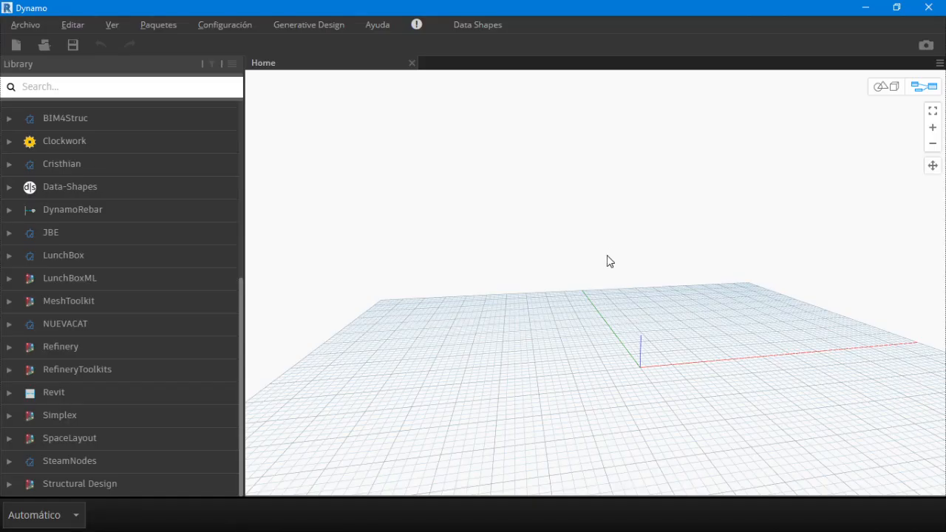
scroll(147, 268, up, 9)
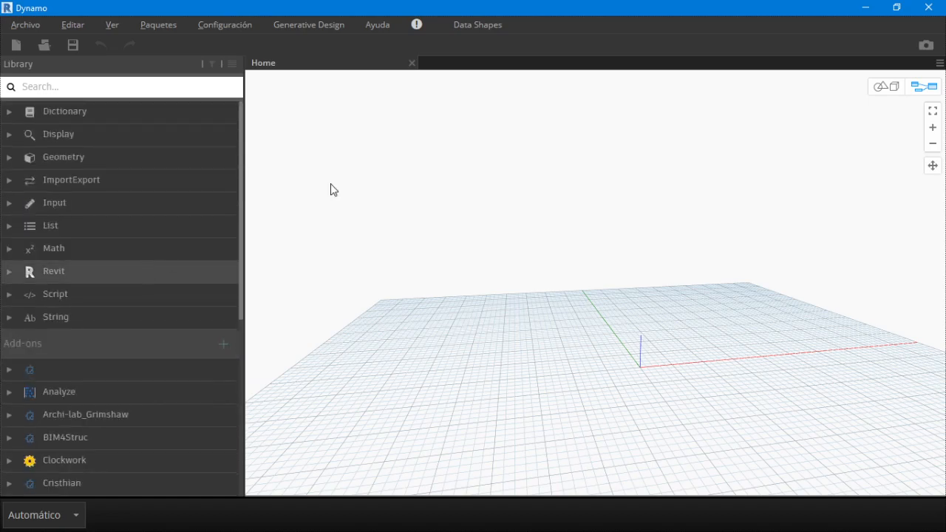
click(865, 7)
click(527, 284)
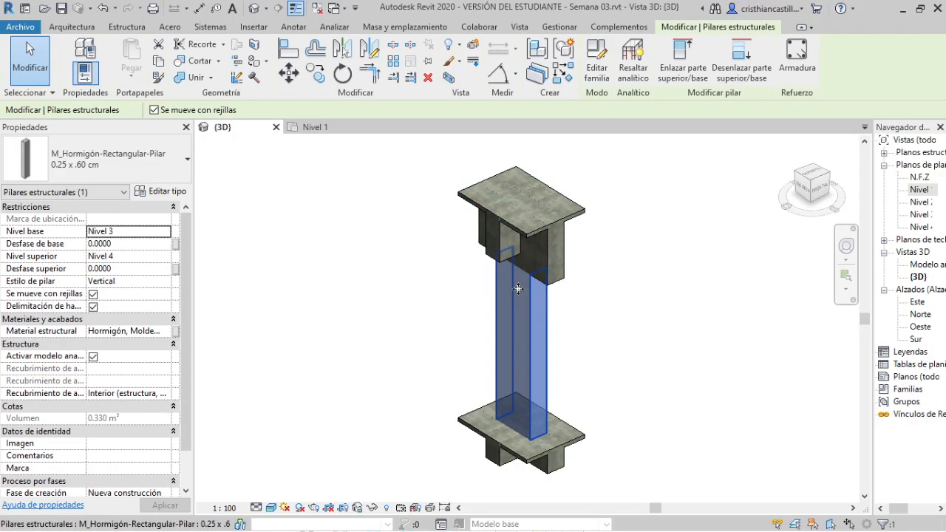
click(617, 279)
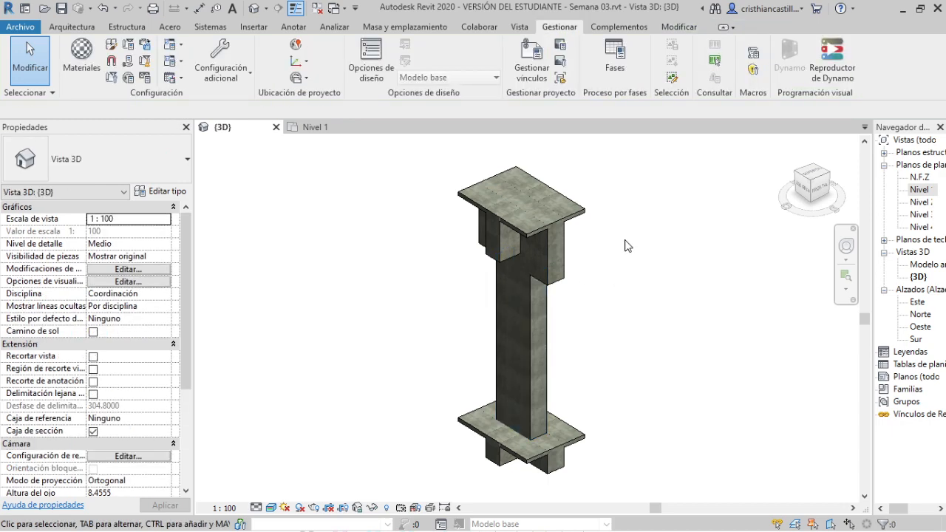
key(alt+Tab)
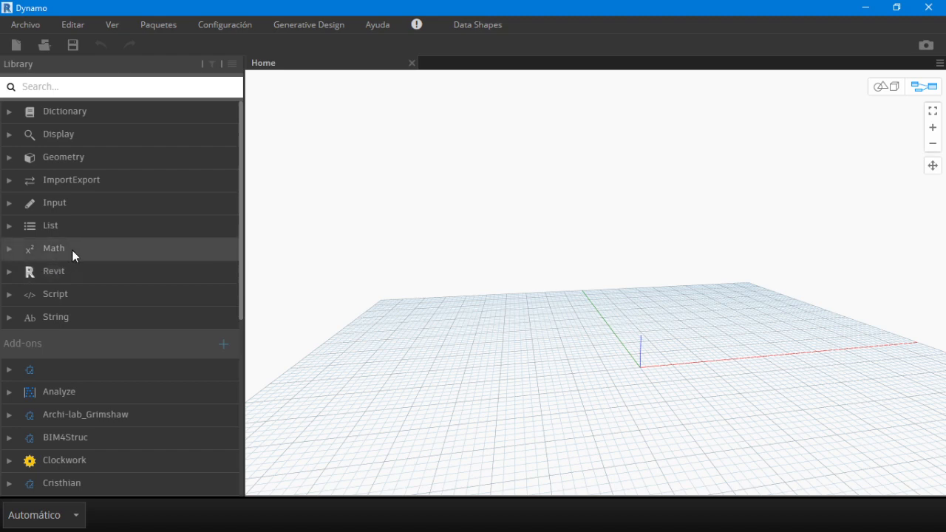
Step: In Microsoft Whiteboard, sketch a red flowchart beside the list: a box, an ellipse and a third shape joined vertically, branching into two side shapes
key(alt+Tab)
key(Tab)
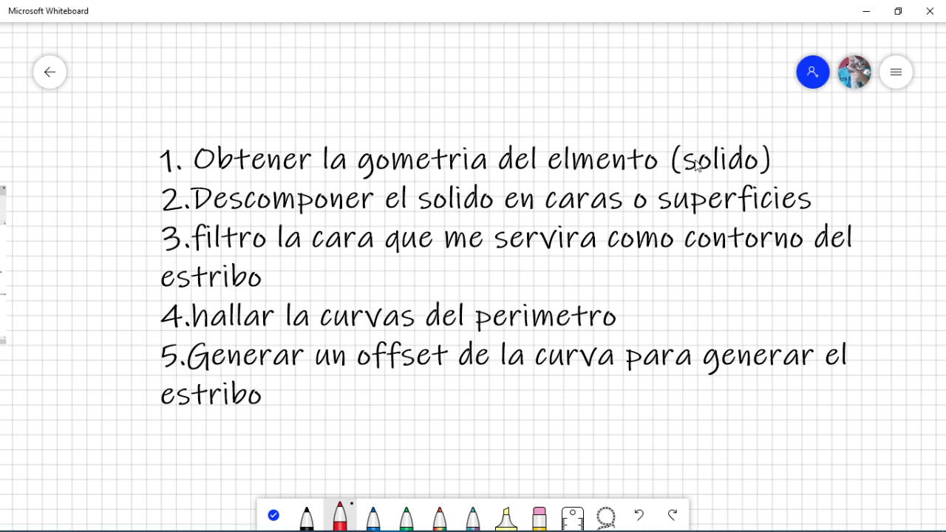
ctrl+scroll(185, 186, up, 2)
ctrl+scroll(200, 204, down, 3)
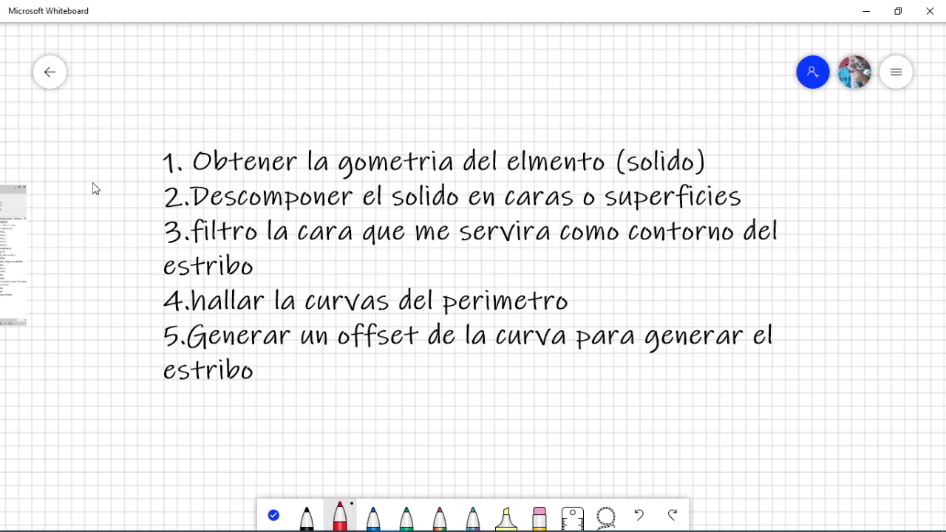
ctrl+scroll(94, 185, down, 2)
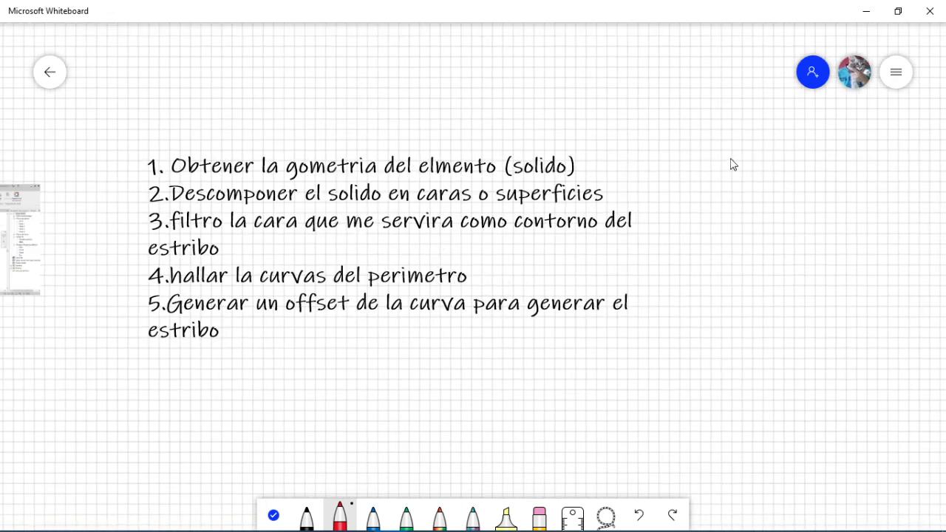
mouse_move(726, 153)
mouse_down()
mouse_move(800, 186)
mouse_move(727, 153)
mouse_up()
mouse_move(755, 181)
mouse_down()
mouse_move(754, 242)
mouse_move(731, 235)
mouse_move(718, 251)
mouse_move(723, 234)
mouse_up()
mouse_move(759, 275)
mouse_down()
mouse_move(761, 316)
mouse_move(739, 316)
mouse_up()
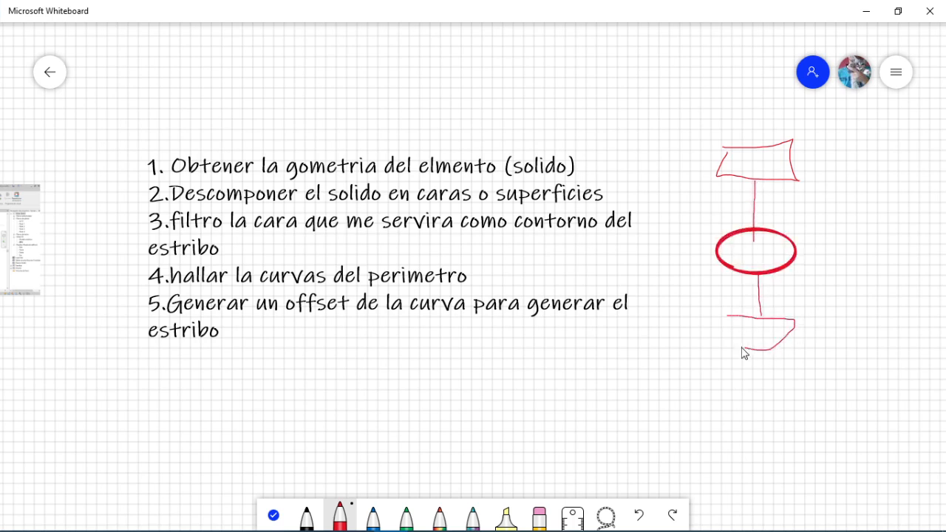
drag(741, 348, 731, 310)
mouse_move(764, 349)
mouse_down()
mouse_move(763, 380)
mouse_move(849, 377)
mouse_up()
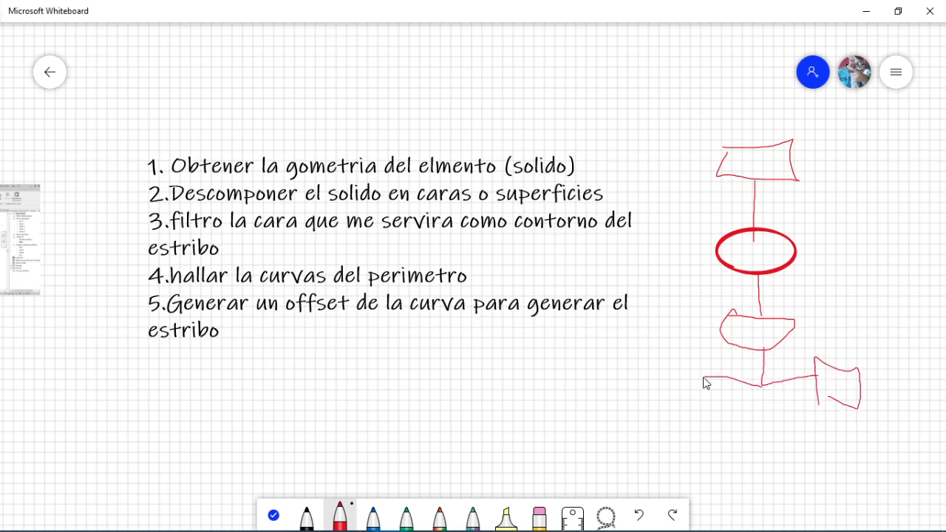
drag(704, 378, 688, 377)
mouse_move(634, 363)
mouse_down()
mouse_move(660, 393)
mouse_move(687, 395)
mouse_up()
Step: Switch to Dynamo and place a Select Model Element node from the Revit Selection nodes in the workspace
key(alt+Tab)
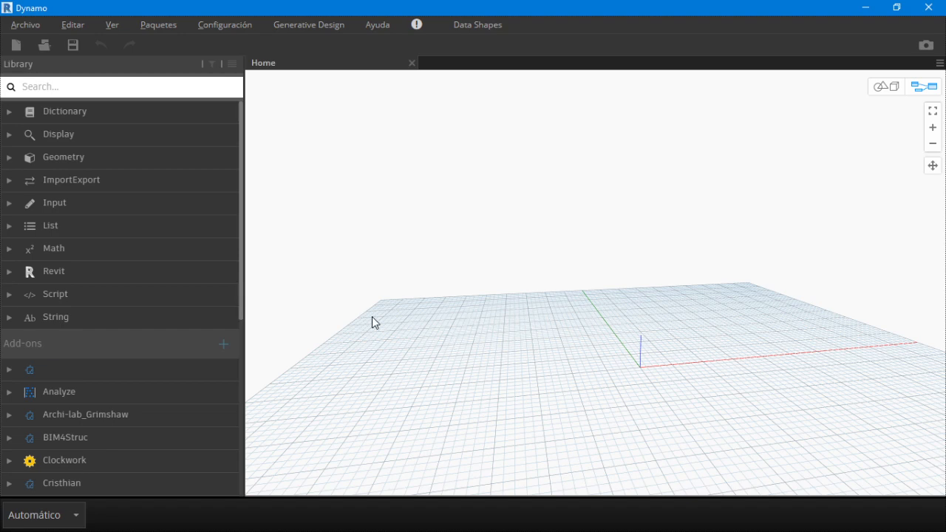
click(137, 273)
scroll(104, 268, down, 1)
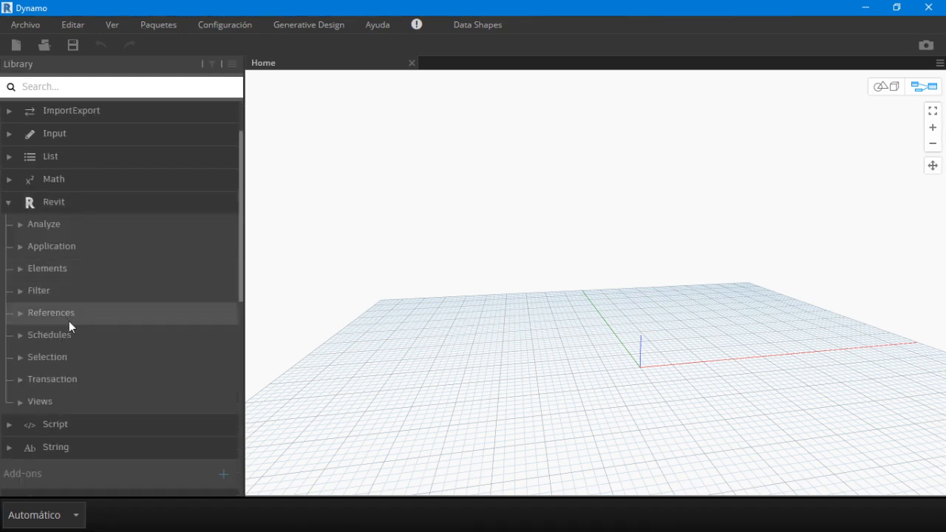
click(76, 357)
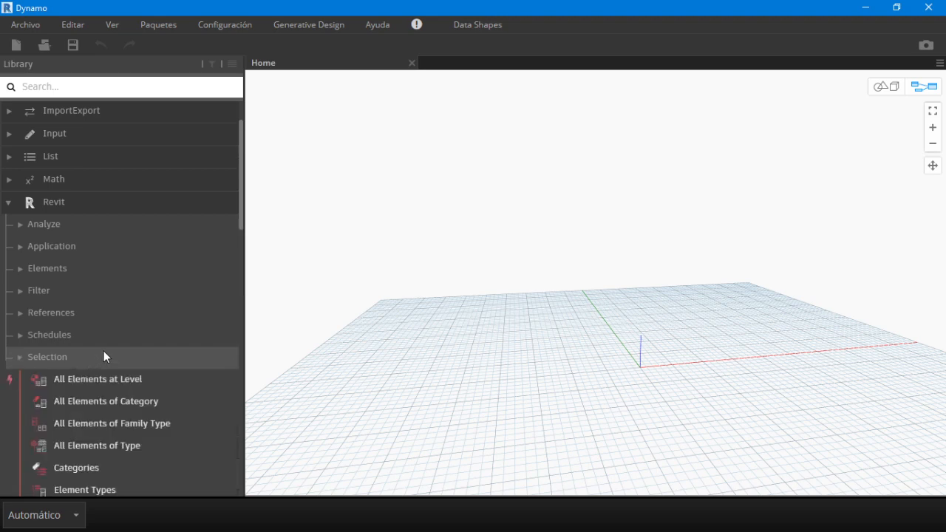
scroll(104, 347, down, 2)
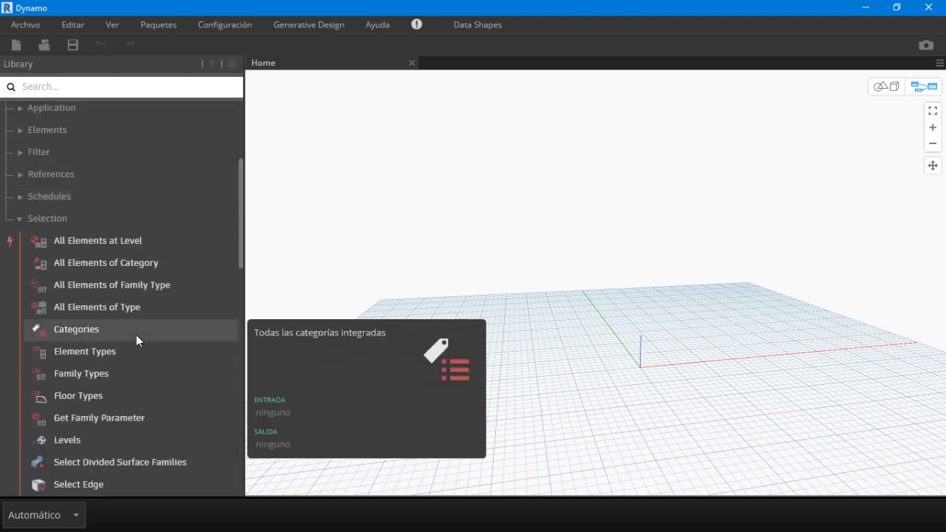
scroll(70, 278, down, 1)
scroll(141, 280, down, 1)
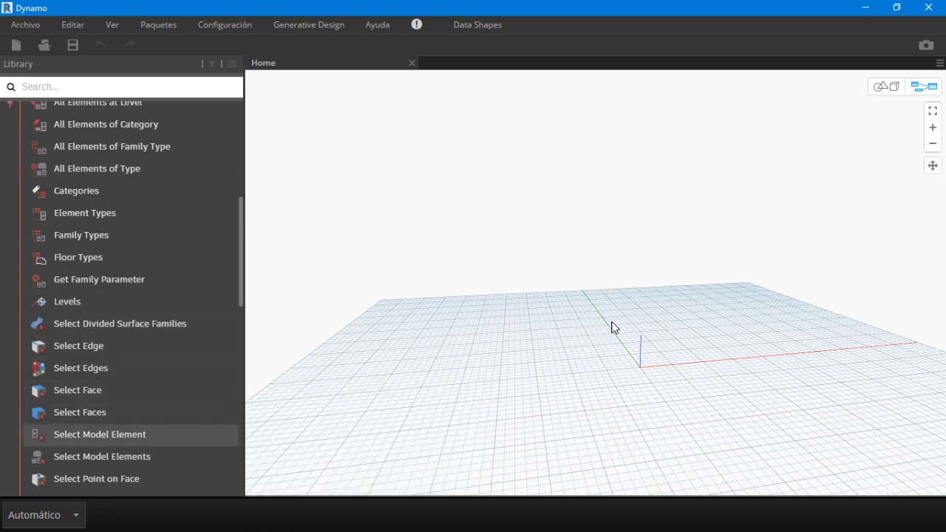
drag(604, 305, 508, 299)
scroll(554, 333, up, 4)
drag(563, 276, 488, 256)
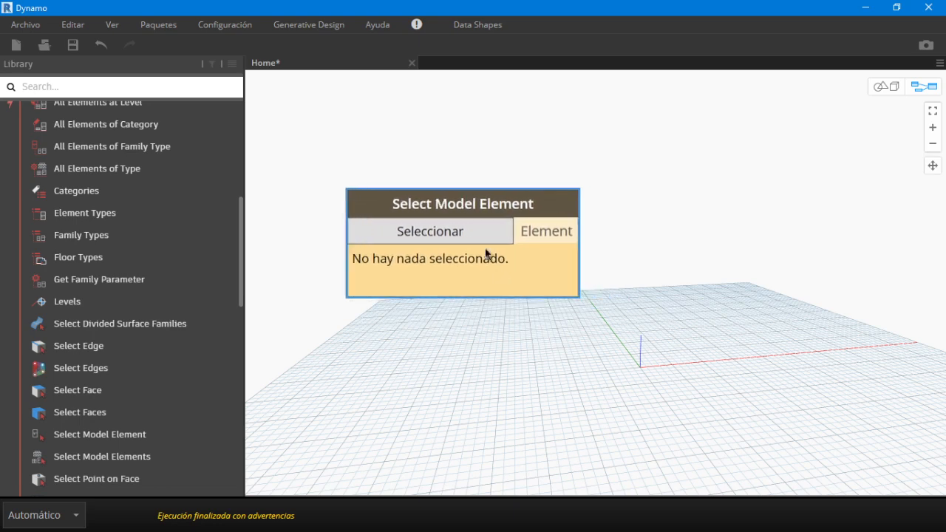
Step: Assign the 0.25 x .60 cm concrete column in Revit's 3D view to the Select Model Element node and reposition the node
click(473, 234)
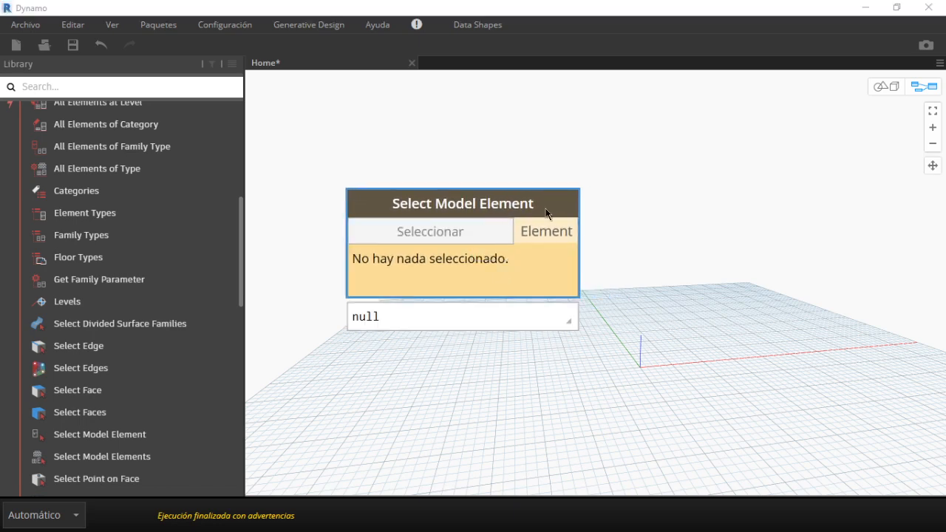
click(865, 7)
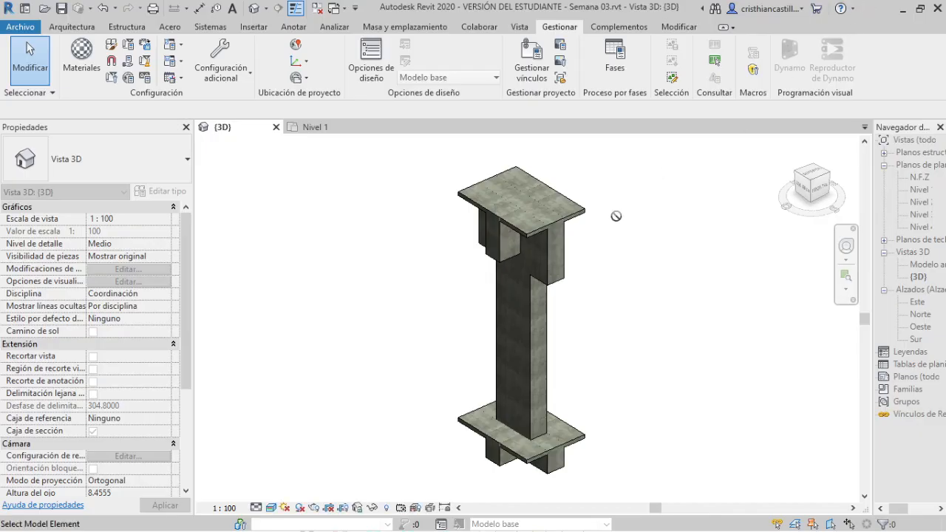
click(527, 294)
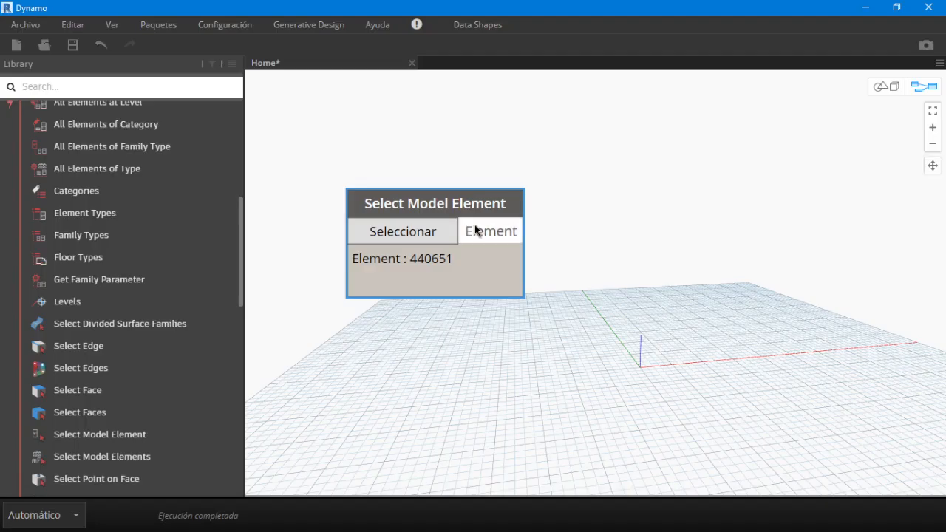
drag(503, 280, 468, 247)
click(506, 276)
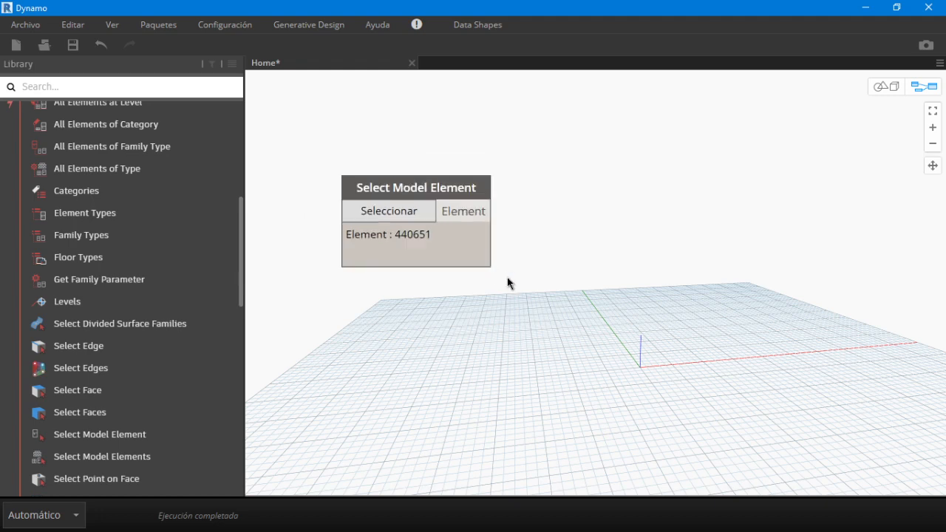
Step: Collapse the Selection and Revit categories in the node library and move the Select Model Element node slightly upward
scroll(205, 177, up, 3)
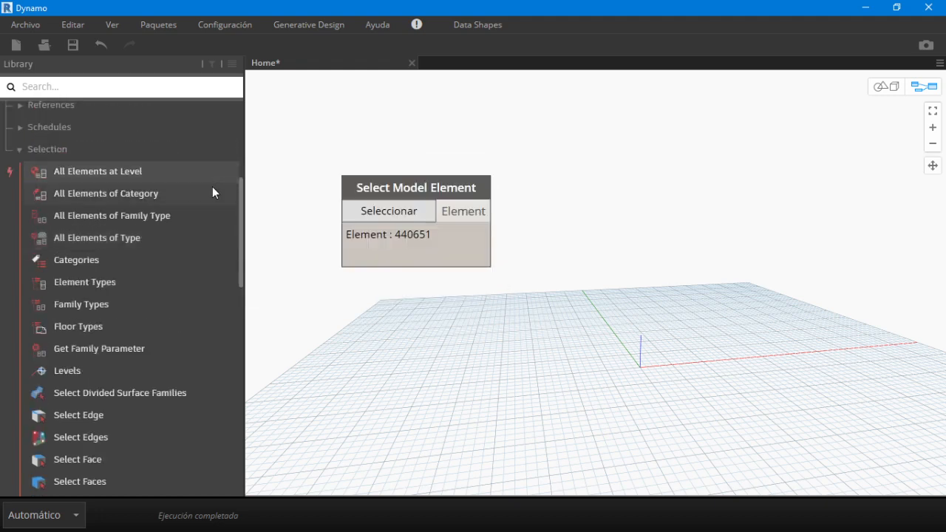
mouse_move(104, 167)
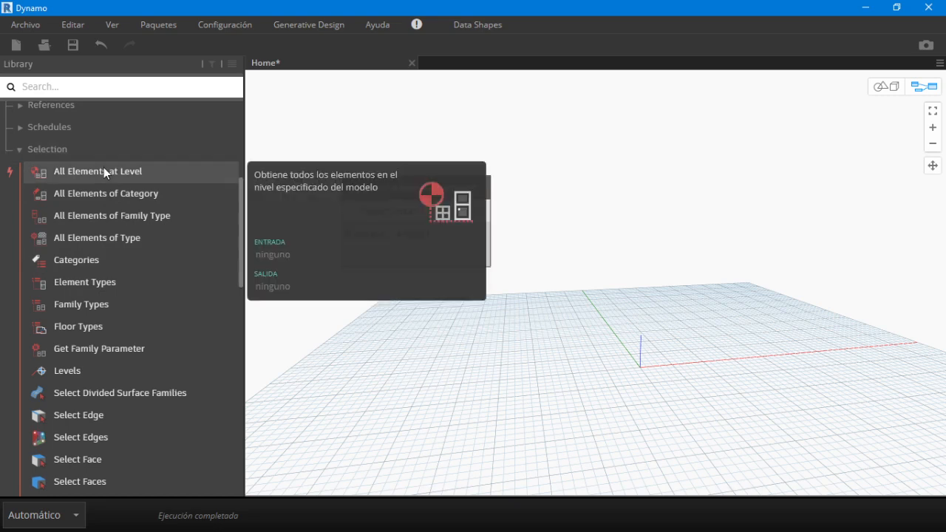
click(116, 150)
scroll(111, 207, up, 9)
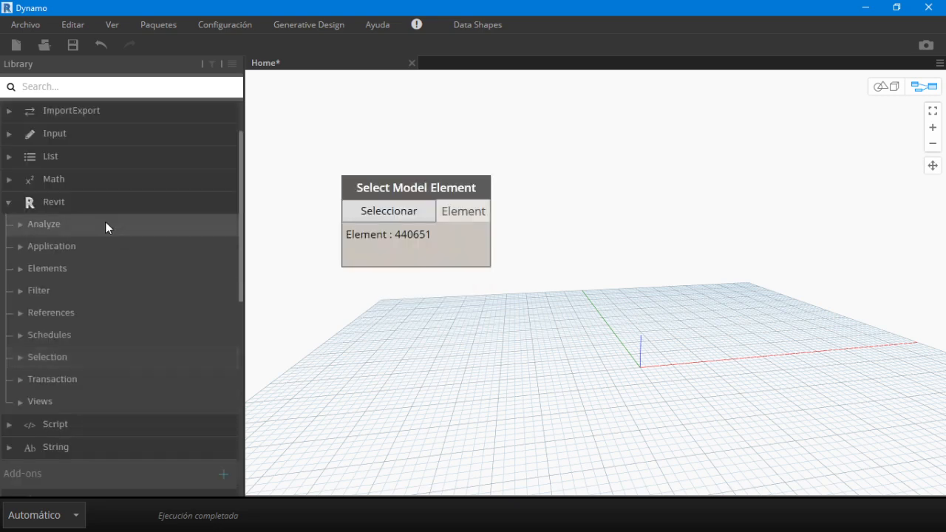
click(89, 209)
drag(445, 253, 452, 232)
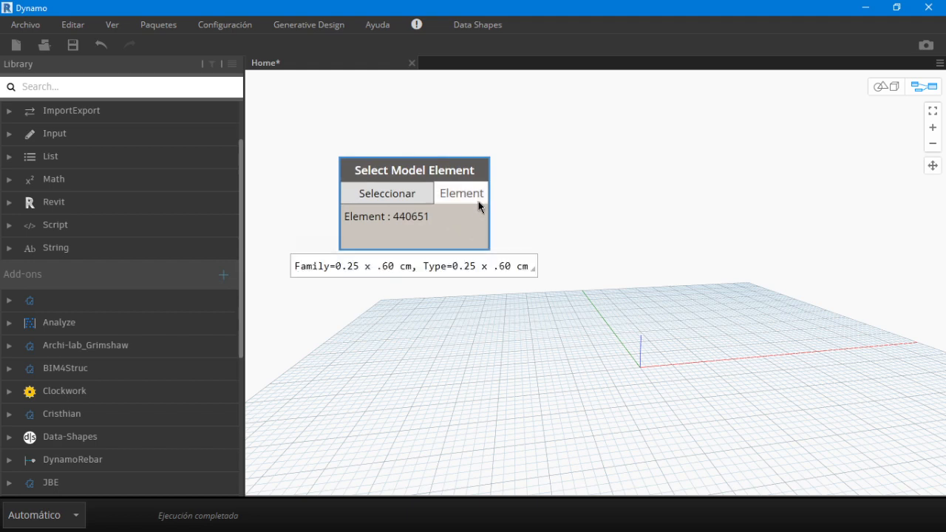
Step: Place an Element.Geometry node from the Revit Elements > Element nodes in the workspace
middle_drag(598, 295, 574, 291)
click(134, 216)
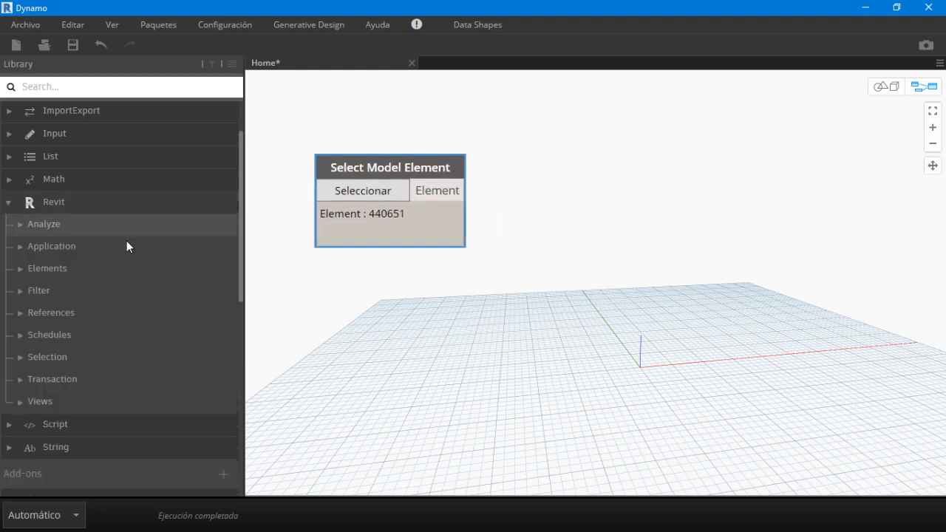
click(121, 268)
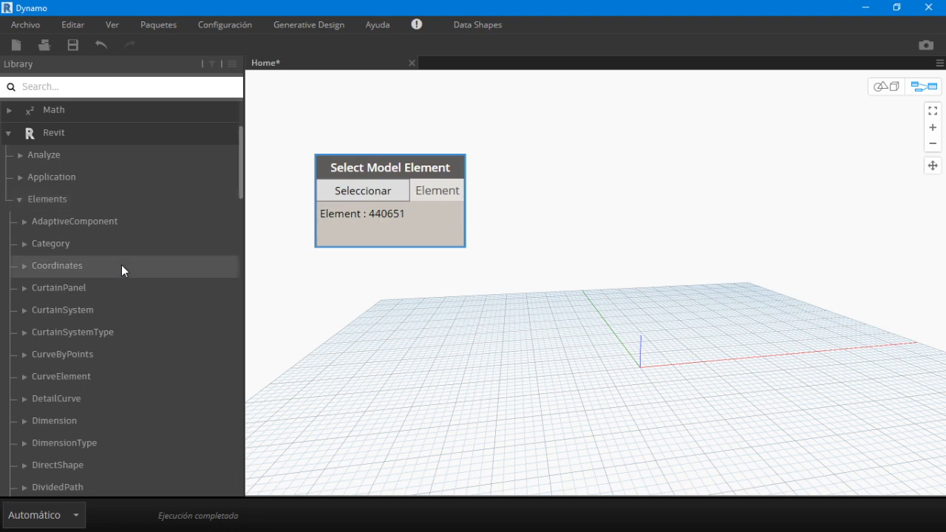
scroll(117, 263, down, 2)
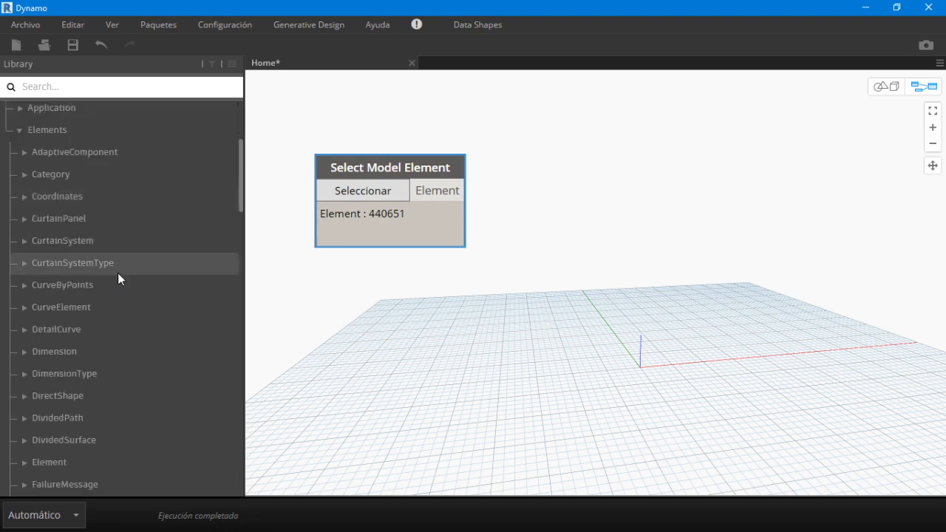
scroll(70, 292, up, 3)
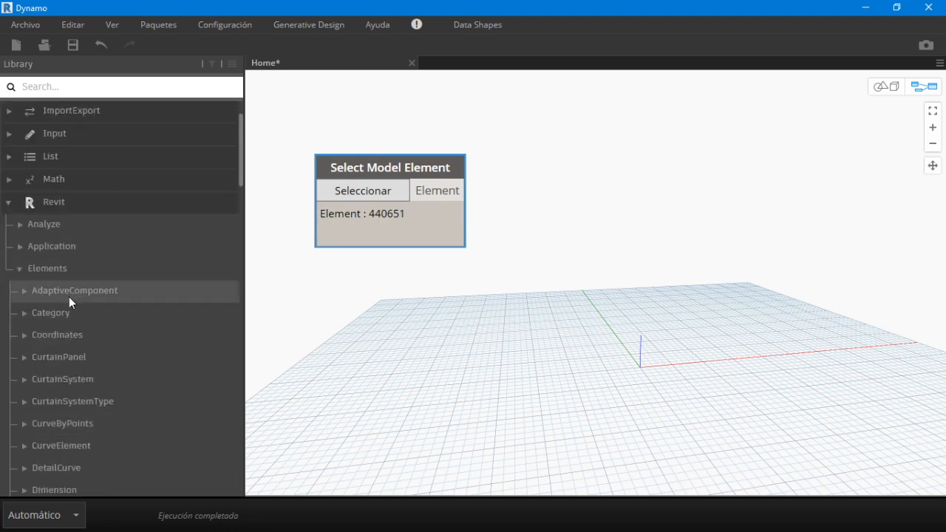
scroll(72, 303, down, 5)
scroll(77, 355, down, 2)
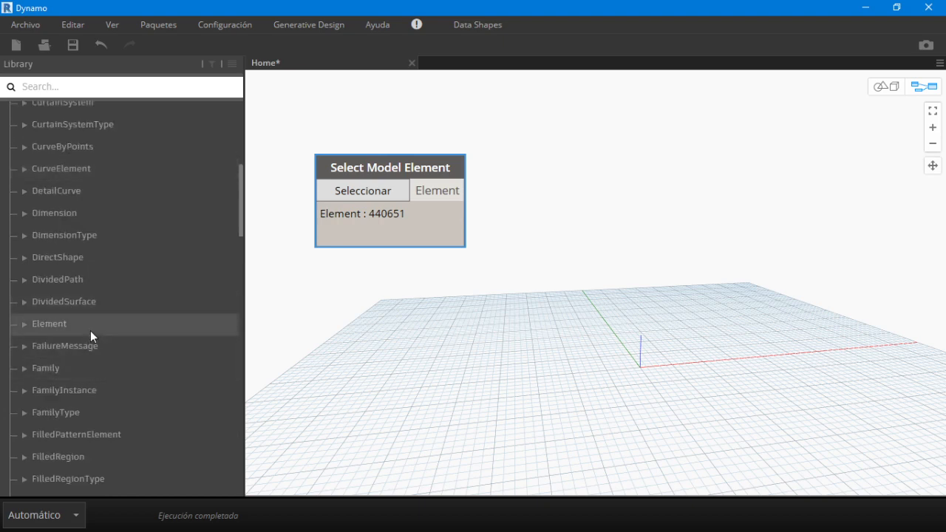
click(90, 329)
scroll(91, 330, down, 3)
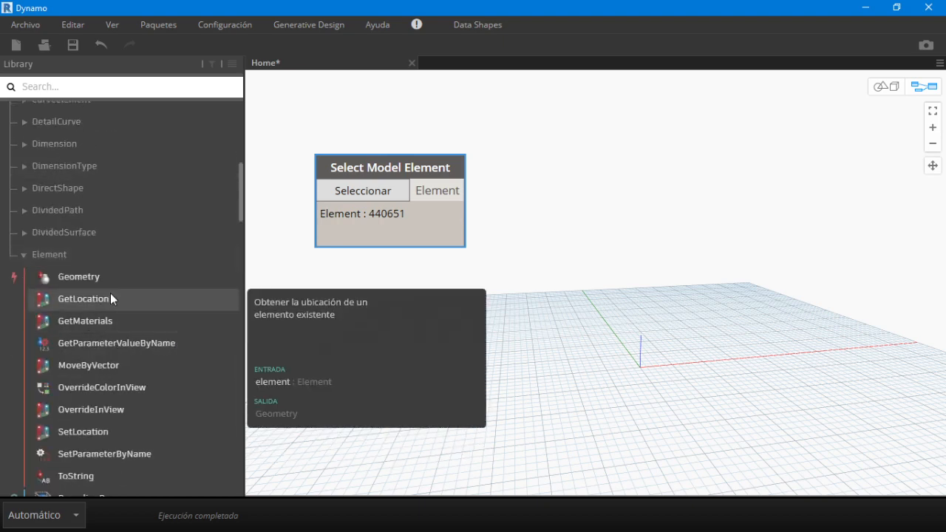
click(127, 285)
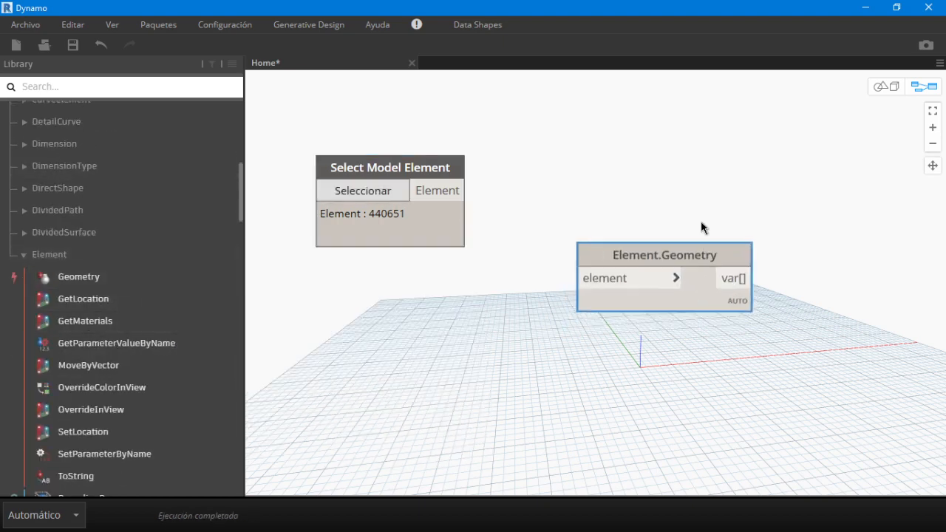
Step: Move the Element.Geometry node above the column preview and feed its element input from the Select Model Element output
drag(701, 226, 649, 117)
click(450, 193)
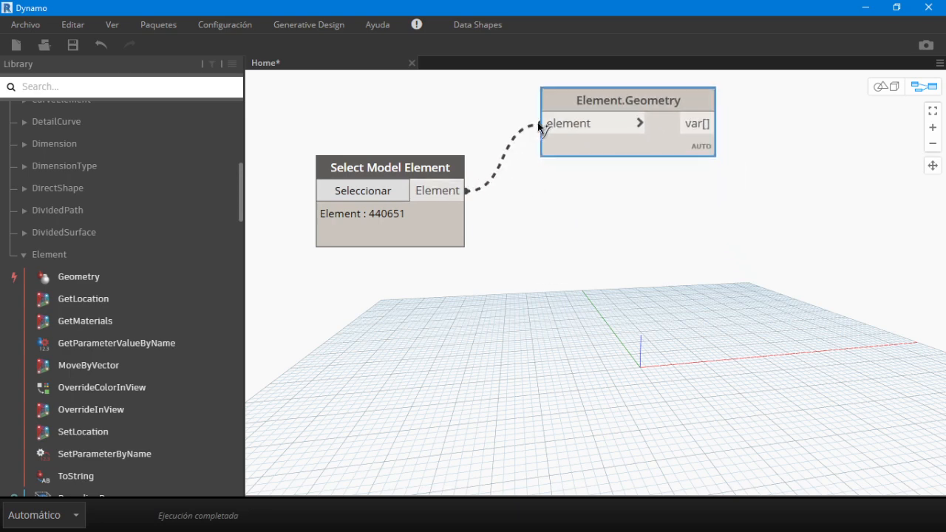
click(543, 123)
Step: Fit and orbit the column's geometry in the 3D preview and compare it with the column in Revit
click(881, 81)
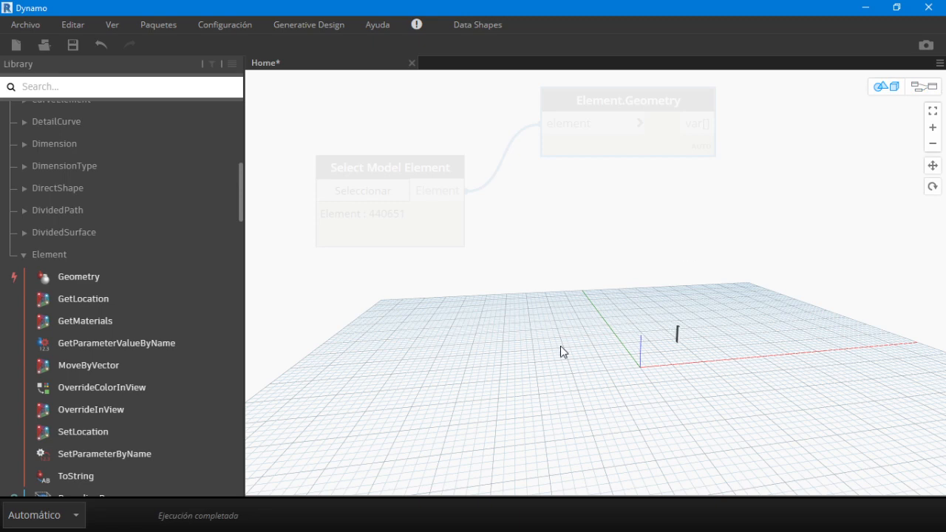
right_drag(594, 337, 595, 337)
right_click(597, 342)
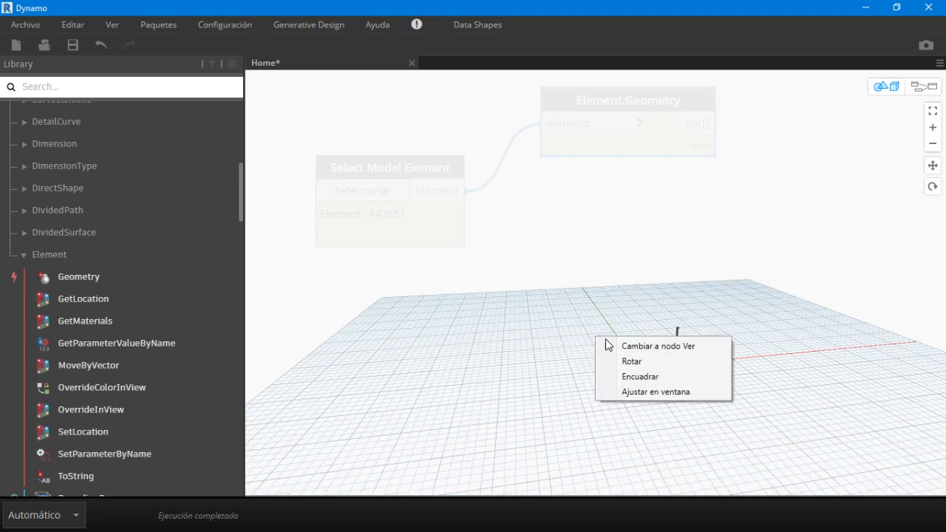
click(661, 392)
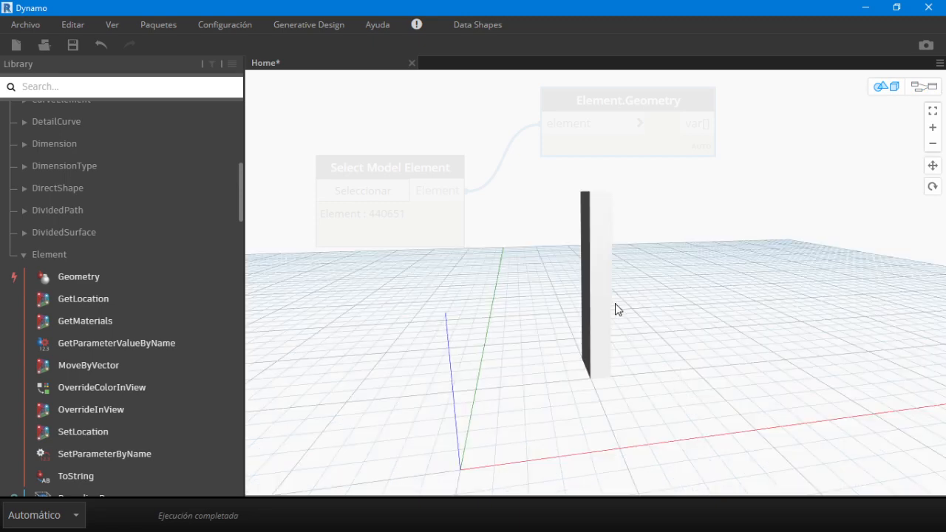
right_drag(537, 308, 680, 232)
click(868, 16)
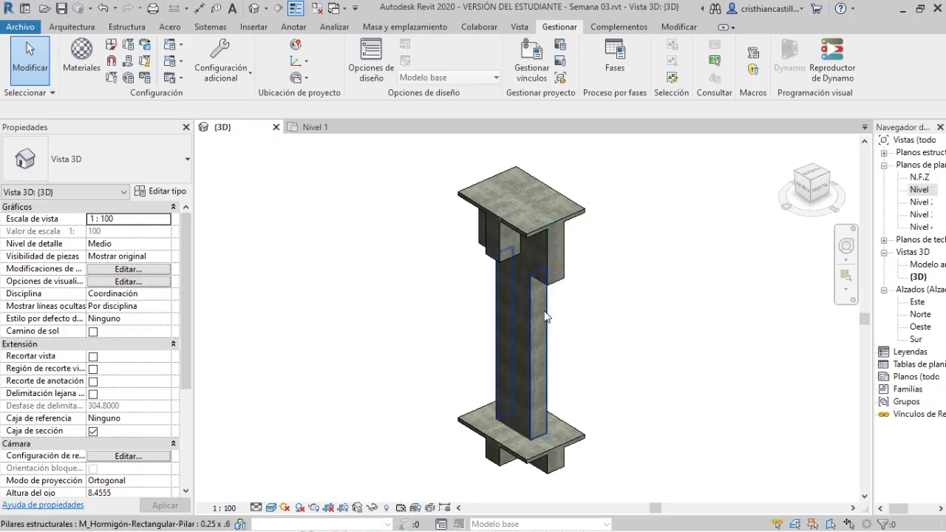
key(alt+Tab)
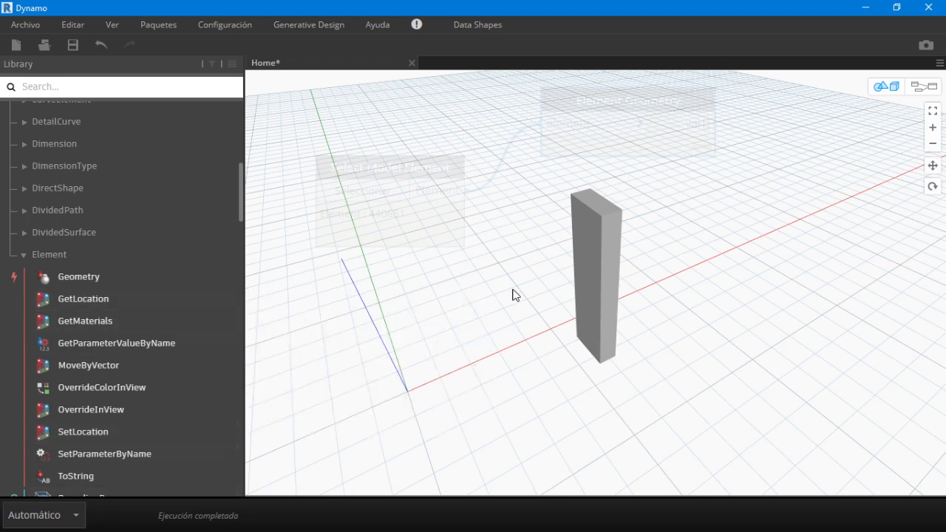
Step: Assign the rectangular concrete beam in Revit's 3D view to the Select Model Element node and view its geometry in Dynamo
click(923, 87)
key(alt+Tab)
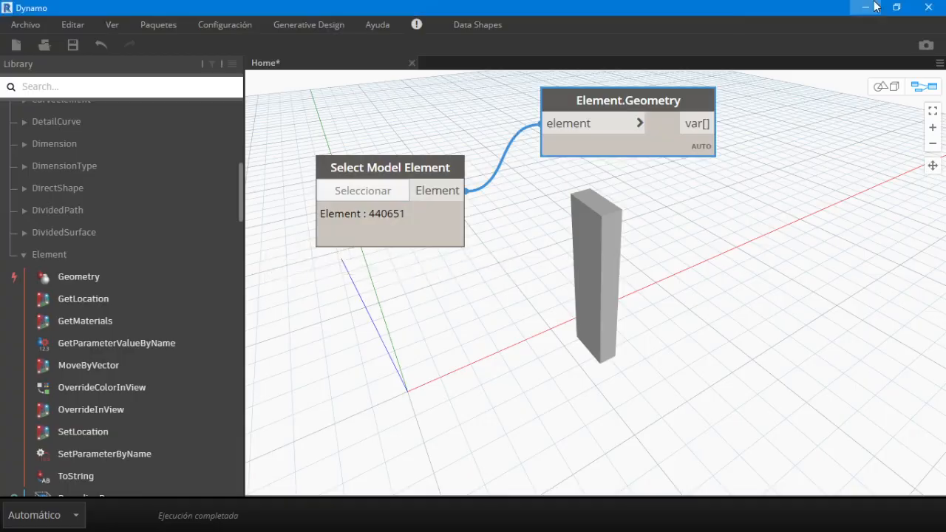
click(541, 262)
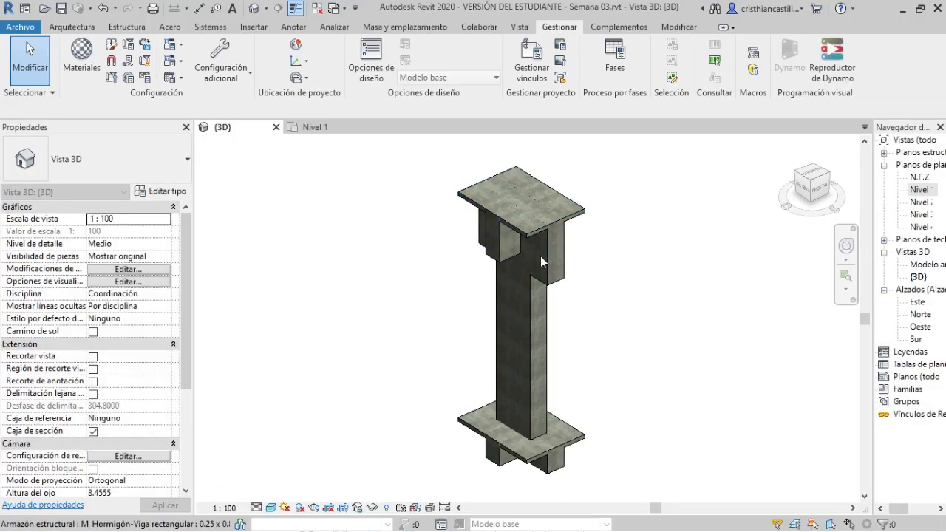
key(alt+Tab)
click(887, 93)
scroll(678, 228, down, 4)
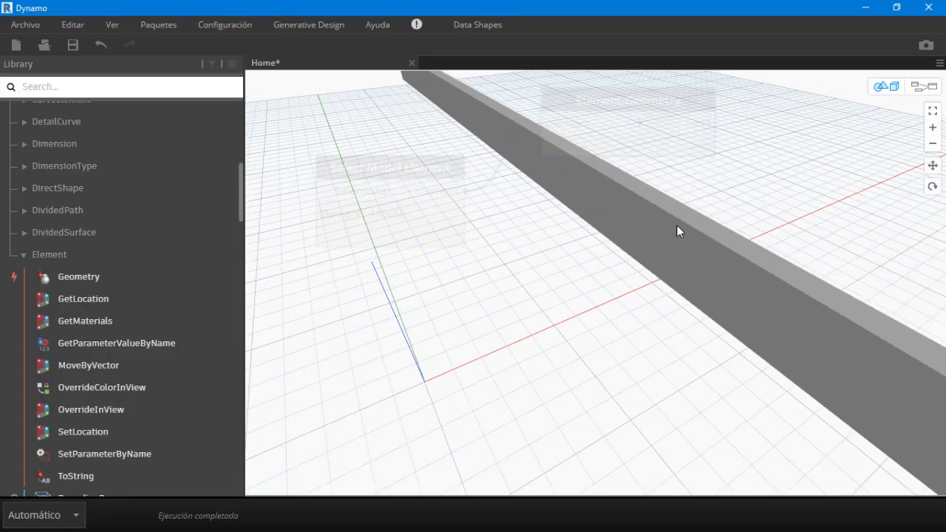
Step: Assign the upper floor slab in Revit's 3D view to the Select Model Element node and return to Dynamo
click(914, 90)
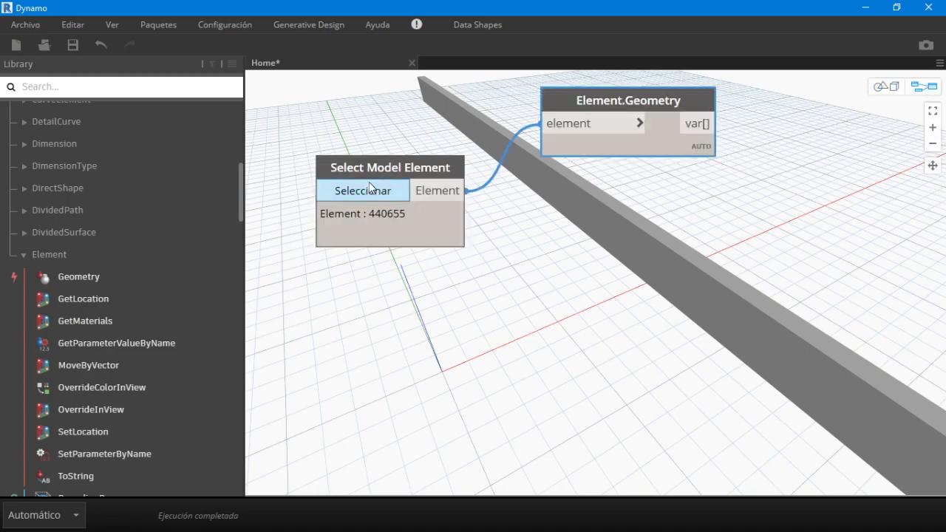
click(371, 189)
click(864, 7)
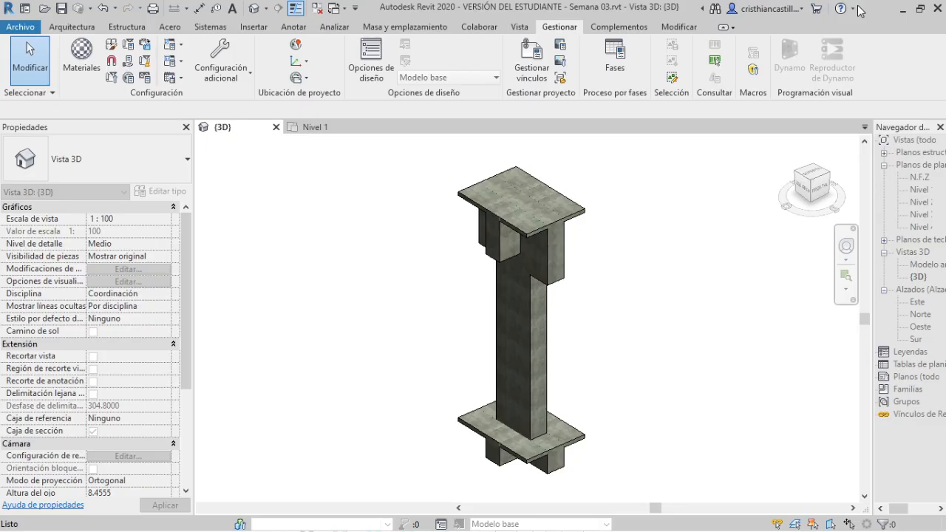
click(522, 209)
key(alt+Tab)
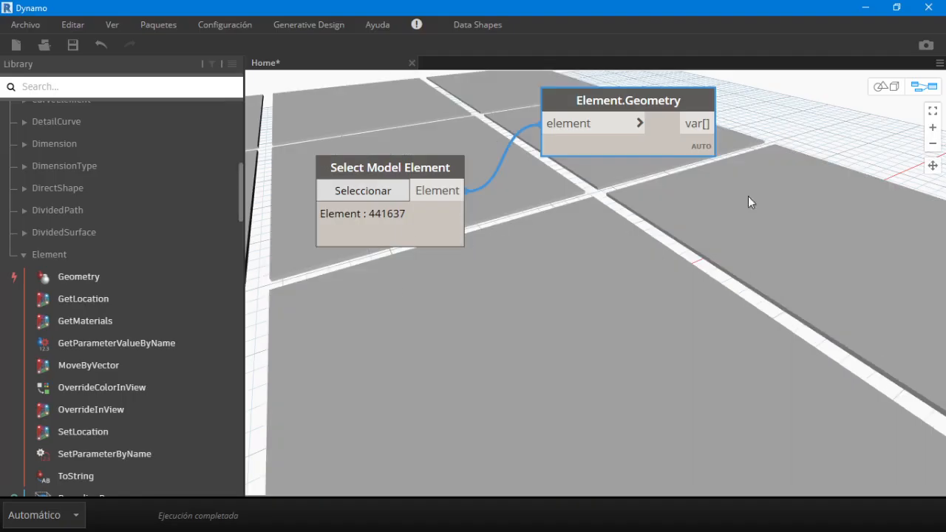
Step: Reassign the concrete column in Revit's 3D view to the Select Model Element node and check its geometry in Dynamo's 3D preview
click(349, 195)
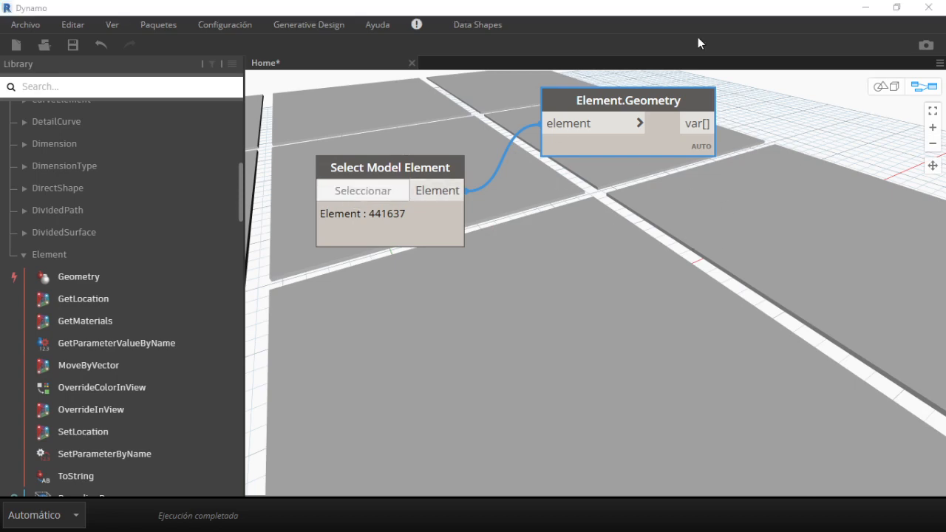
click(864, 8)
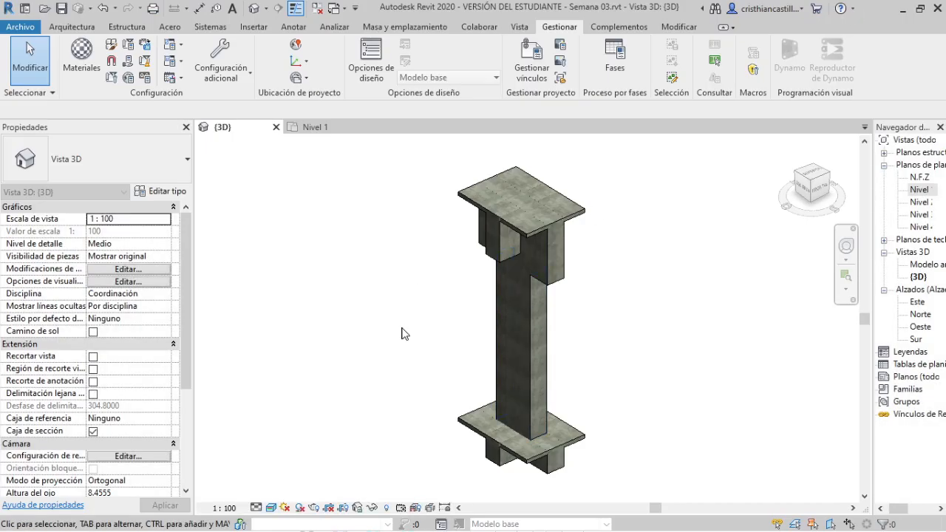
key(alt+Tab)
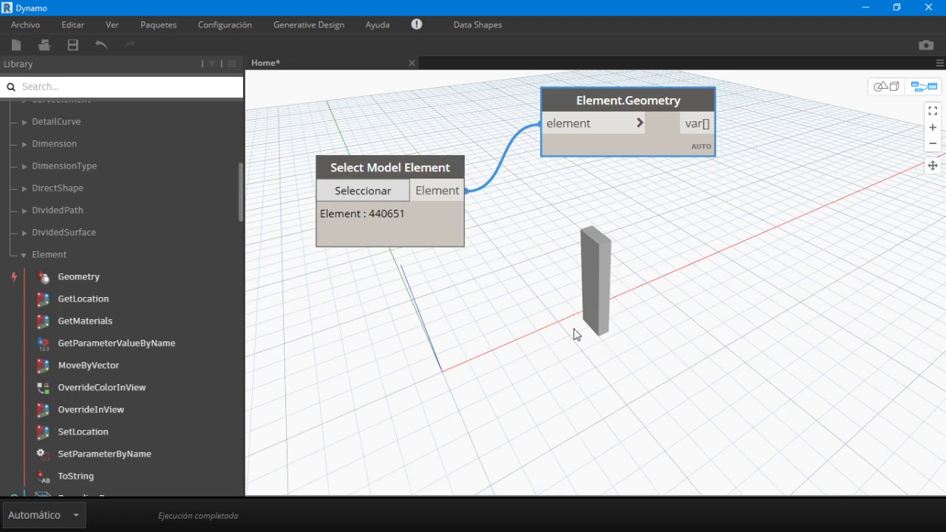
click(893, 87)
scroll(653, 322, up, 2)
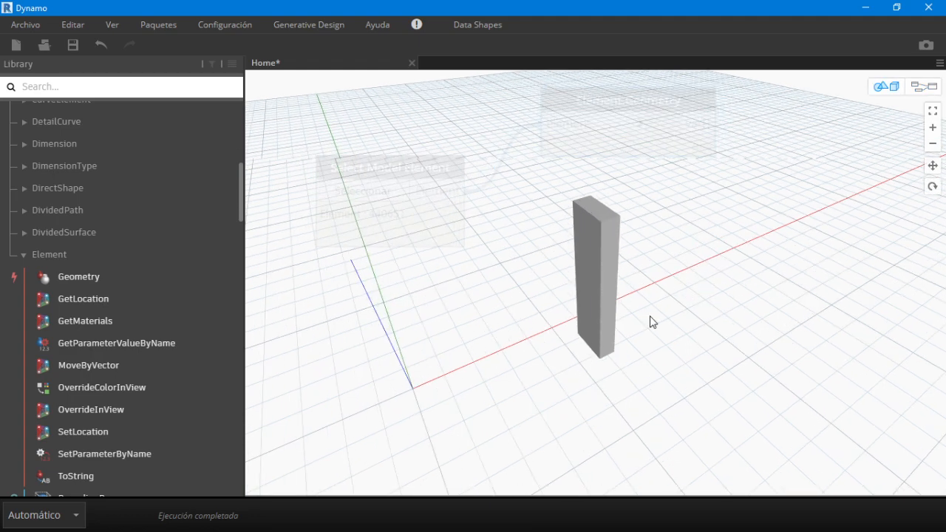
click(936, 86)
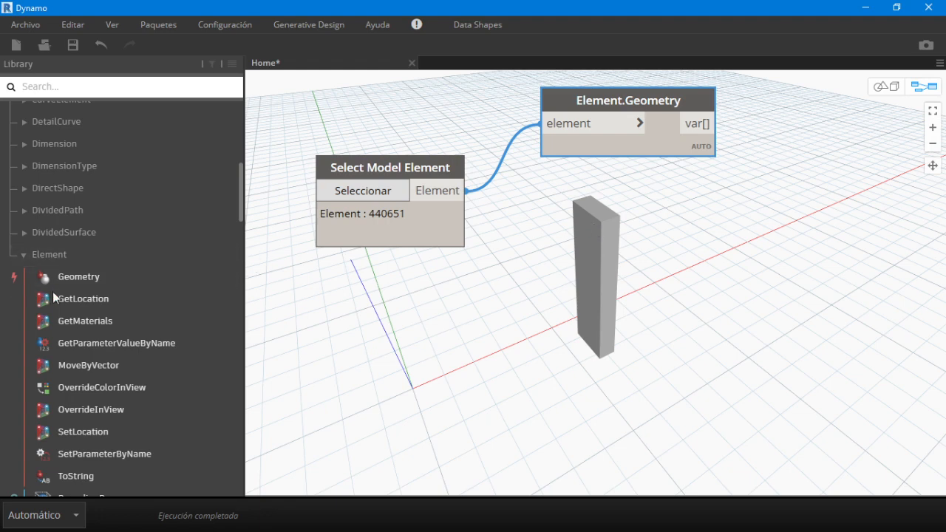
Step: Add an Element.Solids node below Element.Geometry and connect the Select Model Element output to its element input
scroll(72, 308, down, 4)
scroll(102, 391, down, 4)
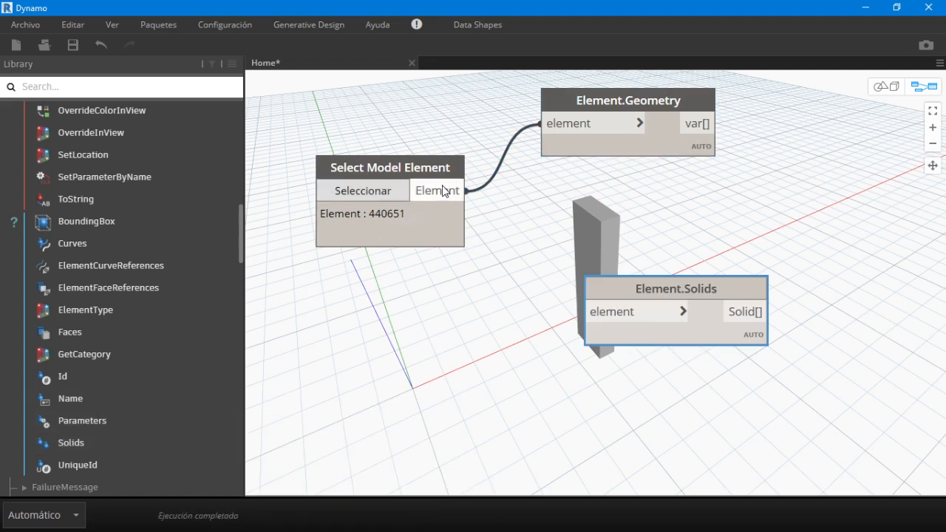
drag(640, 275, 587, 172)
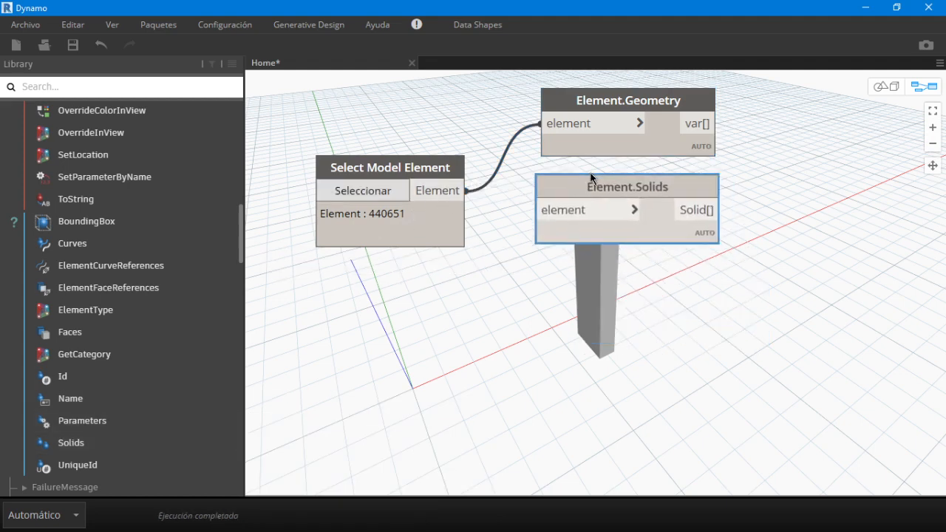
drag(640, 139, 651, 100)
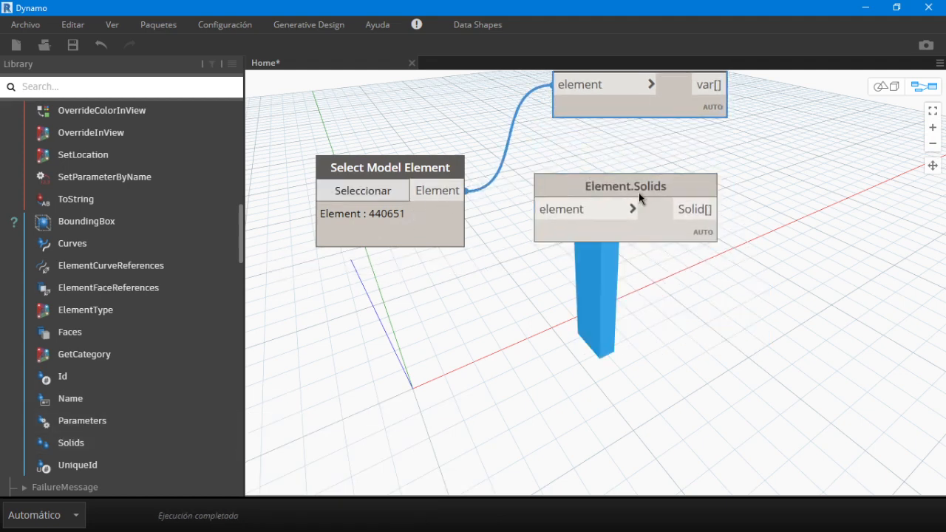
drag(640, 194, 649, 168)
click(464, 191)
click(555, 183)
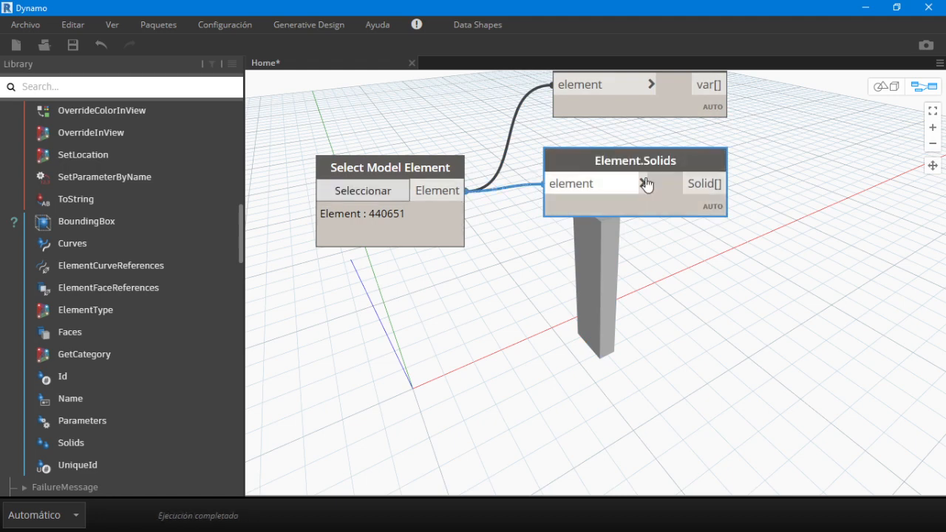
Step: Examine the output preview of the Element.Solids node
scroll(685, 242, down, 1)
middle_drag(685, 242, 628, 195)
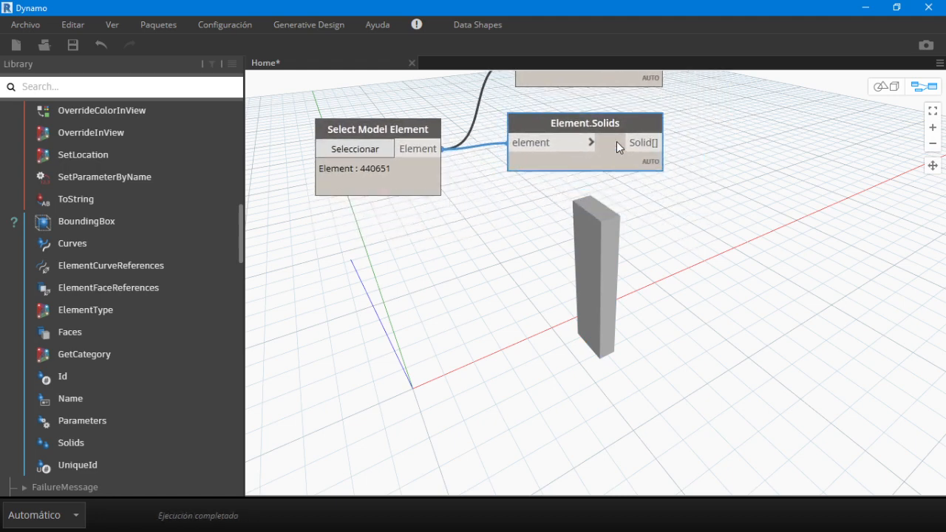
mouse_move(616, 141)
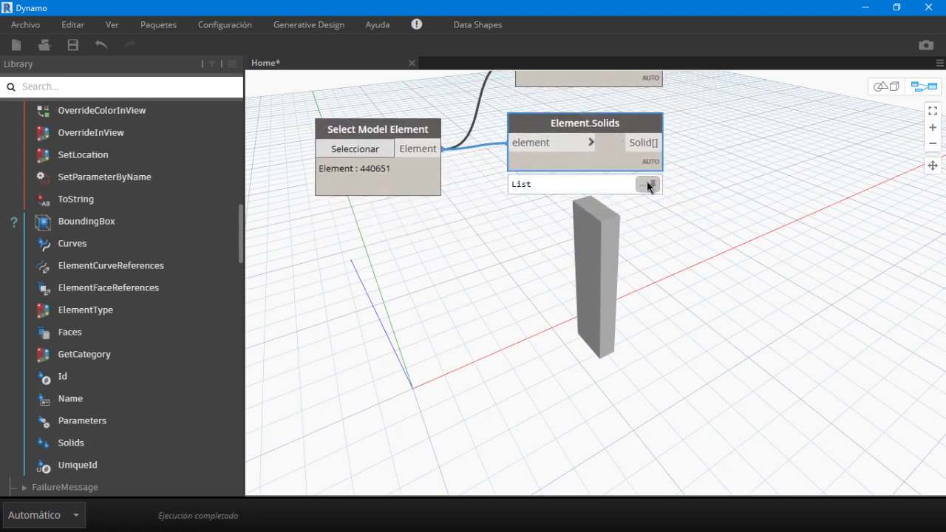
click(515, 298)
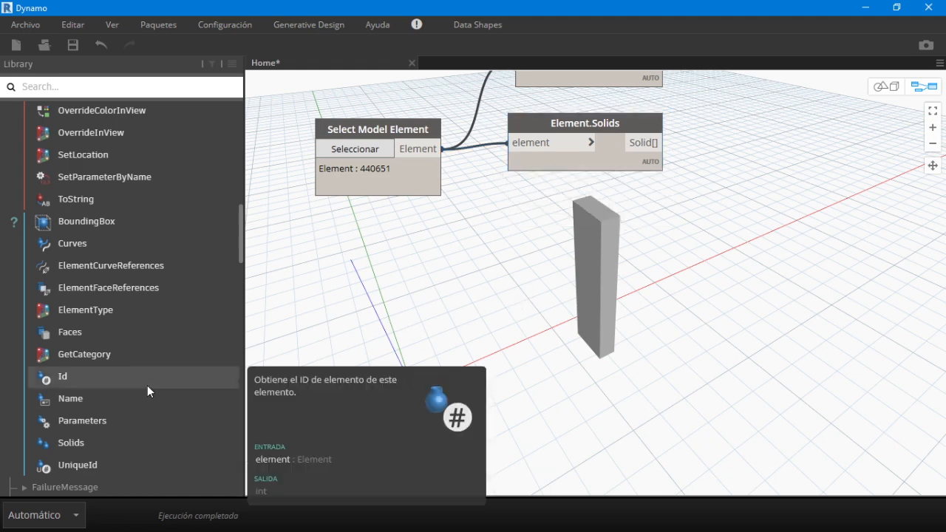
Step: Add an Element.Faces node below Element.Solids and connect the Select Model Element output to its element input
scroll(147, 384, up, 2)
mouse_move(120, 402)
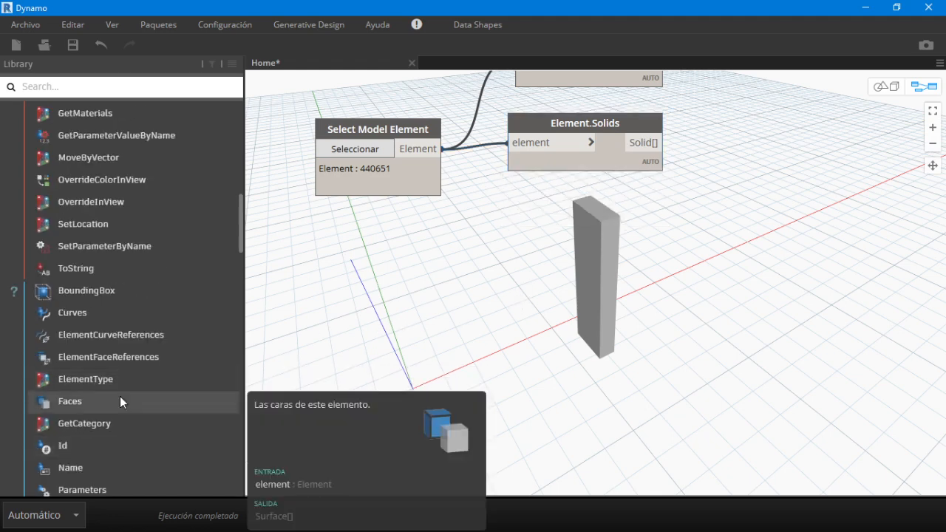
click(121, 400)
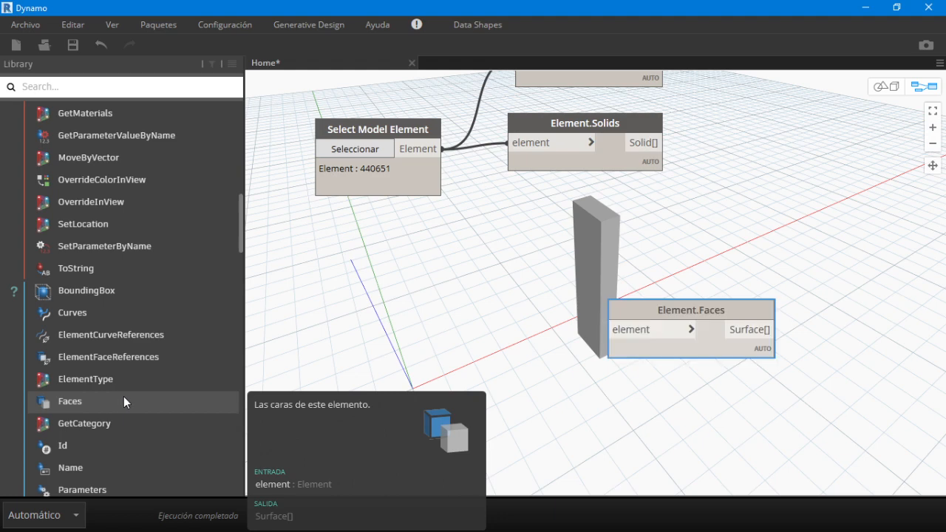
drag(726, 309, 639, 213)
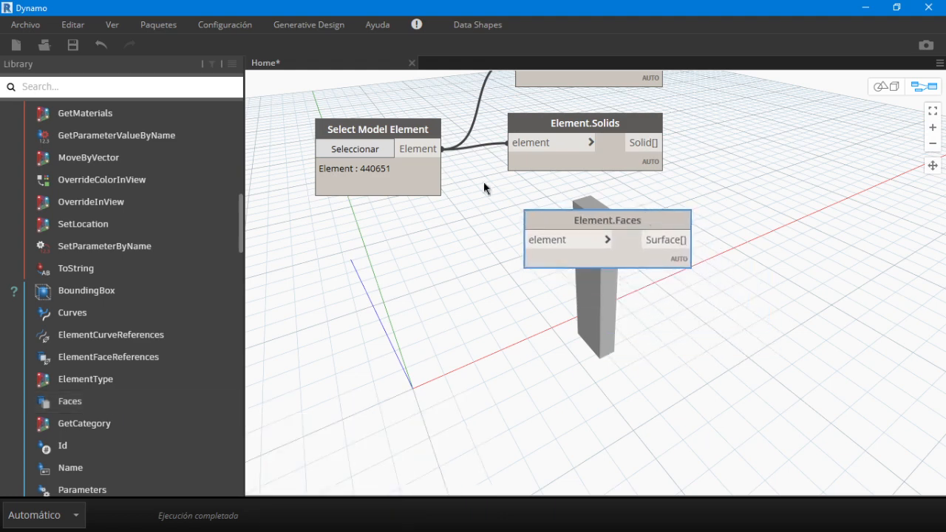
click(435, 151)
click(543, 239)
drag(555, 224, 536, 222)
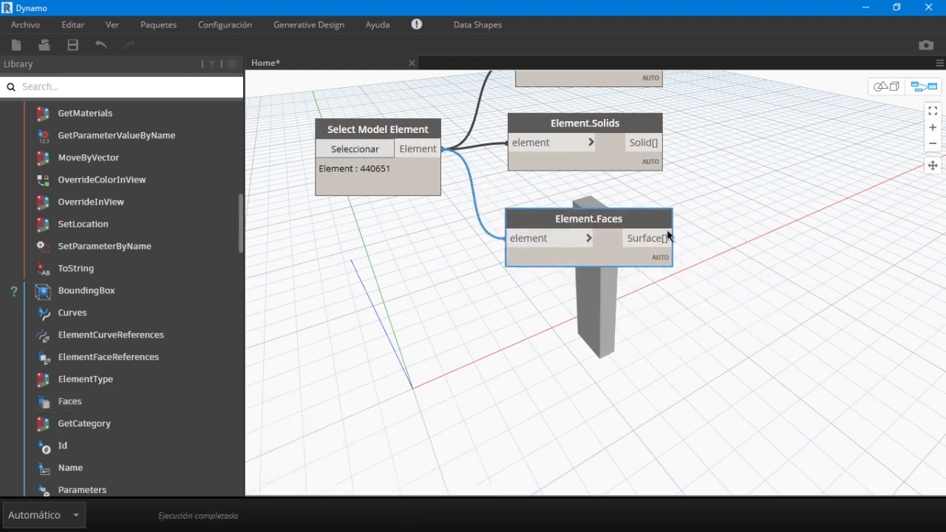
Step: Examine the output preview of the Element.Faces node
scroll(667, 232, down, 1)
middle_drag(787, 261, 622, 281)
mouse_move(493, 299)
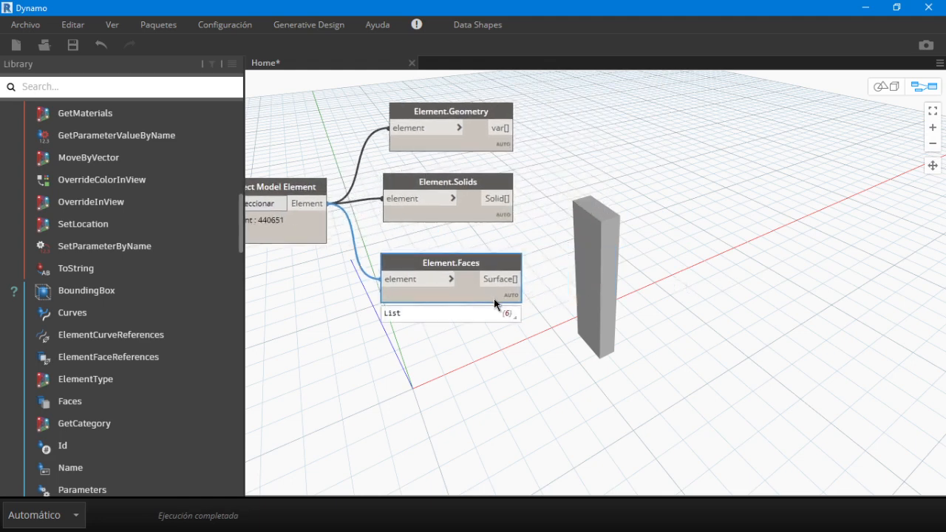
mouse_move(507, 324)
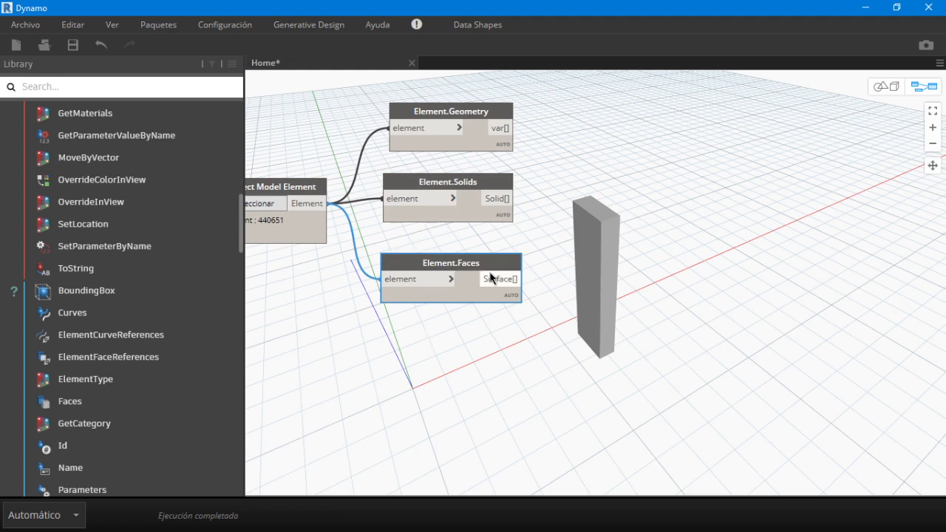
Step: Switch to Microsoft Whiteboard to review step 2, decomposing the solid into faces or surfaces, and return to Dynamo
key(alt+Tab)
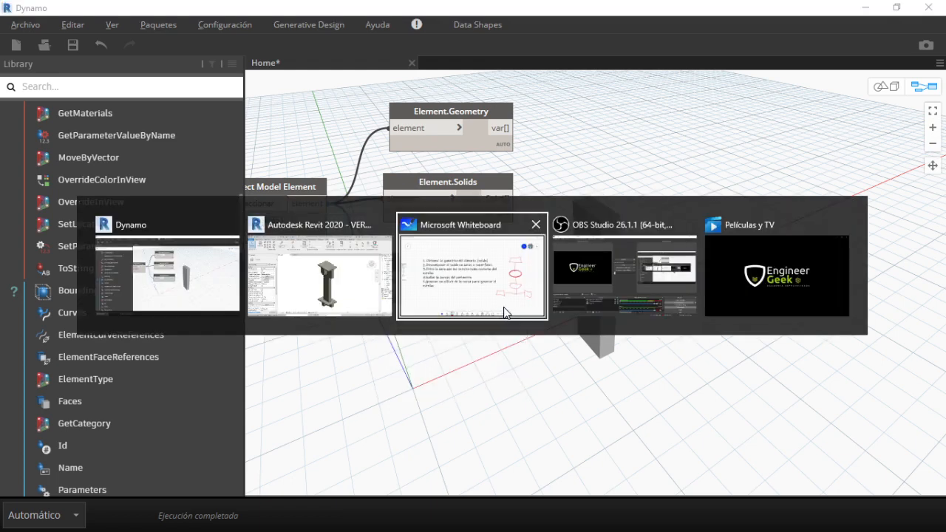
click(503, 312)
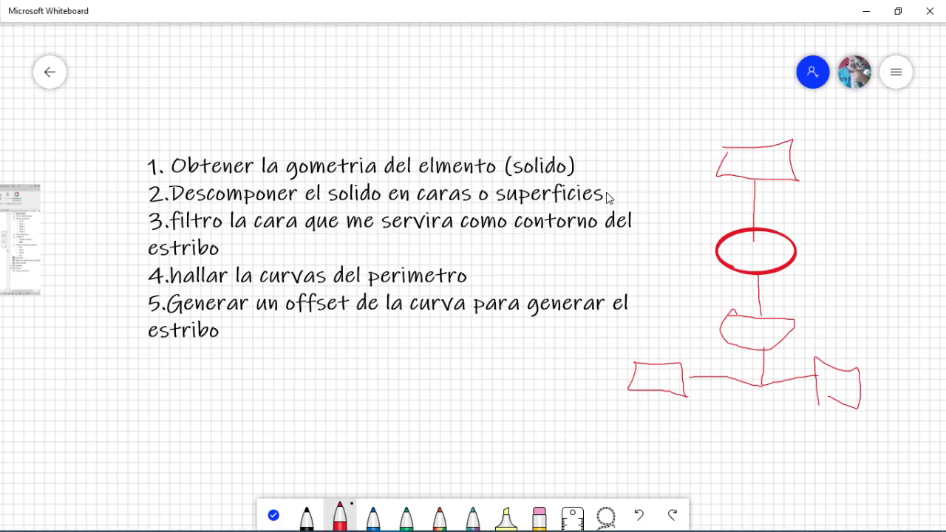
drag(606, 192, 640, 171)
key(alt+Tab)
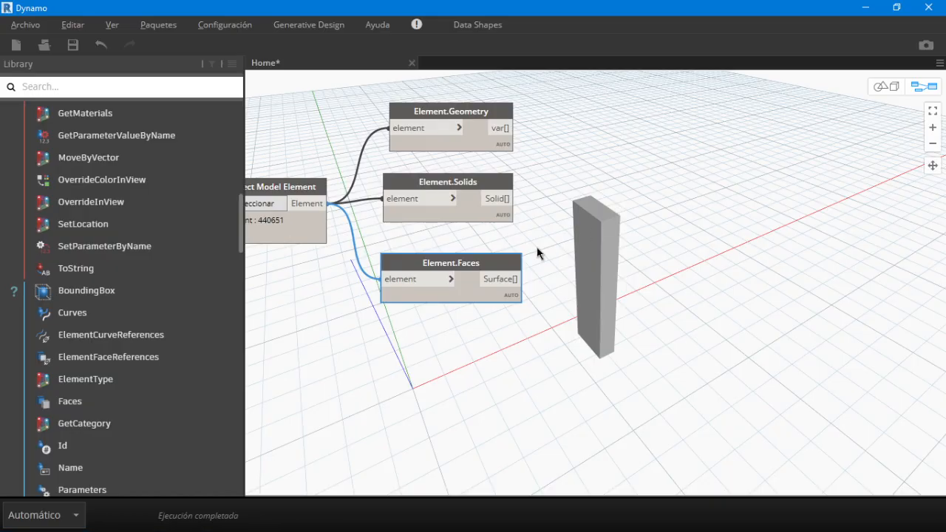
Step: Check the individual surfaces listed in the Element.Faces output preview
scroll(510, 255, up, 1)
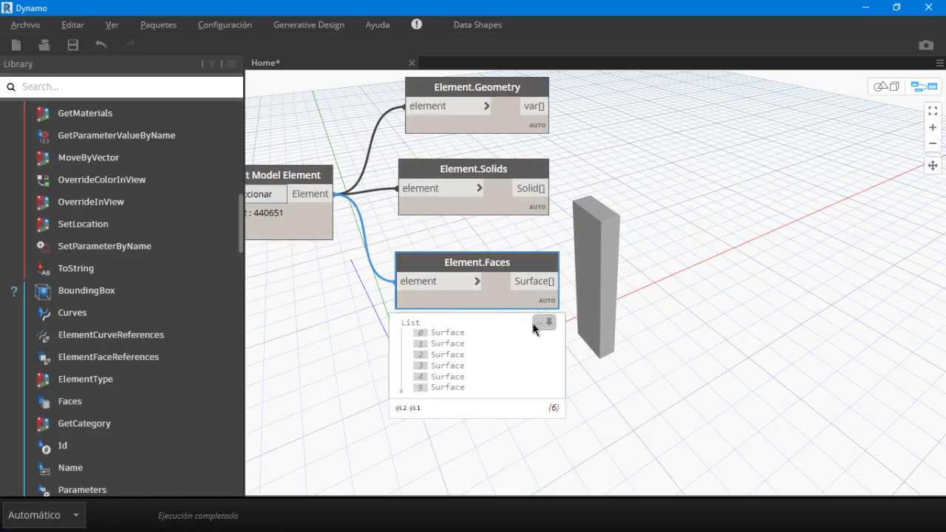
scroll(536, 321, down, 1)
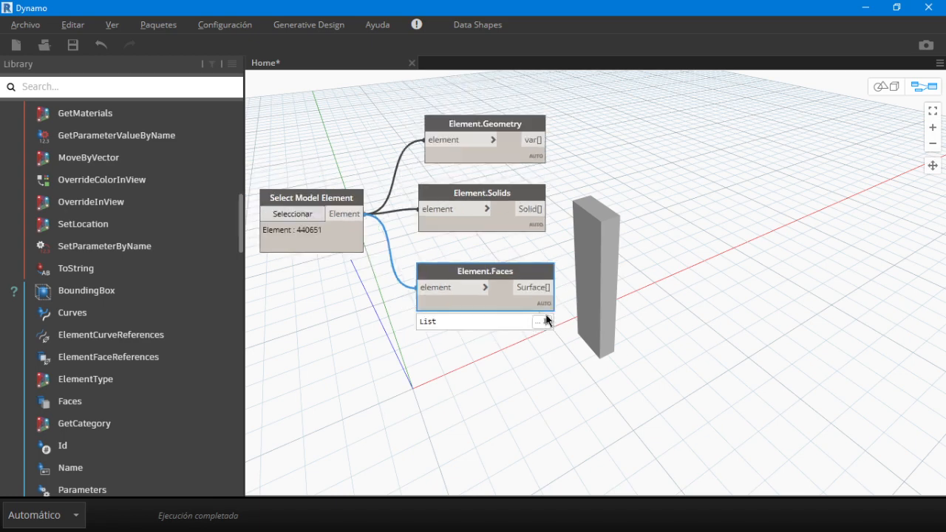
scroll(640, 361, down, 1)
middle_drag(640, 362, 647, 366)
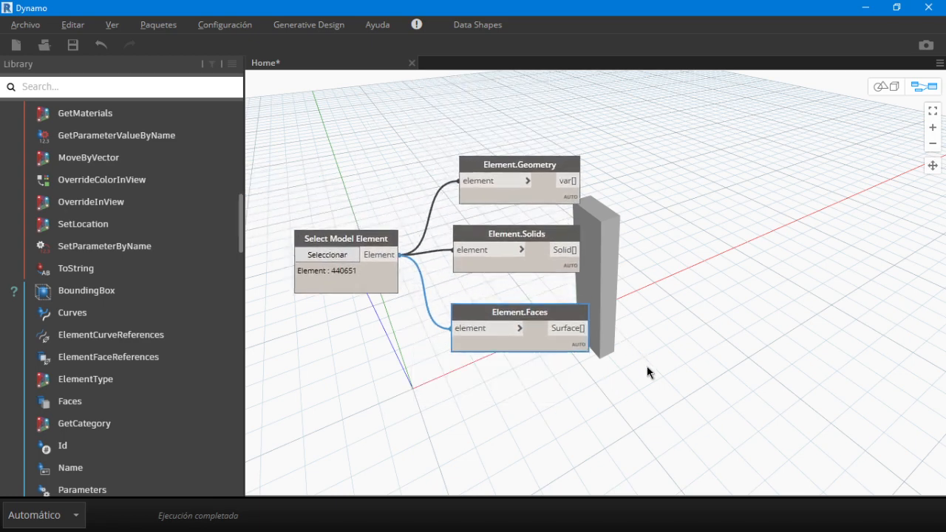
scroll(588, 298, up, 1)
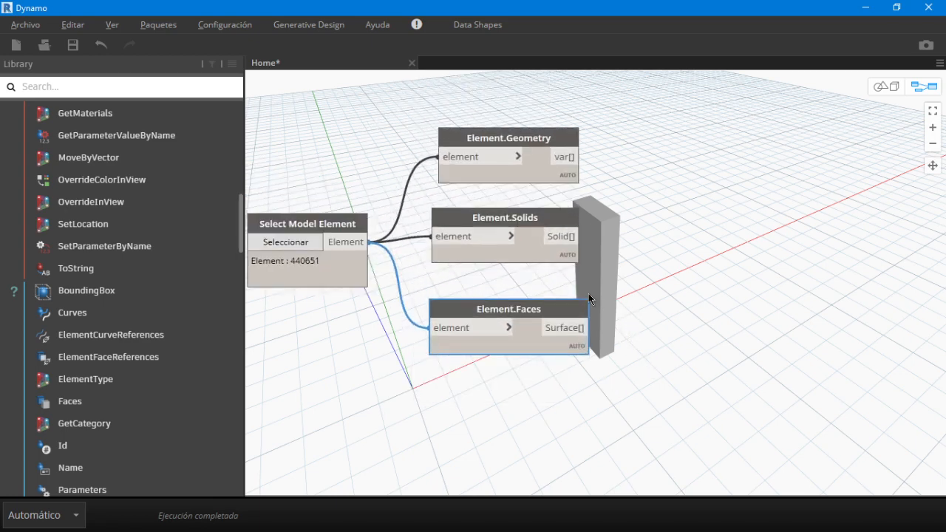
Step: Delete the Element.Solids and Element.Faces nodes and place Element.Geometry directly beside the Select Model Element node
click(596, 271)
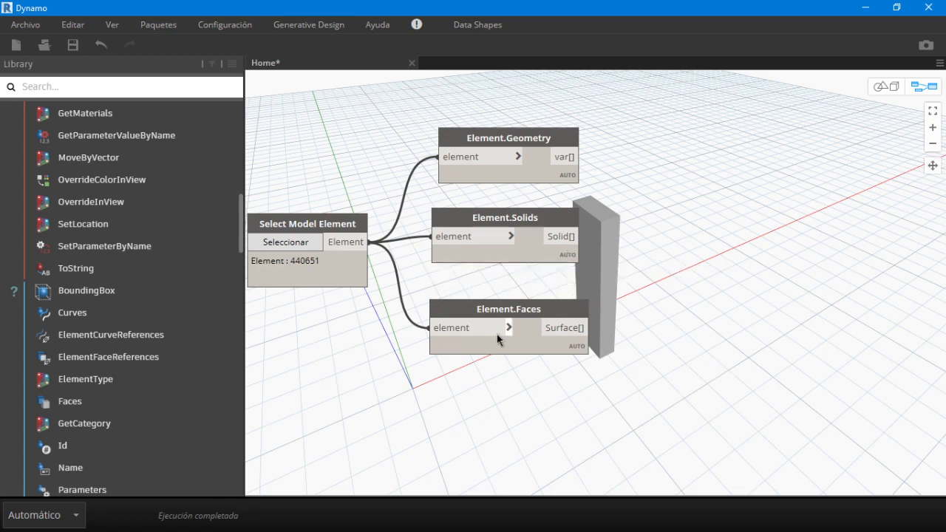
click(521, 336)
drag(526, 168, 540, 141)
drag(584, 191, 532, 365)
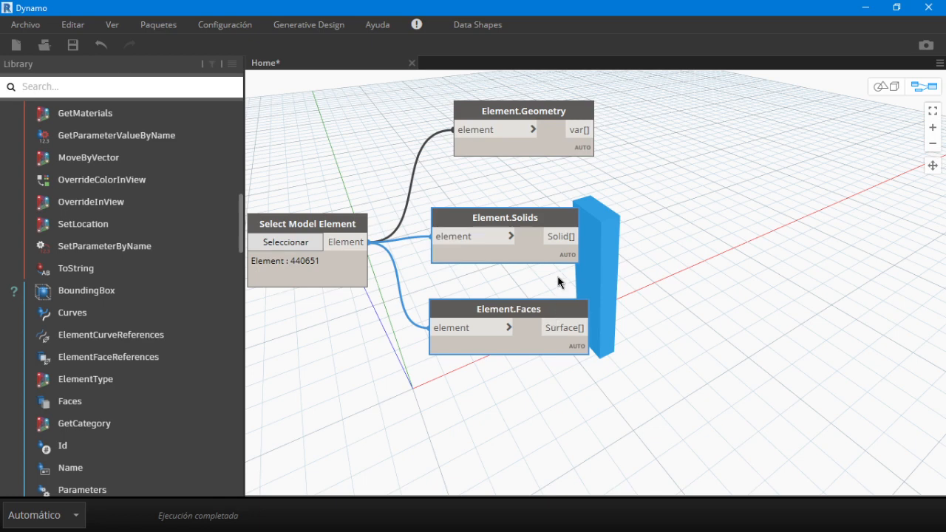
key(Delete)
drag(548, 144, 505, 236)
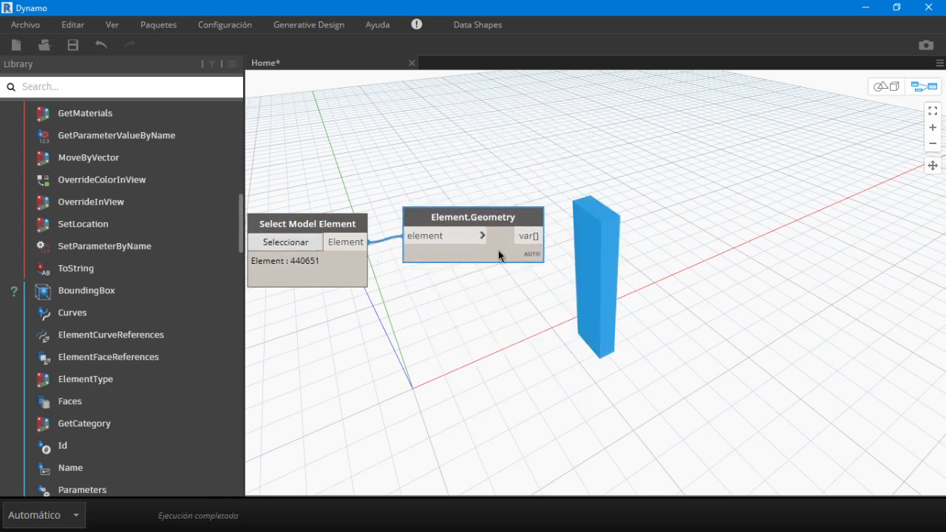
click(509, 319)
Step: Add a Geometry.Explode node beside Element.Geometry and connect the Element.Geometry output to its geometry input
scroll(2, 284, up, 10)
scroll(73, 193, up, 3)
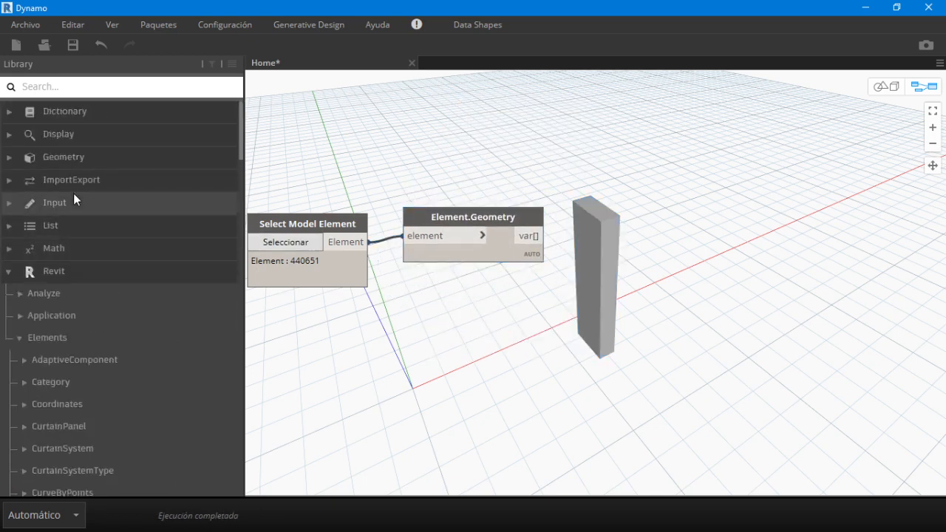
click(96, 156)
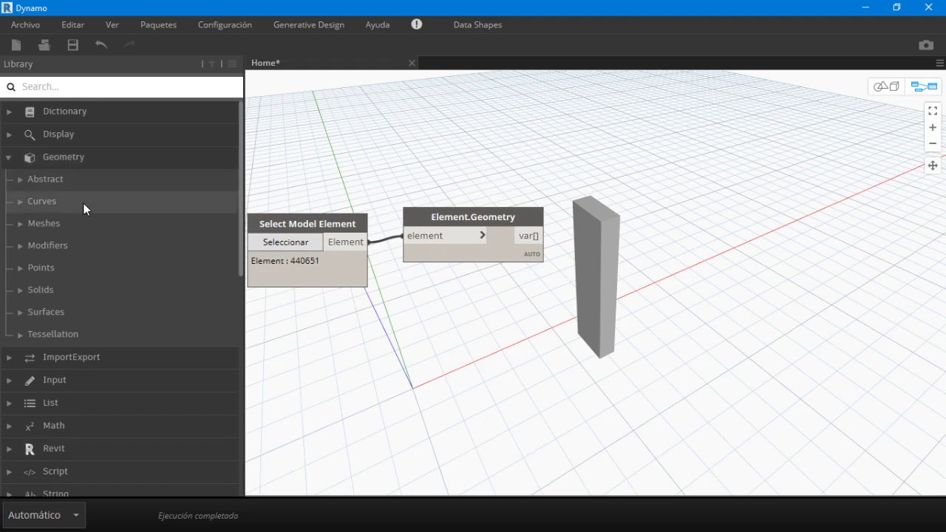
click(112, 158)
click(89, 263)
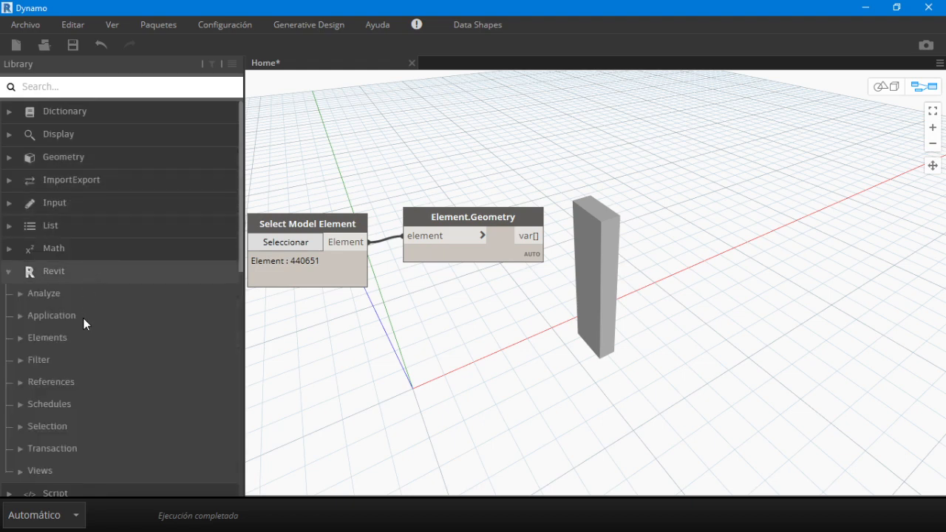
click(92, 159)
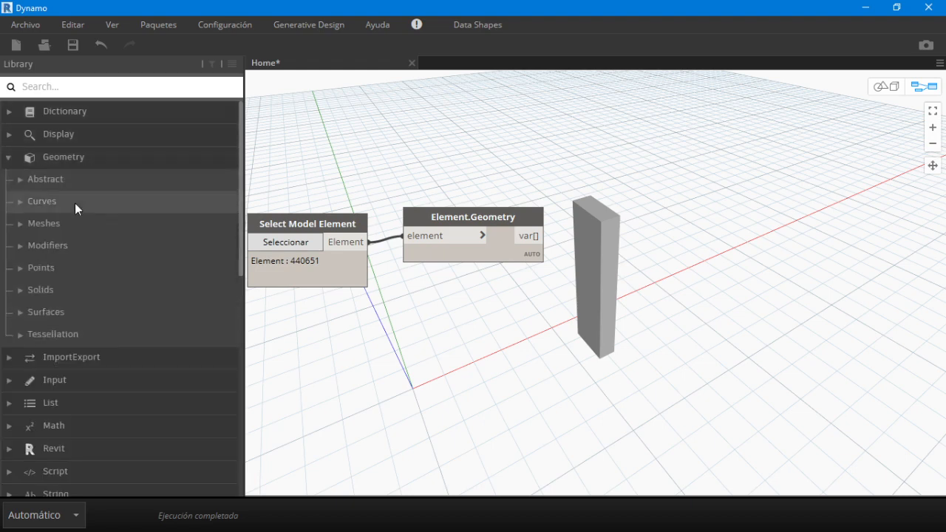
click(69, 244)
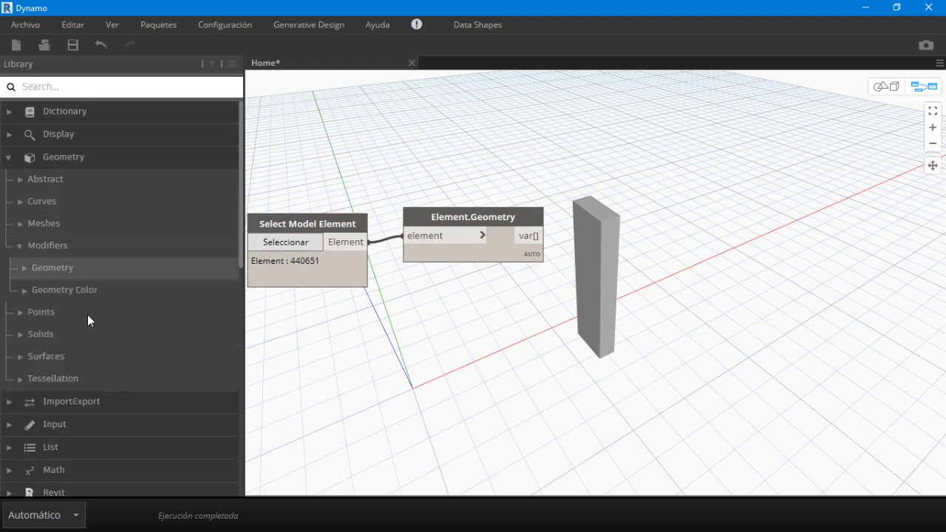
scroll(89, 294, down, 4)
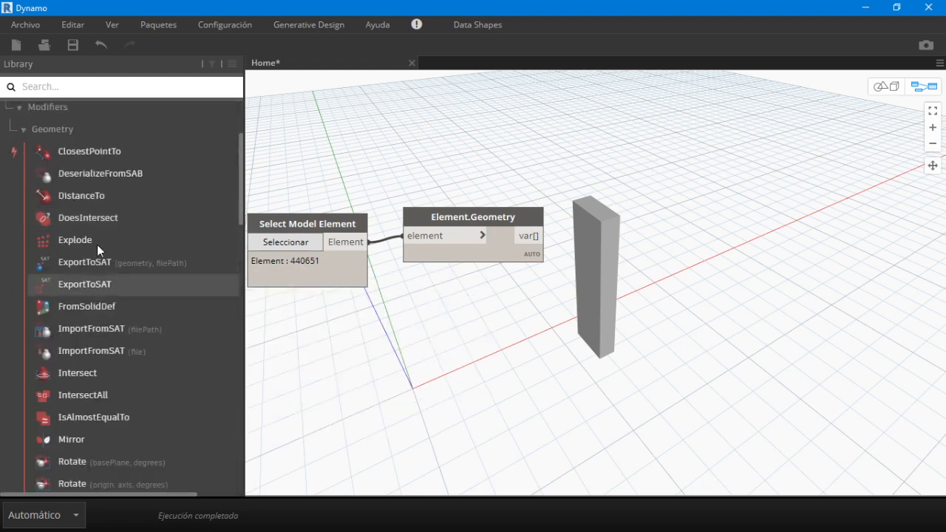
click(96, 245)
drag(650, 321, 623, 216)
drag(529, 235, 697, 232)
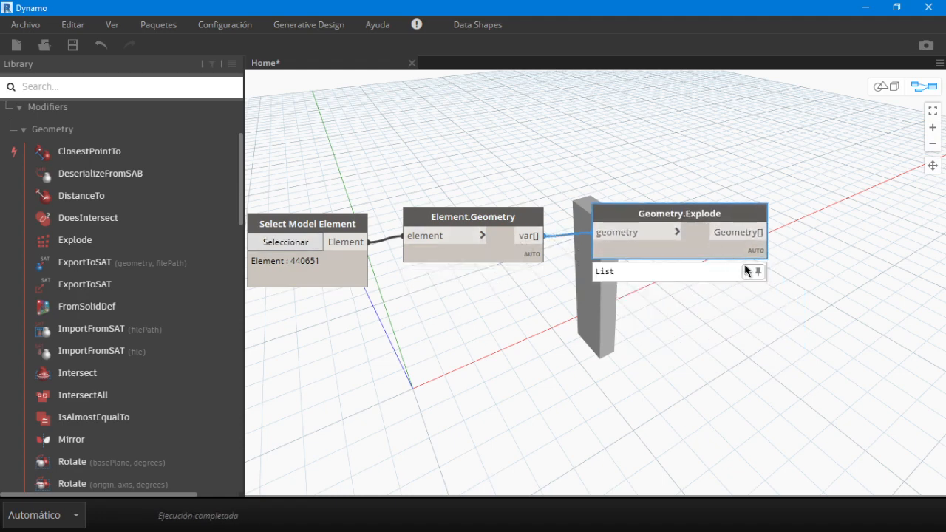
Step: Check the Geometry.Explode output preview and move the node clear of the column in the 3D preview
mouse_move(747, 270)
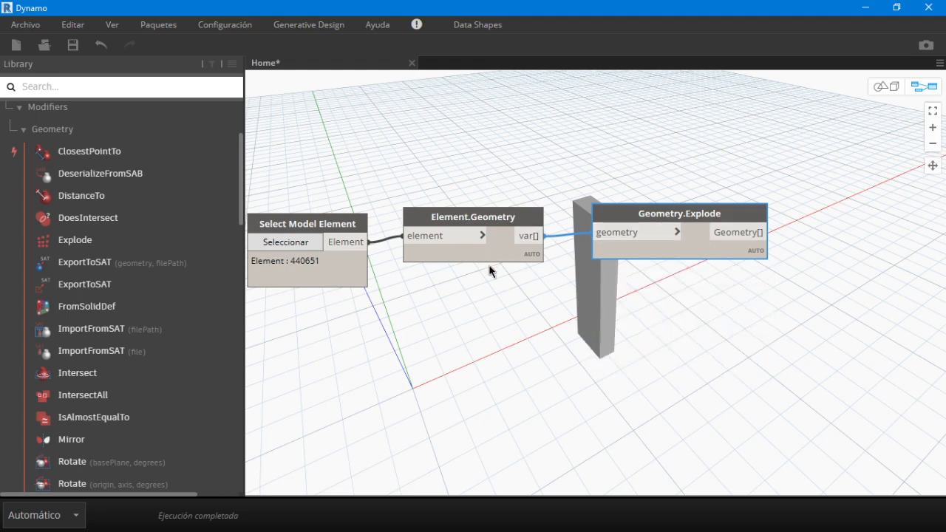
mouse_move(538, 278)
middle_drag(668, 296, 644, 254)
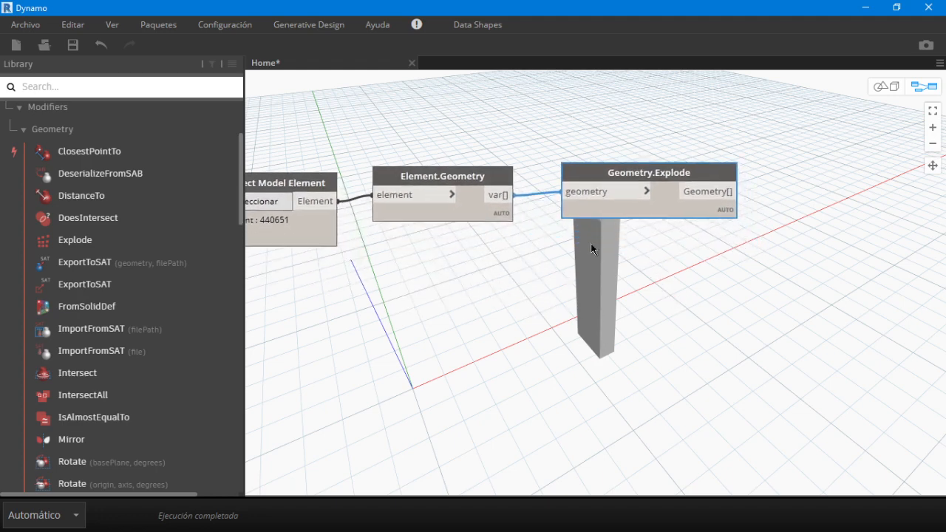
drag(672, 183, 653, 161)
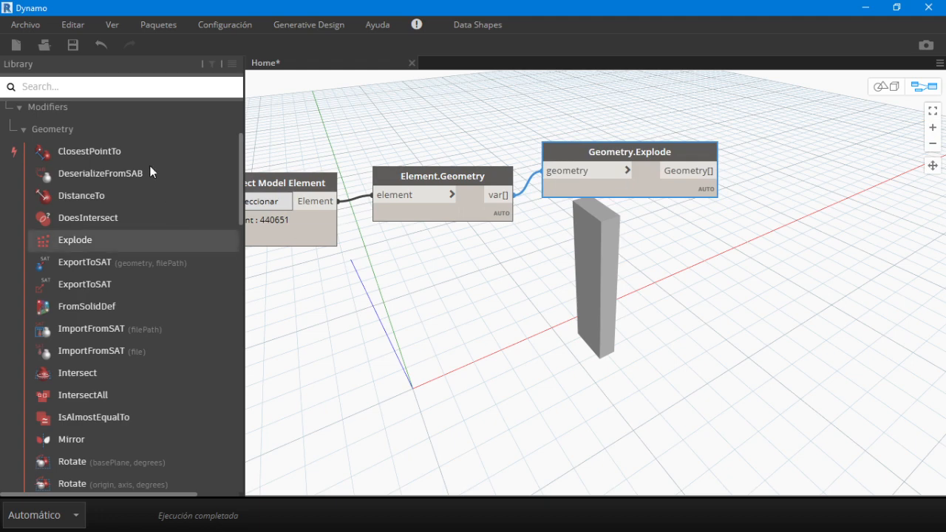
Step: Add a Topology.Faces node below Geometry.Explode and connect the Element.Geometry output to its topology input
click(129, 135)
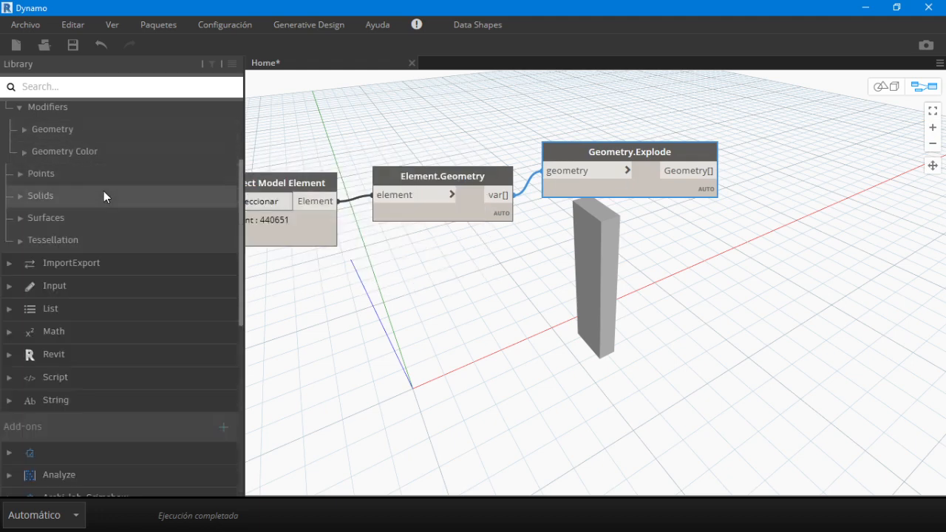
click(104, 195)
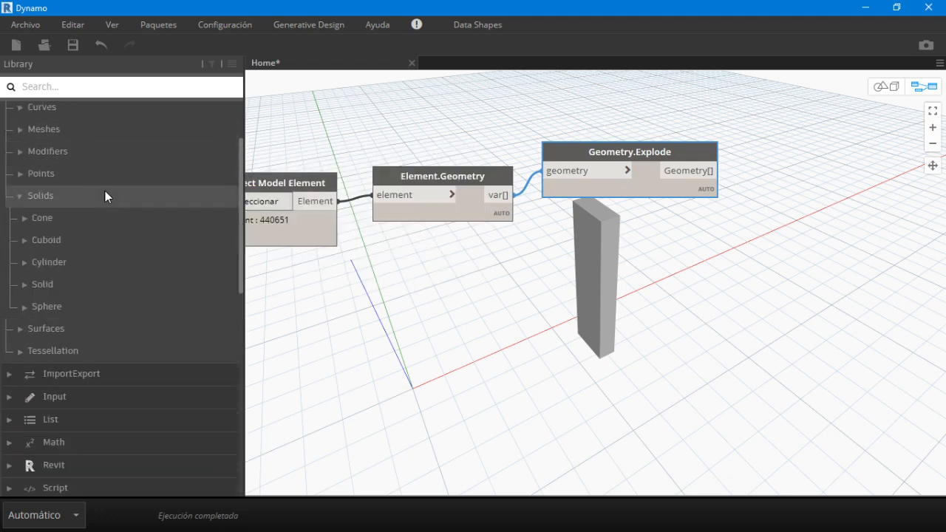
click(64, 279)
scroll(64, 277, down, 2)
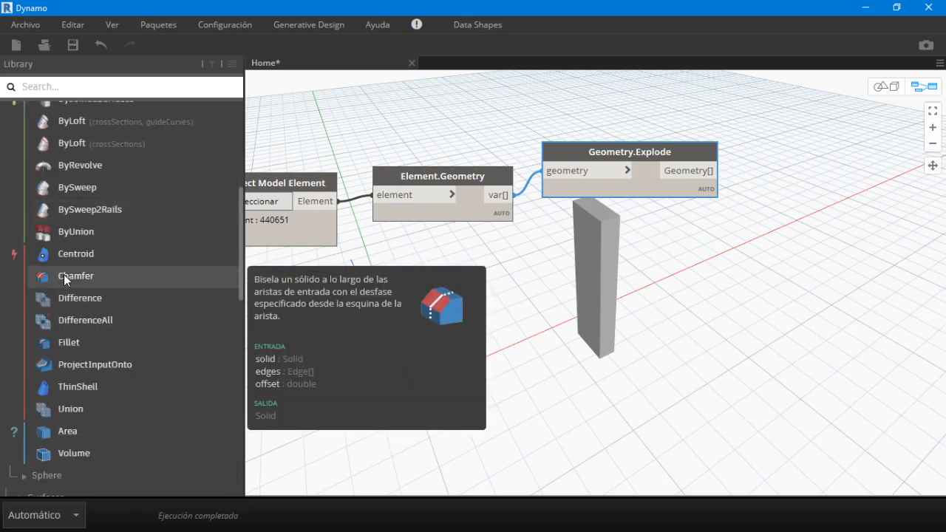
scroll(64, 274, up, 4)
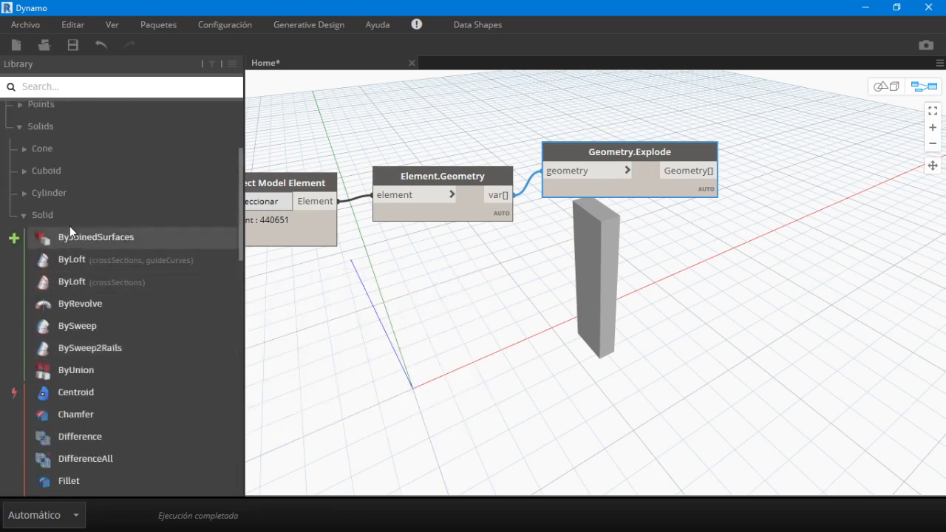
click(71, 218)
scroll(71, 280, up, 4)
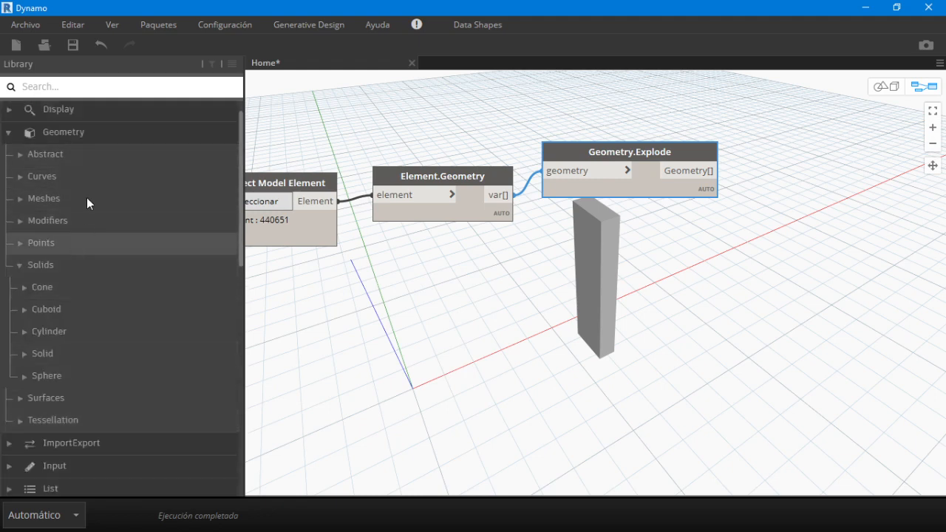
click(115, 153)
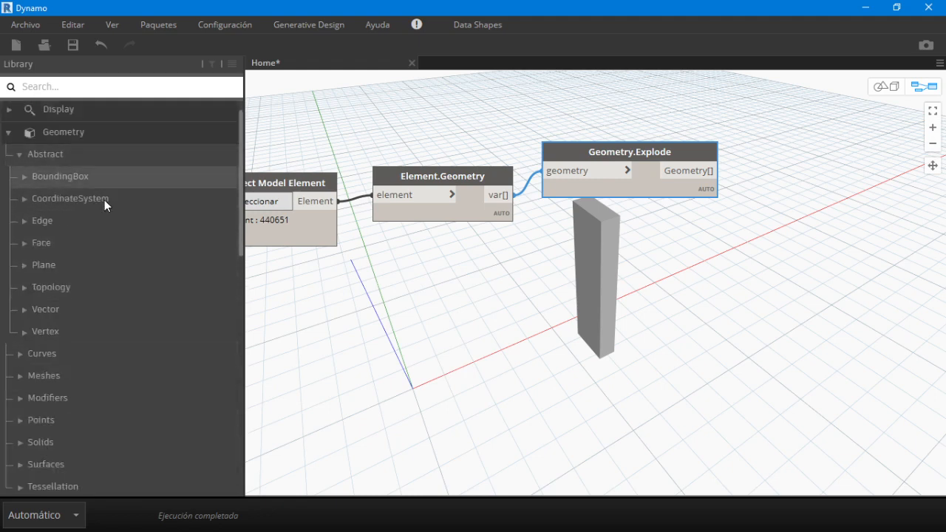
click(96, 290)
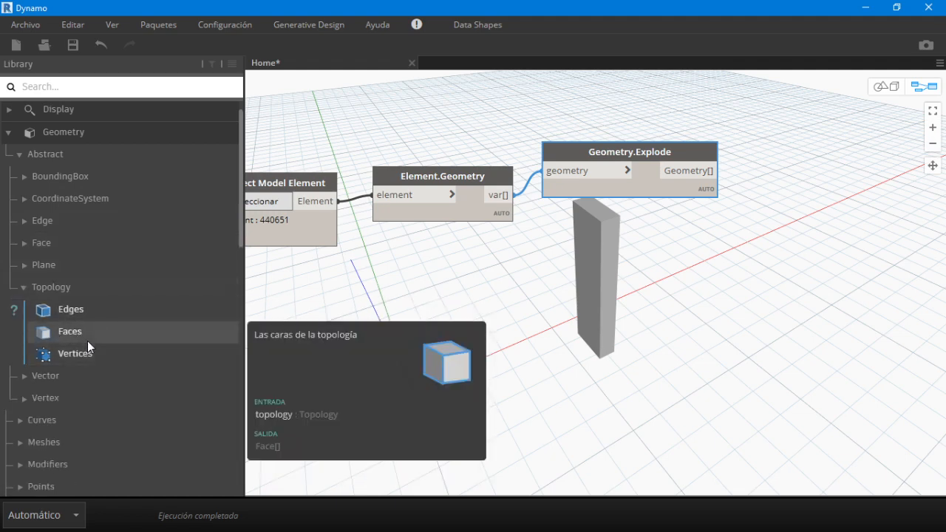
click(88, 340)
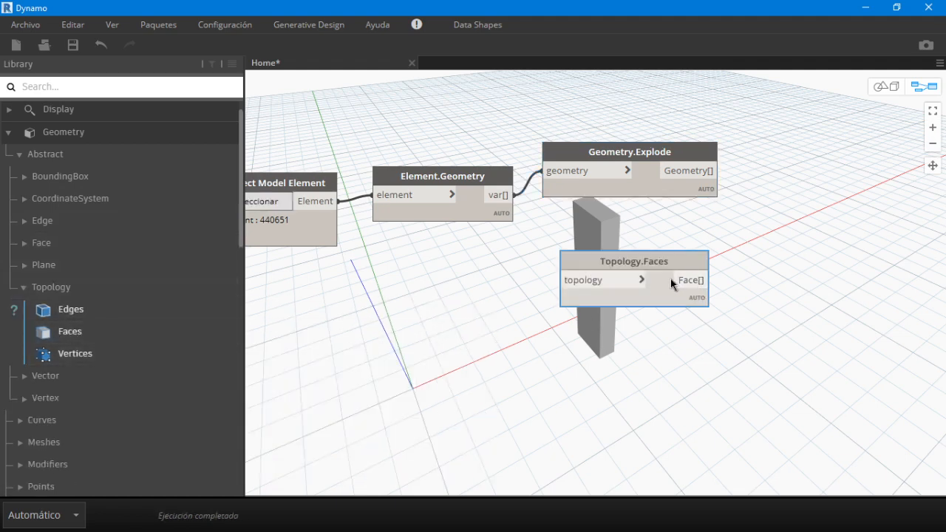
drag(670, 278, 640, 256)
drag(515, 194, 566, 262)
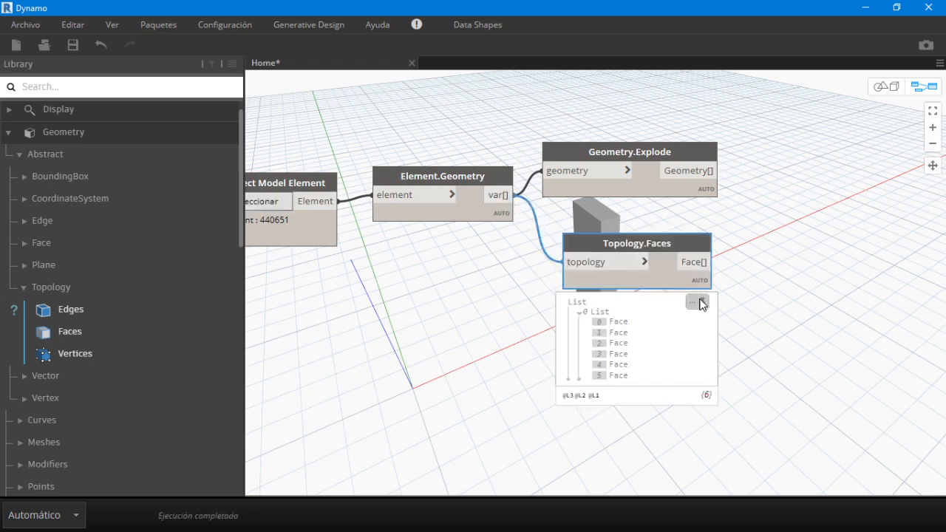
Step: Compare the output previews of Topology.Faces and Geometry.Explode, and delete the Topology.Faces node
click(702, 304)
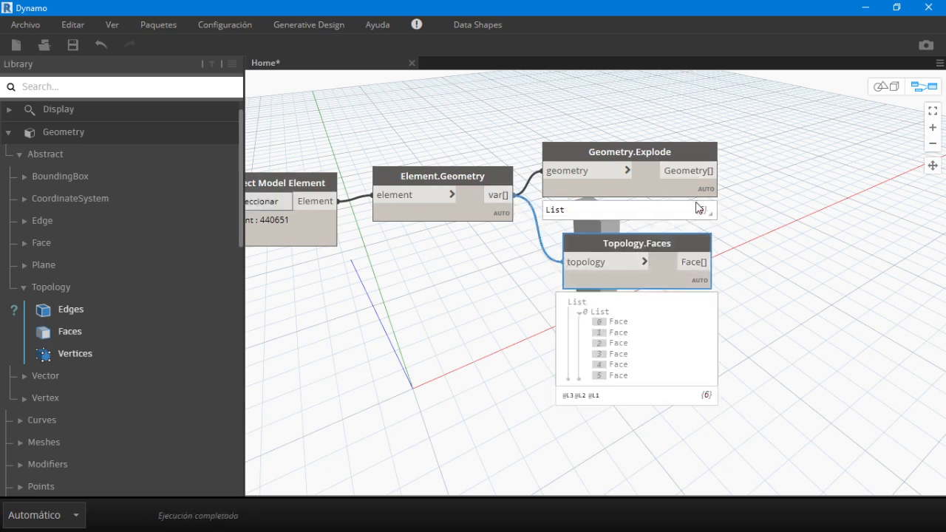
mouse_move(697, 209)
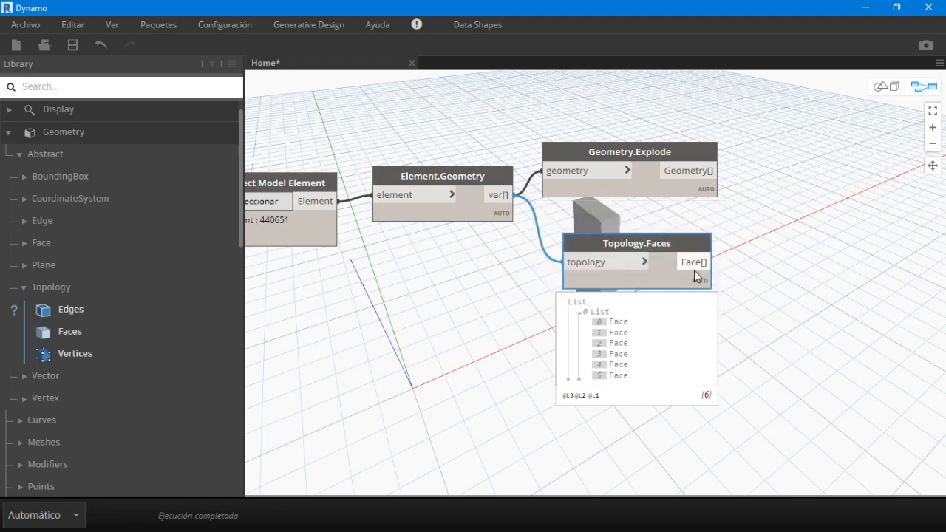
click(702, 300)
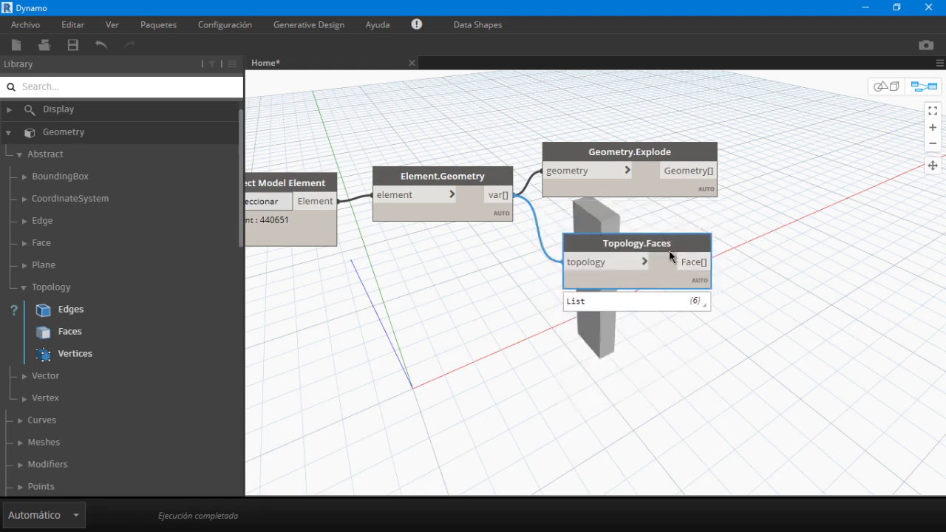
key(Delete)
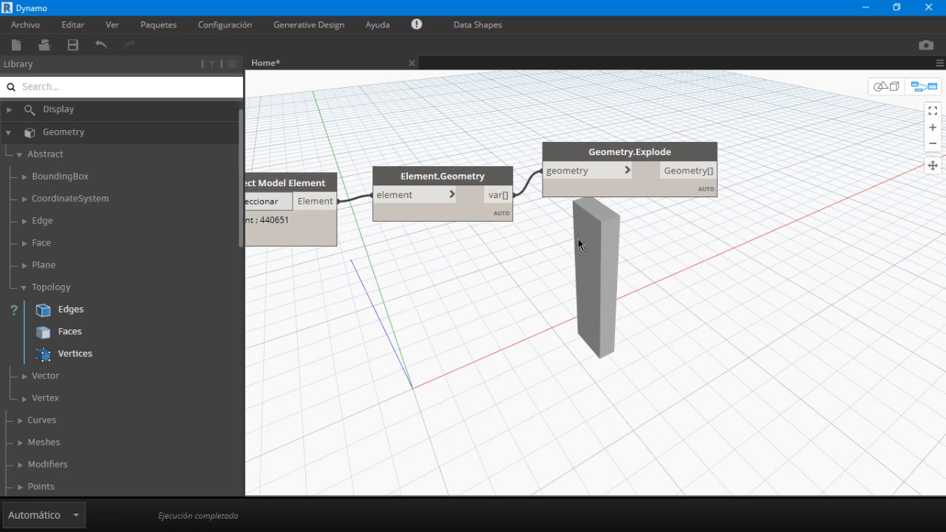
Step: Spread the Select Model Element, Element.Geometry and Geometry.Explode nodes further apart in one row across the workspace
drag(307, 220, 316, 213)
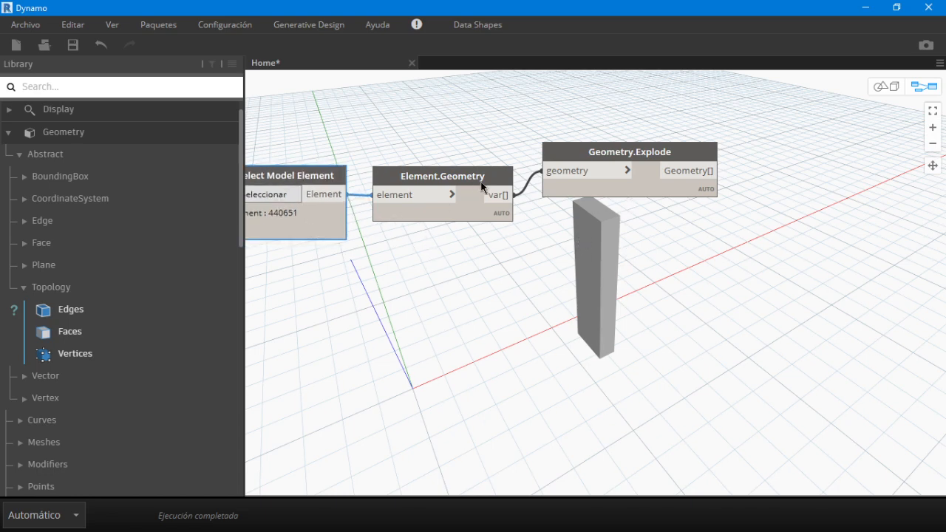
drag(482, 187, 477, 178)
drag(653, 181, 744, 190)
drag(463, 206, 542, 219)
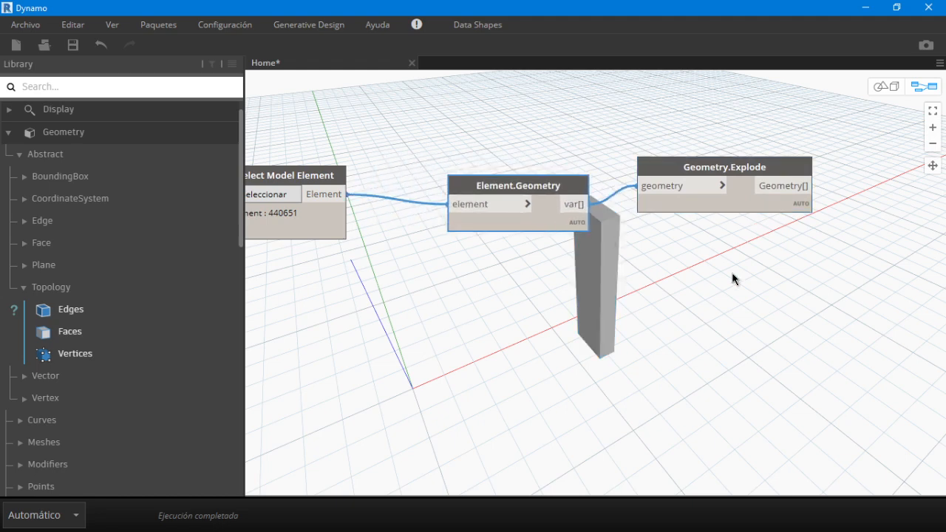
scroll(650, 222, down, 3)
drag(673, 223, 724, 225)
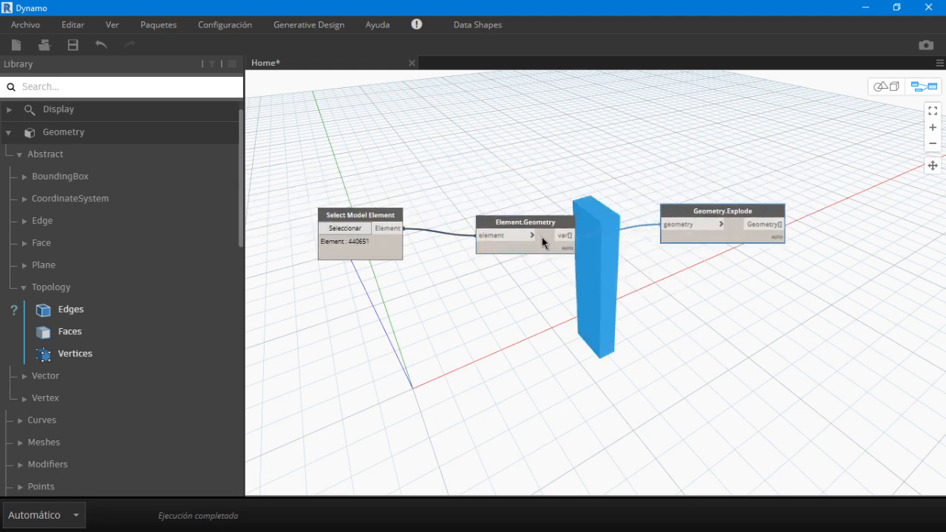
drag(541, 237, 557, 224)
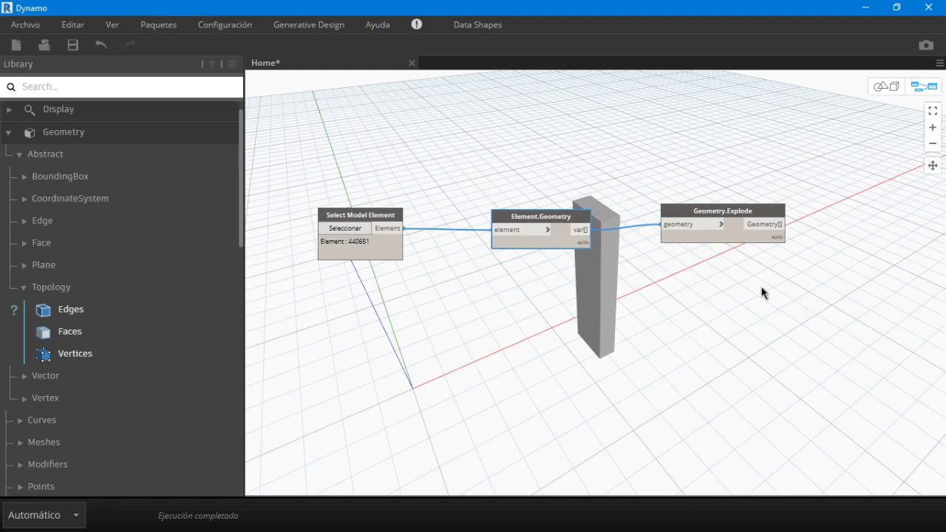
Step: Browse the Revit Elements categories in the node library and shift the Element.Geometry node slightly upward
click(37, 136)
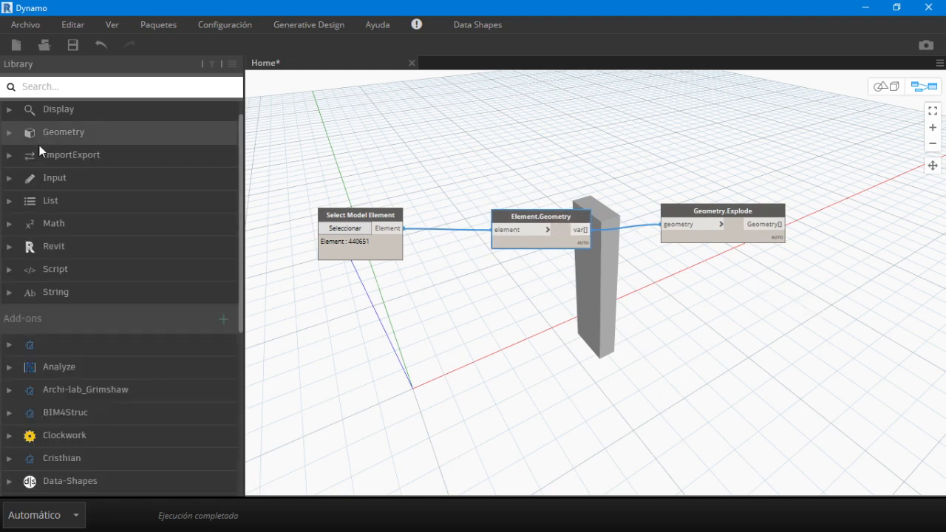
click(45, 246)
click(79, 318)
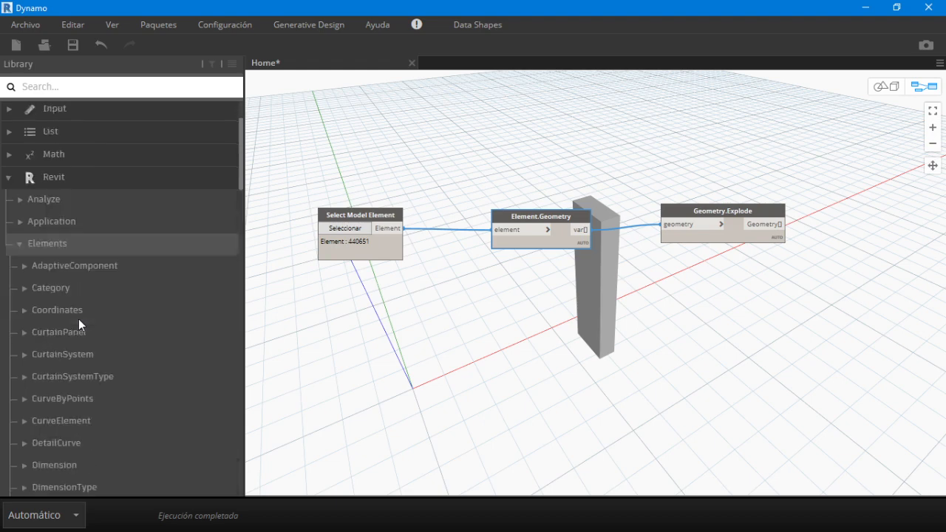
scroll(78, 321, down, 5)
scroll(77, 321, down, 3)
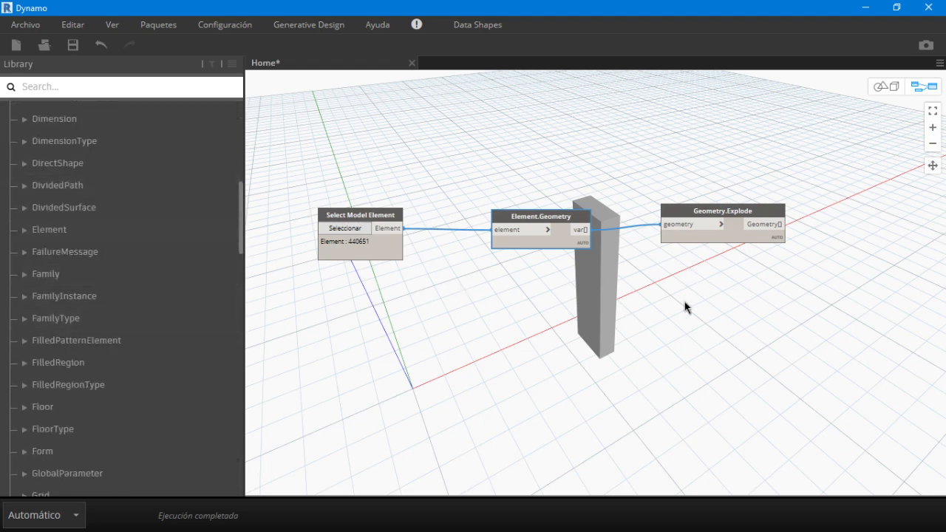
scroll(582, 260, up, 2)
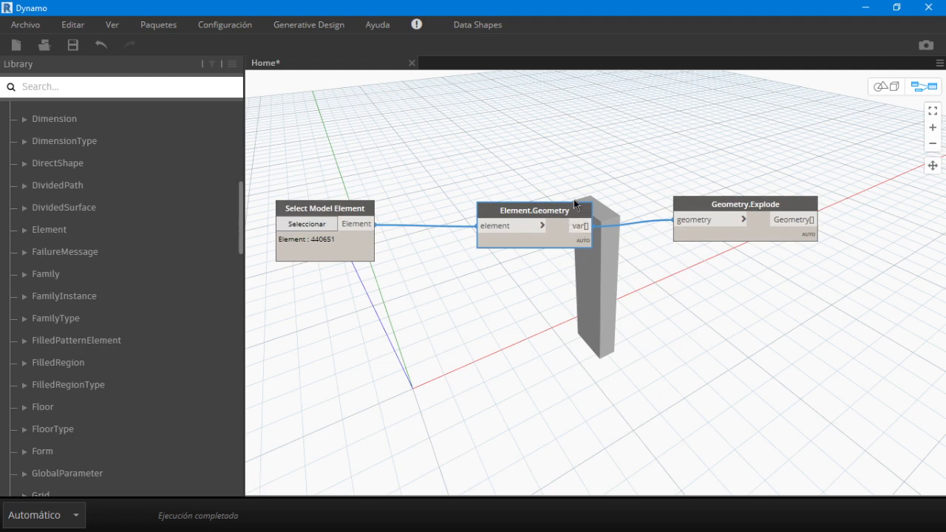
drag(574, 200, 586, 185)
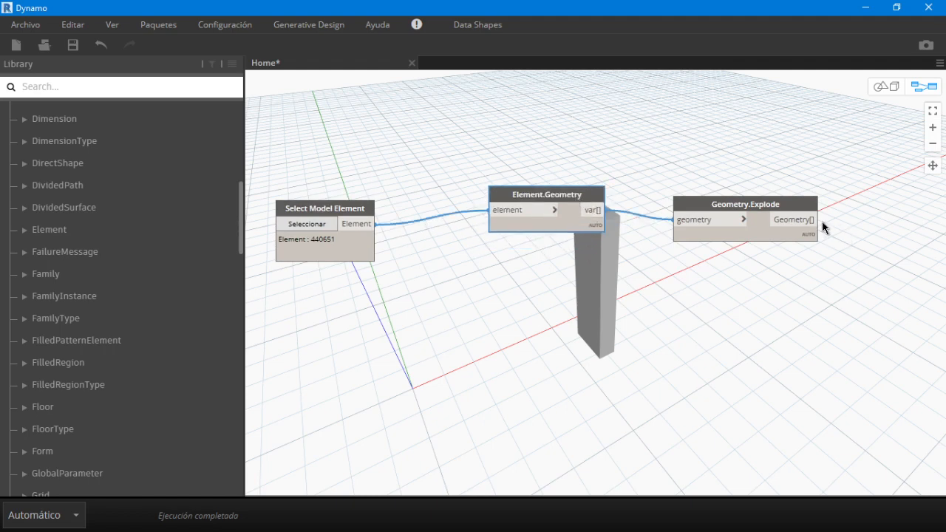
Step: Switch to Microsoft Whiteboard, tick and circle step 3 of the procedure in red, and undo both marks
key(alt+Tab)
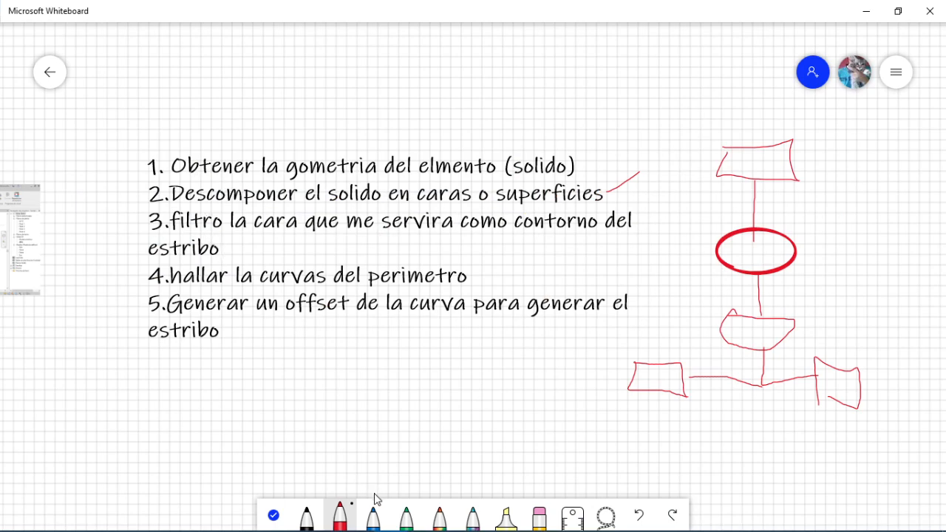
click(340, 515)
drag(229, 244, 257, 234)
mouse_move(207, 264)
mouse_down()
mouse_move(184, 265)
mouse_move(148, 233)
mouse_move(491, 179)
mouse_move(459, 260)
mouse_up()
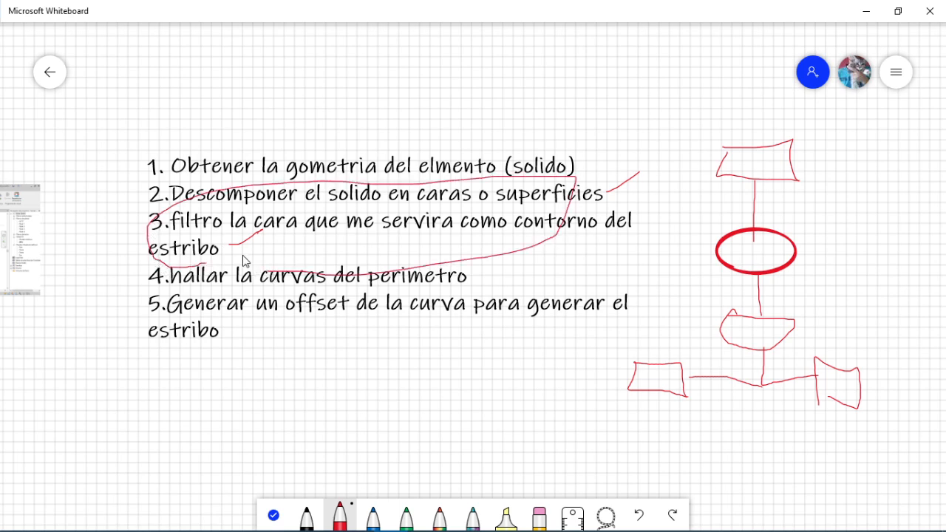
key(ctrl+z)
key(ctrl+z)
Step: Return to Dynamo and move the Element.Geometry node above the column so it no longer covers the 3D preview
key(alt+Tab)
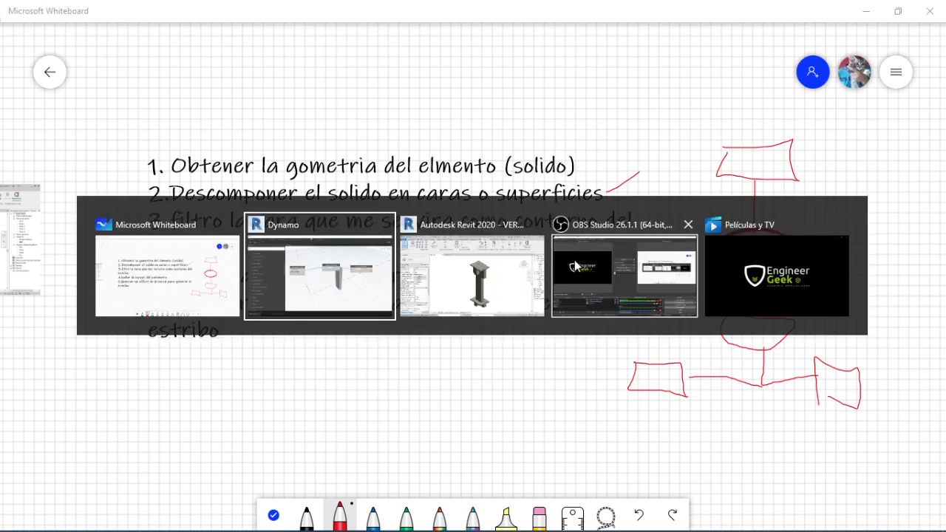
key(alt+Tab)
key(alt+Tab)
key(alt+Tab)
key(alt+Tab)
key(alt+Tab)
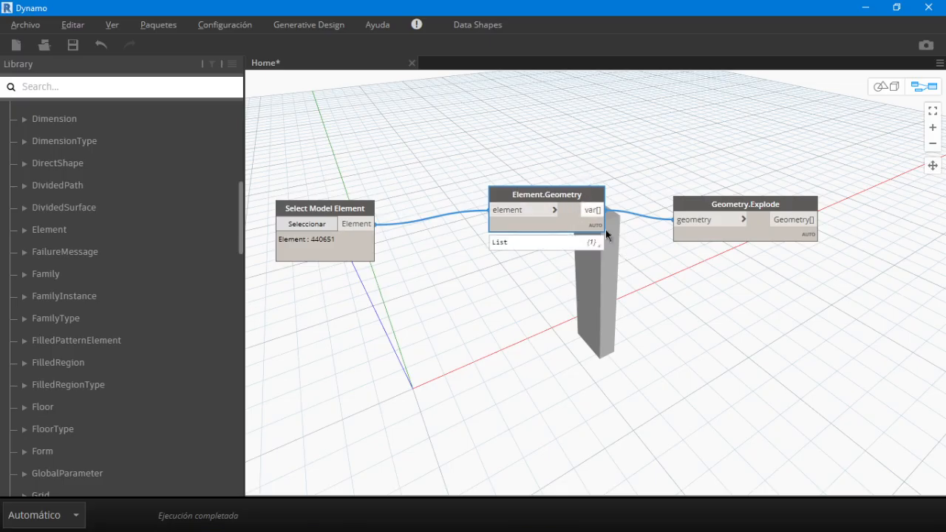
scroll(607, 233, up, 1)
scroll(602, 228, down, 1)
drag(571, 213, 544, 190)
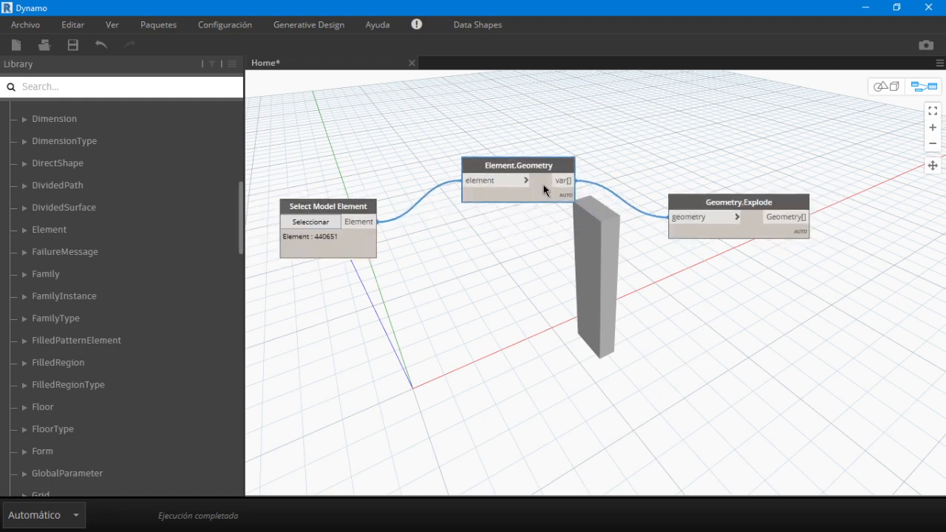
Step: Switch to Revit and temporarily isolate the 0.25 x .60 structural column in the 3D view
key(alt+Tab)
key(Escape)
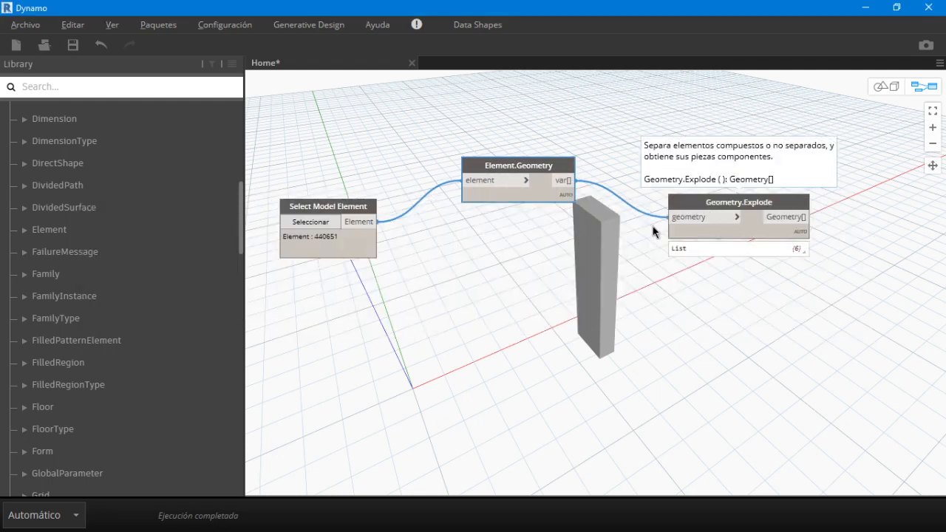
key(alt+Tab)
key(alt+Tab)
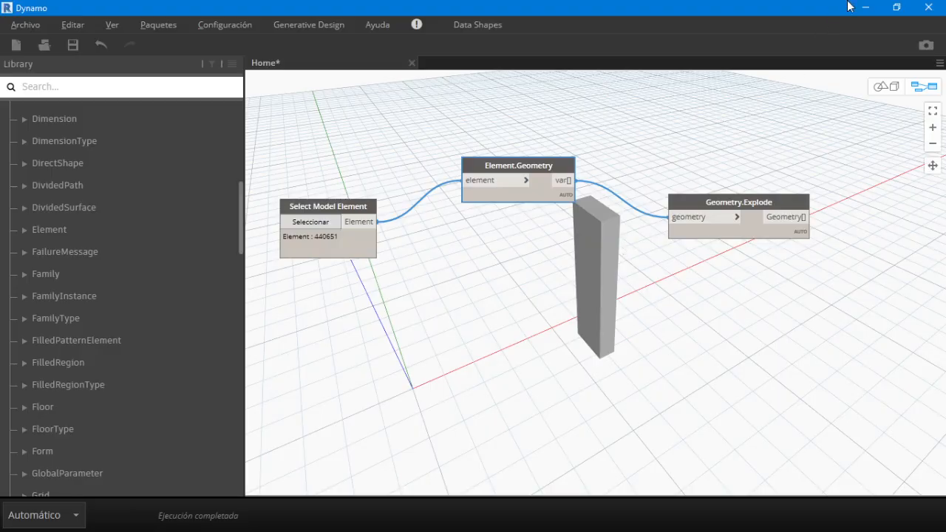
scroll(621, 276, down, 1)
scroll(602, 353, up, 1)
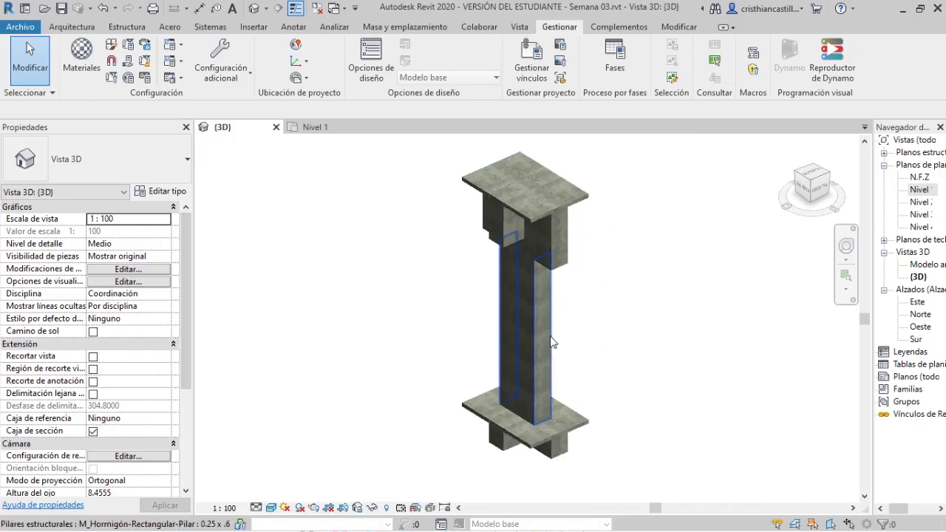
click(545, 337)
click(373, 509)
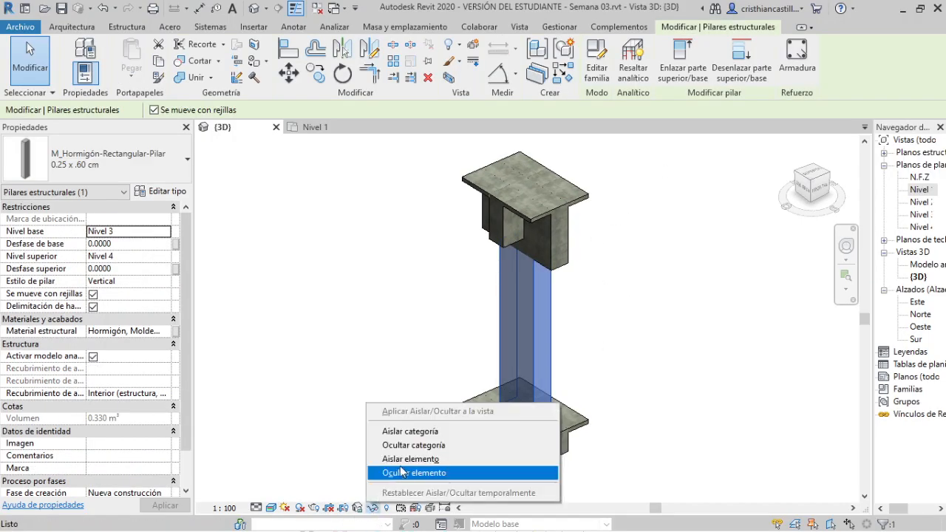
click(409, 458)
click(602, 327)
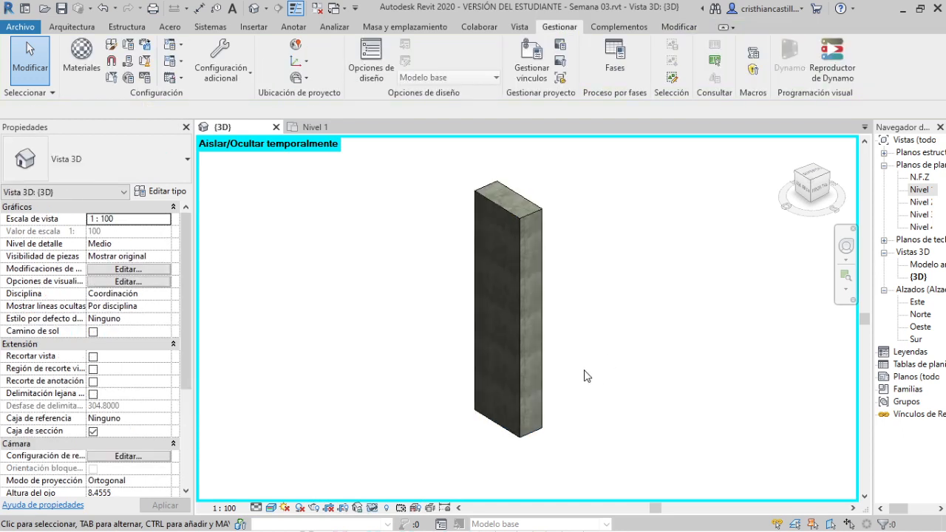
Step: Switch to Microsoft Whiteboard and paste the screenshot of the isolated column clear of the procedure text, near the earlier Revit image
key(alt+Tab)
key(Tab)
ctrl+scroll(635, 355, down, 2)
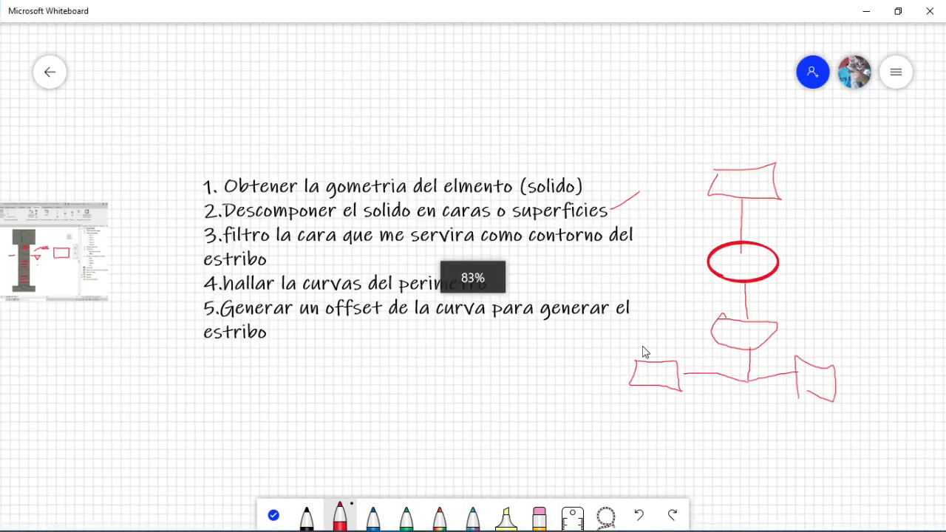
ctrl+scroll(647, 351, down, 2)
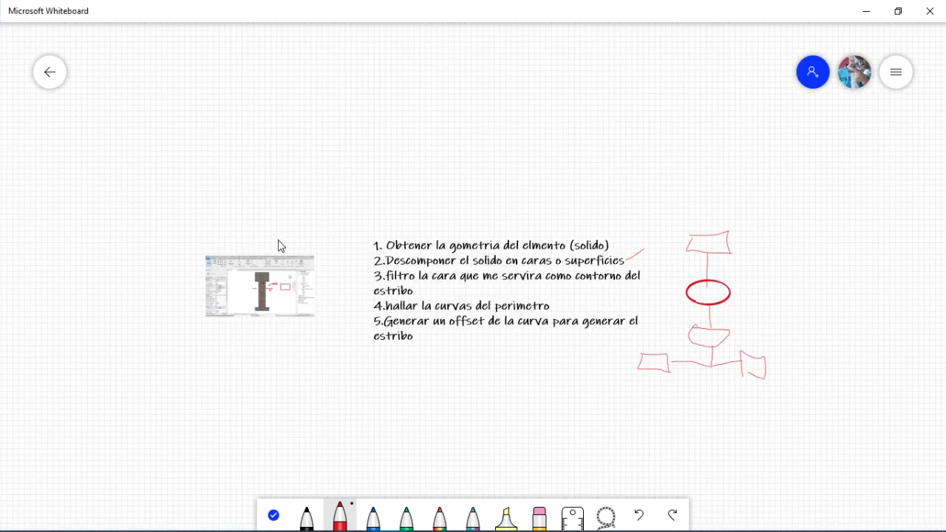
key(ctrl+v)
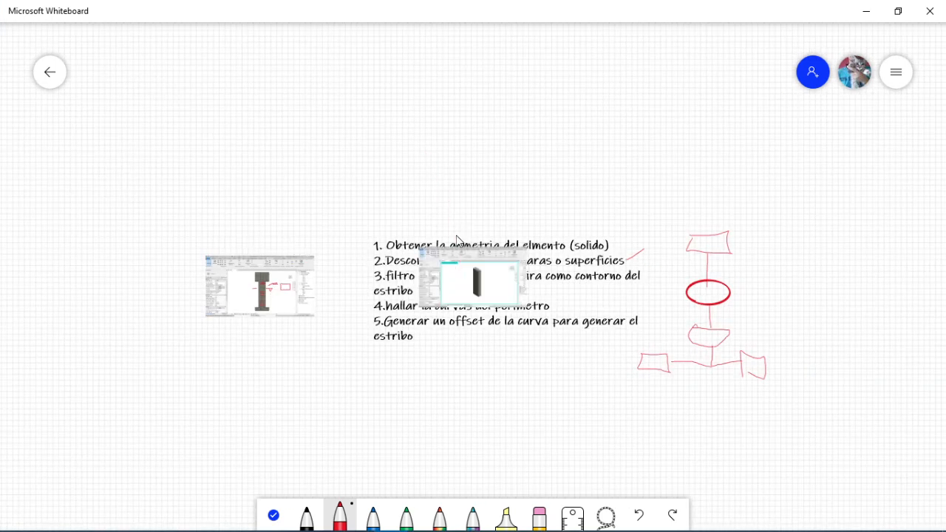
key(ctrl+z)
ctrl+scroll(171, 255, up, 7)
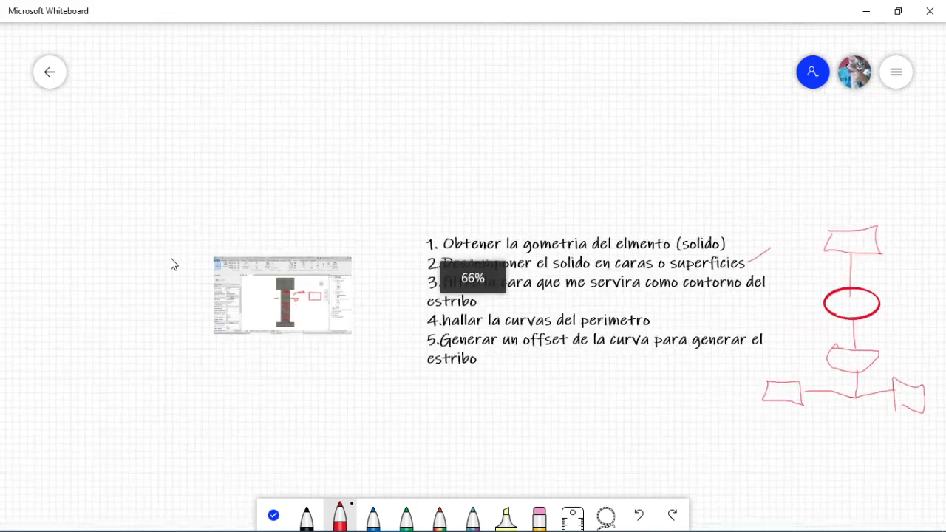
key(ctrl+v)
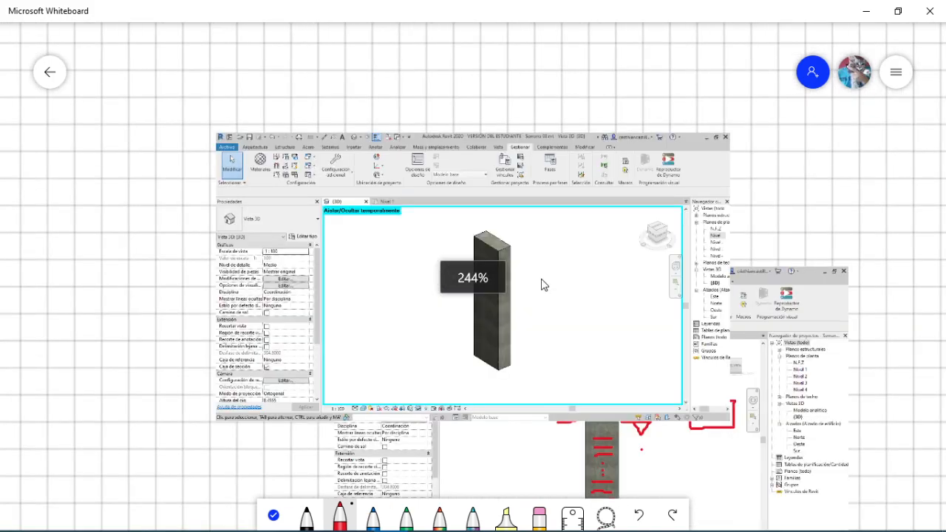
Step: Draw red dimension marks for the column's height and both cross-section sides on the pasted screenshot, and dot its end faces
ctrl+scroll(543, 283, up, 1)
ctrl+scroll(516, 283, up, 2)
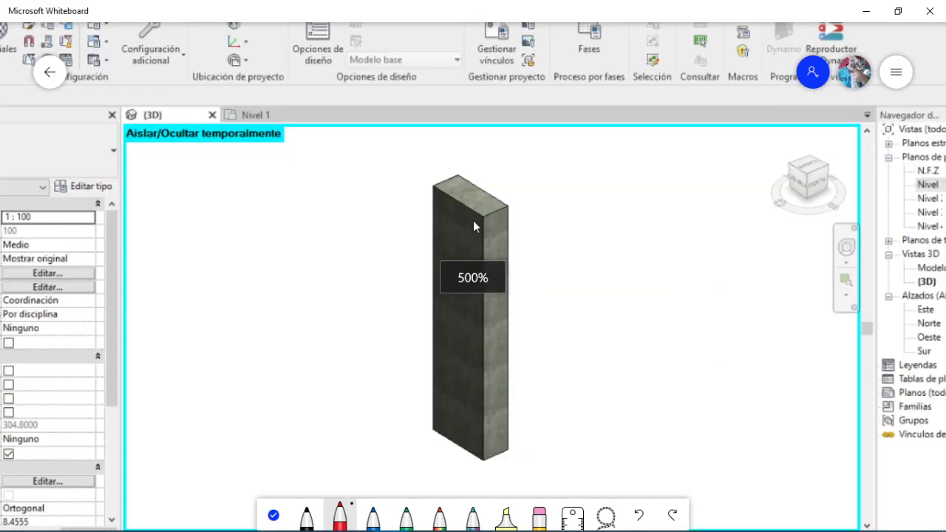
click(339, 515)
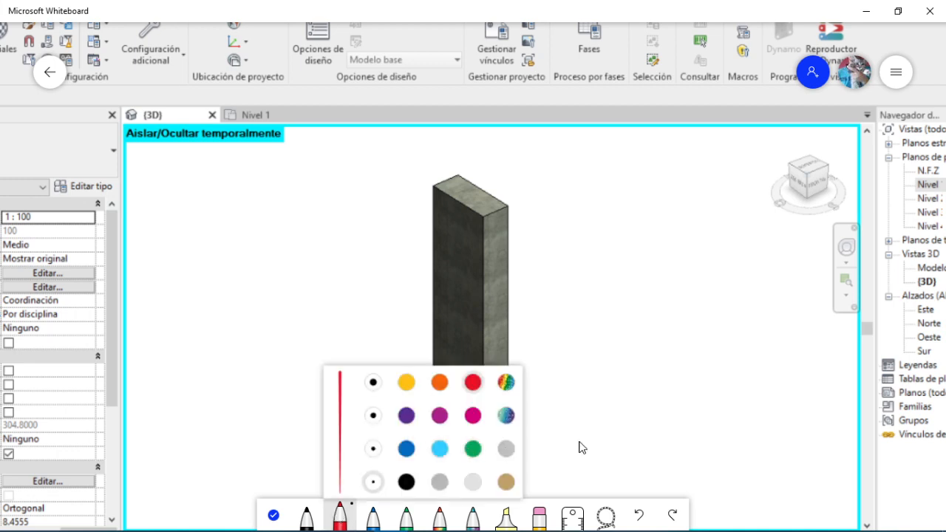
mouse_move(579, 441)
mouse_down()
mouse_move(579, 458)
mouse_move(595, 238)
mouse_move(639, 227)
mouse_up()
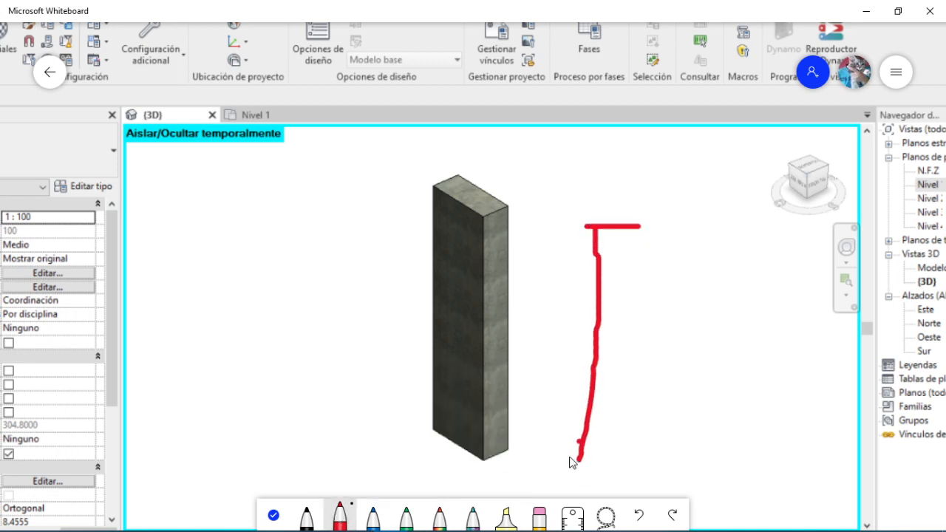
drag(569, 457, 620, 450)
drag(590, 436, 598, 477)
mouse_move(379, 209)
mouse_down()
mouse_move(404, 184)
mouse_move(439, 253)
mouse_up()
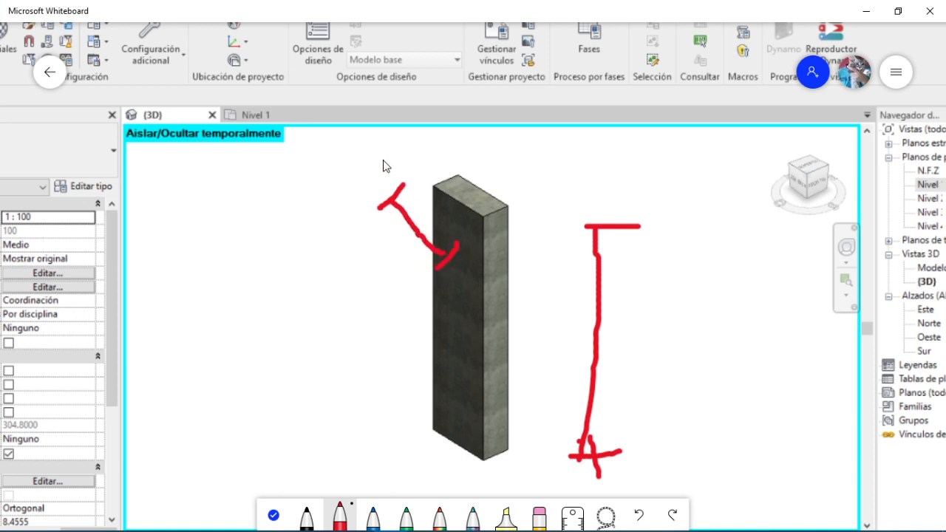
mouse_move(381, 158)
mouse_down()
mouse_move(403, 188)
mouse_move(431, 153)
mouse_move(451, 171)
mouse_up()
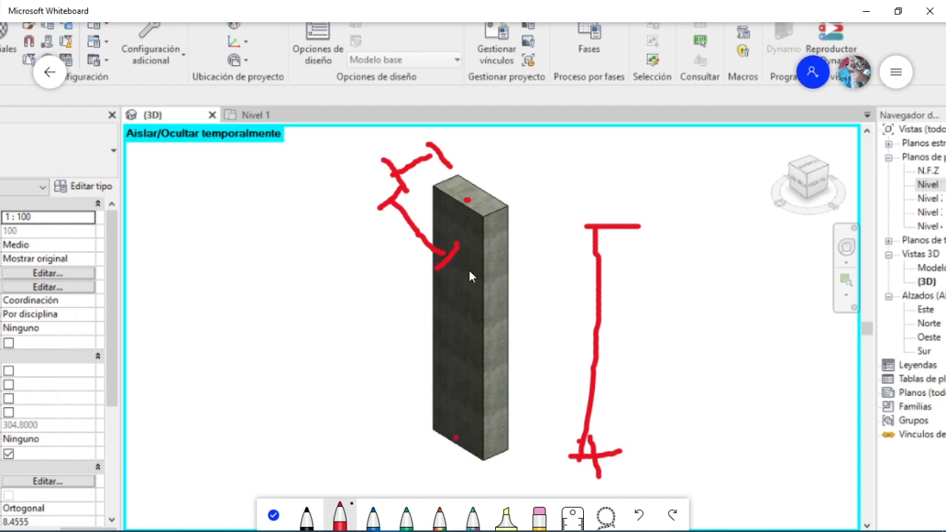
Step: Undo the red dimension marks and dots drawn around the column
ctrl+scroll(465, 268, down, 2)
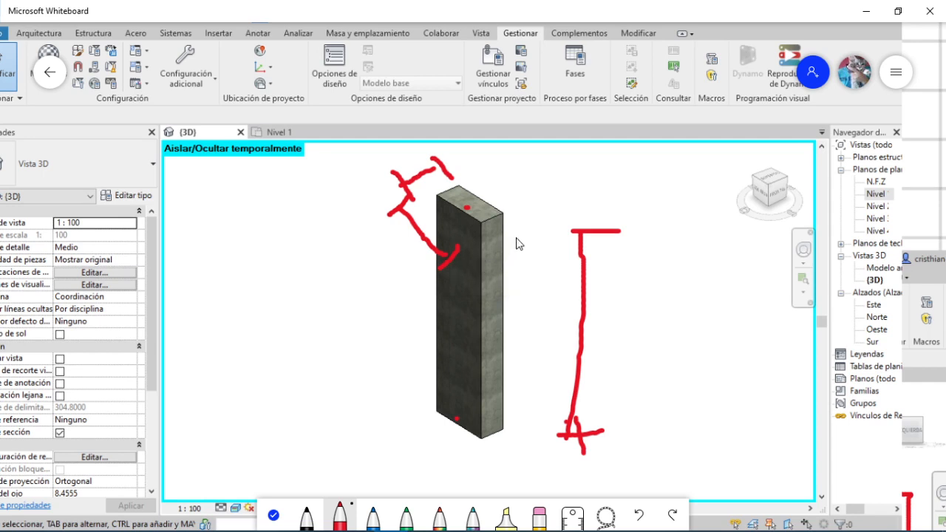
key(ctrl+z)
key(ctrl+z)
key(ctrl+z)
key(ctrl+z)
key(ctrl+z)
key(ctrl+z)
key(ctrl+z)
key(ctrl+z)
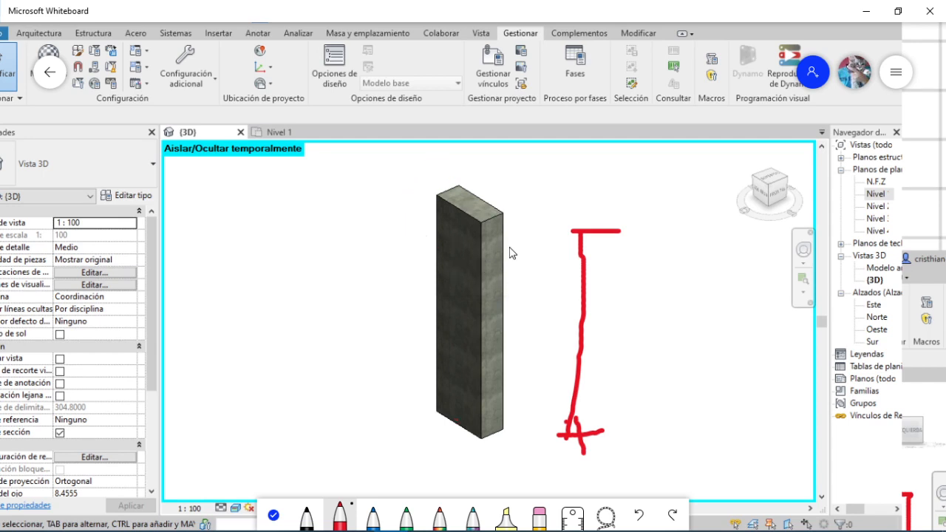
key(ctrl+z)
key(ctrl+z)
key(ctrl+z)
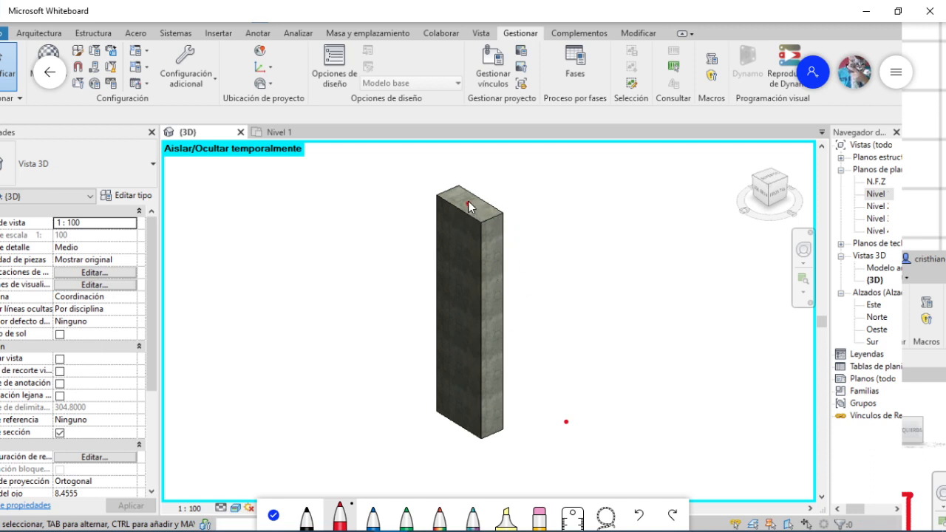
Step: Draw red arrows pointing outward from the top, bottom and side faces of the pasted column to illustrate their normals
drag(468, 206, 473, 178)
drag(492, 314, 518, 330)
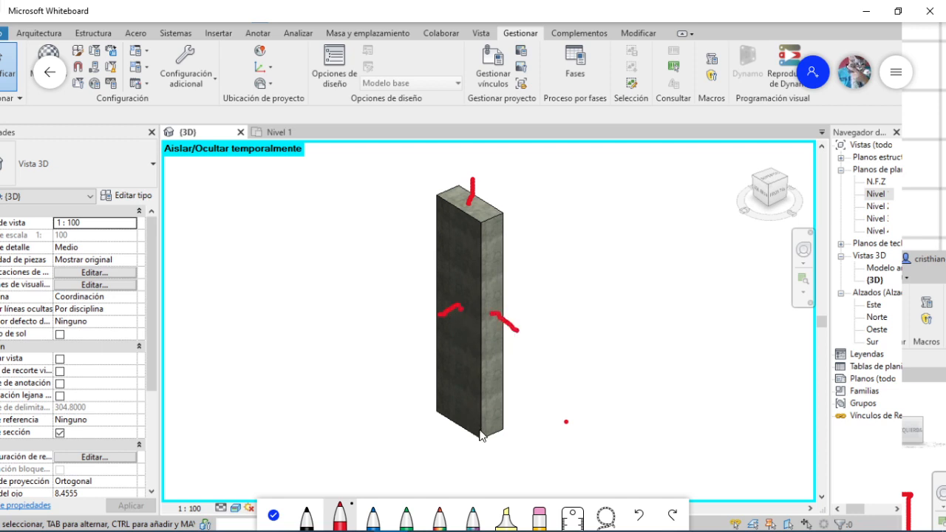
drag(469, 416, 469, 437)
ctrl+scroll(479, 177, up, 2)
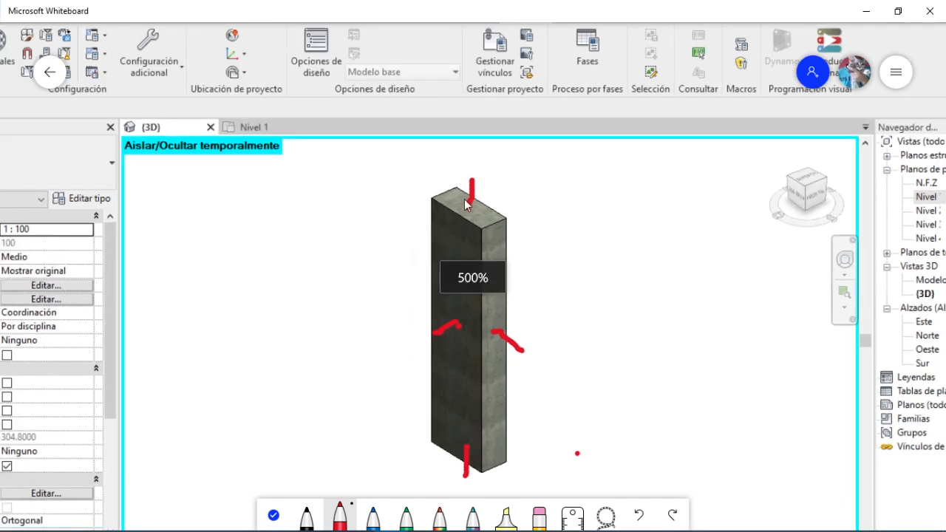
mouse_move(463, 186)
mouse_down()
mouse_move(472, 176)
mouse_move(484, 189)
mouse_up()
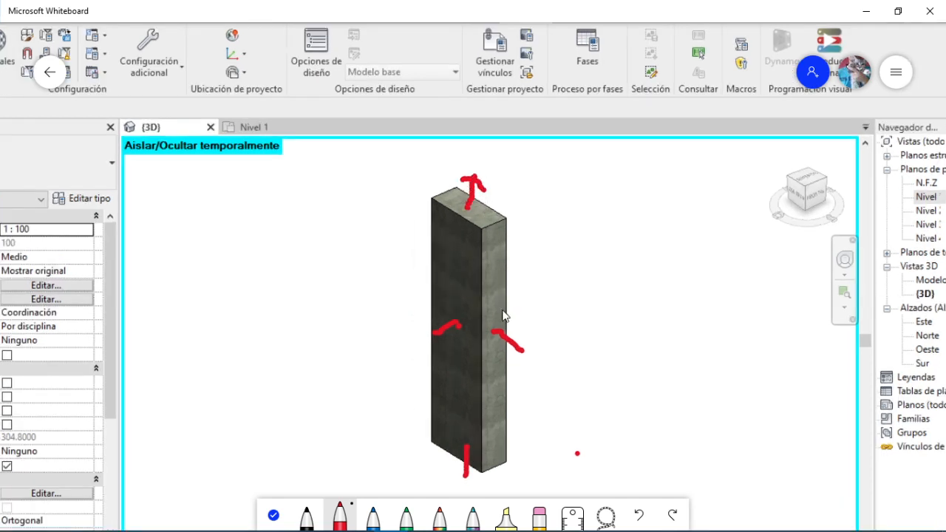
drag(518, 356, 529, 348)
ctrl+scroll(481, 428, down, 1)
drag(456, 462, 467, 476)
Step: Write the red labels 1 beside the upward arrow and -1 beside the downward arrow on the column
drag(518, 194, 518, 219)
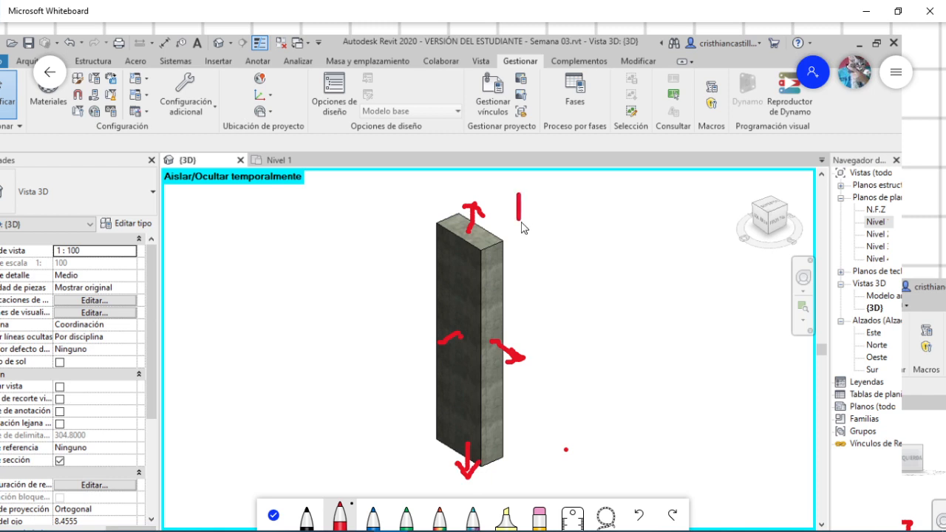
drag(503, 466, 515, 465)
drag(529, 434, 538, 467)
drag(517, 201, 525, 193)
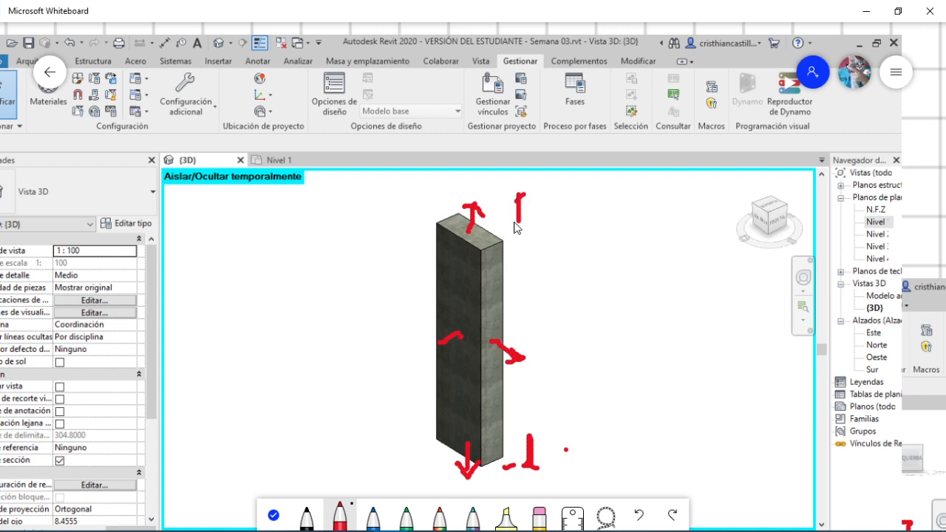
Step: Undo the red normal arrows and the 1 and -1 labels around the column
key(ctrl+z)
key(ctrl+z)
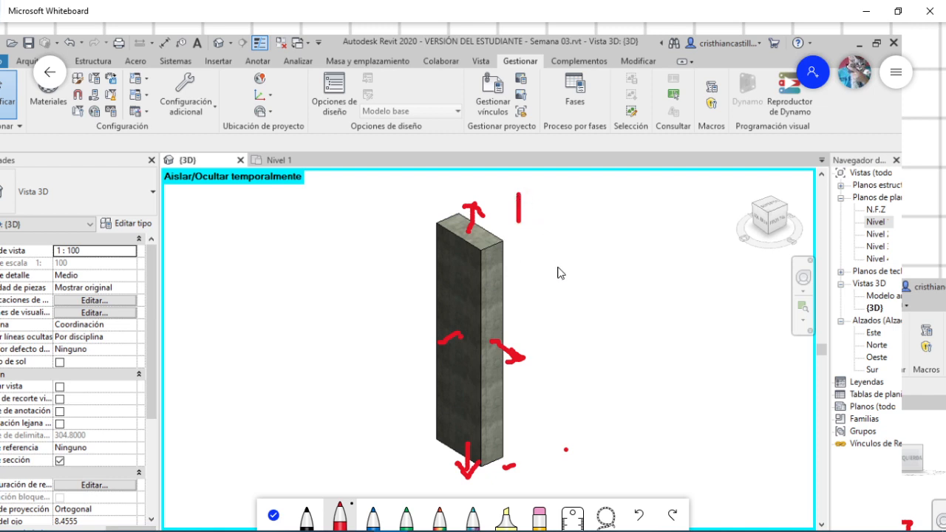
key(ctrl+z)
key(ctrl+z)
key(ctrl+z)
key(ctrl+z)
key(ctrl+z)
key(ctrl+z)
key(ctrl+z)
key(ctrl+z)
key(ctrl+z)
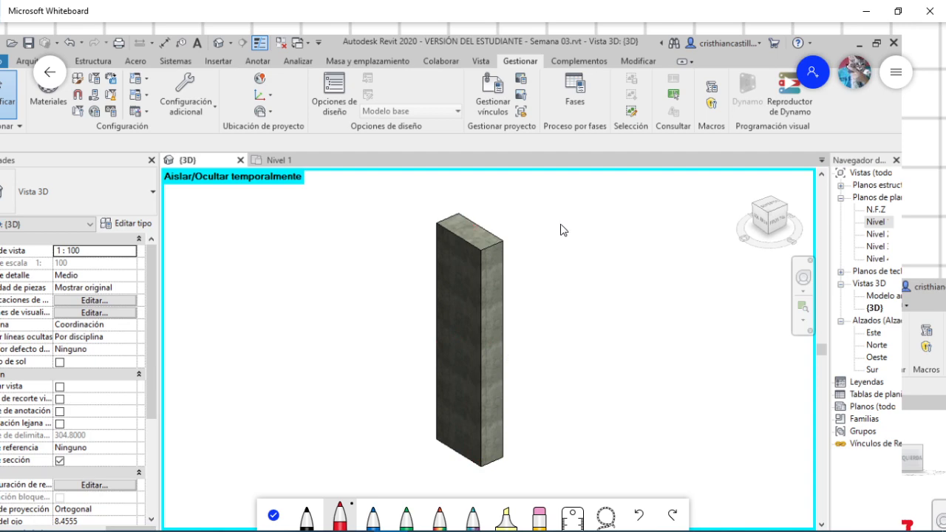
Step: Switch to Dynamo and move the Geometry.Explode node closer to Element.Geometry, roughly level with it
ctrl+scroll(559, 227, down, 3)
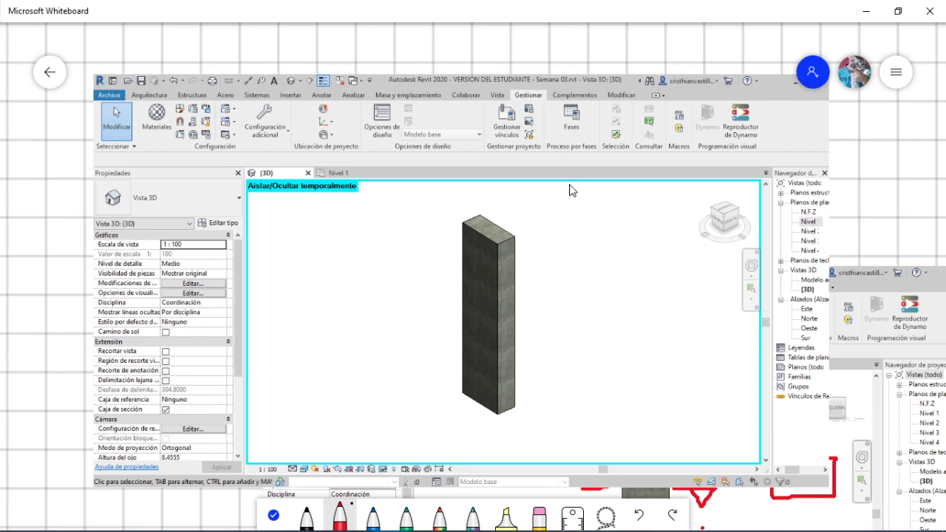
key(alt+Tab)
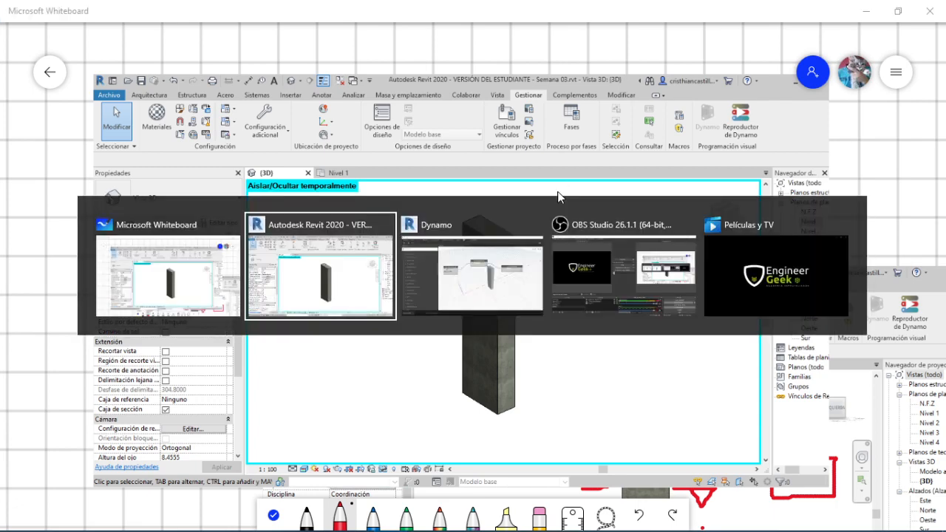
key(alt+Tab)
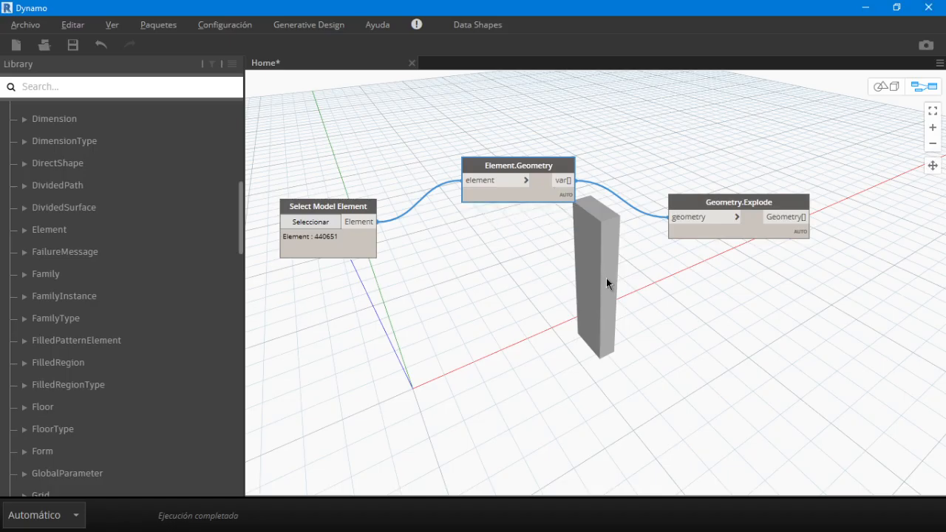
middle_drag(606, 278, 324, 281)
scroll(430, 288, down, 1)
middle_drag(430, 288, 563, 292)
drag(554, 255, 509, 224)
scroll(377, 263, down, 2)
middle_drag(444, 286, 534, 304)
scroll(343, 299, up, 2)
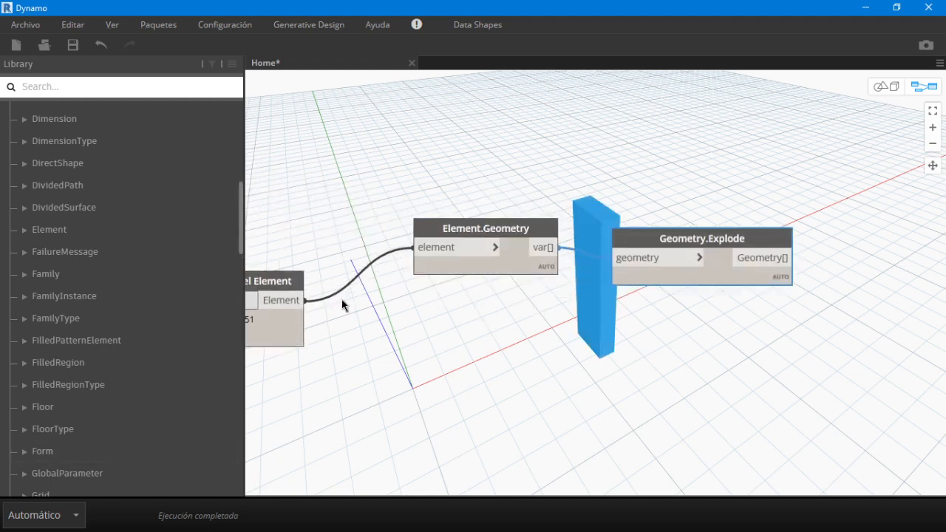
Step: Move the Select Model Element node nearer to Element.Geometry and nudge Geometry.Explode slightly into line
drag(289, 277, 383, 219)
scroll(611, 326, down, 2)
middle_drag(523, 304, 287, 273)
scroll(287, 273, up, 2)
click(565, 233)
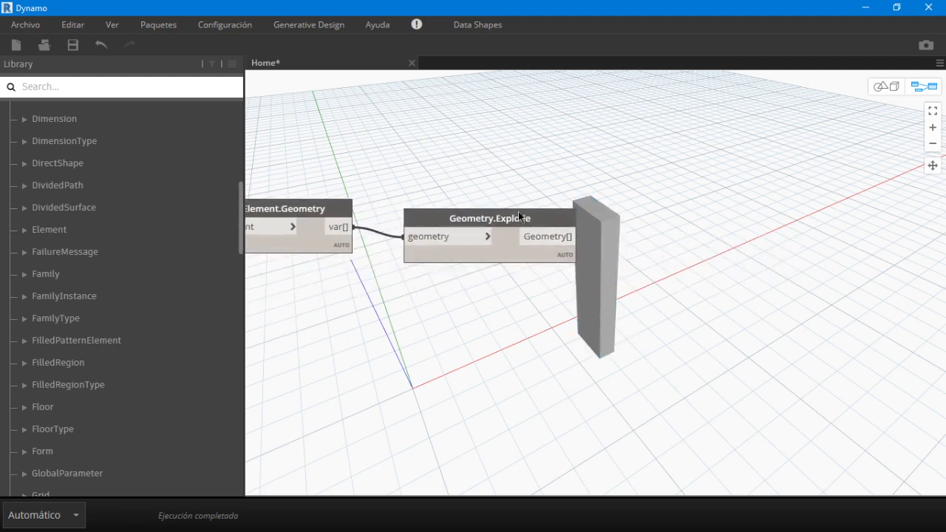
drag(475, 218, 469, 215)
Step: Add a List.Flatten node, connect the Geometry.Explode output to its list input and place it below Geometry.Explode
click(535, 361)
right_click(540, 355)
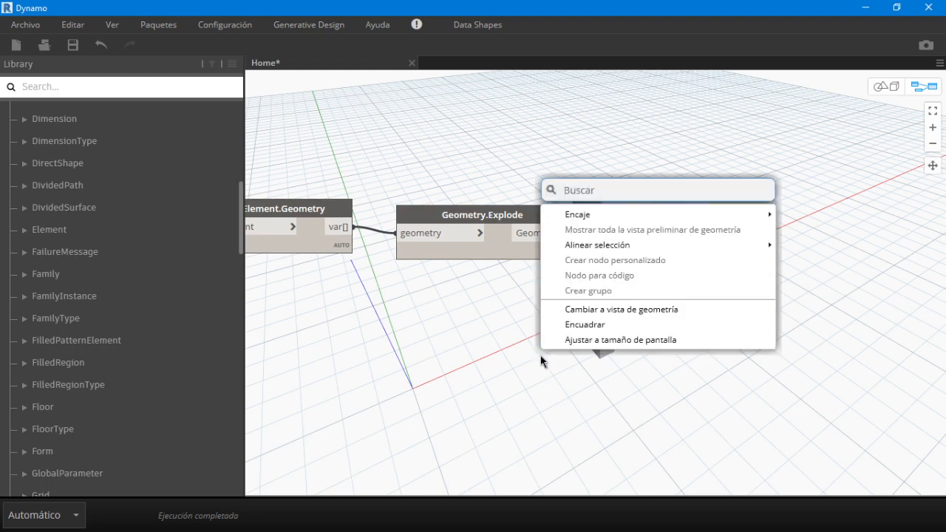
text(f)
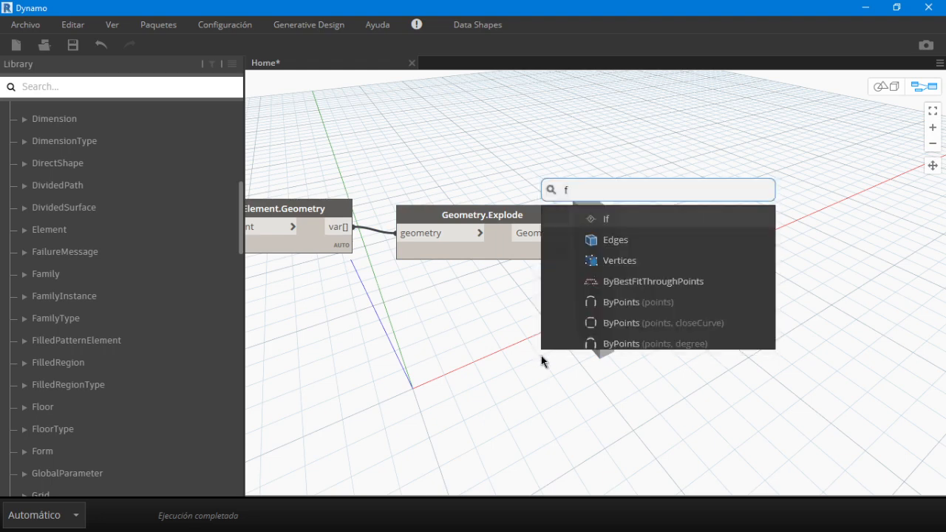
text(latt)
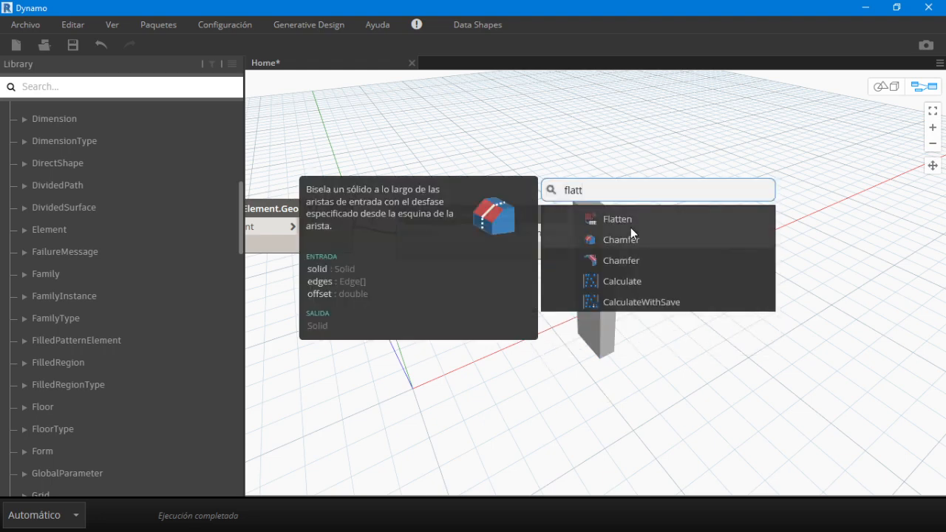
click(633, 223)
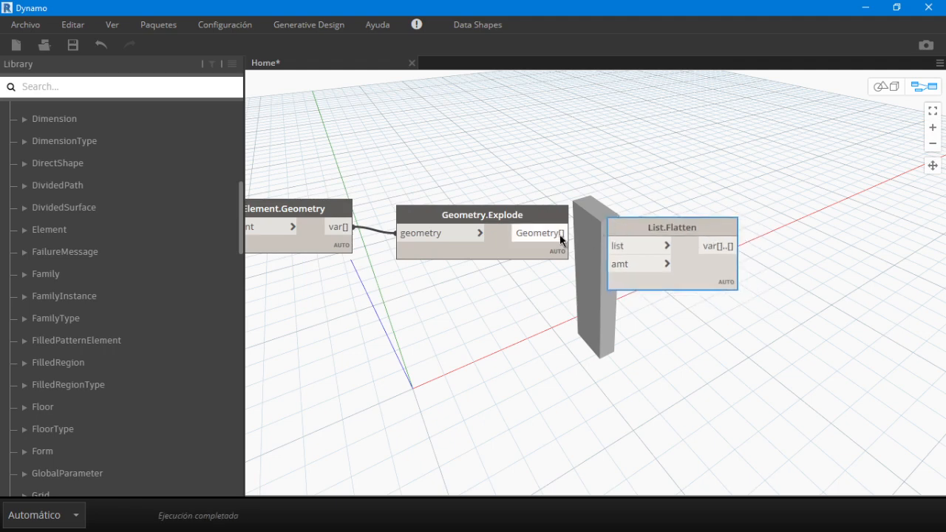
drag(566, 232, 613, 245)
drag(690, 271, 518, 327)
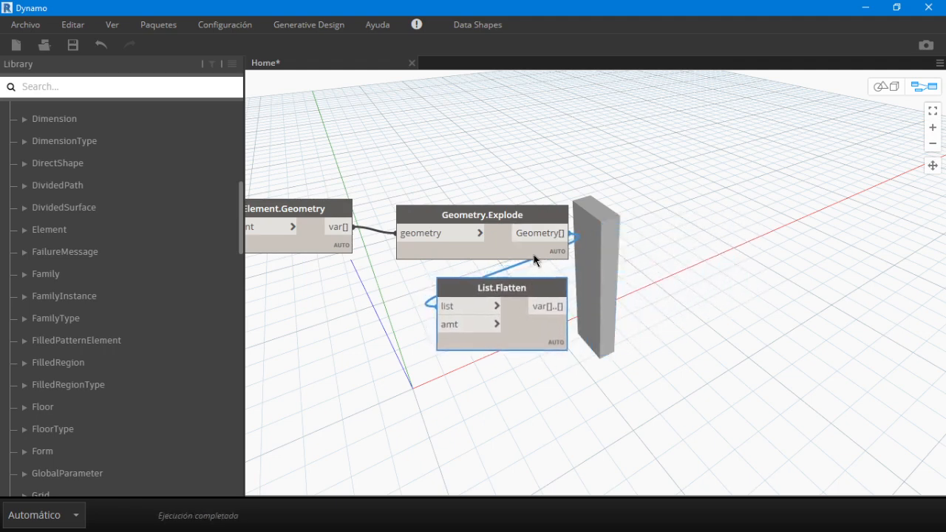
Step: Inspect the nested list of surfaces in the Geometry.Explode output preview, collapsing and expanding its sublist
mouse_move(538, 255)
click(555, 275)
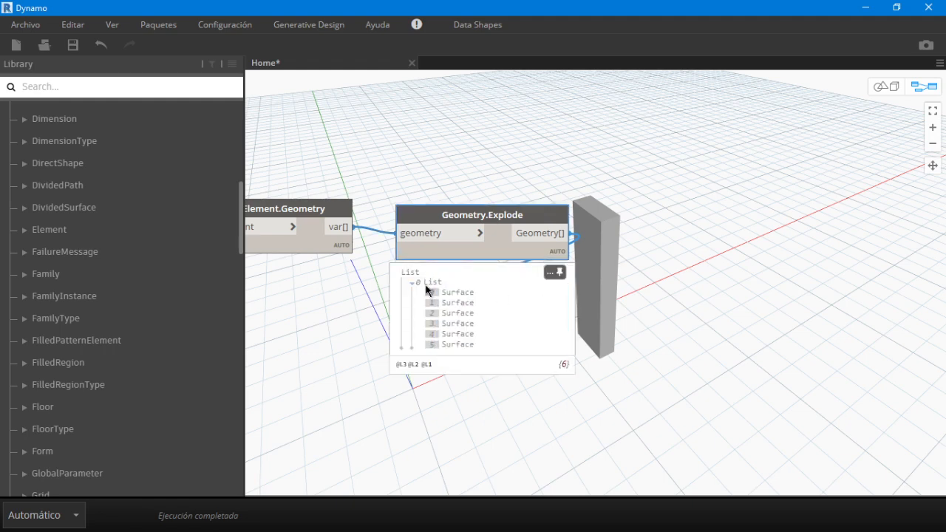
click(418, 283)
click(412, 283)
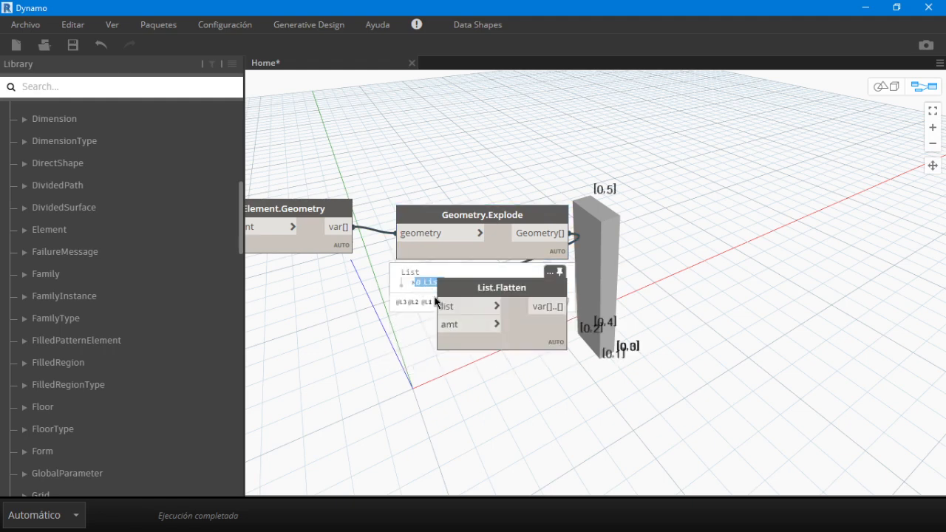
click(413, 283)
click(414, 283)
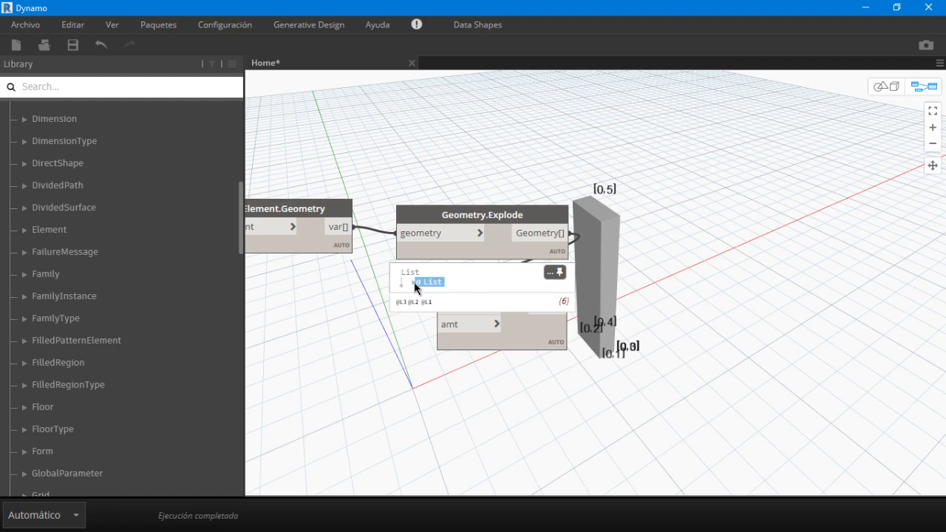
click(414, 283)
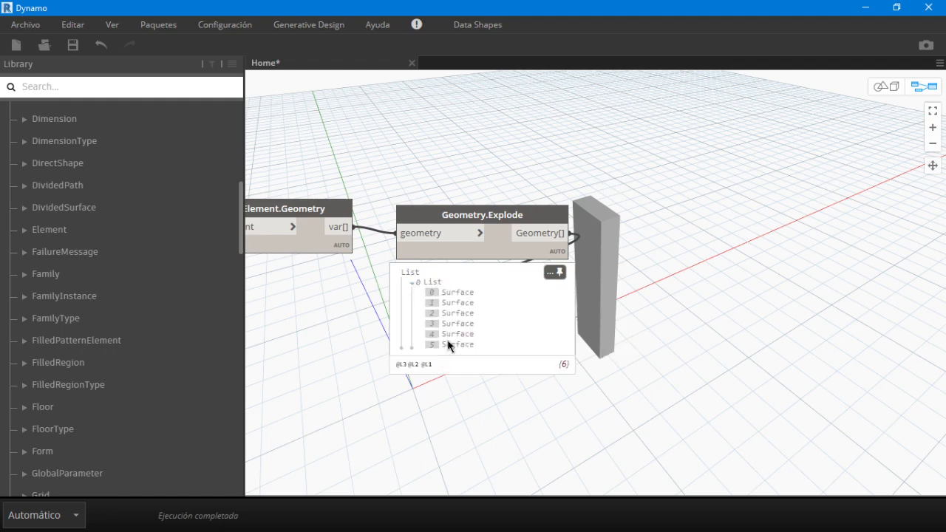
click(560, 273)
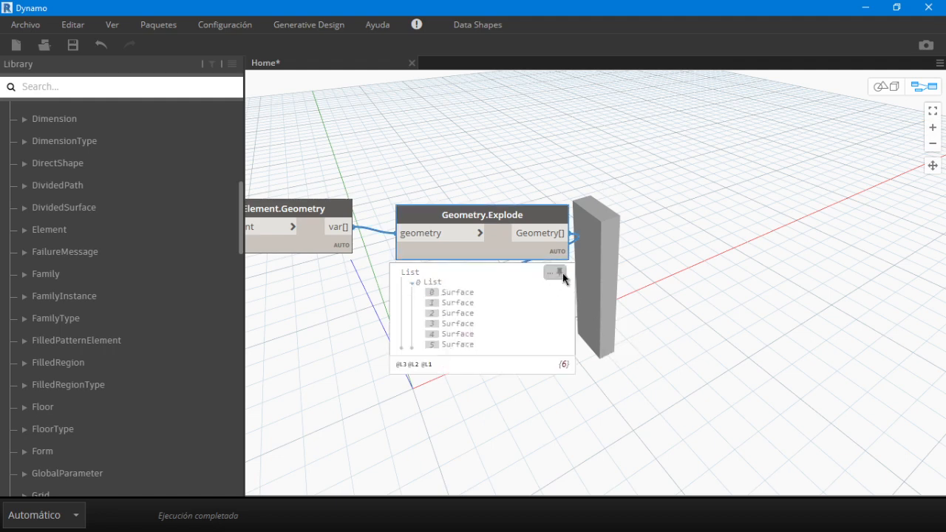
click(668, 267)
Step: Compare the List.Flatten output with the Geometry.Explode list side by side, then return List.Flatten below Geometry.Explode
mouse_move(551, 325)
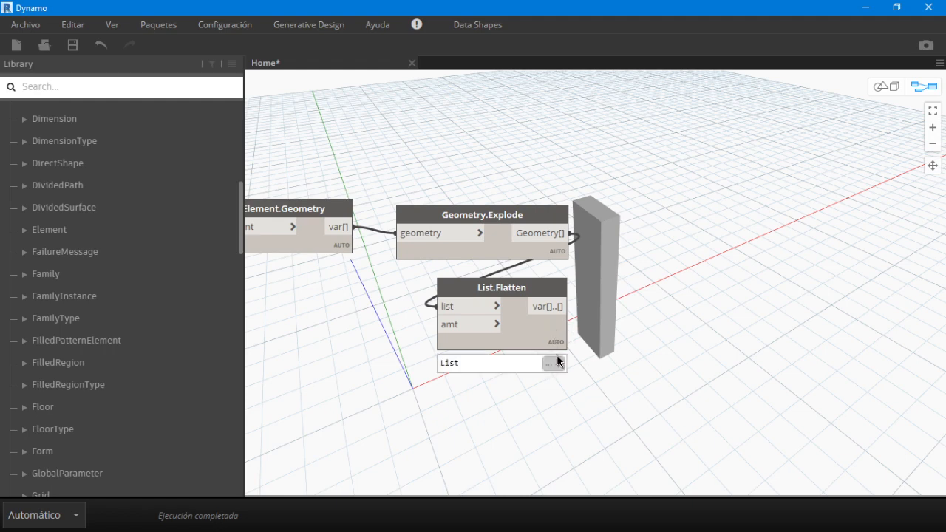
click(558, 361)
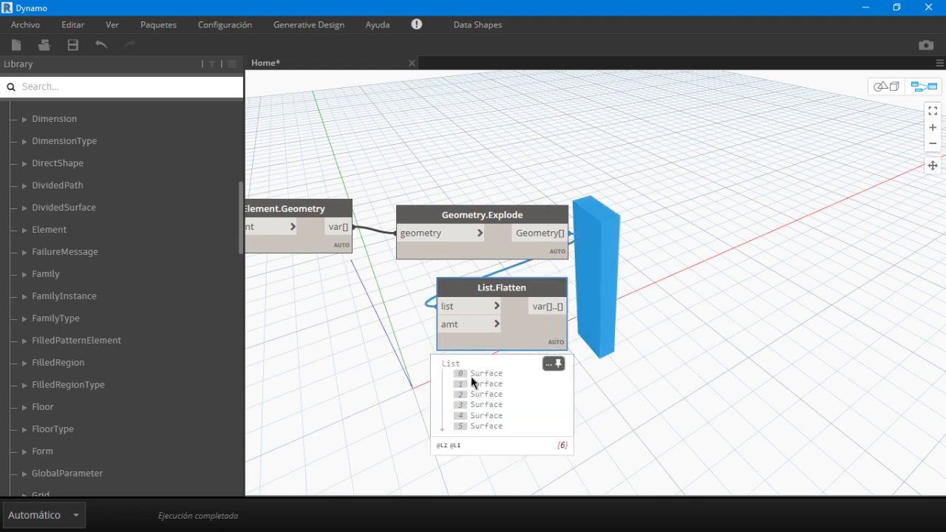
drag(521, 312, 680, 237)
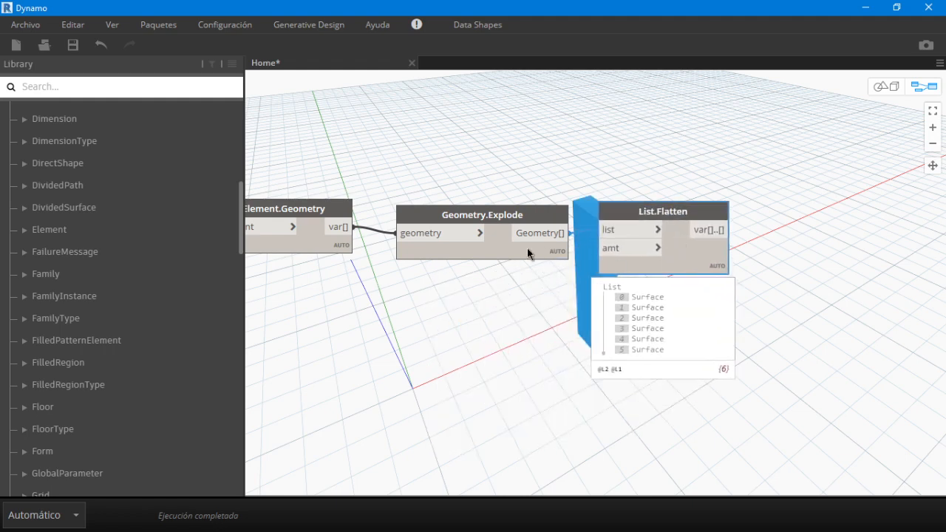
mouse_move(558, 270)
click(466, 294)
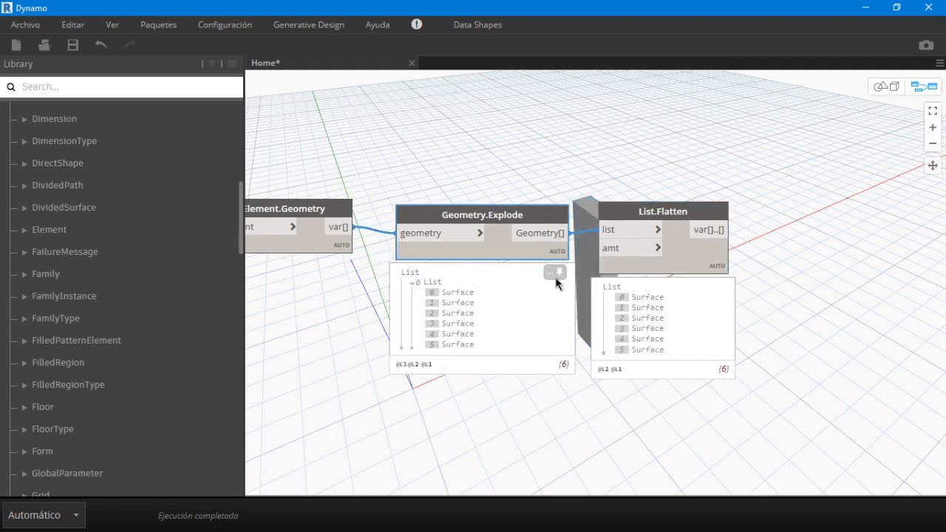
drag(678, 255, 512, 325)
click(644, 303)
Step: Find NormalAtParameter among the library's Surface geometry nodes and add a Surface.NormalAtParameter node to the graph
scroll(644, 303, down, 3)
scroll(644, 319, up, 4)
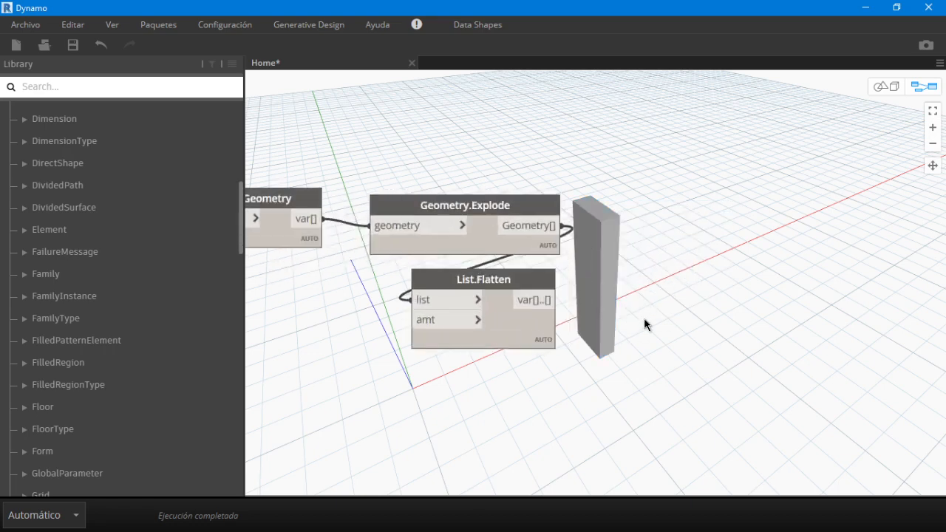
scroll(644, 323, up, 2)
scroll(42, 275, up, 6)
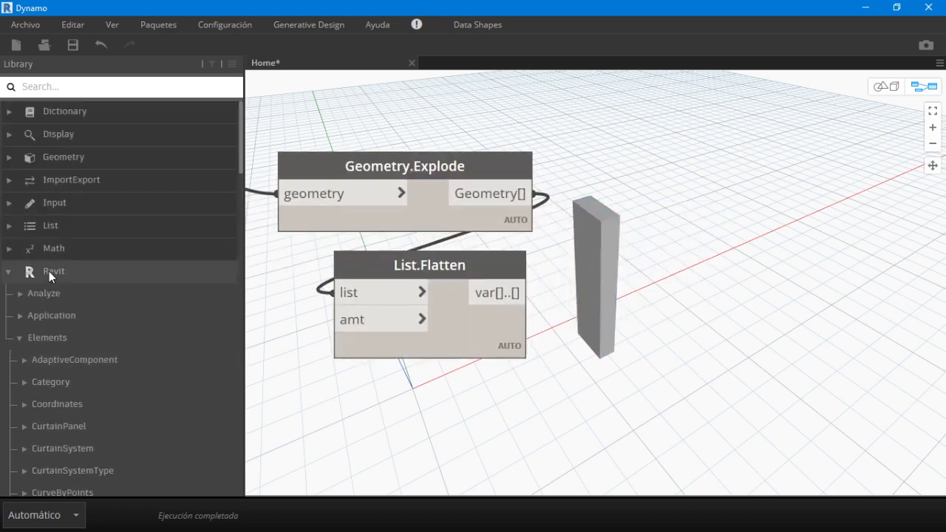
click(40, 273)
click(94, 159)
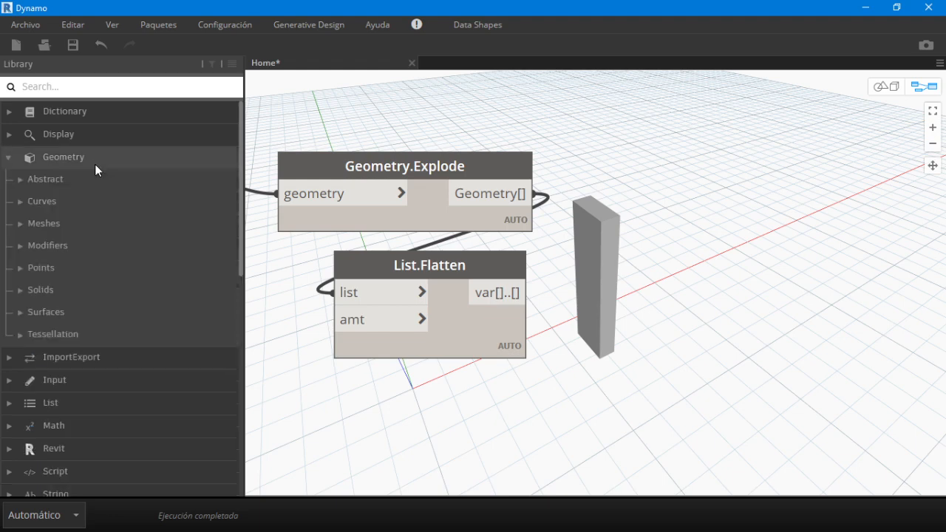
click(73, 307)
click(62, 379)
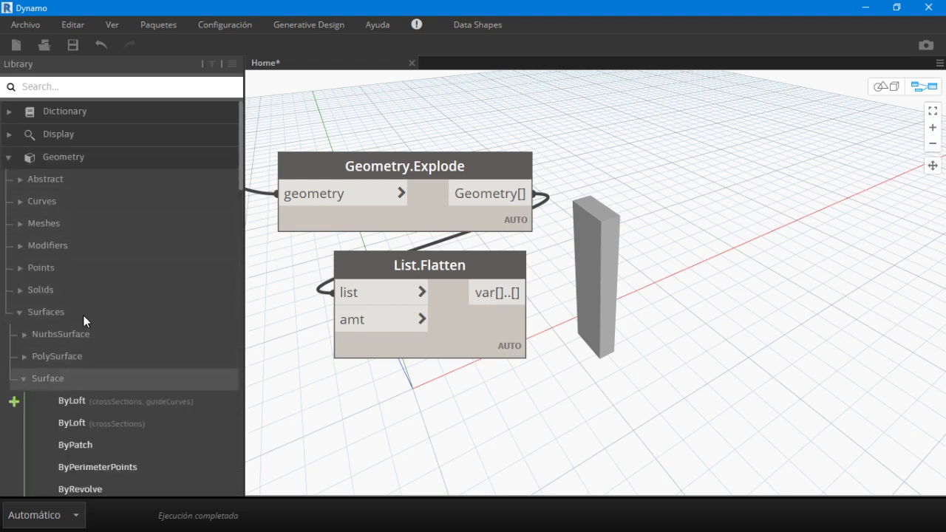
scroll(82, 314, down, 1)
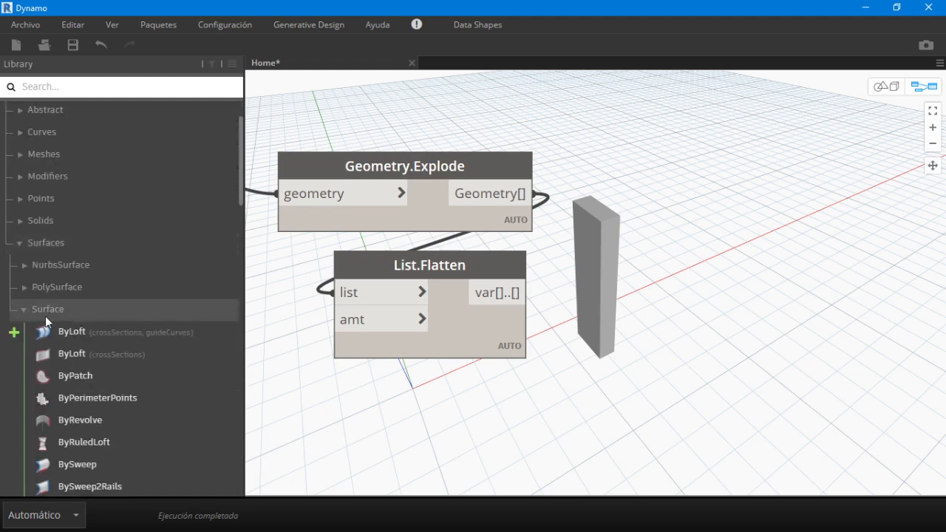
scroll(56, 318, down, 2)
scroll(119, 288, down, 1)
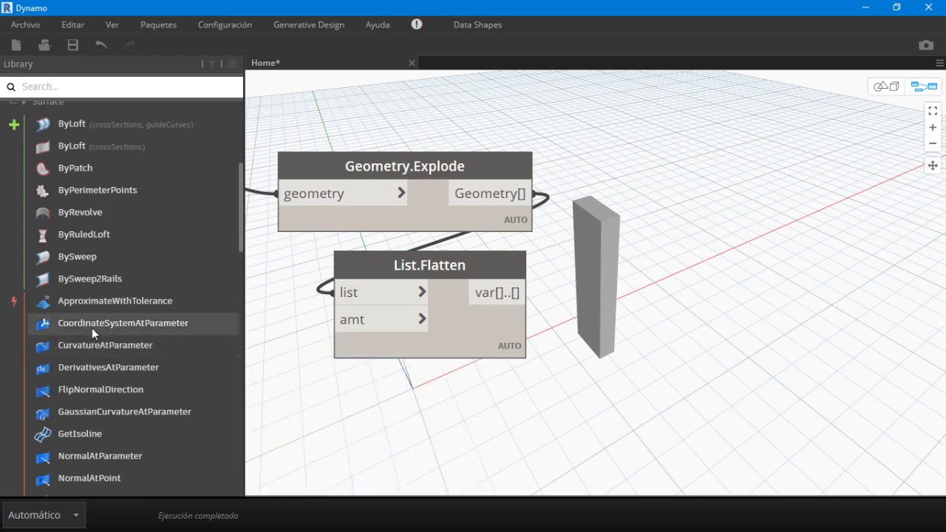
scroll(104, 392, down, 1)
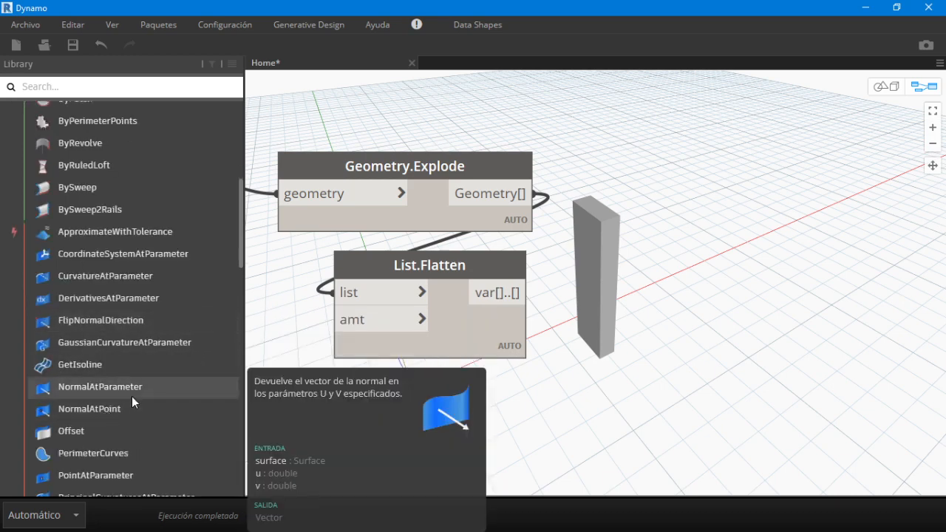
click(132, 393)
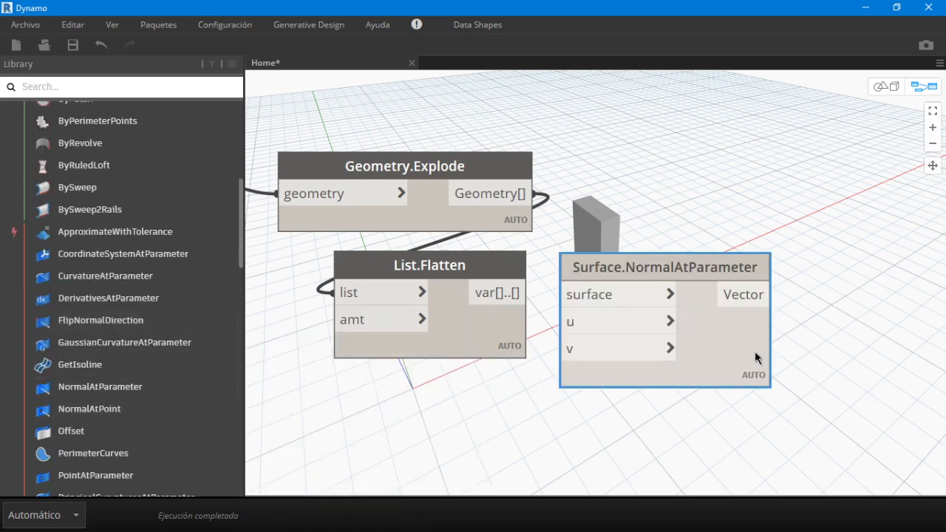
Step: Connect the List.Flatten output to the surface input of Surface.NormalAtParameter and position that node beside List.Flatten
click(520, 293)
click(591, 333)
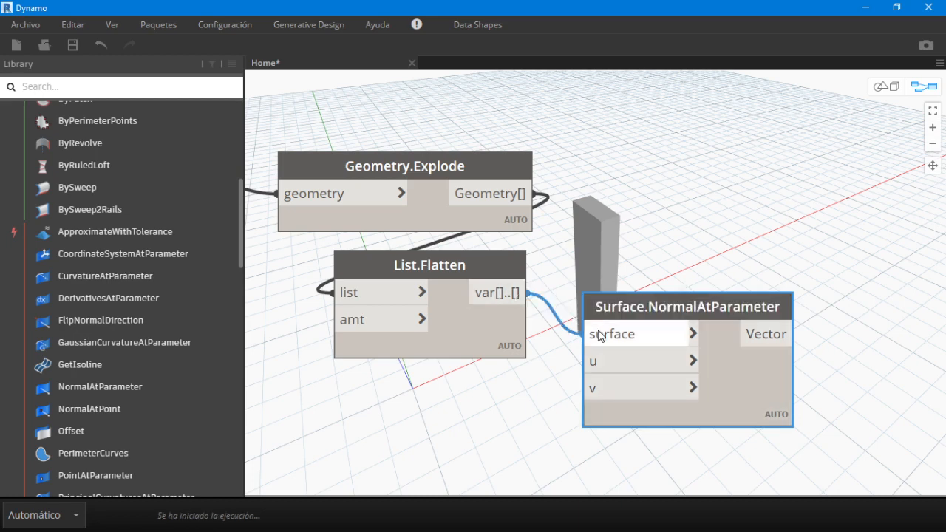
mouse_move(552, 279)
middle_down()
mouse_move(565, 262)
mouse_move(578, 190)
middle_up()
drag(781, 295, 778, 326)
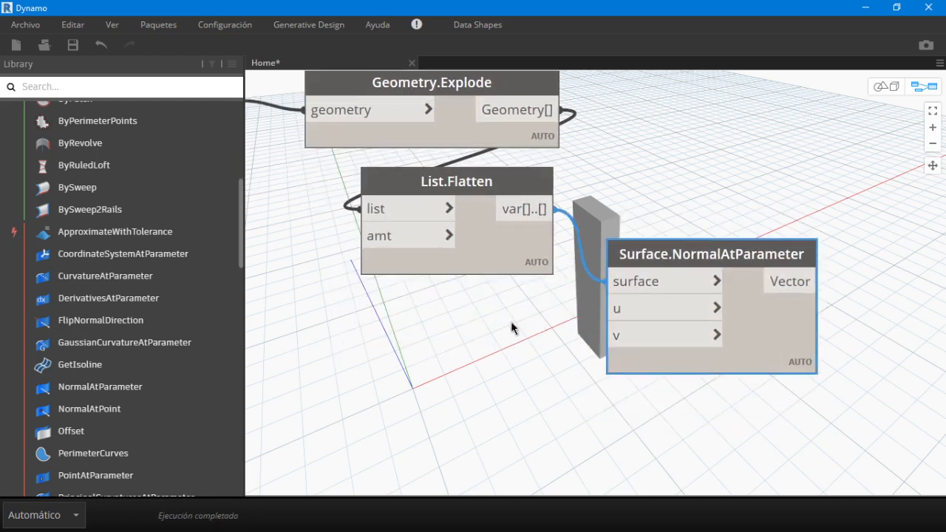
Step: Add an empty Code Block below the List.Flatten node
click(467, 327)
double_click(466, 325)
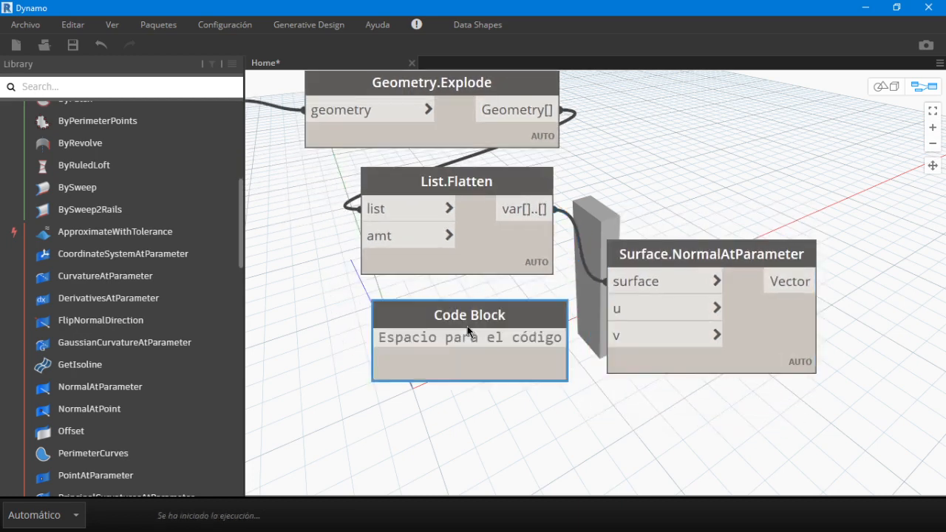
Step: Enter 0.5 in the code block, connect it to the u and v inputs of Surface.NormalAtParameter, and place it beside that node
text(0.)
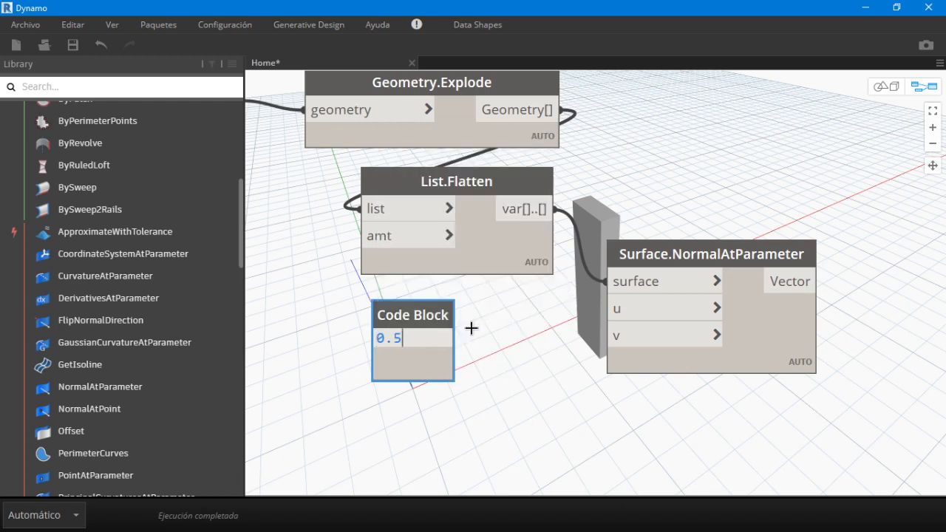
text(5)
click(471, 327)
click(444, 338)
click(605, 308)
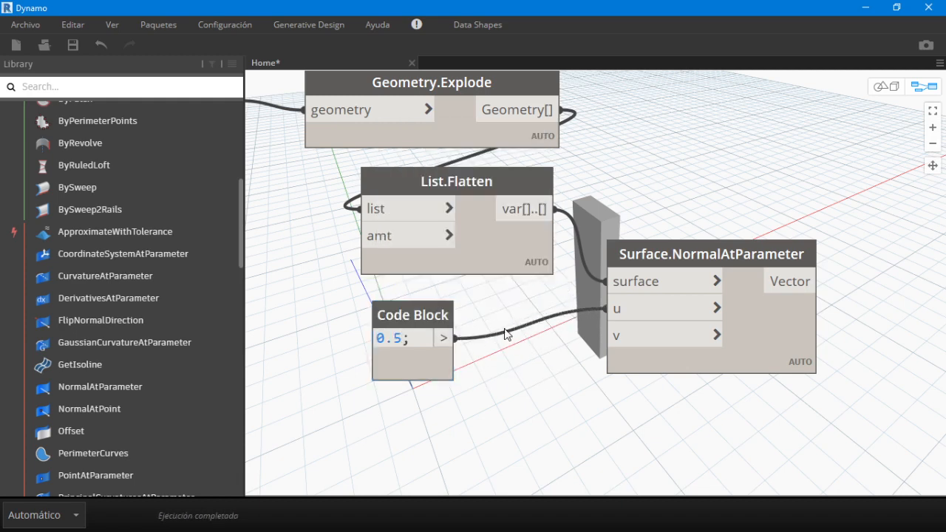
click(445, 337)
click(647, 337)
drag(442, 318, 540, 310)
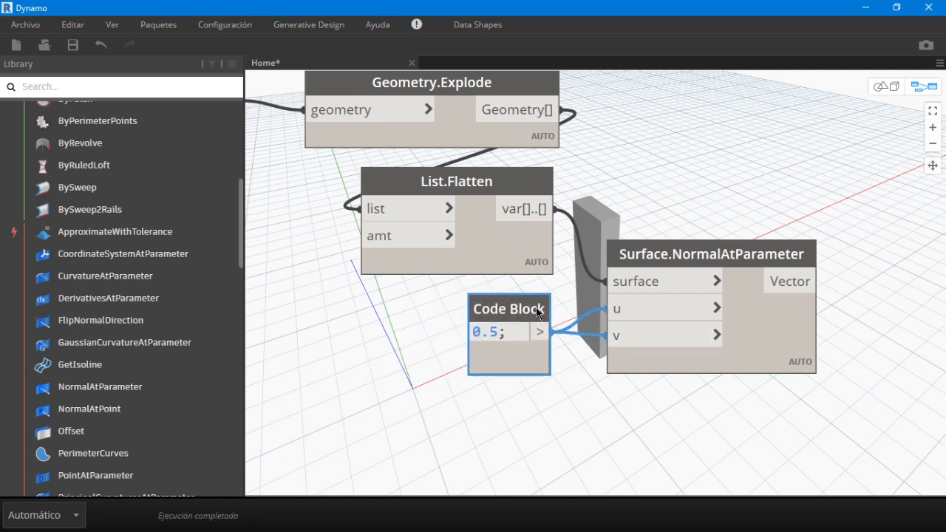
Step: Examine the normal vectors output by Surface.NormalAtParameter, focusing on the first vector in the list
scroll(539, 310, down, 1)
middle_drag(625, 353, 565, 328)
mouse_move(680, 311)
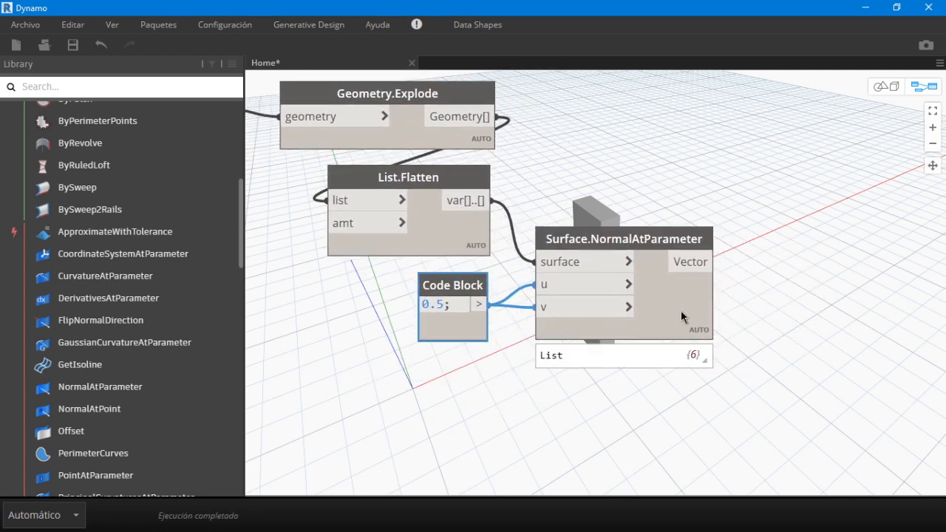
click(700, 356)
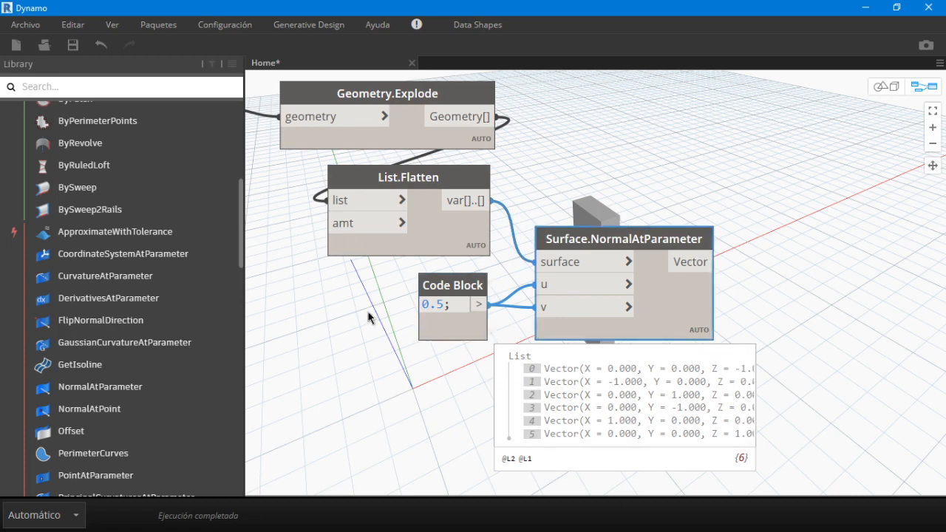
mouse_move(566, 378)
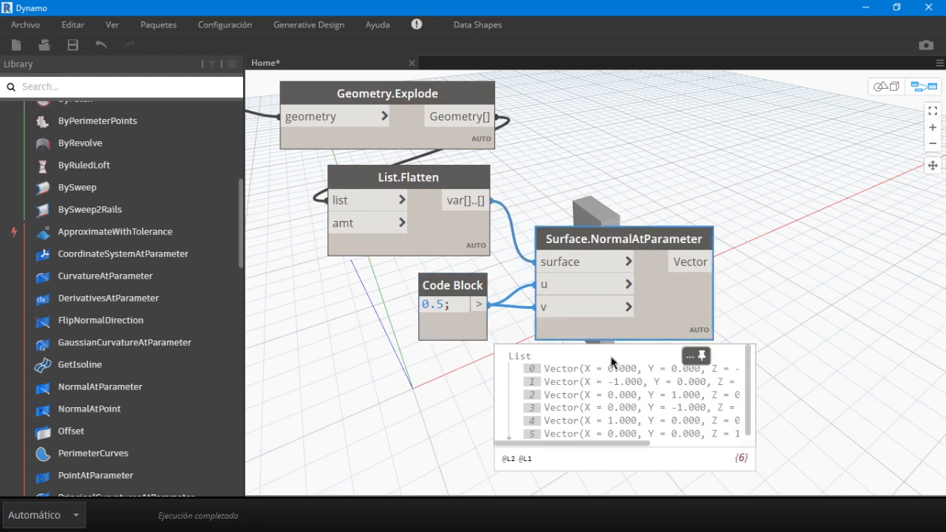
click(592, 364)
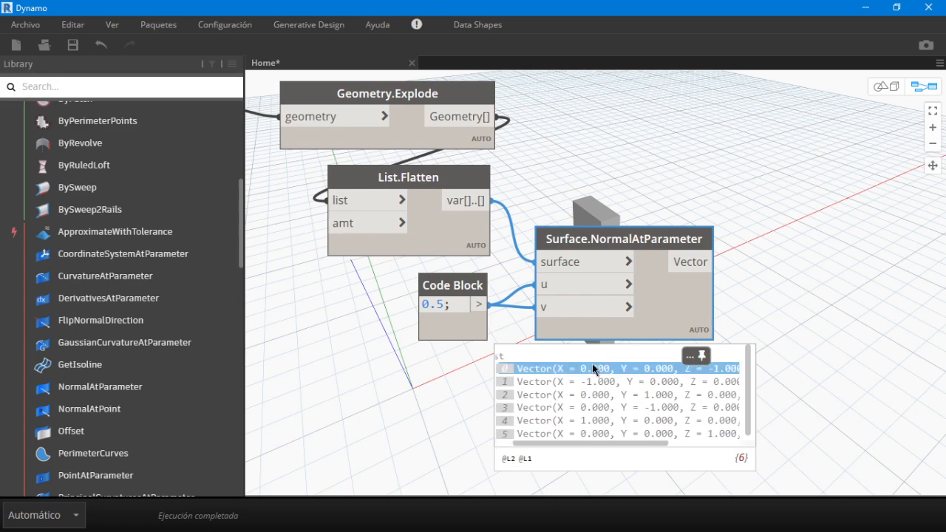
Step: Switch to Microsoft Whiteboard, draw a short upward stroke at the column's top face, and return to Dynamo
key(alt+Tab)
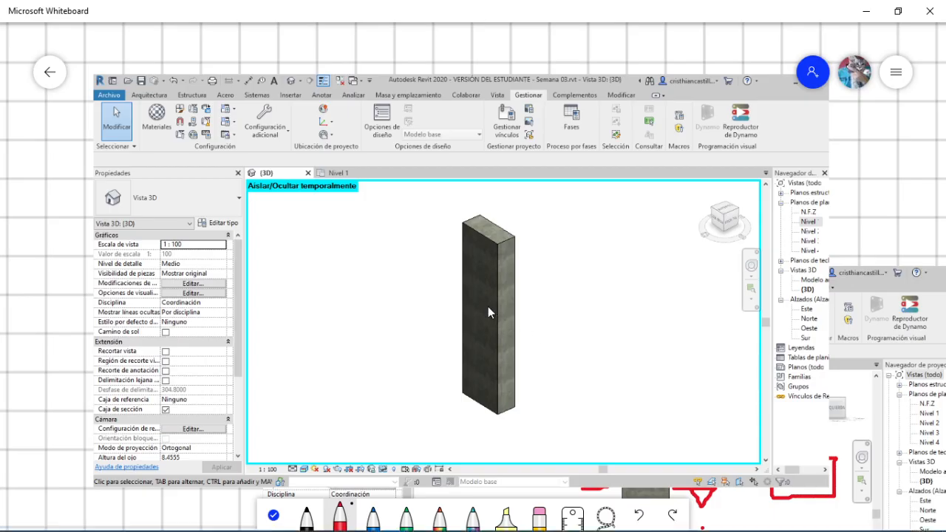
drag(489, 220, 487, 198)
key(alt+Tab)
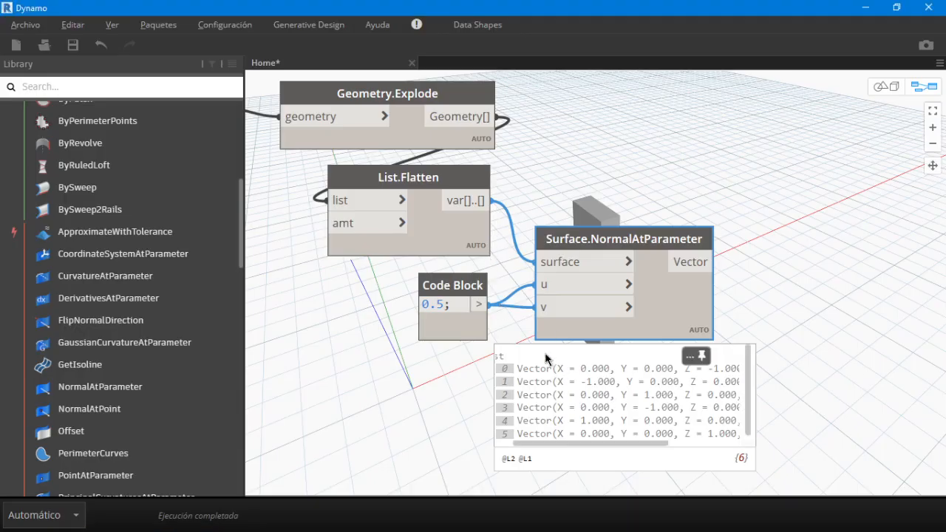
mouse_move(473, 270)
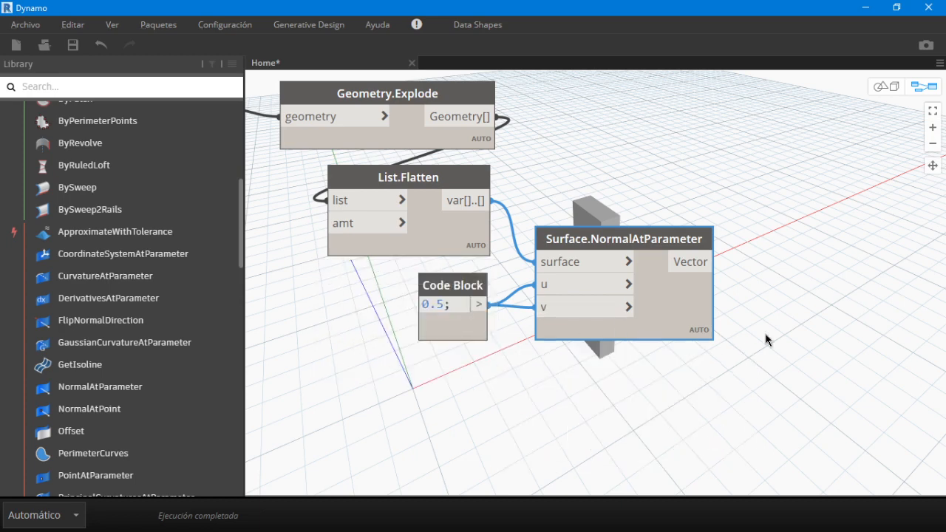
scroll(781, 320, down, 2)
middle_drag(783, 319, 603, 343)
scroll(550, 329, up, 2)
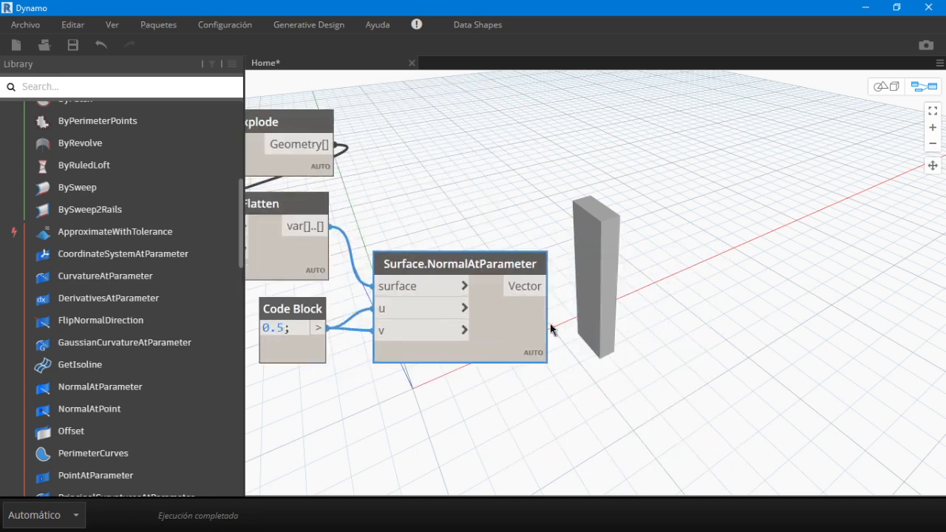
right_click(660, 321)
text(z)
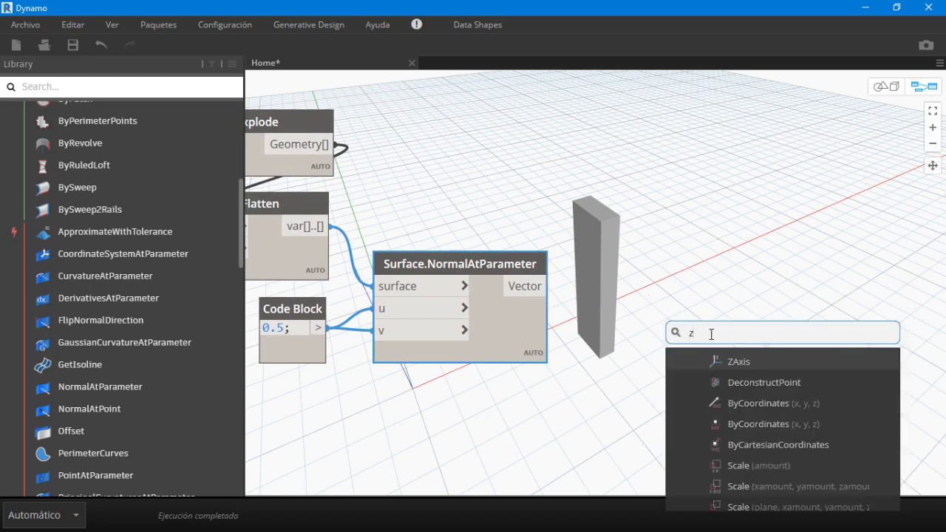
click(698, 272)
Step: Add a Vector.Z node from the library's Geometry Abstract Vector category and connect the Vector output of Surface.NormalAtParameter to it
scroll(83, 242, up, 3)
scroll(87, 242, up, 3)
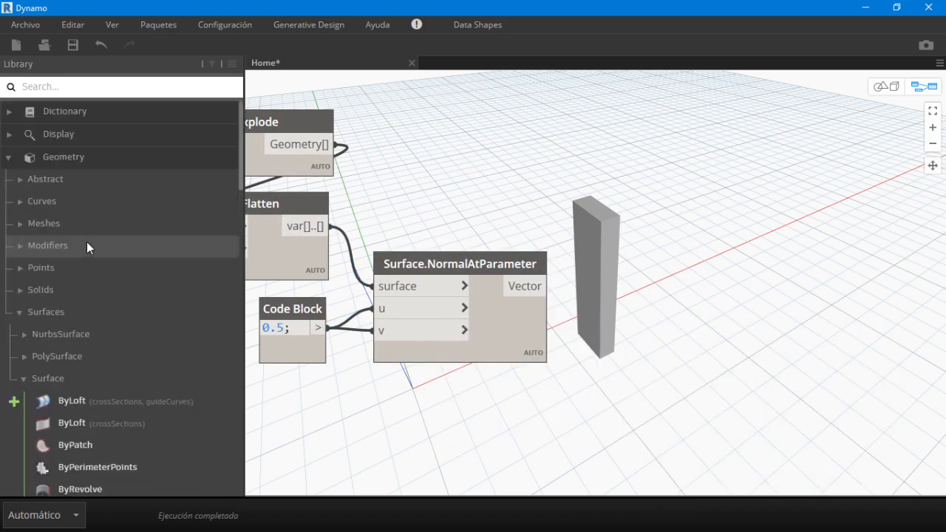
click(98, 179)
click(54, 333)
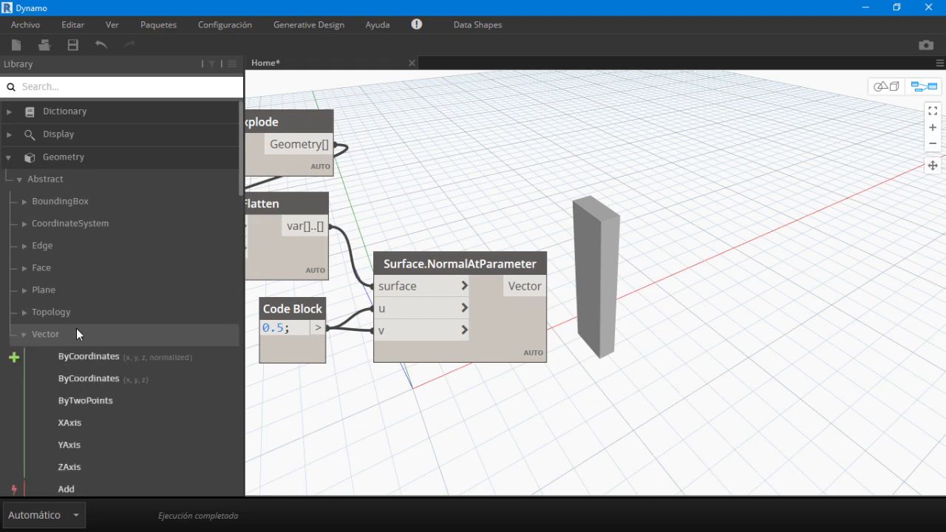
scroll(78, 329, down, 8)
scroll(111, 361, down, 3)
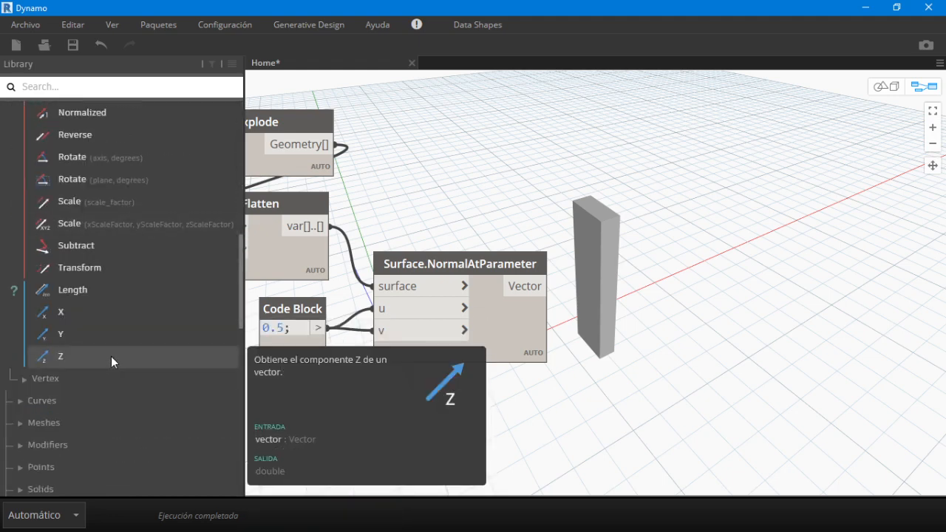
click(111, 357)
drag(705, 339, 713, 325)
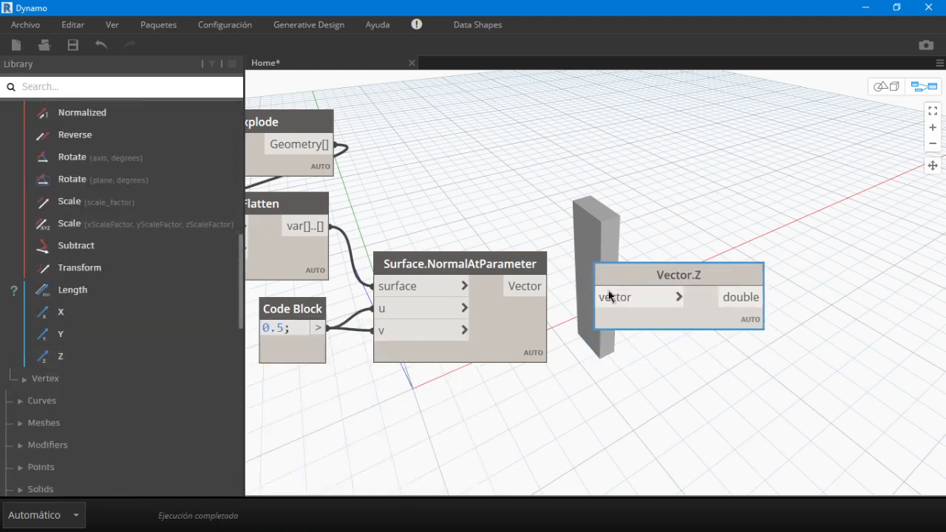
drag(550, 287, 606, 300)
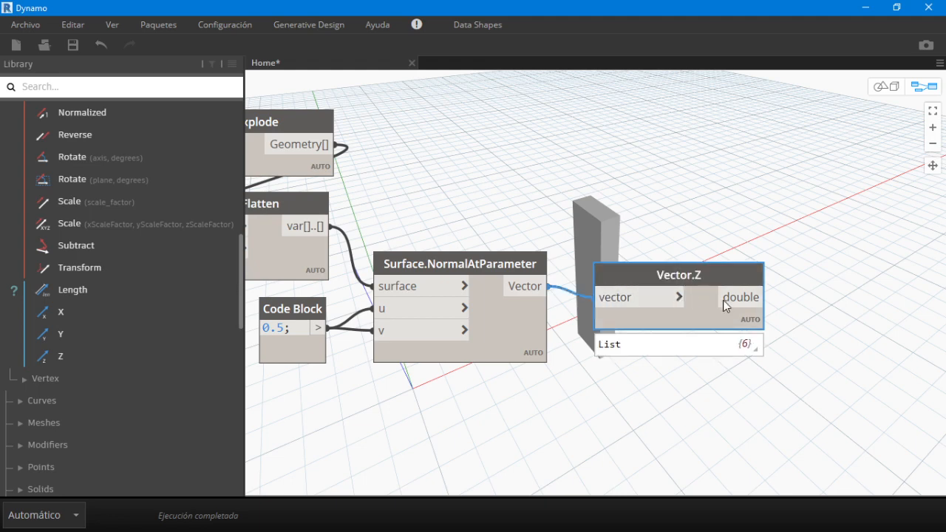
Step: Examine the Z components listed by Vector.Z, checking the items at index 0 and index 5
click(745, 343)
middle_drag(824, 347, 826, 310)
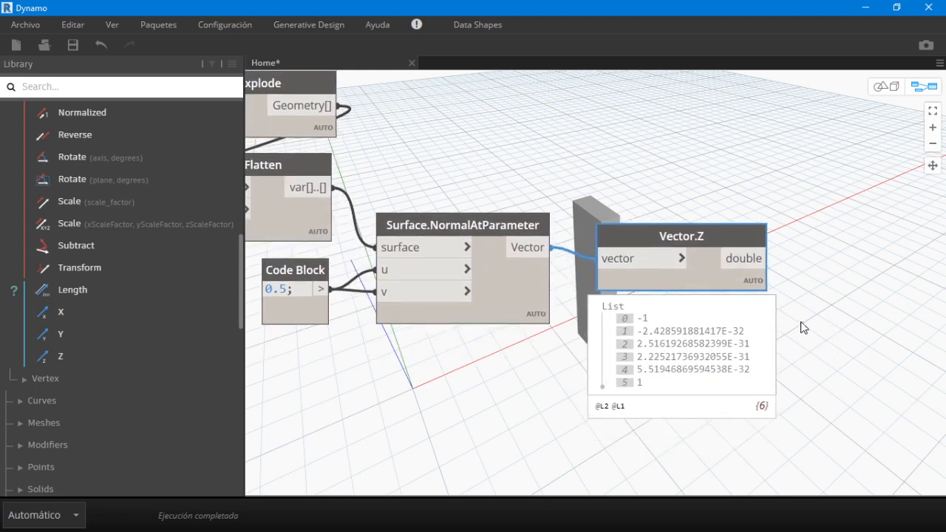
scroll(803, 327, down, 1)
scroll(644, 333, up, 2)
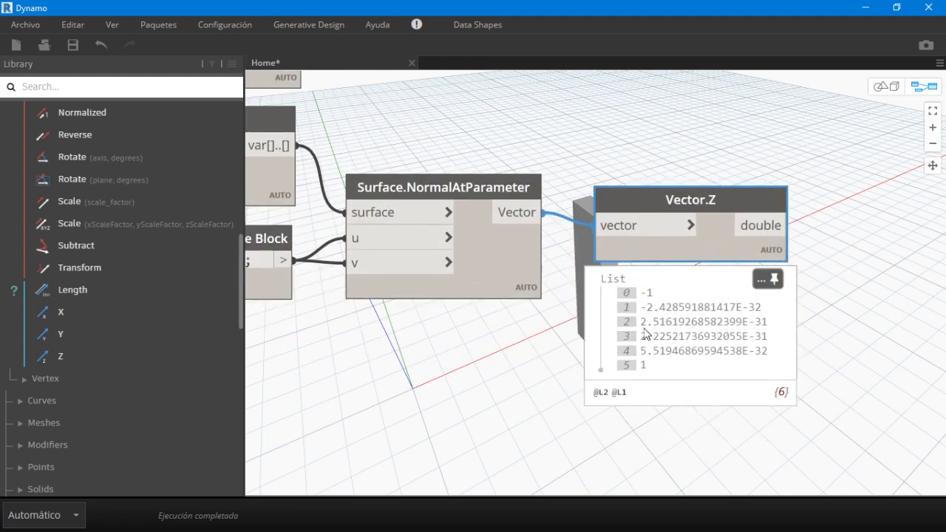
click(637, 293)
click(633, 365)
click(633, 368)
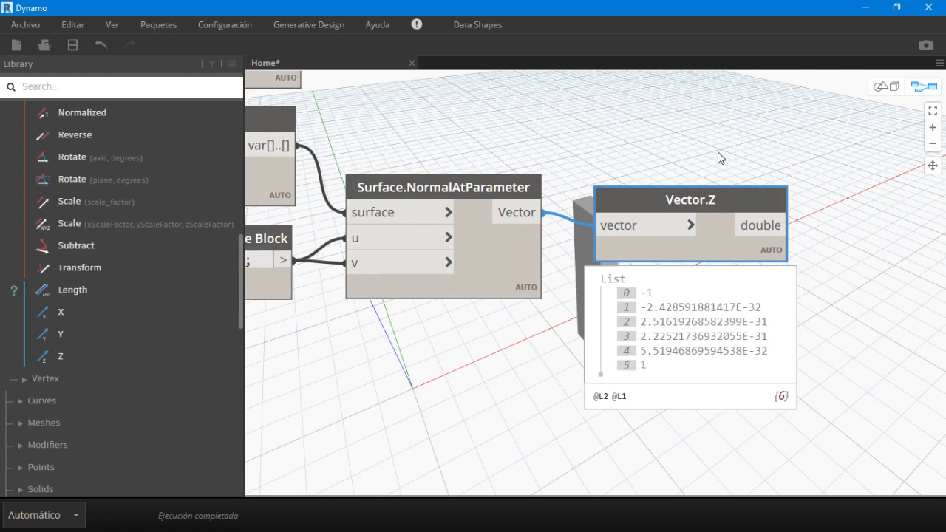
Step: Move List.Flatten, the 0.5 code block, Surface.NormalAtParameter and Vector.Z together to below Geometry.Explode
scroll(707, 154, down, 4)
drag(744, 288, 445, 389)
drag(586, 336, 643, 409)
click(526, 279)
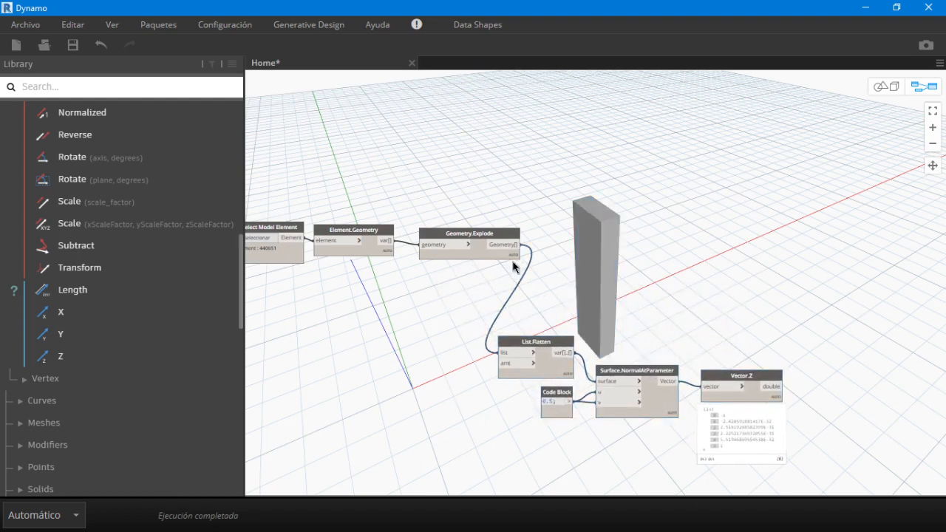
Step: Review the first and last values of the Vector.Z output again and unpin its preview
middle_drag(512, 266, 276, 162)
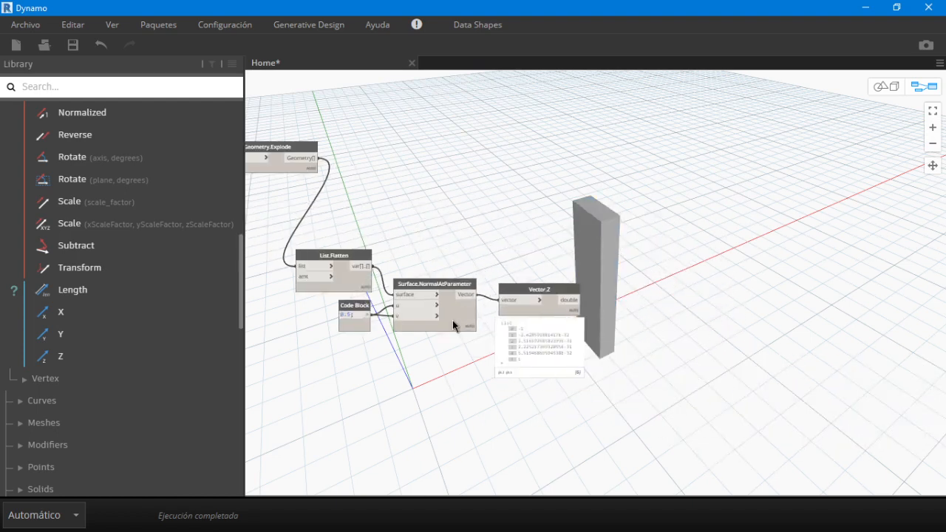
scroll(452, 325, up, 3)
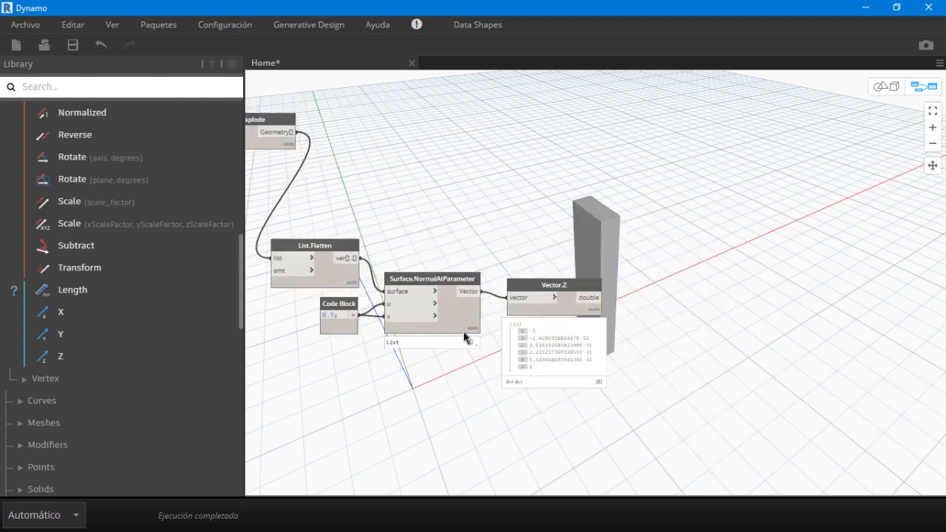
click(556, 332)
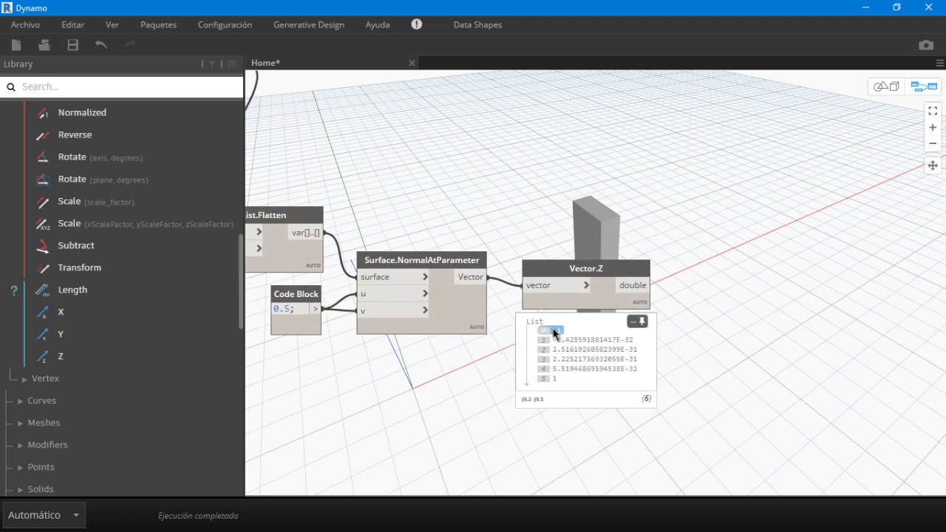
click(551, 378)
scroll(571, 422, up, 2)
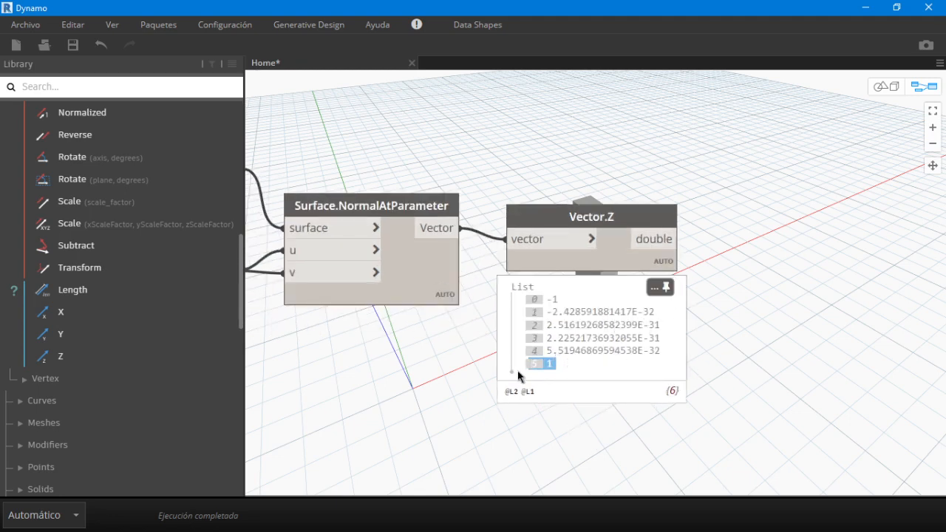
click(660, 286)
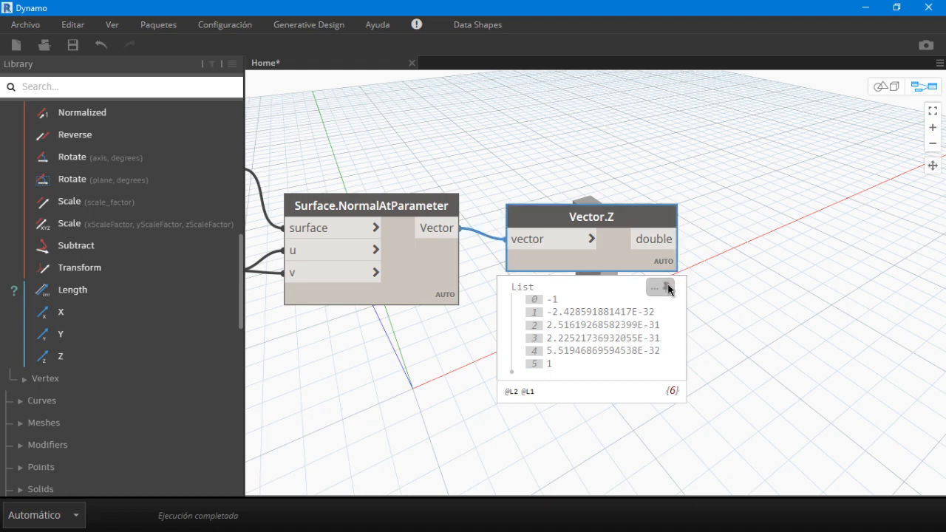
Step: Add an == node beside Vector.Z and connect the double output of Vector.Z to its x input
scroll(655, 413, down, 3)
scroll(667, 388, down, 2)
click(677, 327)
scroll(688, 327, up, 3)
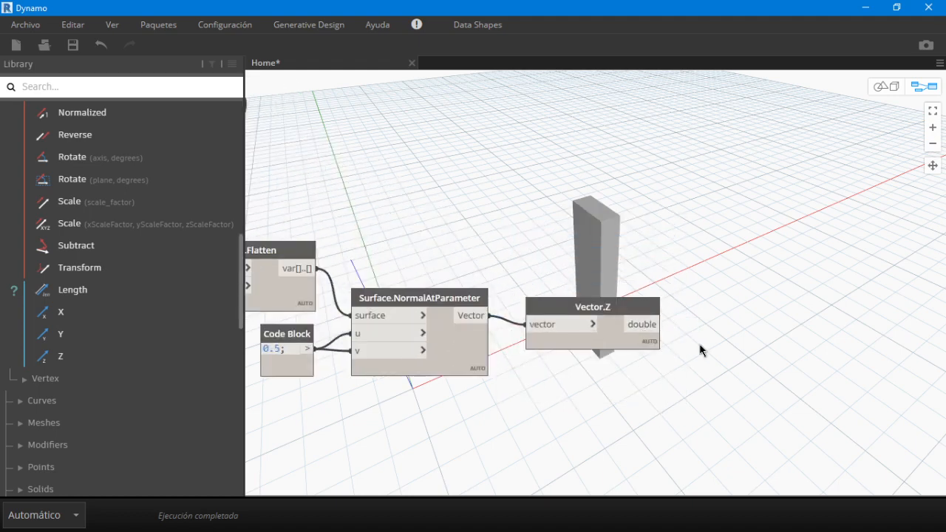
right_click(701, 348)
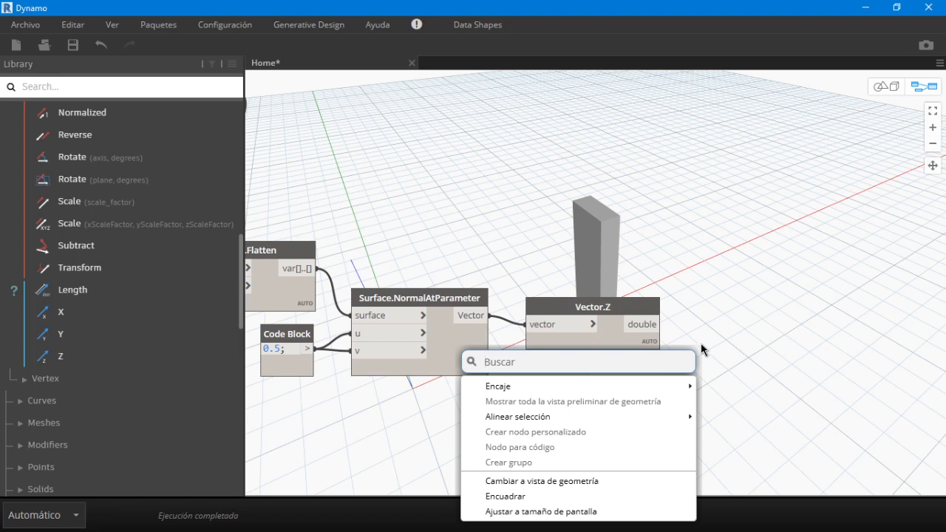
text(==)
click(618, 397)
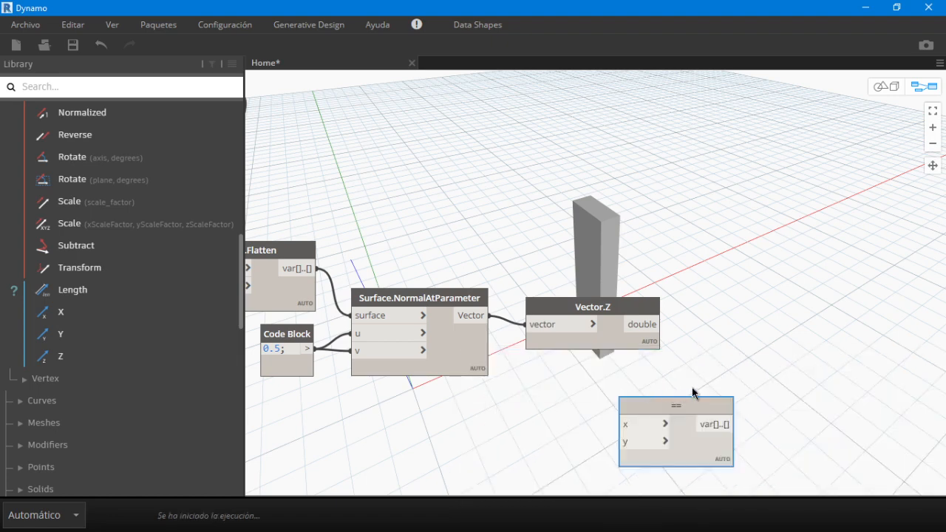
drag(654, 325, 726, 360)
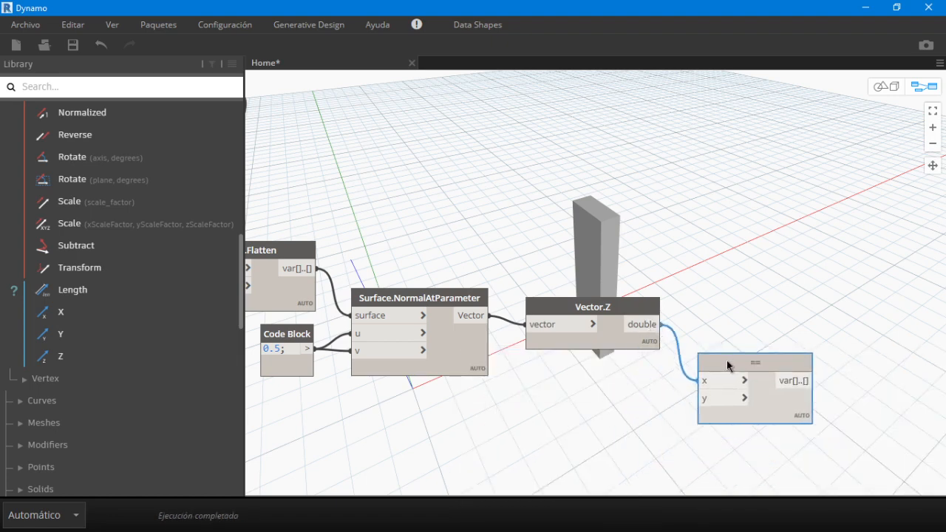
Step: Create a code block with the value 1 and connect it to the y input of the == node
double_click(585, 423)
text(1)
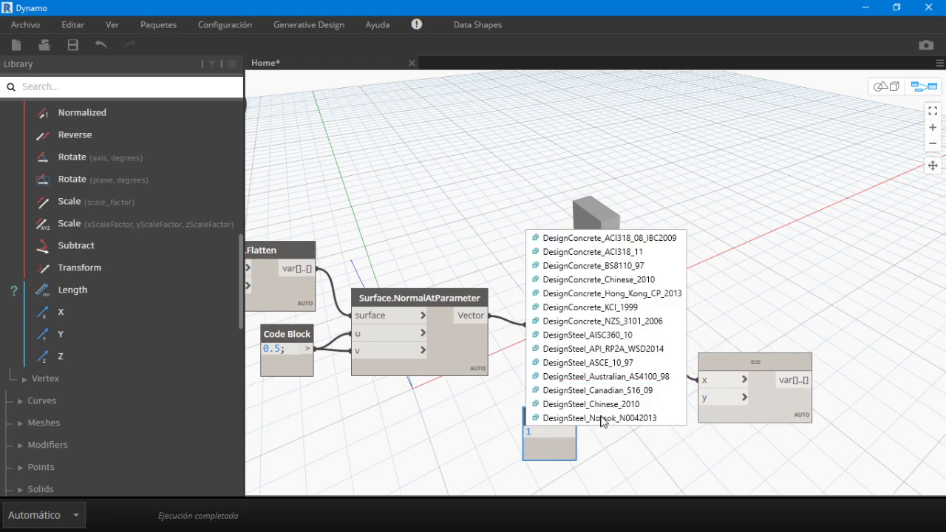
click(655, 463)
drag(578, 430, 664, 397)
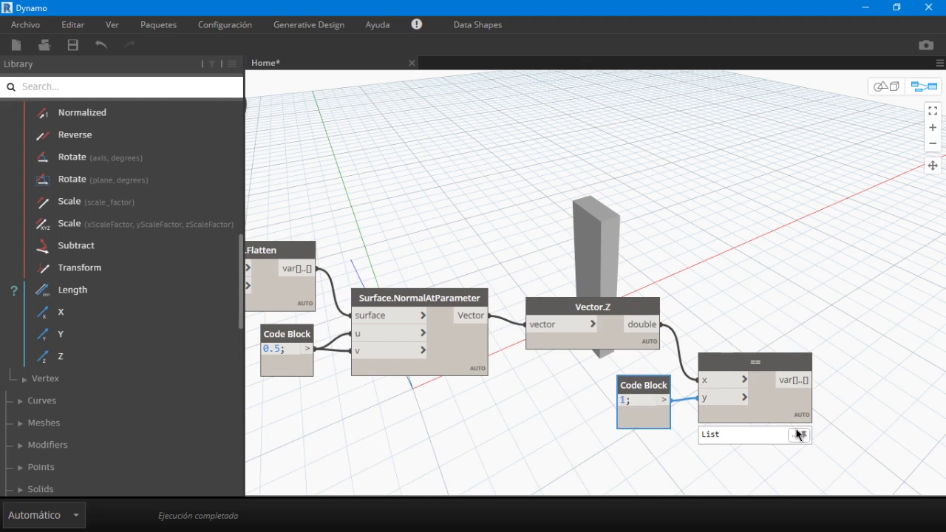
Step: Compare the true/false list of the == node with the values output by Vector.Z
click(796, 435)
middle_drag(840, 436, 810, 385)
scroll(809, 383, up, 2)
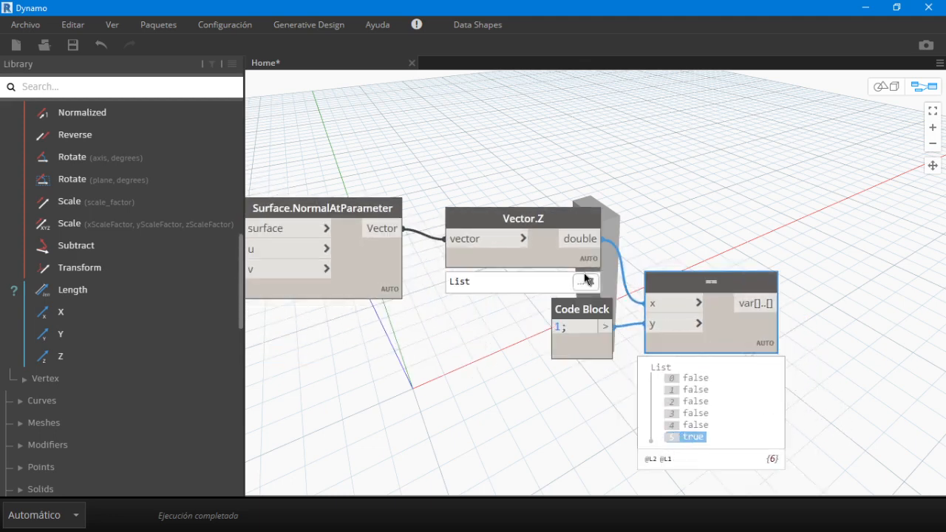
click(584, 280)
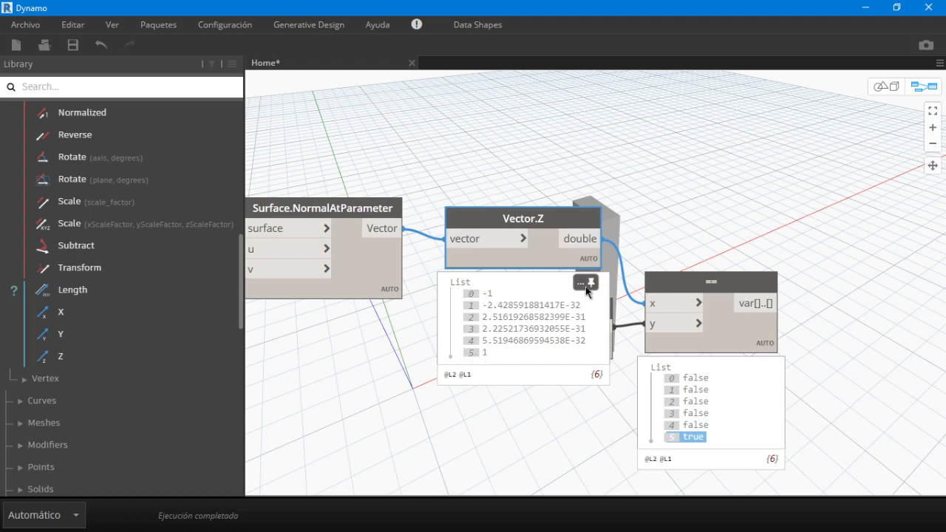
click(589, 283)
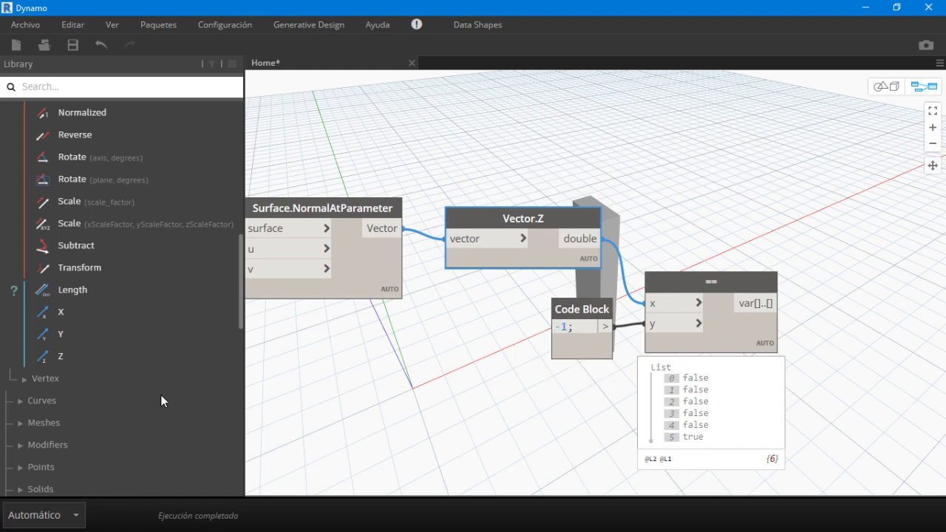
Step: Set the code block feeding the y input of the == node to -1 and unpin the node's preview
click(449, 383)
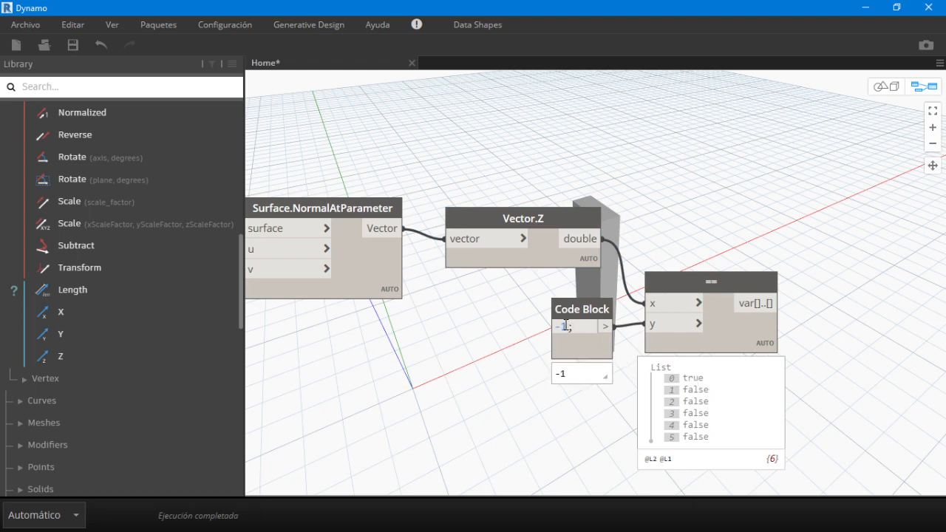
click(761, 366)
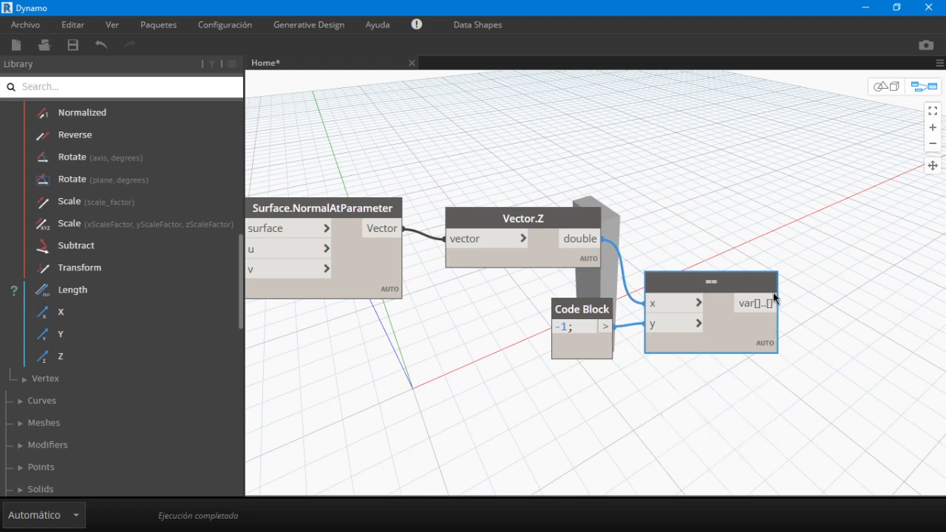
Step: Search for filter and add a List.FilterByBoolMask node beyond the == node
scroll(773, 297, up, 1)
middle_drag(773, 298, 626, 398)
right_click(646, 259)
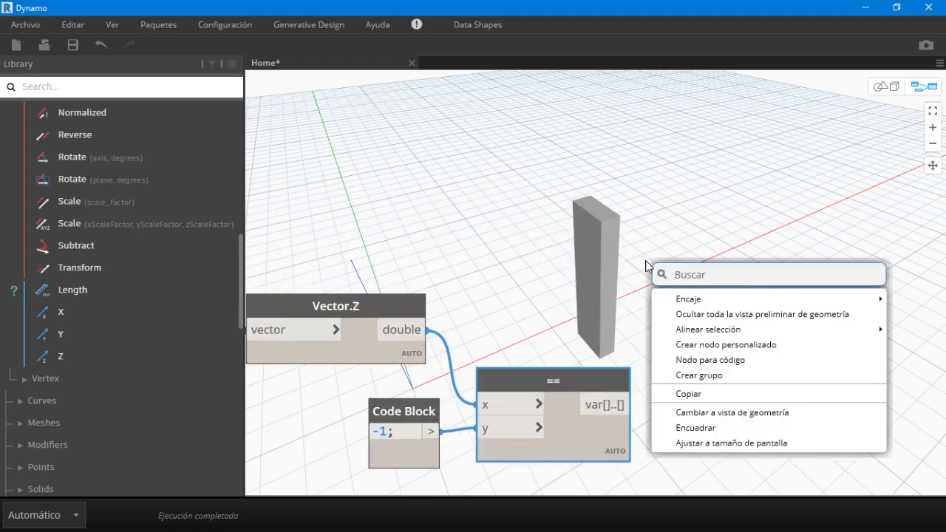
text(f)
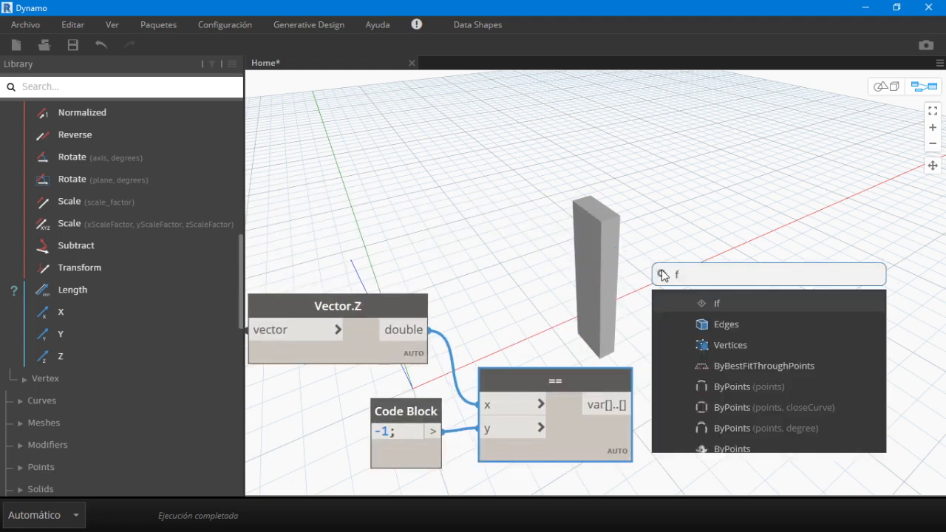
text(ilter)
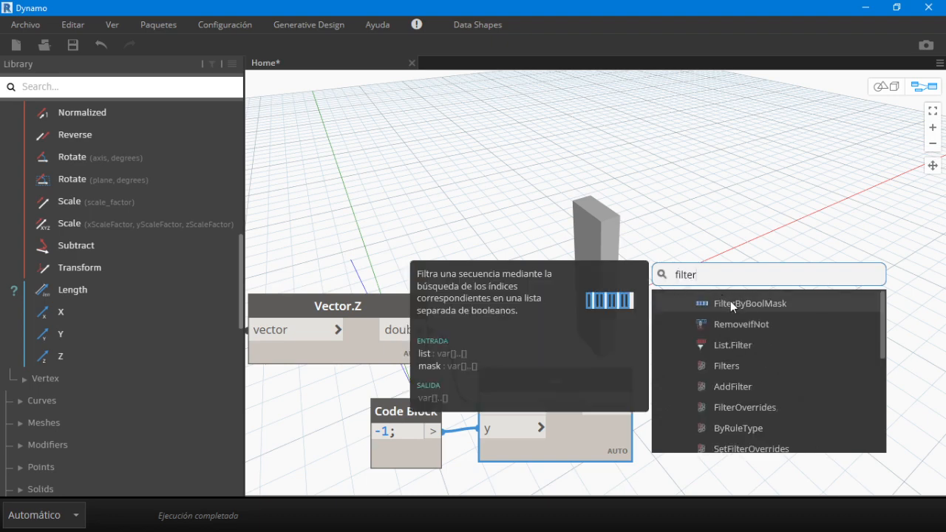
click(730, 300)
drag(740, 305, 732, 251)
Step: Connect the List.Flatten output to list and the == output to mask on List.FilterByBoolMask, and move List.Flatten higher
scroll(732, 251, down, 5)
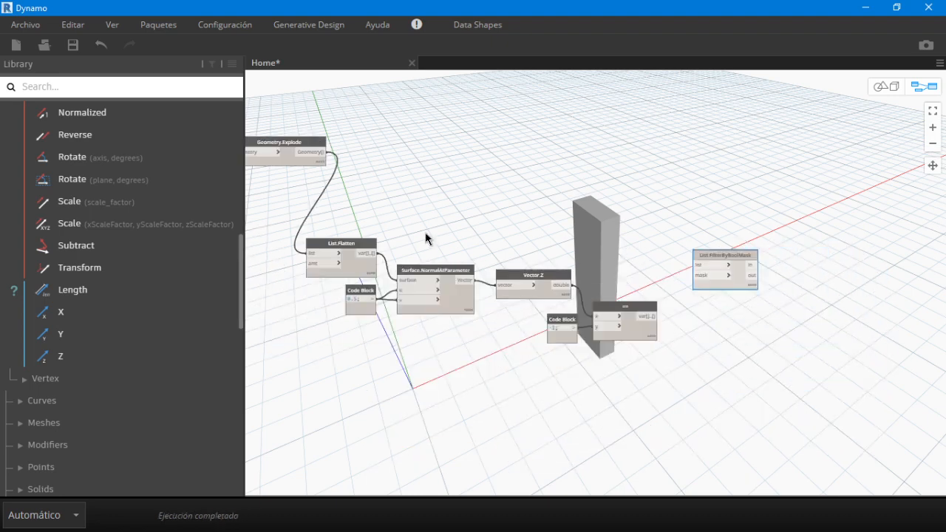
scroll(312, 180, up, 2)
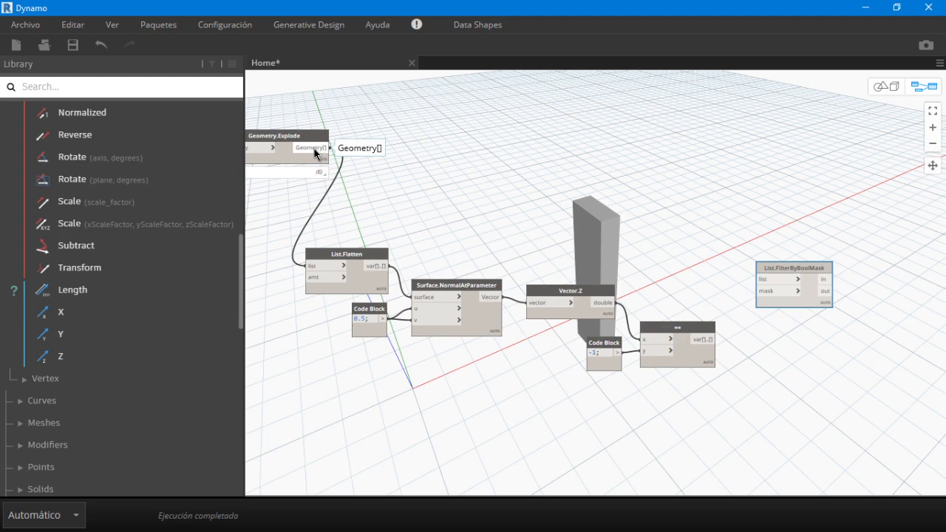
drag(386, 265, 761, 280)
drag(718, 339, 759, 290)
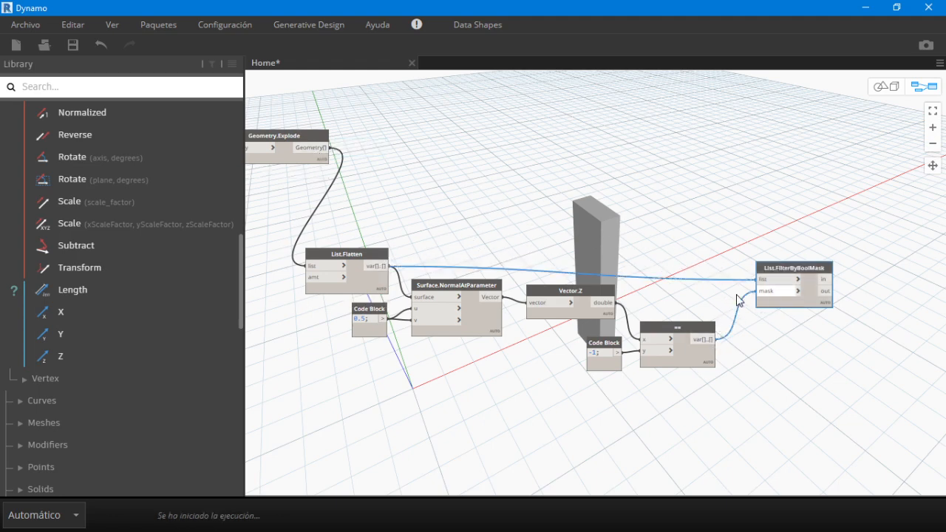
drag(360, 285, 378, 232)
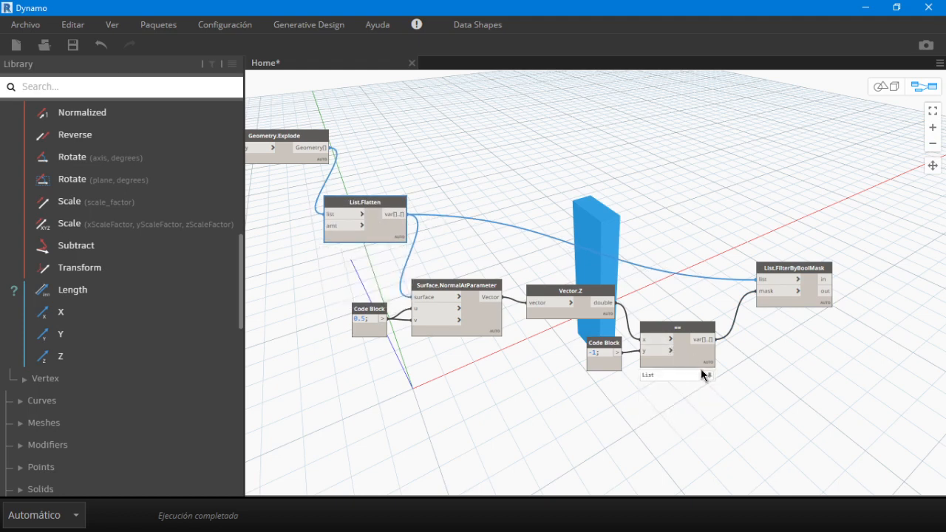
Step: Examine the true/false list of the == node and the in and out surface lists of List.FilterByBoolMask
click(706, 377)
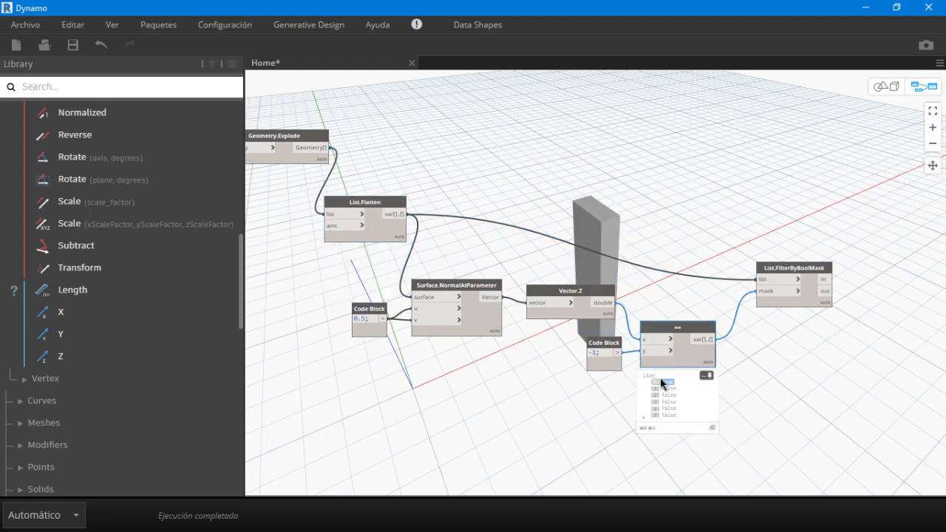
click(707, 375)
scroll(913, 253, up, 4)
scroll(914, 253, up, 1)
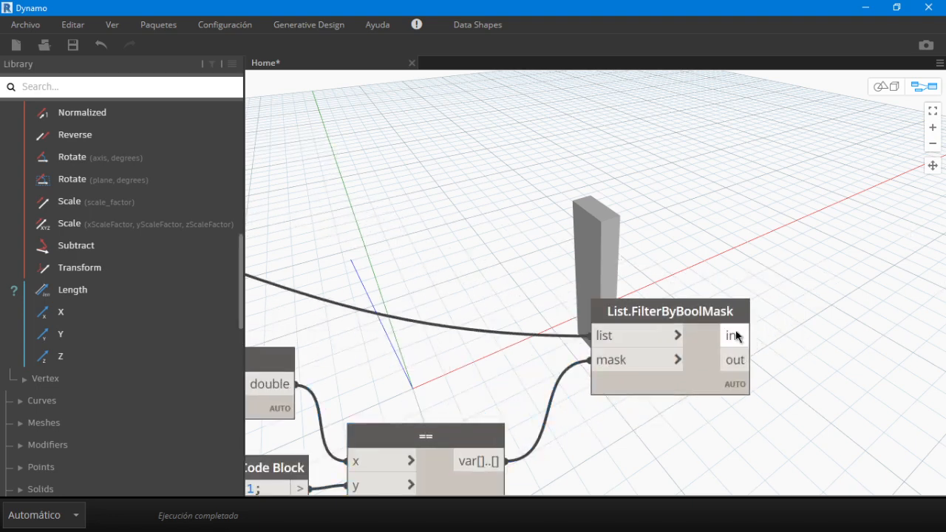
mouse_move(741, 332)
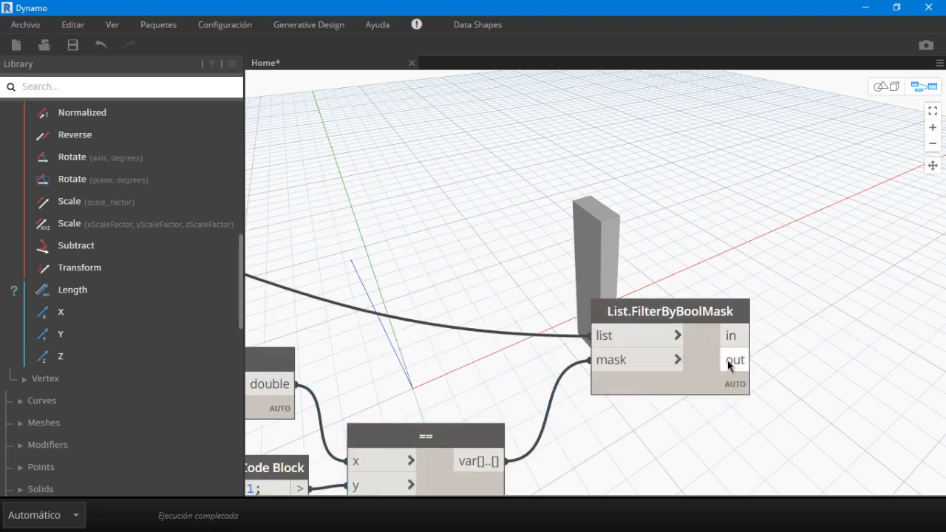
mouse_move(735, 363)
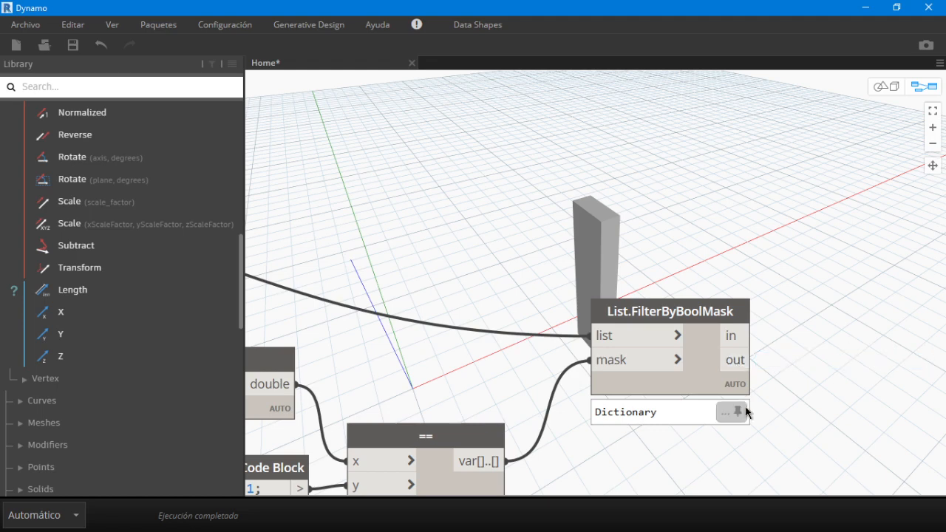
click(748, 412)
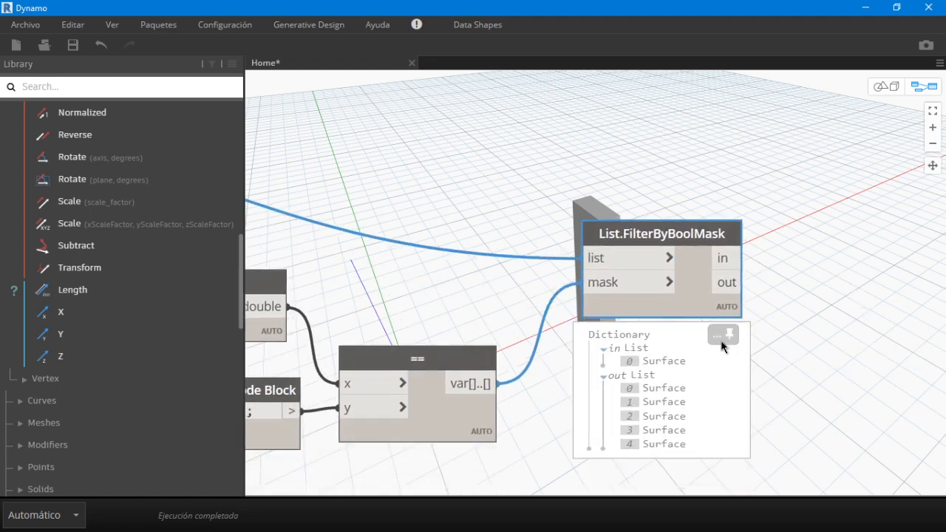
click(694, 340)
Step: Hide the geometry preview of all nodes from Geometry.Explode through List.FilterByBoolMask
scroll(725, 321, down, 5)
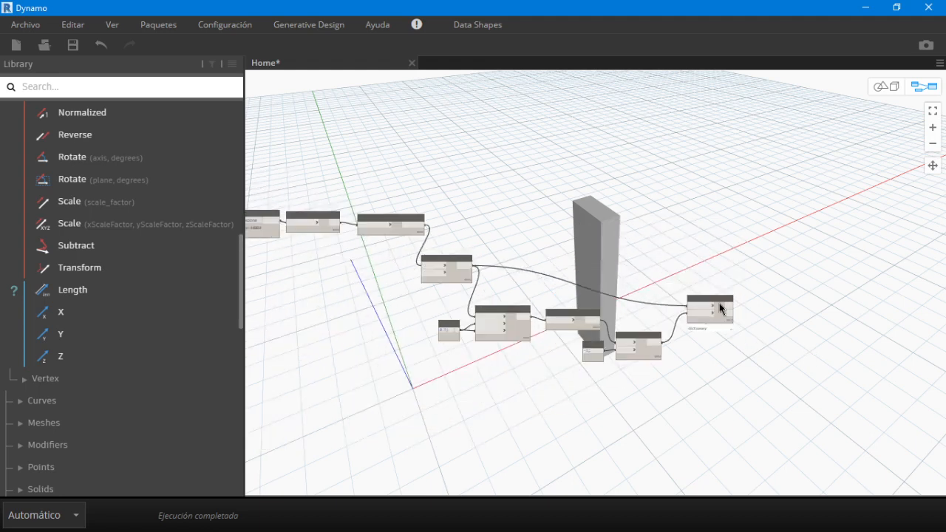
scroll(672, 233, down, 2)
drag(706, 172, 385, 383)
right_click(407, 169)
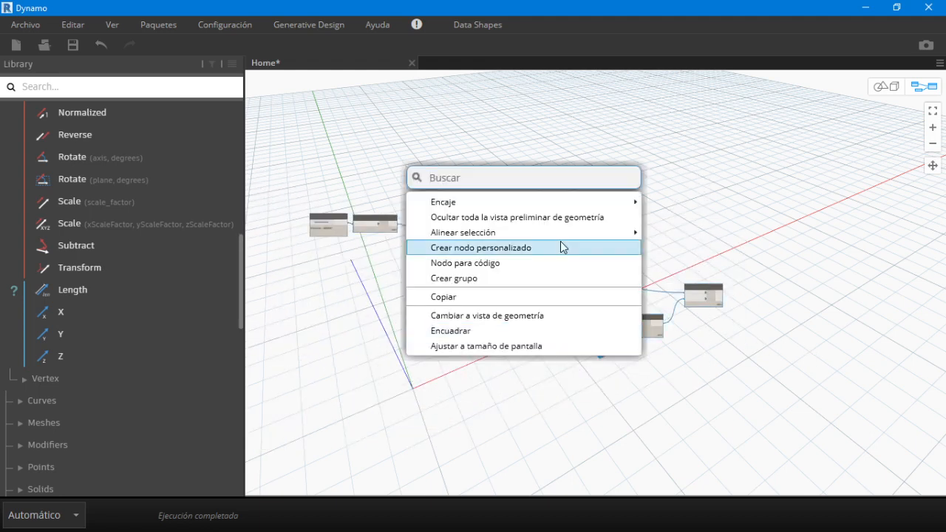
click(595, 218)
Step: Add a code block beside List.FilterByBoolMask and begin its code with the variable a
scroll(830, 298, up, 2)
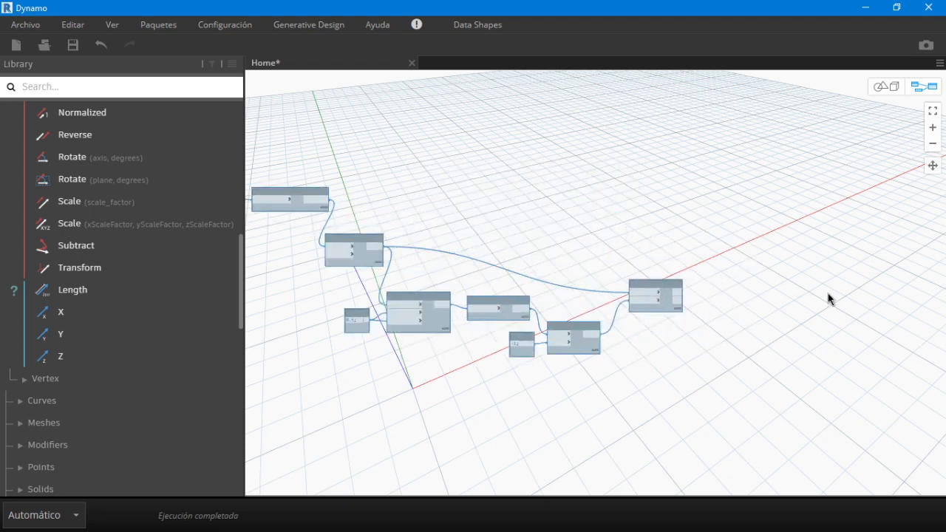
scroll(775, 297, up, 3)
scroll(668, 292, up, 2)
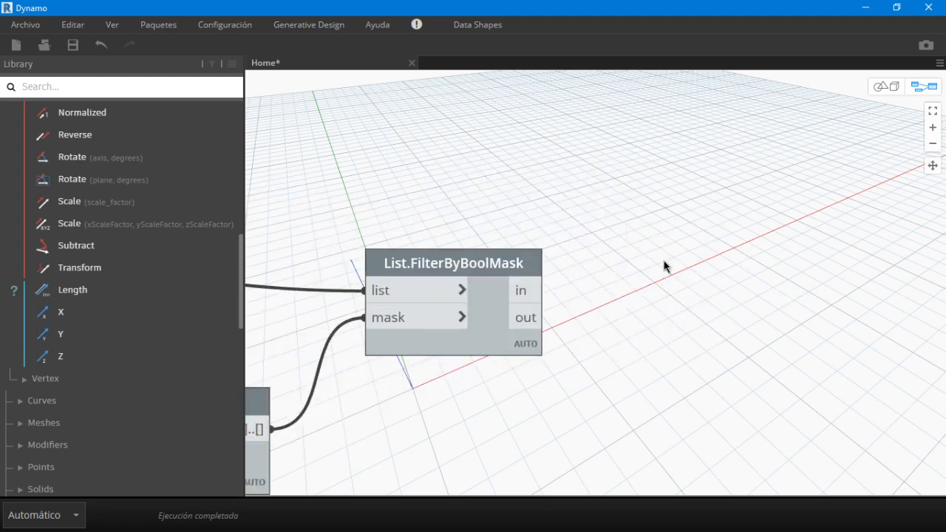
double_click(664, 264)
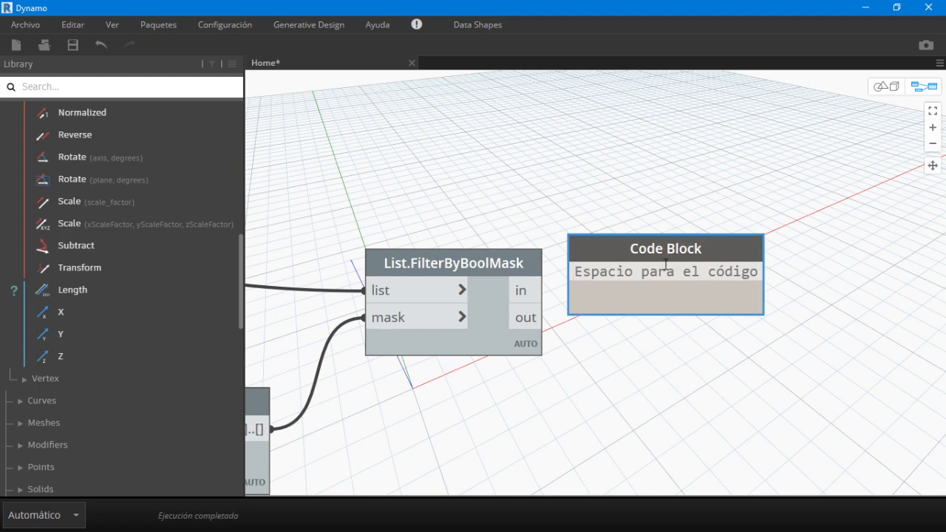
text(a)
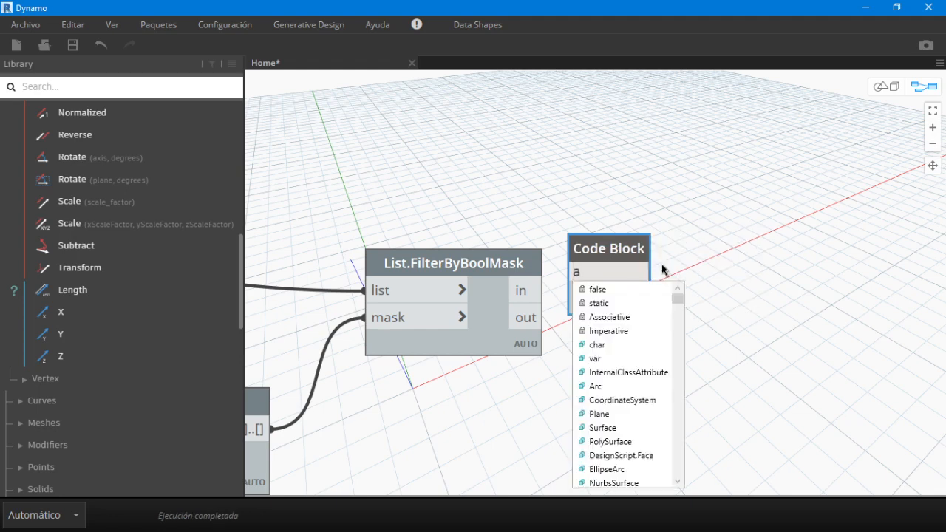
key(Escape)
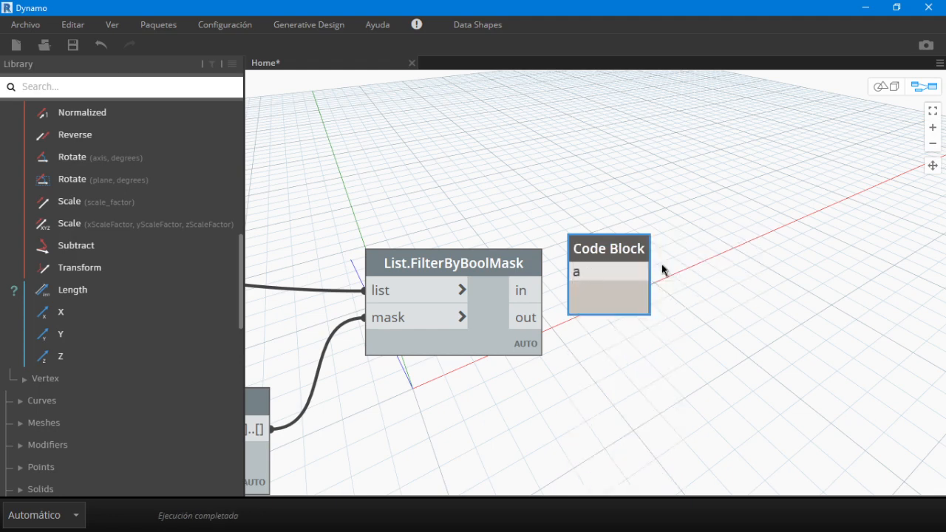
text(¨d)
key(BackSpace)
key(BackSpace)
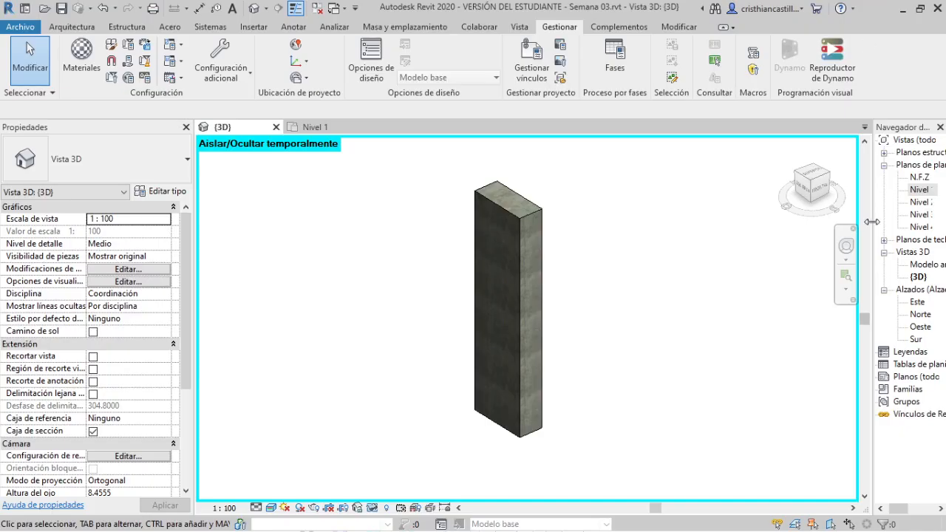
Step: Change the keyboard input language to Español (Latinoamérica)
click(864, 7)
click(897, 7)
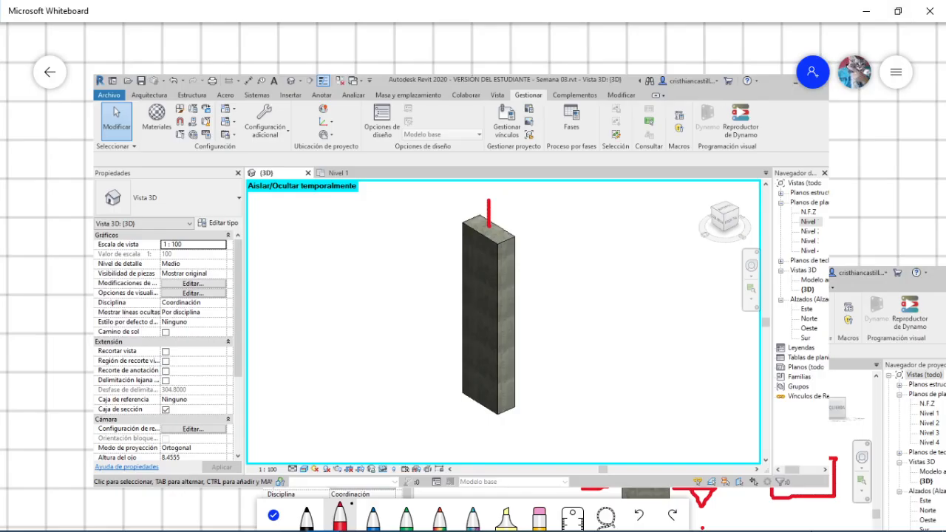
click(848, 517)
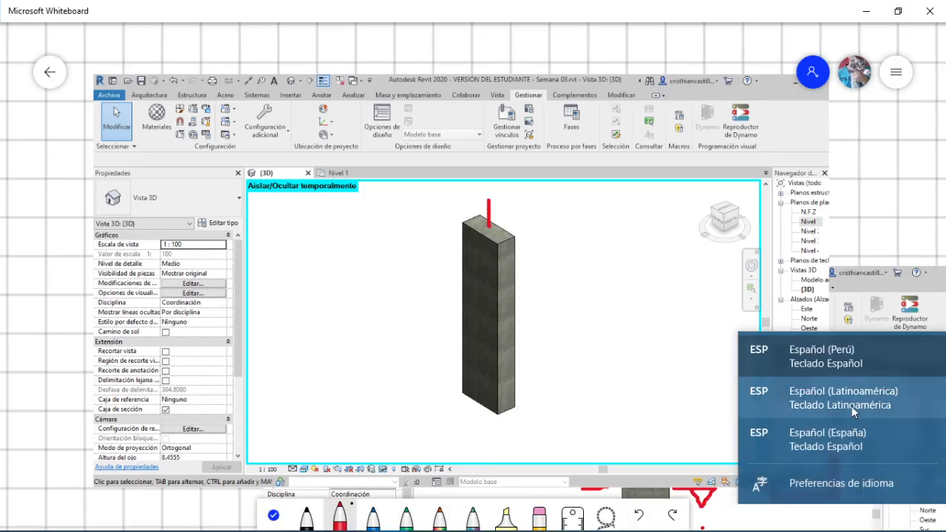
click(852, 406)
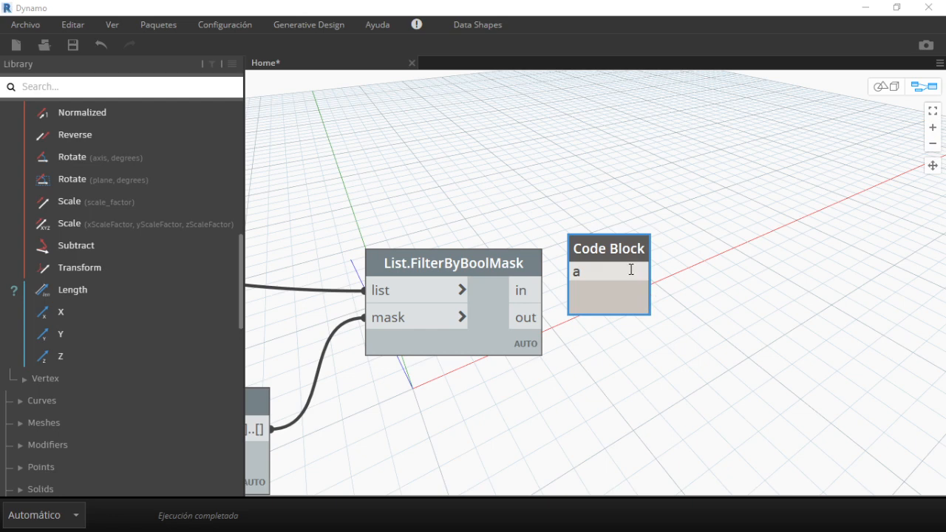
Step: Complete the code block as a[]; and connect the in output of List.FilterByBoolMask to its a input
click(631, 269)
text([)
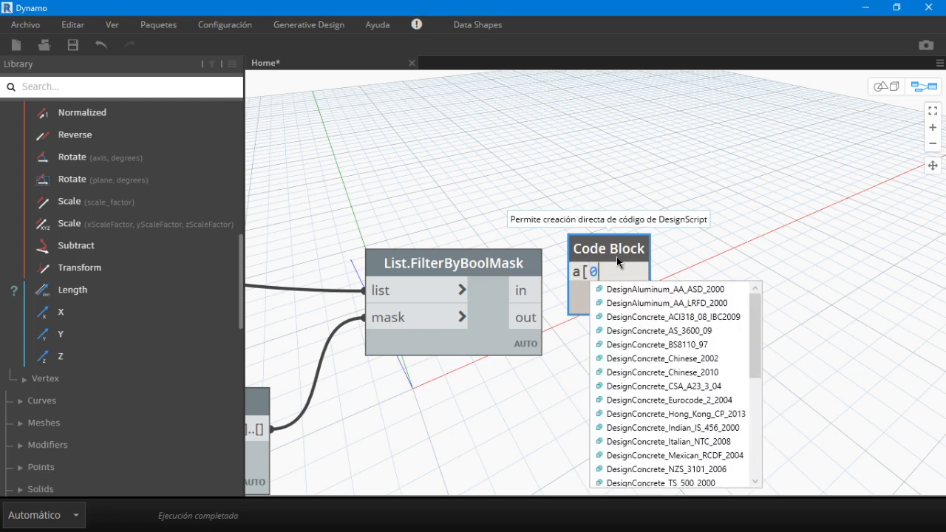
text(])
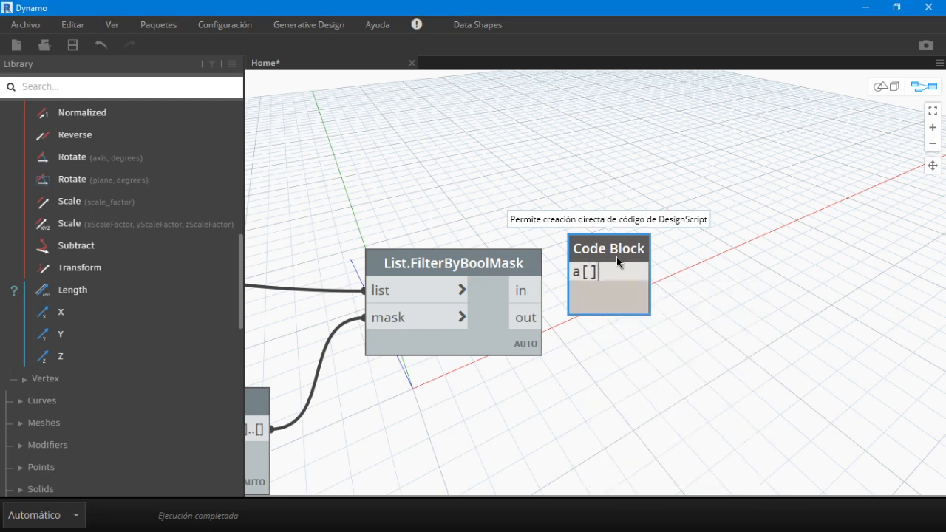
click(652, 431)
drag(542, 291, 576, 272)
Step: Inspect the filtered column face up close in the 3D geometry view
scroll(816, 347, down, 5)
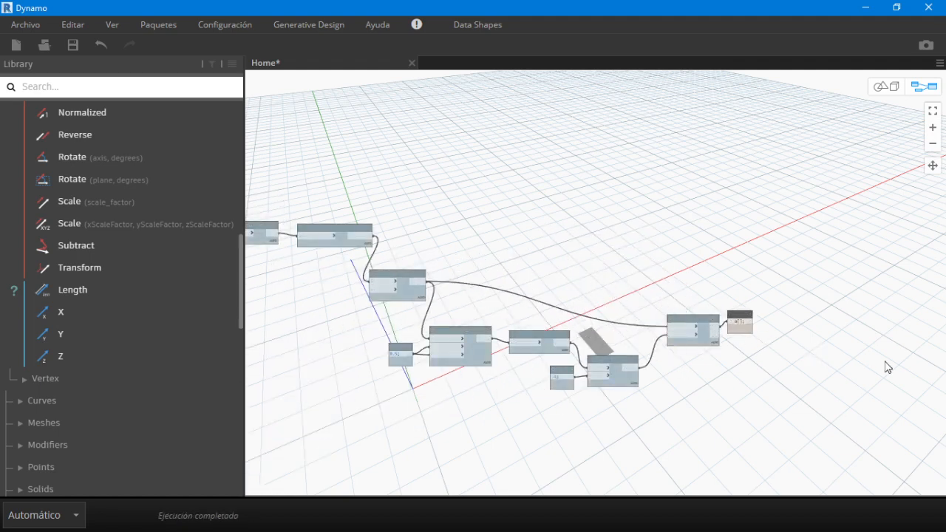
click(885, 87)
scroll(577, 439, up, 3)
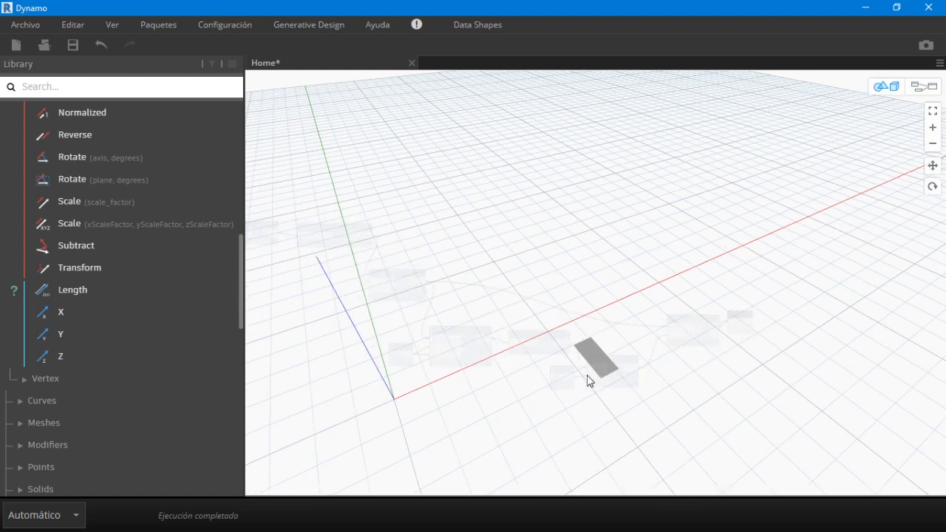
scroll(606, 365, up, 3)
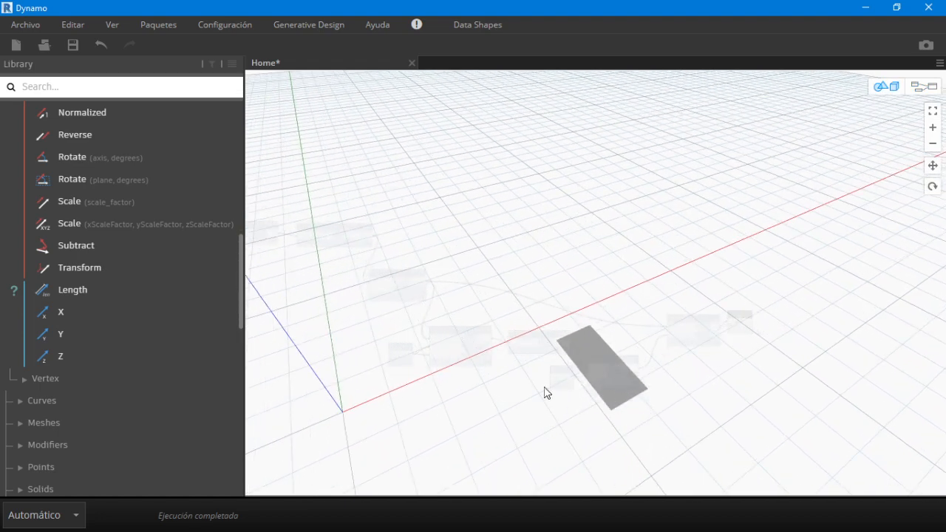
Step: Switch to Microsoft Whiteboard and review the five written steps for generating the stirrup from the column face
key(alt+Tab)
key(Tab)
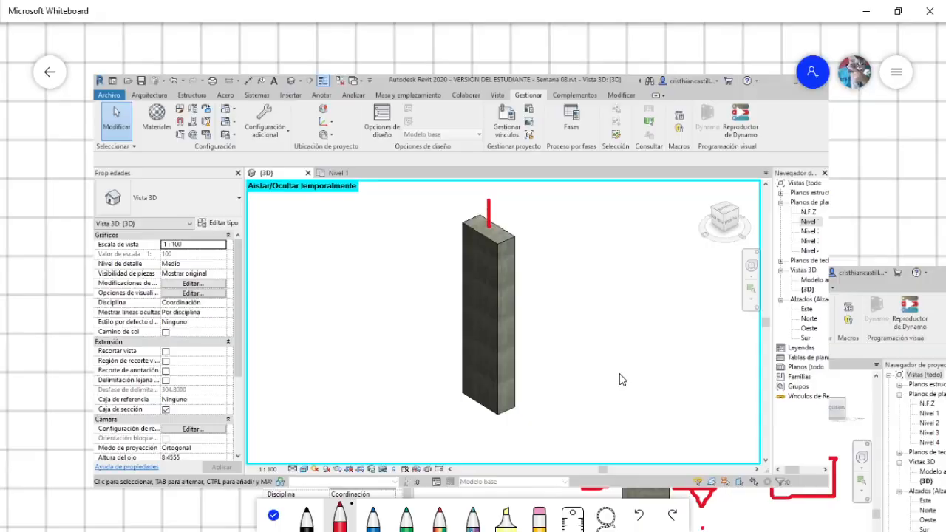
scroll(612, 376, down, 5)
scroll(600, 343, down, 3)
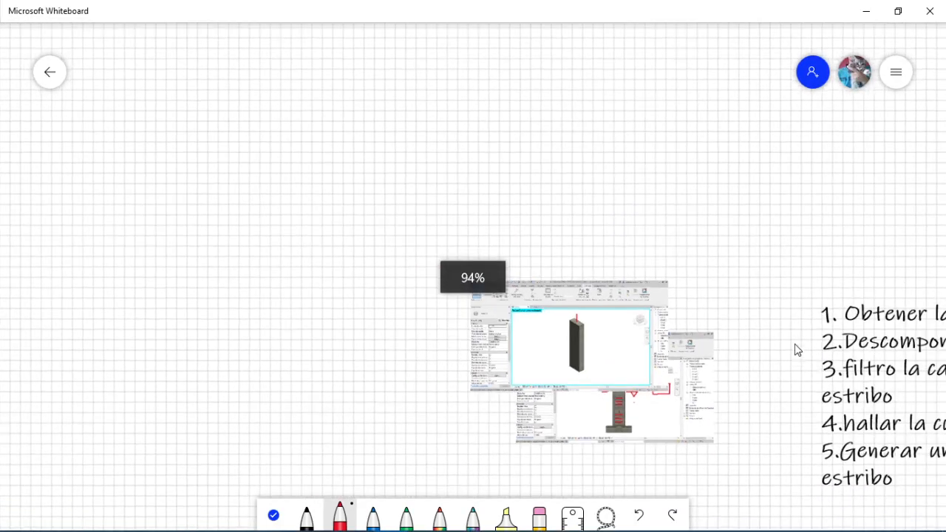
drag(795, 346, 366, 300)
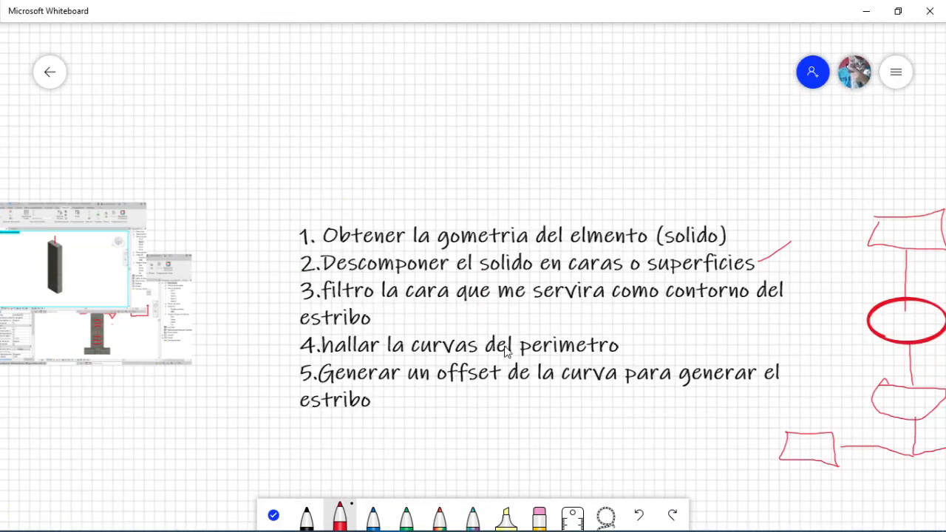
Step: Switch back to Dynamo and return to the graph view around List.FilterByBoolMask and its output code block
key(alt+Tab)
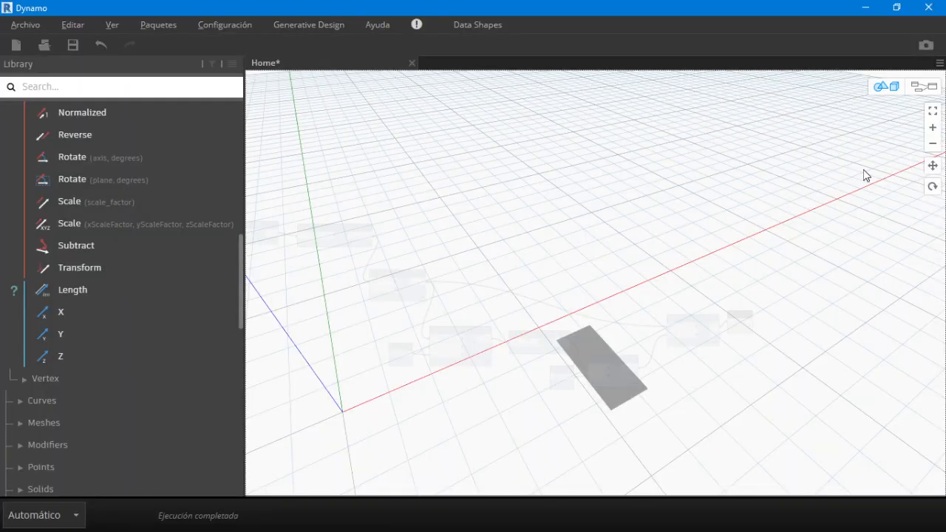
click(922, 88)
scroll(728, 389, up, 4)
middle_drag(645, 387, 537, 366)
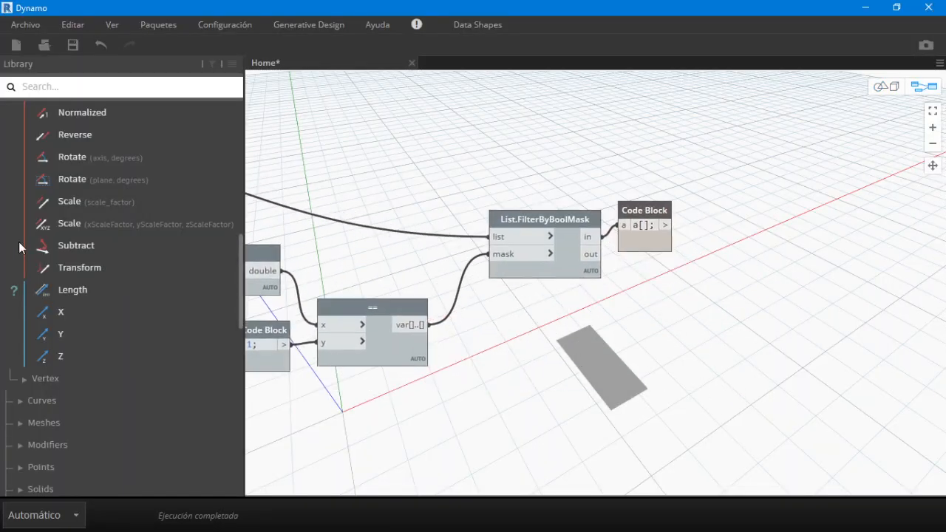
Step: Add a Surface.PerimeterCurves node to the graph from the library's surface geometry nodes
scroll(23, 253, up, 10)
click(76, 156)
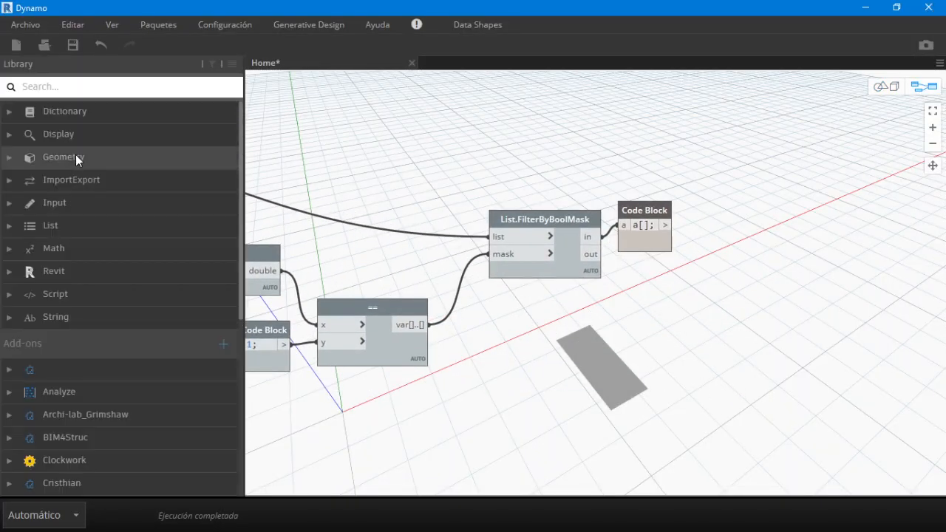
click(78, 155)
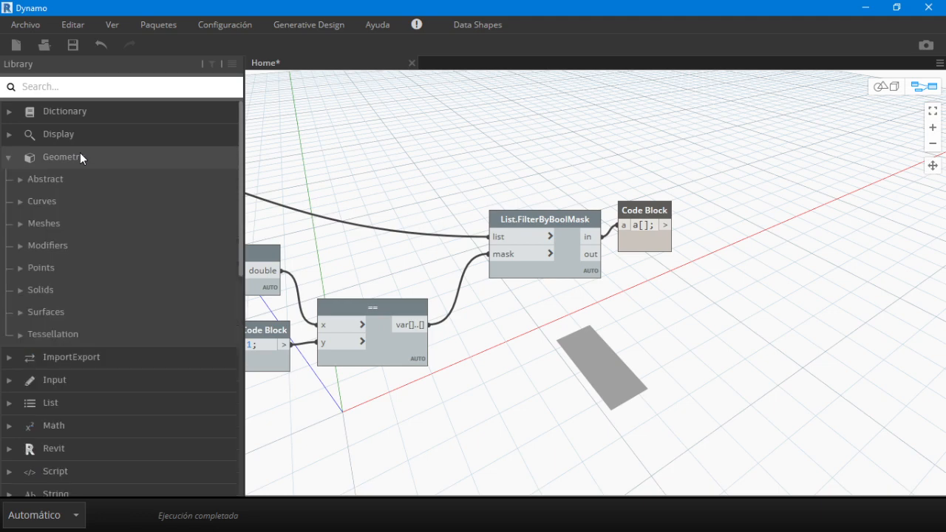
click(72, 313)
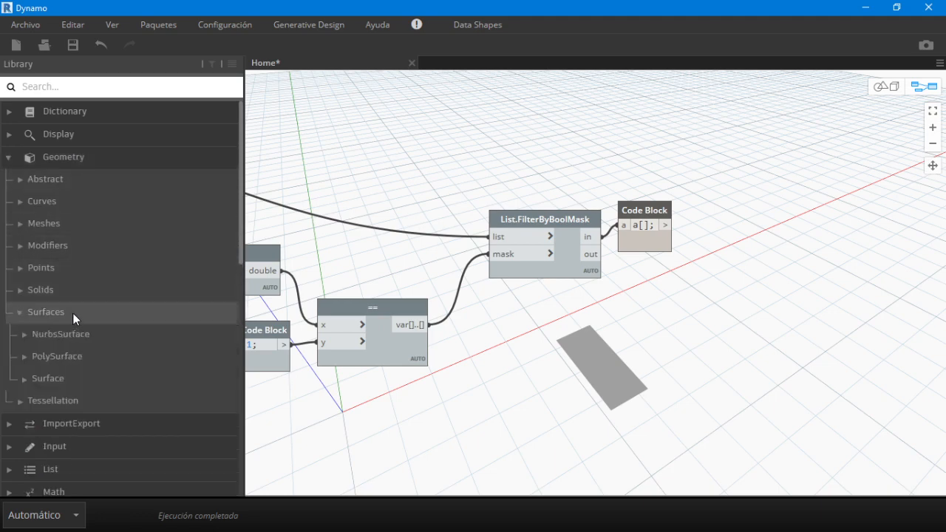
click(92, 375)
scroll(92, 373, down, 10)
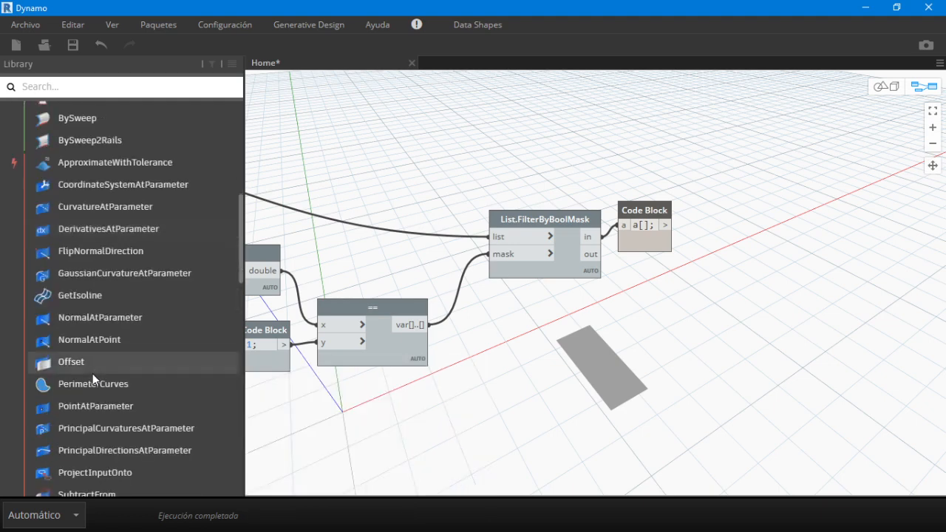
mouse_move(113, 387)
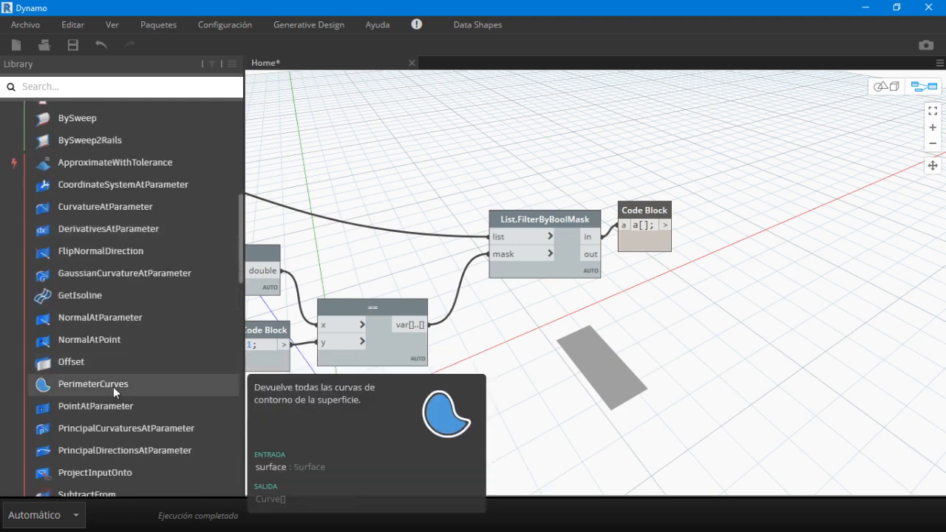
click(113, 386)
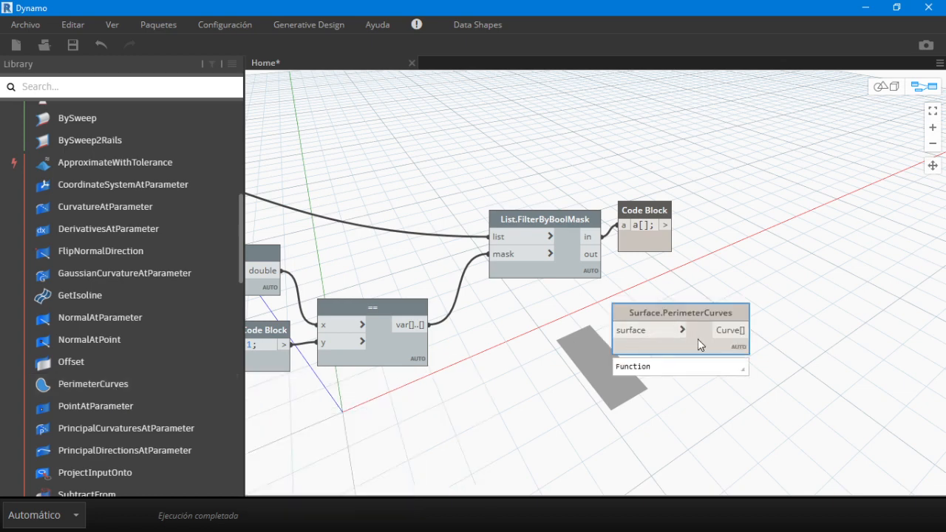
Step: Connect the a[]; code block output to the surface input of Surface.PerimeterCurves, align the nodes, and preview the resulting list
drag(698, 339, 806, 283)
drag(664, 225, 716, 280)
drag(783, 289, 789, 237)
mouse_move(733, 249)
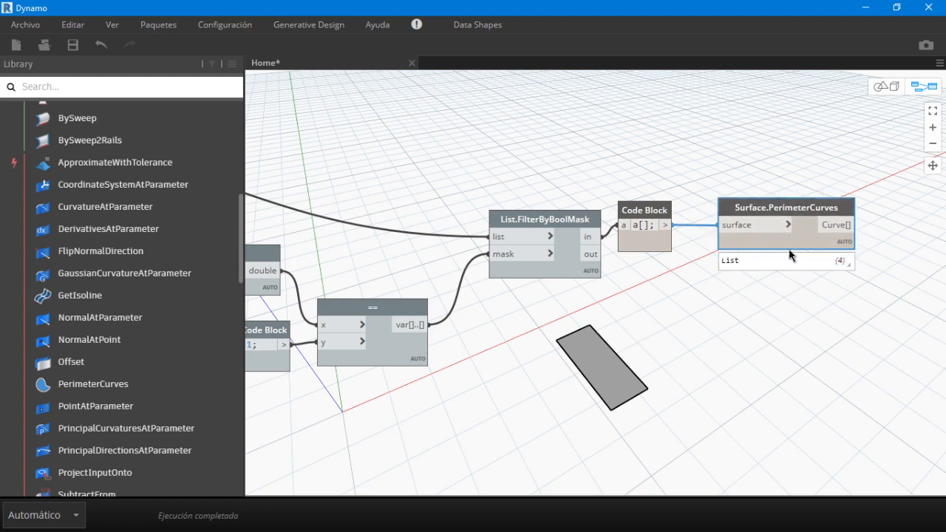
mouse_move(789, 255)
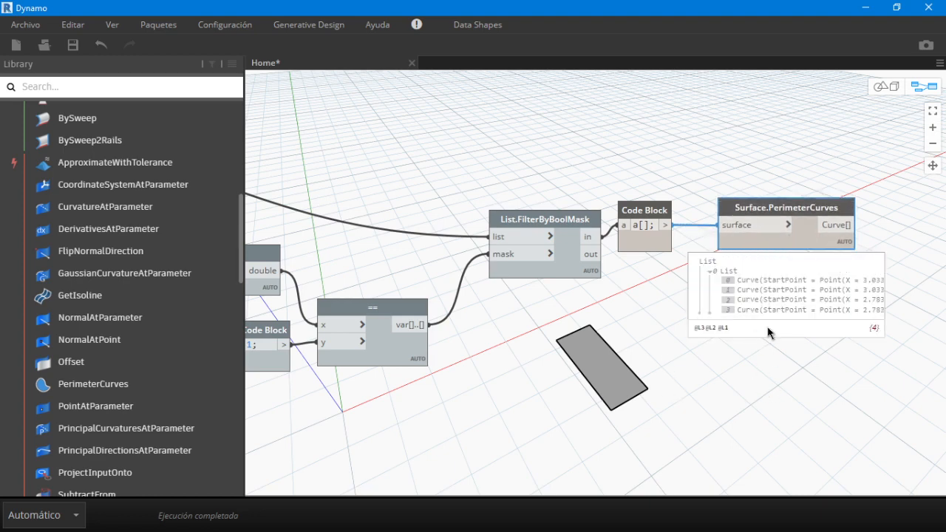
Step: Inspect the face's perimeter curves in the 3D geometry view, return to the graph, and collapse the library's Surface group
click(881, 87)
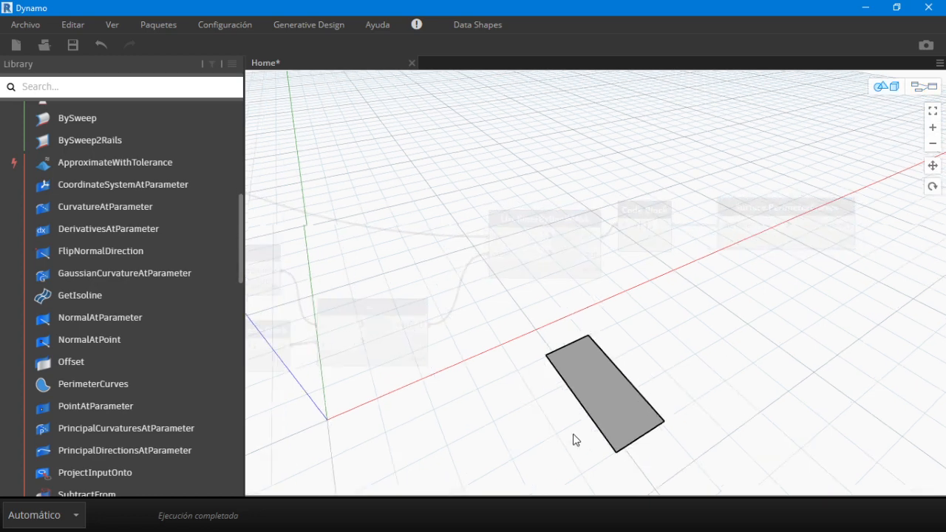
scroll(573, 435, up, 1)
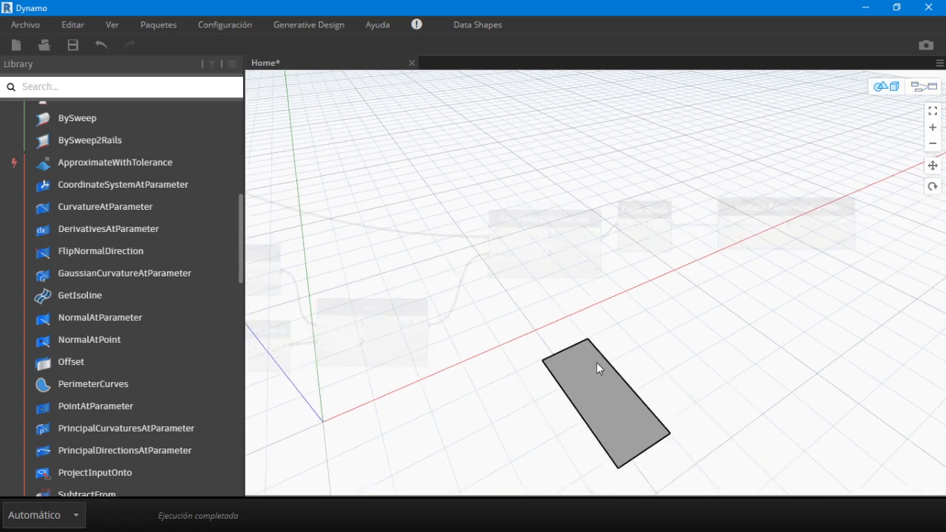
scroll(598, 368, down, 1)
click(925, 87)
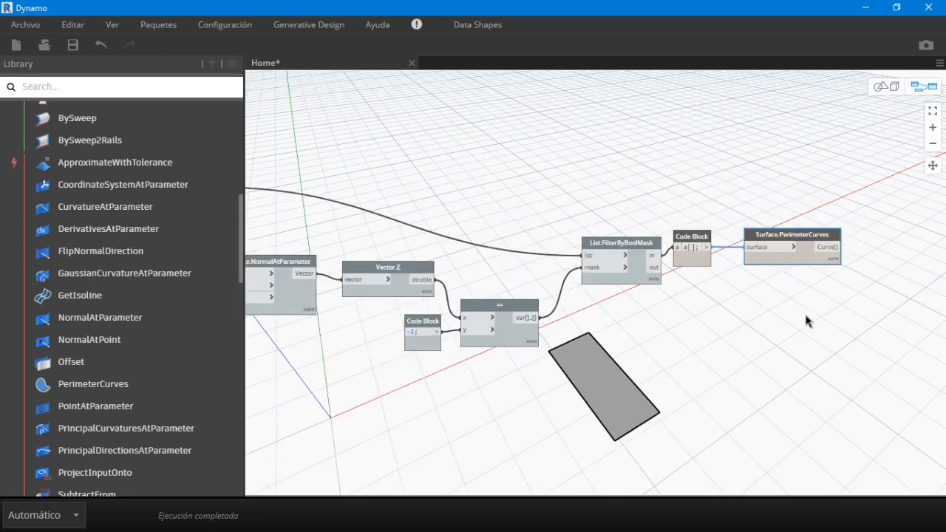
scroll(646, 302, up, 5)
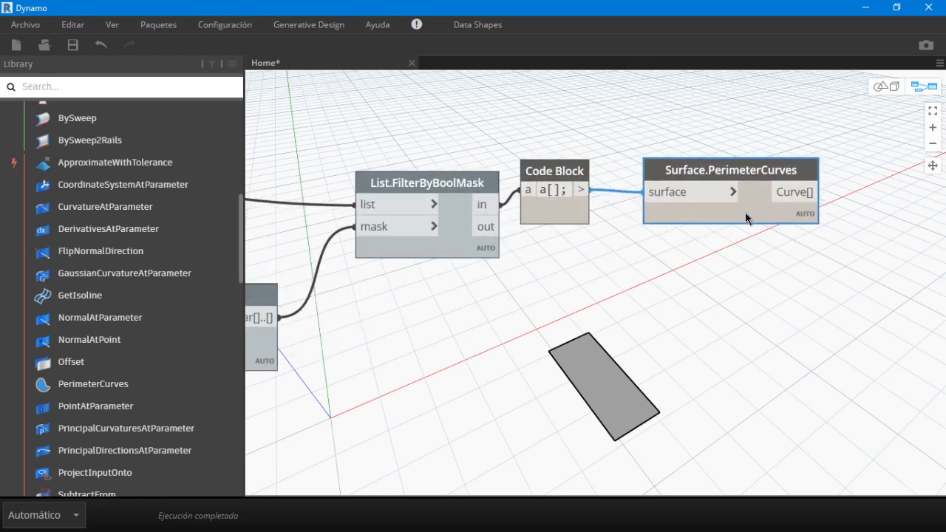
scroll(87, 361, up, 5)
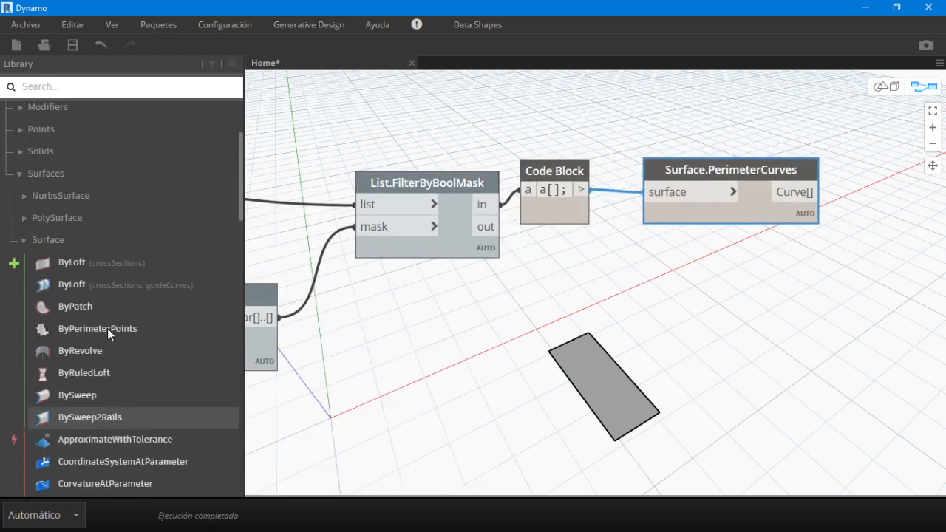
click(110, 242)
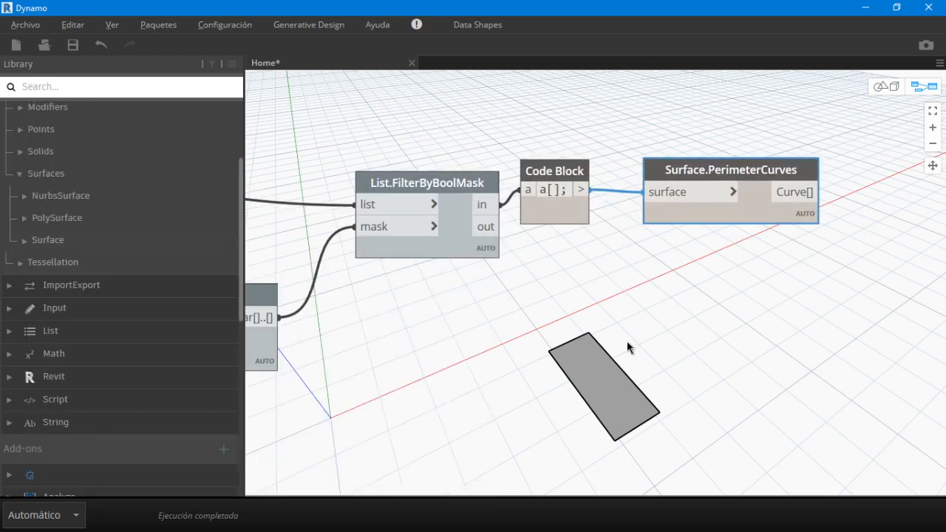
Step: Switch to Revit and examine the rectangular column in the Nivel 1 floor plan
click(861, 7)
click(314, 127)
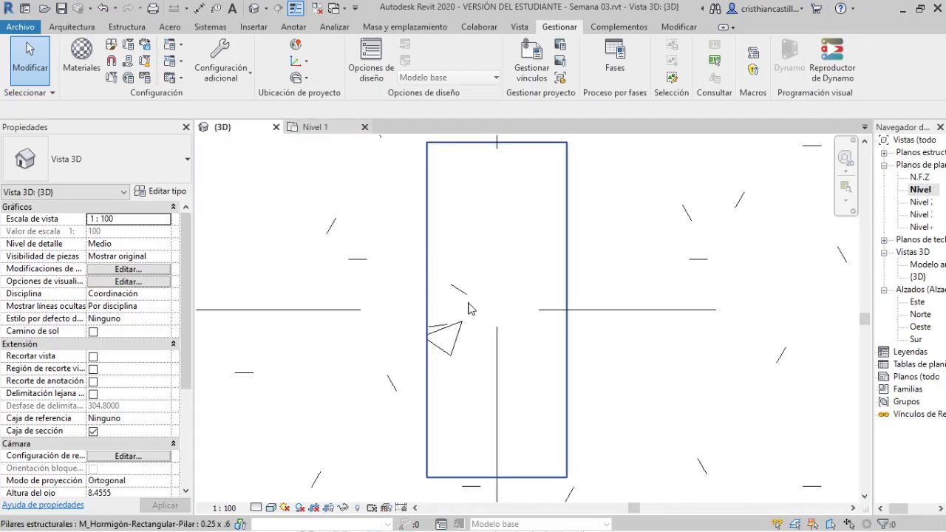
scroll(446, 269, down, 1)
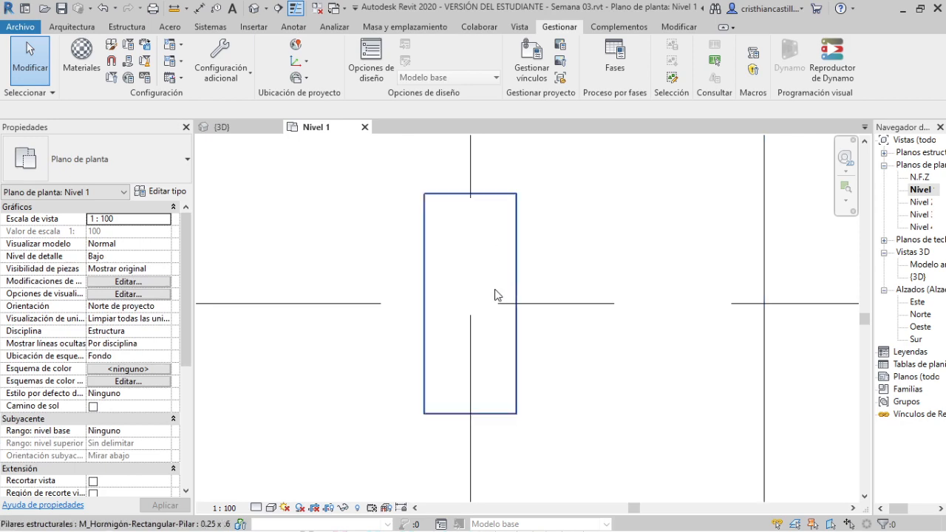
Step: Switch to Microsoft Whiteboard and sketch a column outline with a smaller stirrup outline inside, marking the gap between them
key(alt+Tab)
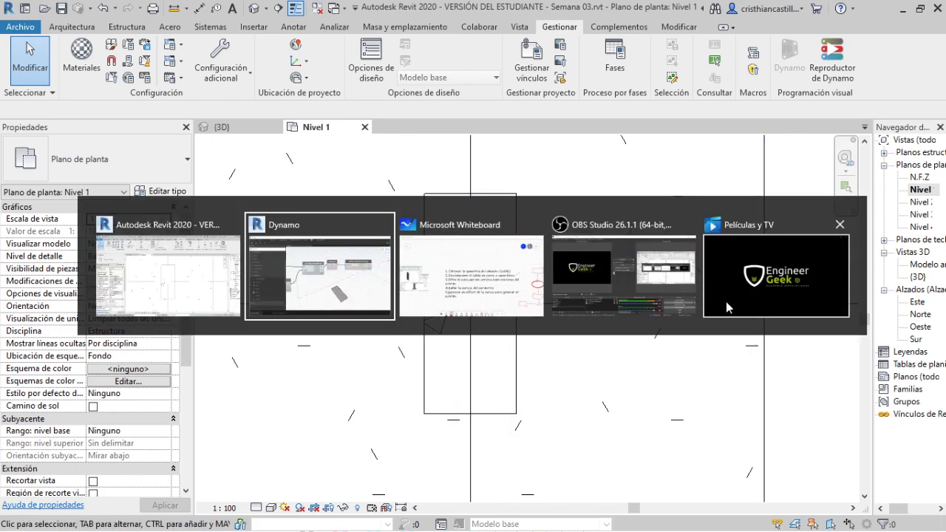
click(529, 286)
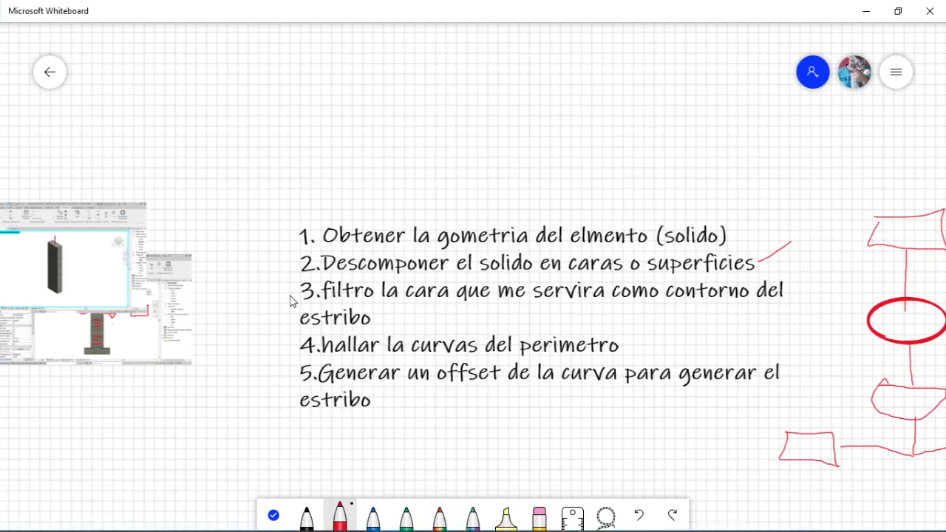
mouse_move(293, 116)
mouse_down()
mouse_move(386, 162)
mouse_move(430, 104)
mouse_move(307, 93)
mouse_move(299, 137)
mouse_move(314, 120)
mouse_move(350, 111)
mouse_move(418, 120)
mouse_move(359, 144)
mouse_move(311, 136)
mouse_up()
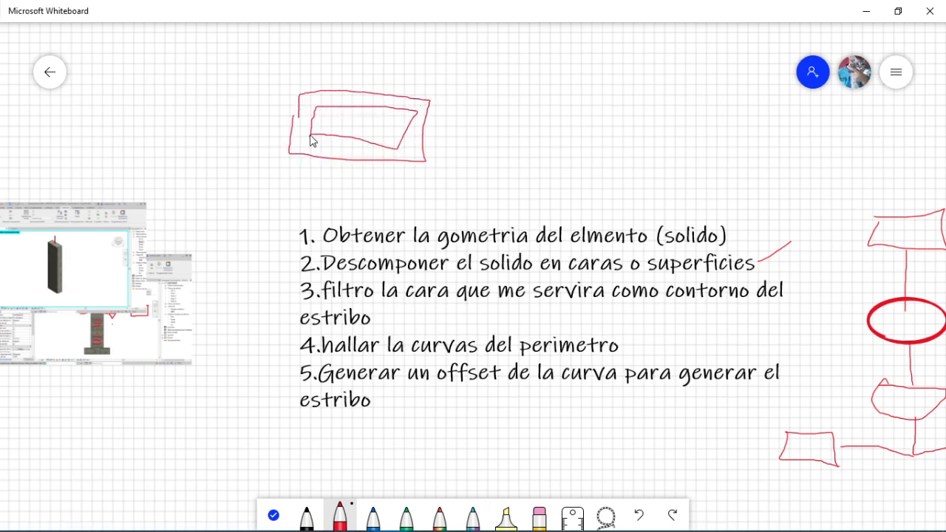
mouse_move(434, 163)
mouse_down()
mouse_move(445, 164)
mouse_move(448, 137)
mouse_move(481, 135)
mouse_up()
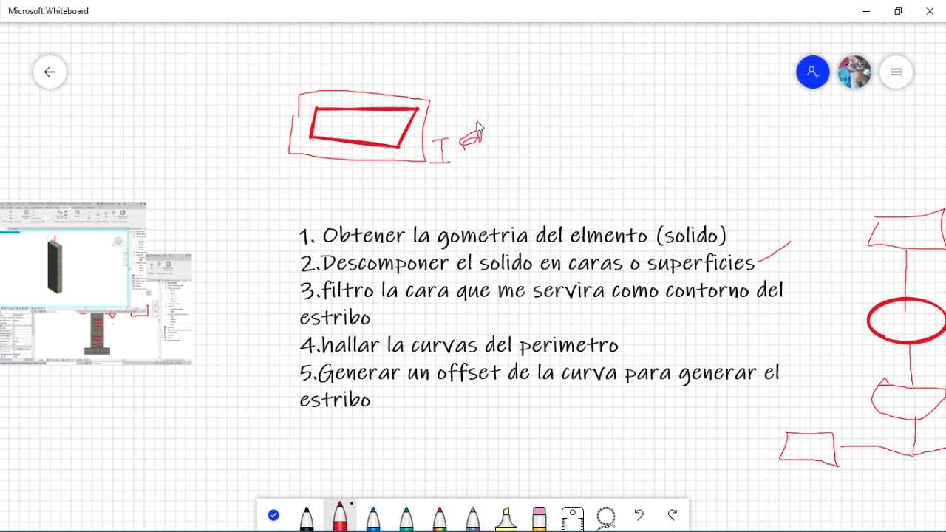
key(ctrl+z)
Step: Switch back to Dynamo and bring the Surface.PerimeterCurves node into view with free canvas beside it
key(alt+Tab)
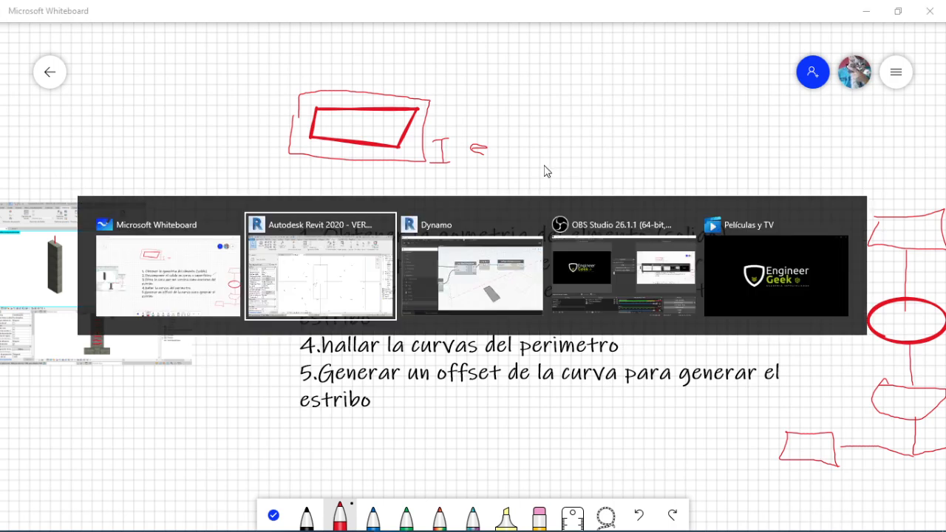
key(Tab)
key(Tab)
key(Tab)
key(Tab)
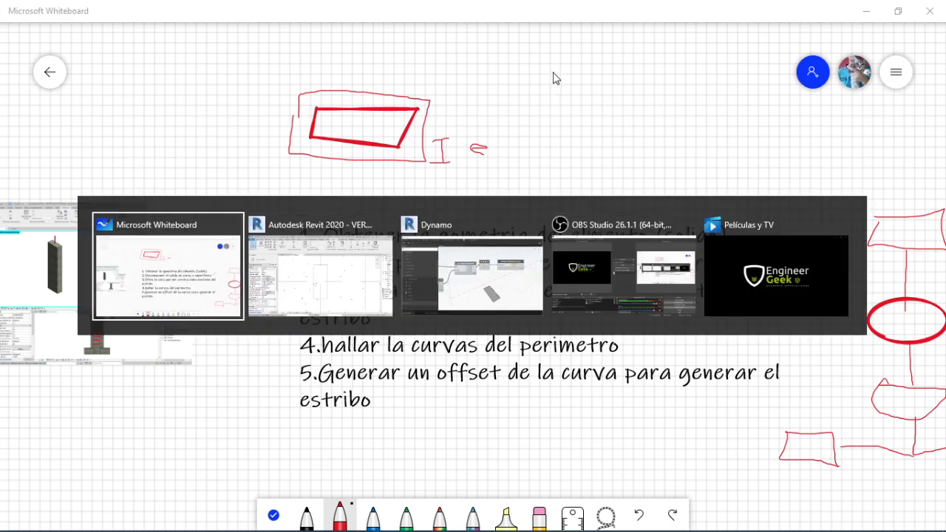
key(alt+Tab)
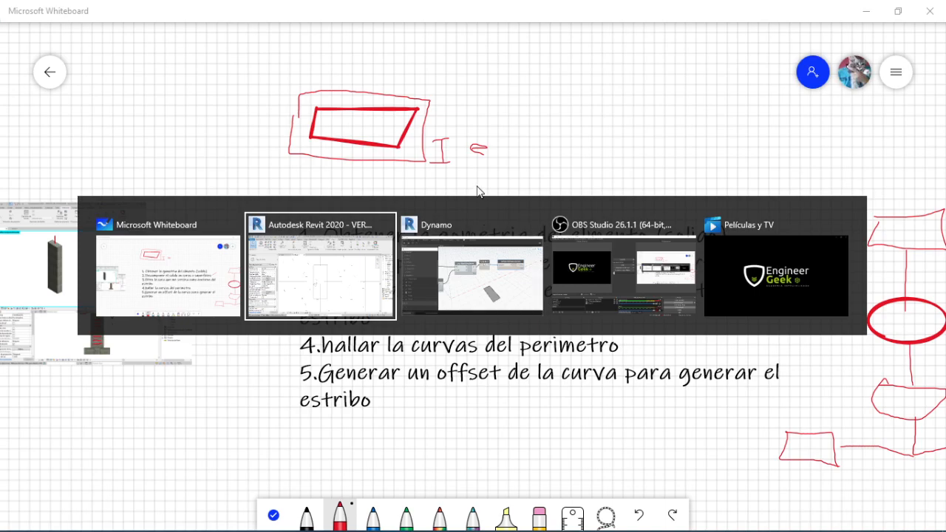
click(507, 270)
scroll(765, 241, down, 3)
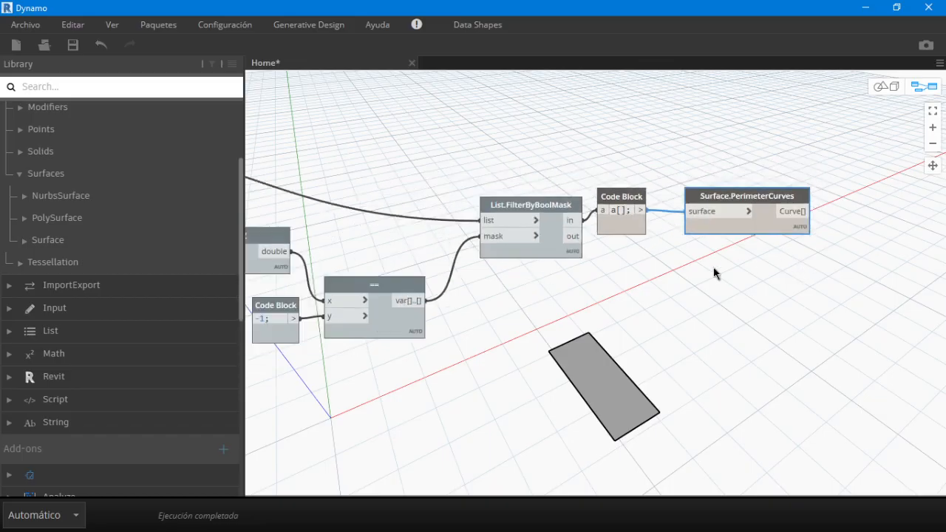
middle_drag(714, 267, 598, 268)
Step: Search the node library for "offse" to look through the available offset nodes, and clear the search
scroll(95, 210, up, 3)
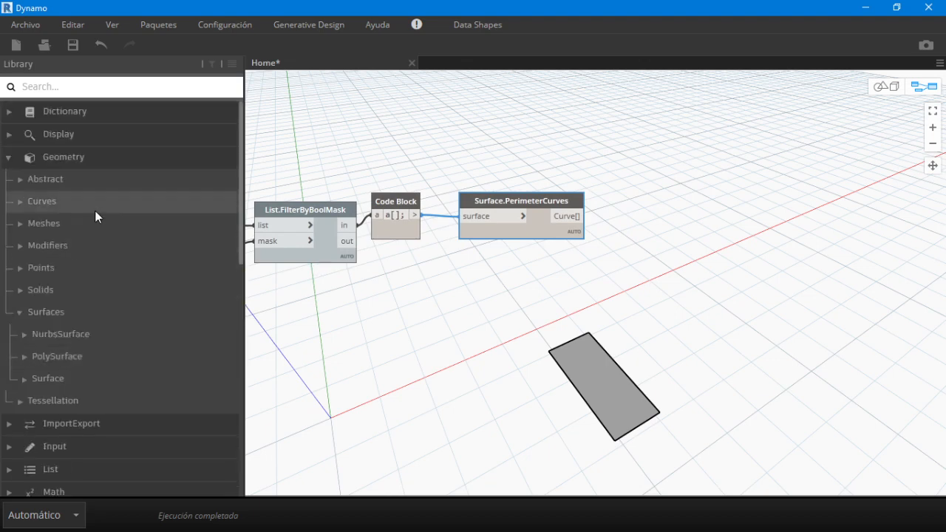
click(115, 166)
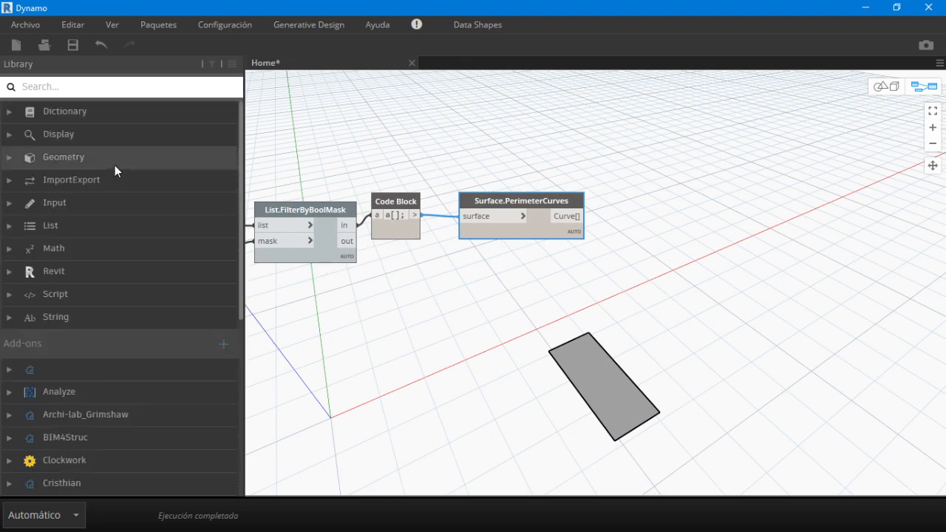
click(113, 89)
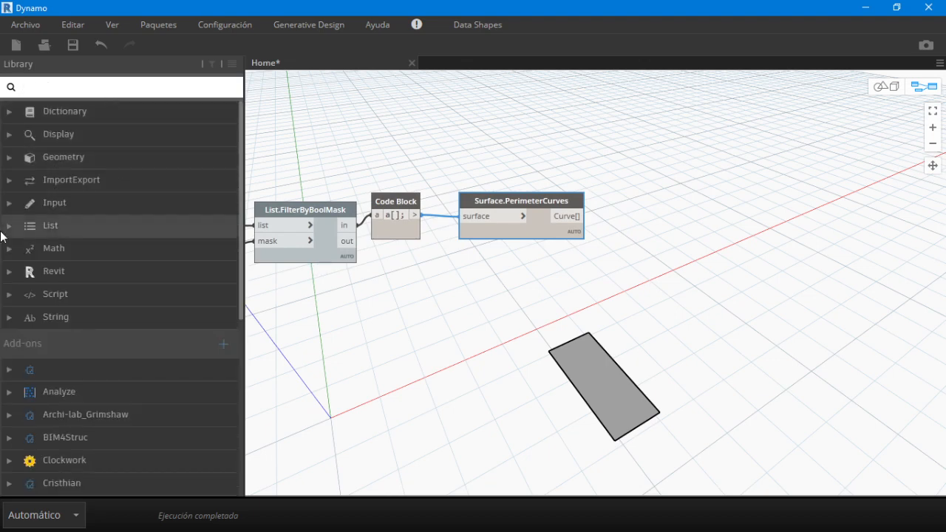
text(offse)
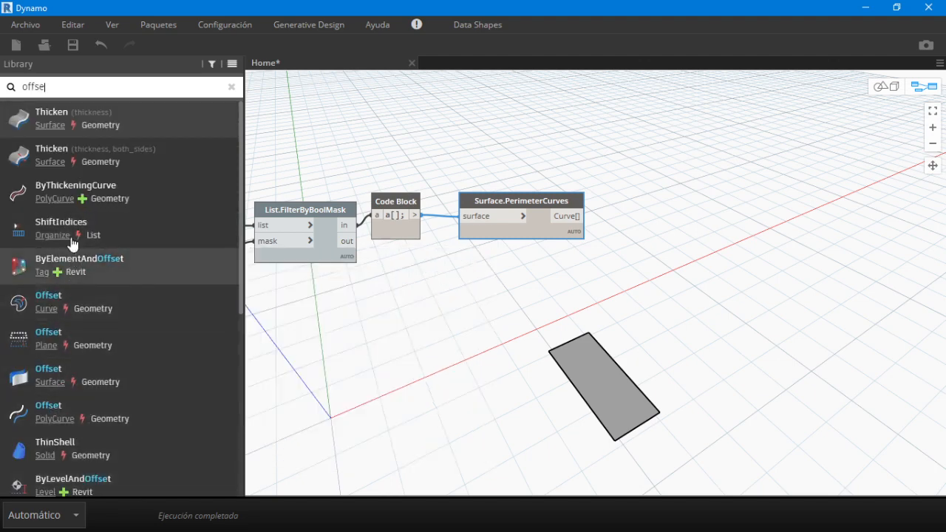
click(230, 86)
Step: Add a Curve.Offset node to the graph from the library's curve geometry nodes
scroll(141, 140, up, 10)
click(90, 163)
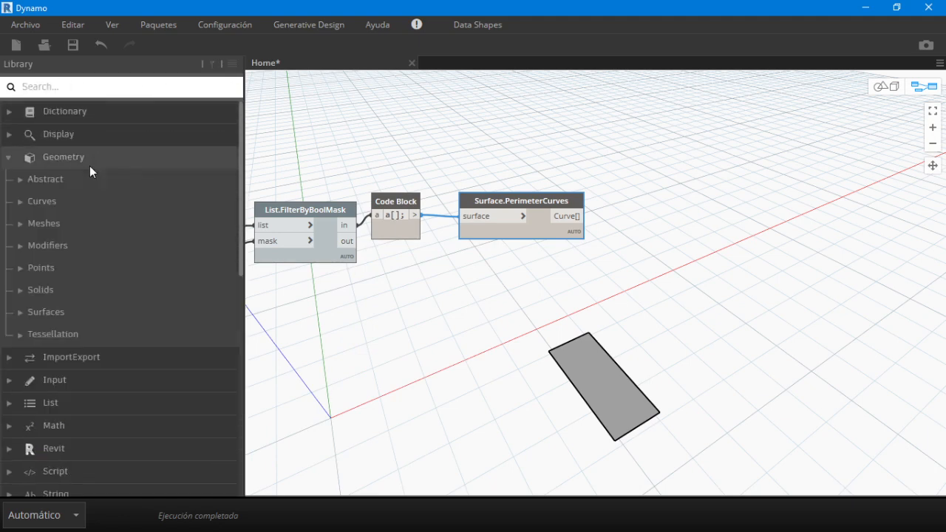
click(99, 202)
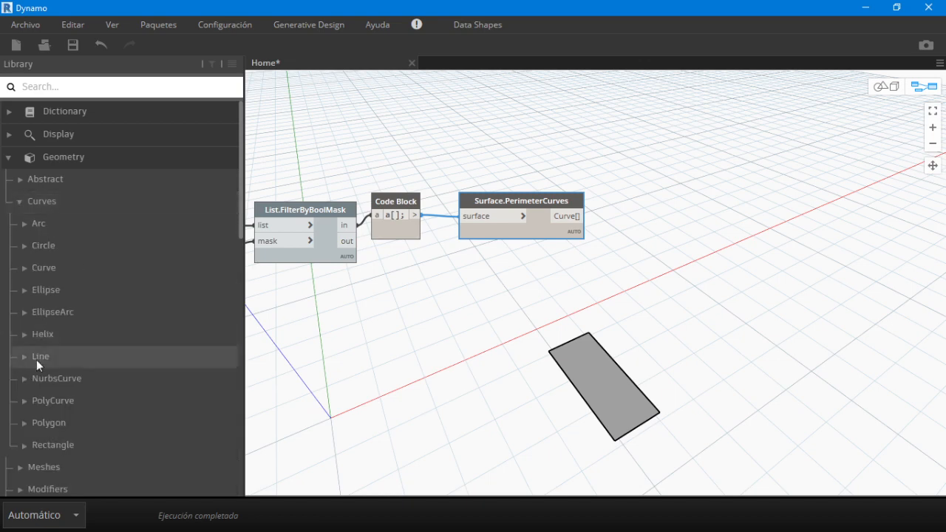
click(87, 270)
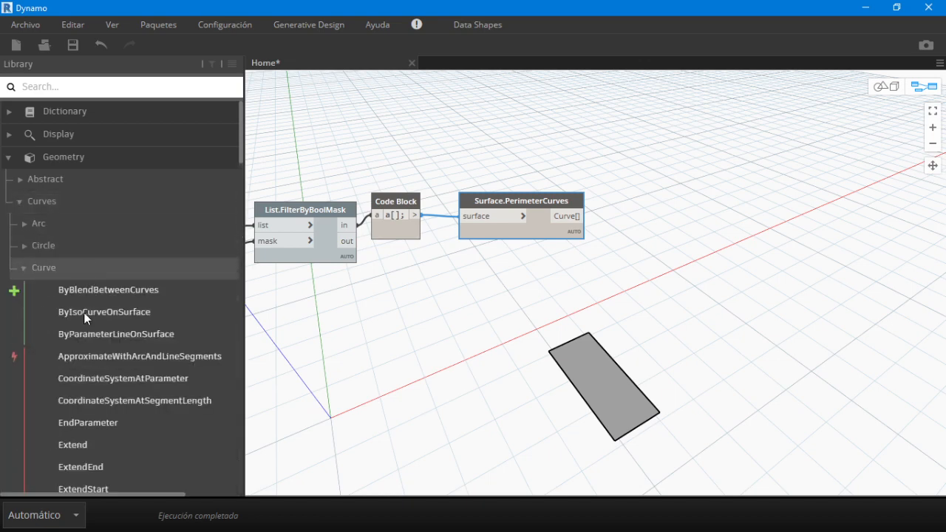
scroll(87, 328, down, 5)
click(87, 435)
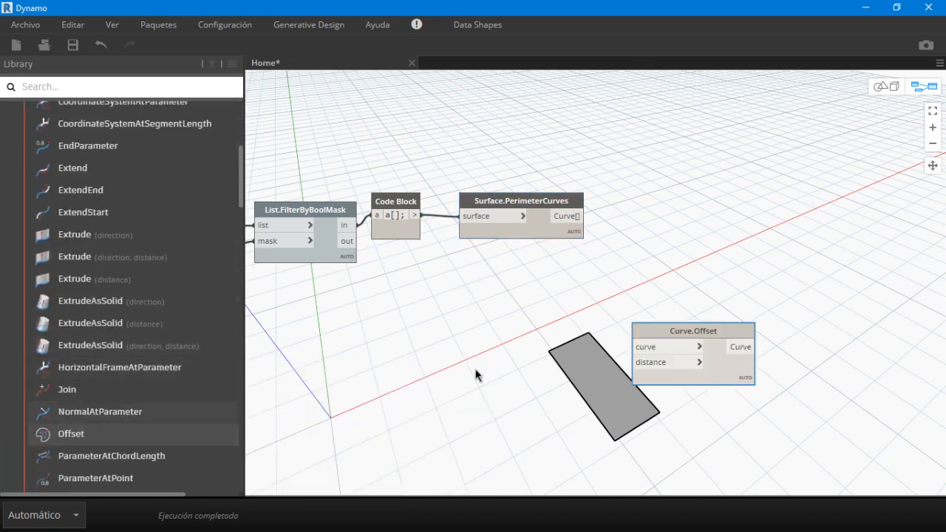
Step: Place Curve.Offset beside Surface.PerimeterCurves and connect the Curve[] output to its curve input
scroll(735, 380, up, 3)
drag(736, 355, 639, 240)
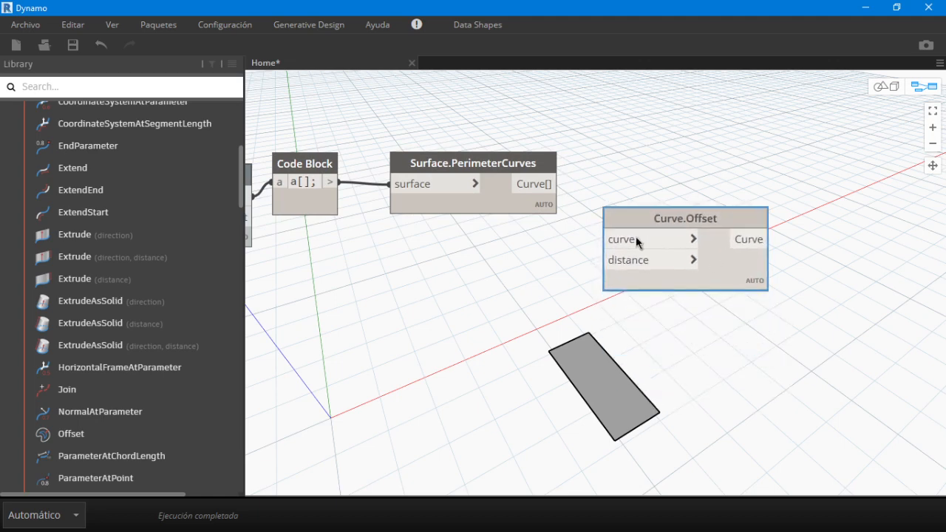
click(546, 185)
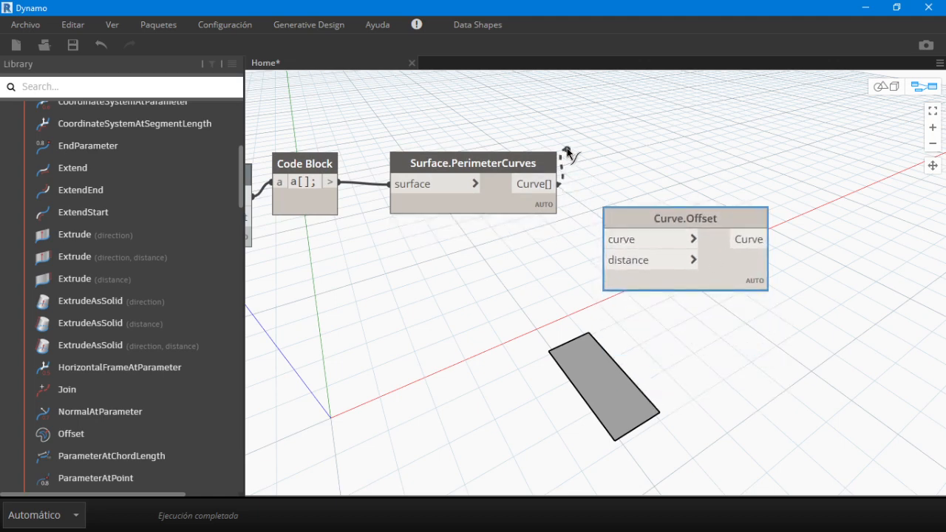
click(610, 238)
Step: View the offset curves in the 3D preview, check the offset item in the Microsoft Whiteboard list, and return to Dynamo
click(887, 87)
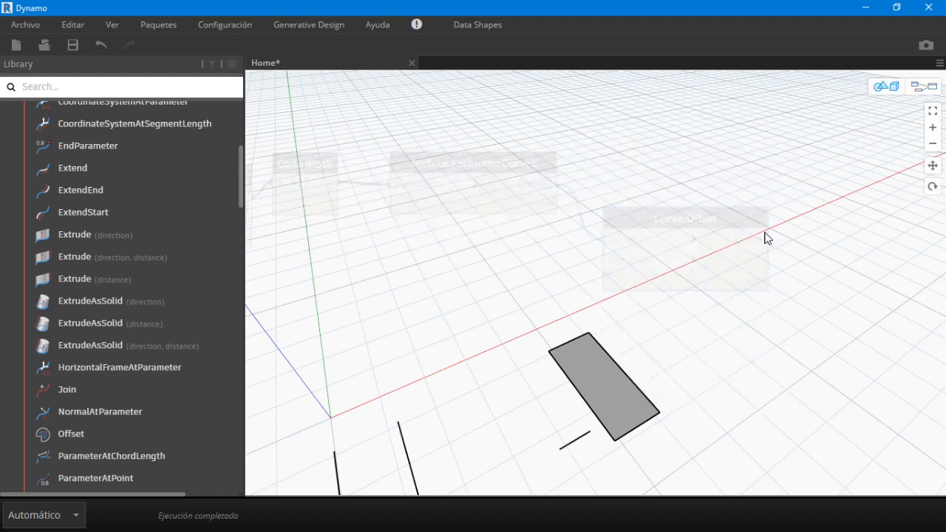
scroll(621, 370, down, 5)
key(alt+Tab)
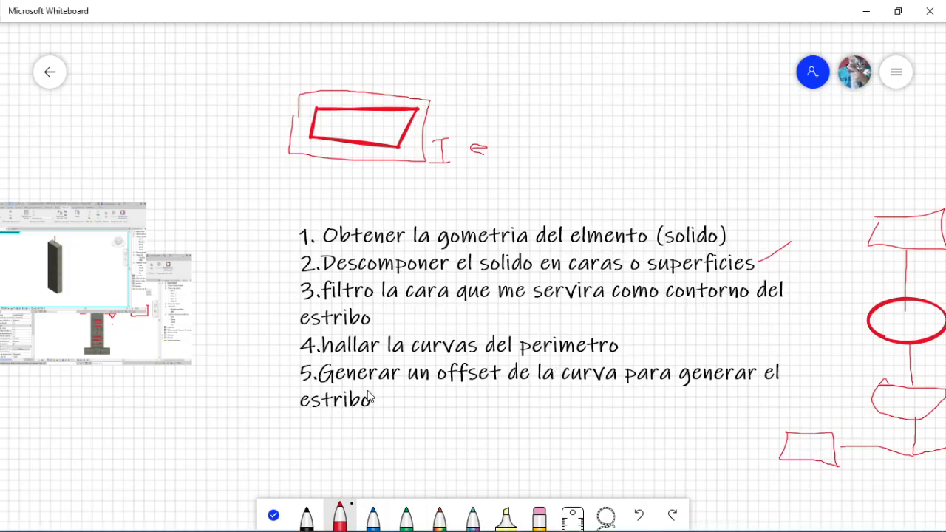
mouse_move(371, 419)
mouse_down()
mouse_move(300, 419)
mouse_move(382, 369)
mouse_move(686, 362)
mouse_move(376, 419)
mouse_up()
key(ctrl+z)
key(alt+Tab)
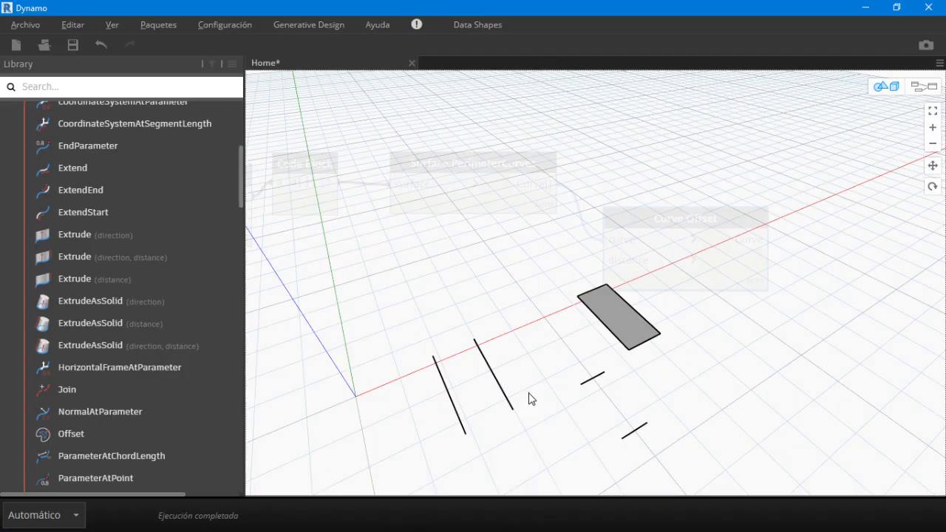
Step: Examine the offset perimeter lines around the column face from above and at an angle in the 3D preview
middle_drag(726, 317, 792, 253)
right_drag(792, 253, 707, 232)
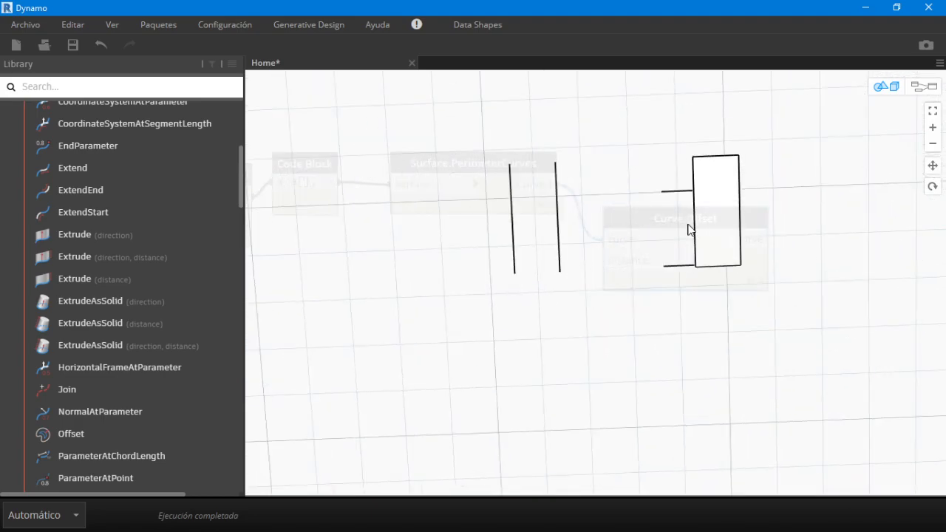
scroll(695, 325, up, 5)
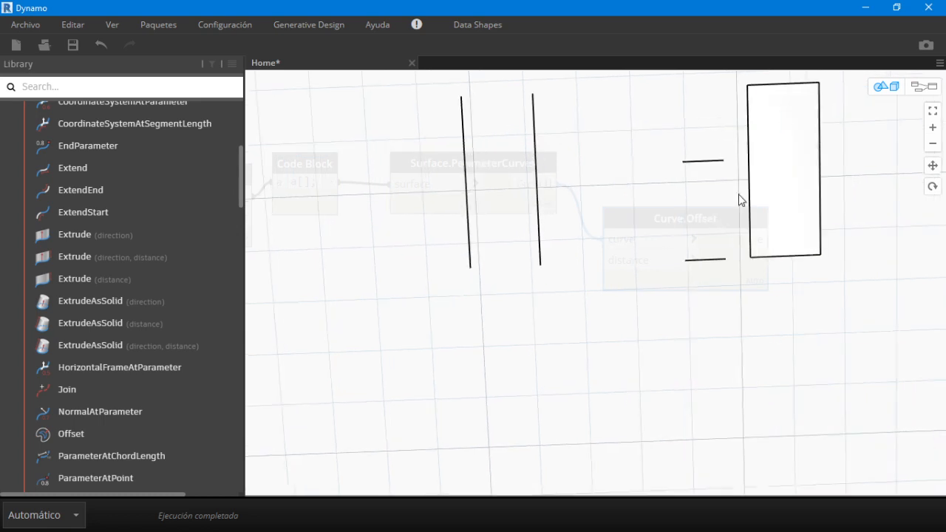
right_click(698, 208)
click(721, 157)
middle_drag(722, 157, 690, 249)
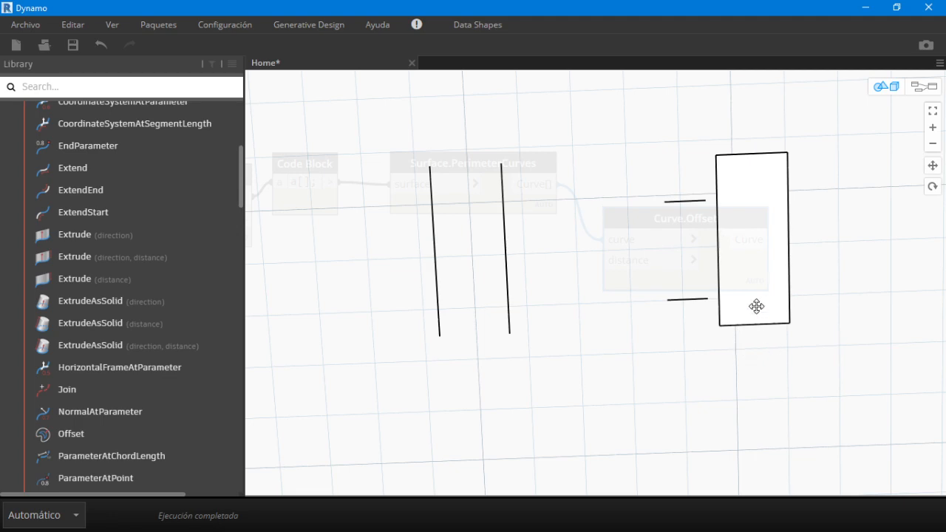
right_drag(755, 306, 712, 392)
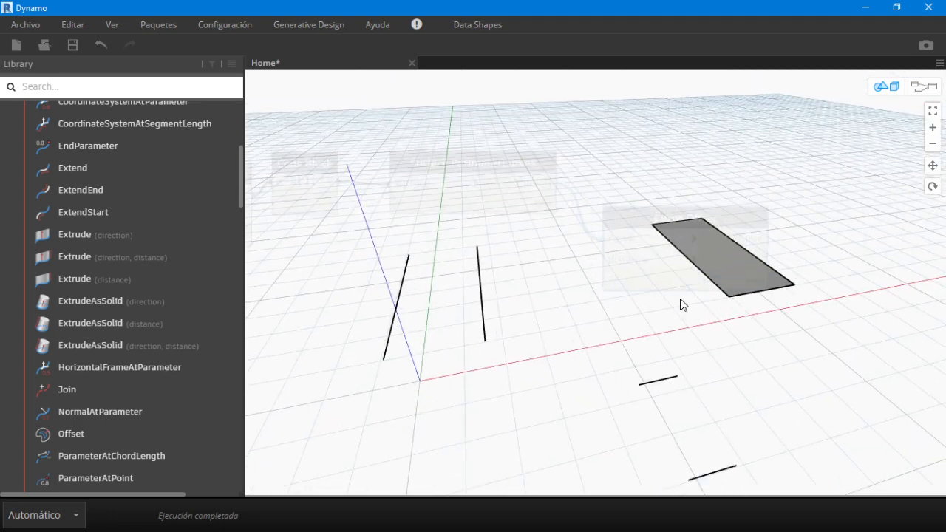
Step: Return to the graph, inspect the curve list output by Surface.PerimeterCurves, and move Curve.Offset slightly farther from that node
click(924, 87)
scroll(789, 248, down, 2)
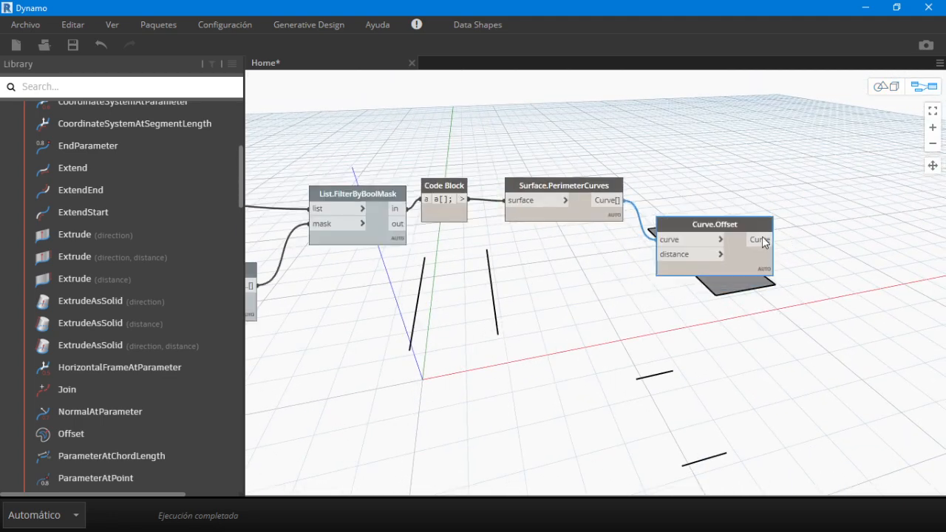
scroll(710, 251, up, 4)
drag(625, 275, 641, 221)
mouse_move(420, 182)
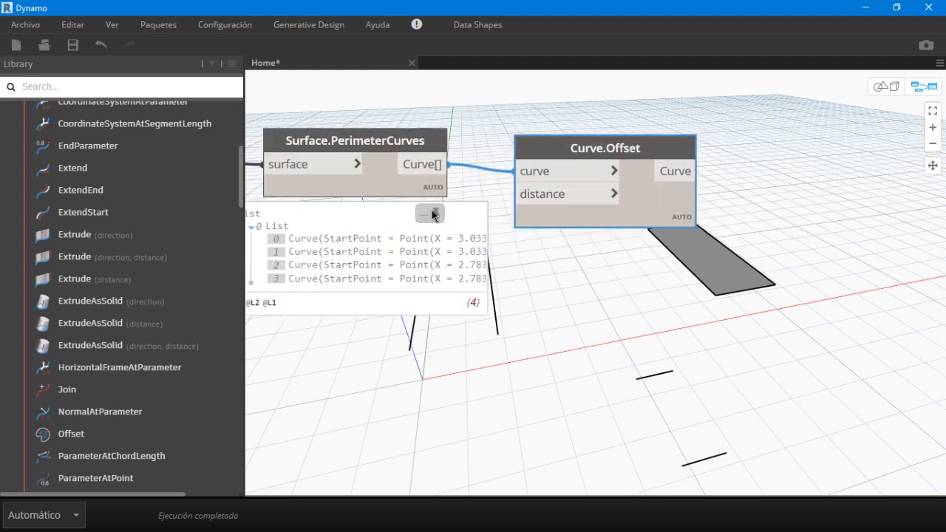
click(431, 210)
middle_drag(498, 268, 603, 263)
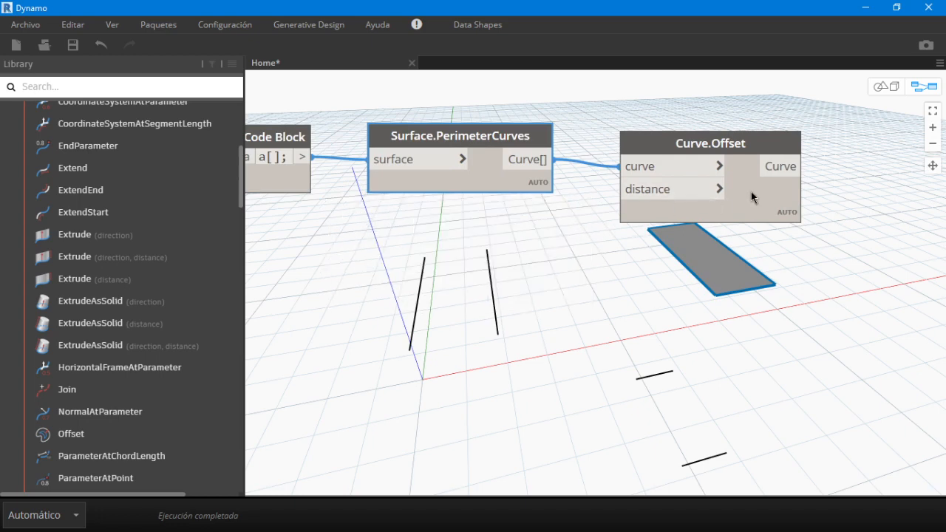
drag(750, 191, 777, 191)
Step: Add a PolyCurve.ByJoinedCurves node from the library's PolyCurve geometry nodes
scroll(133, 259, up, 5)
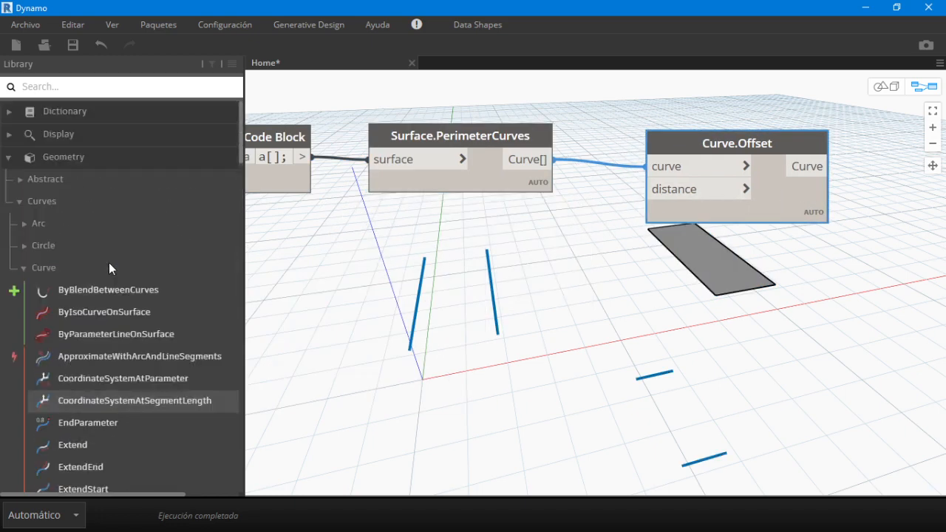
click(126, 160)
click(126, 159)
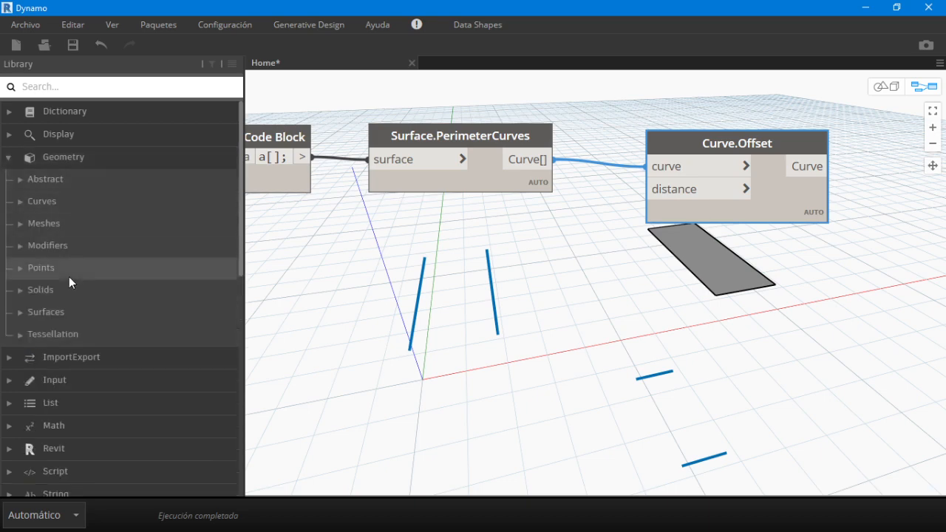
click(95, 204)
scroll(95, 344, down, 2)
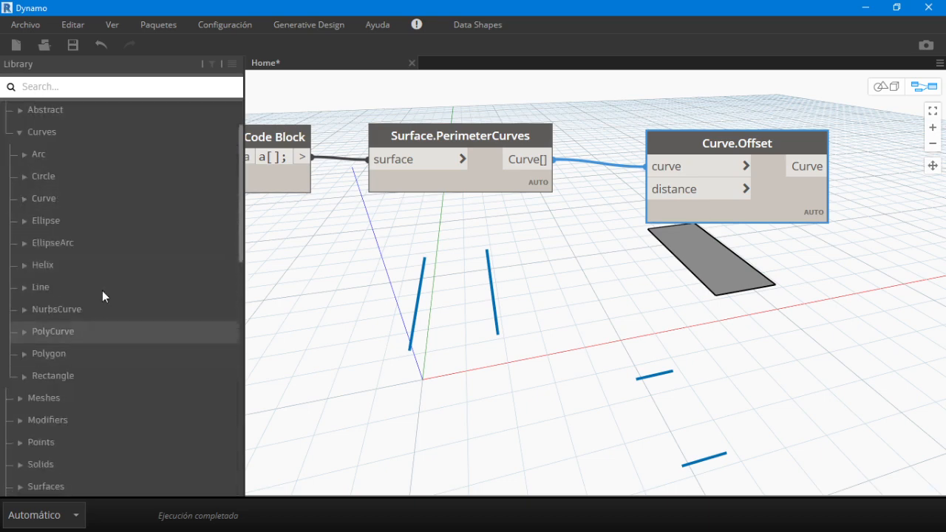
scroll(95, 333, up, 2)
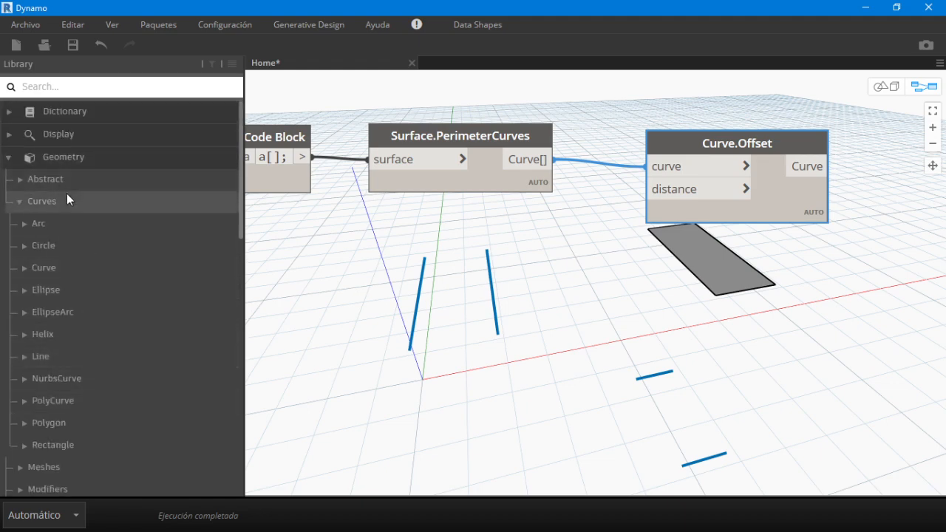
scroll(66, 193, down, 2)
click(84, 330)
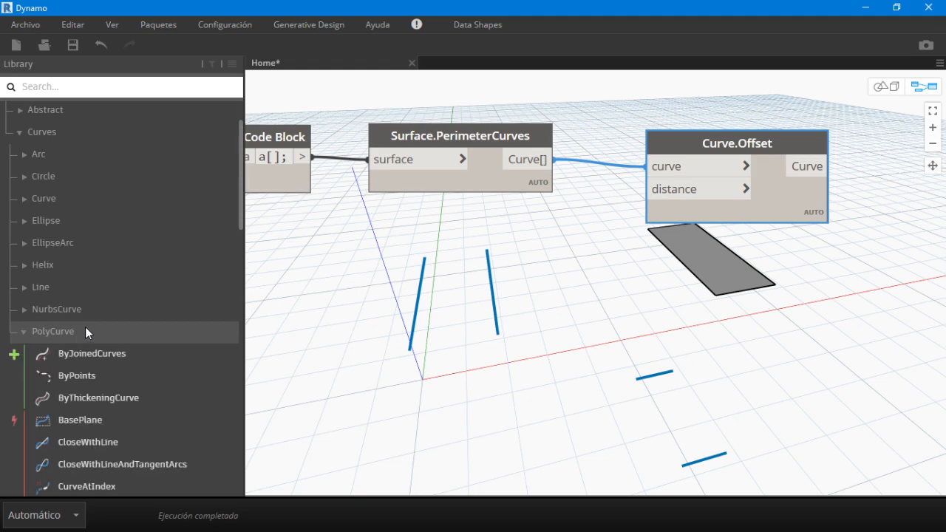
scroll(86, 327, down, 4)
click(150, 214)
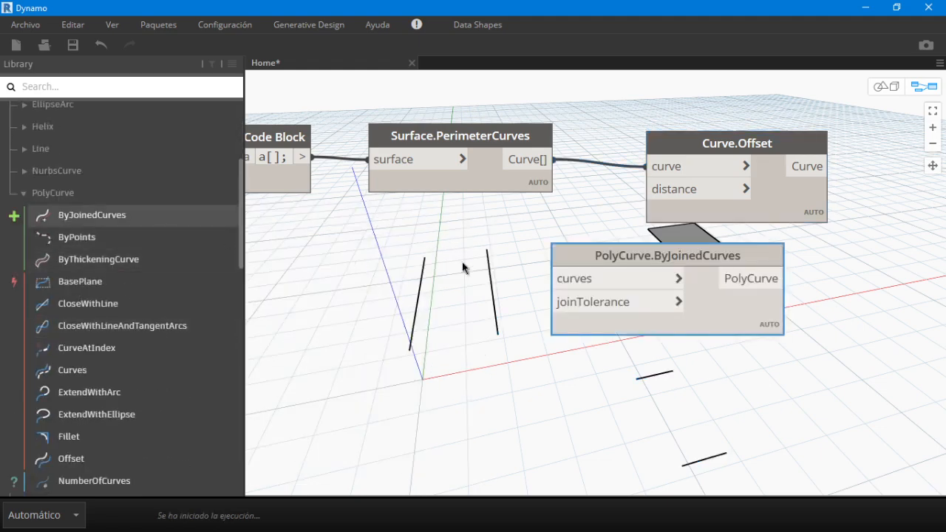
Step: Insert PolyCurve.ByJoinedCurves between Surface.PerimeterCurves and Curve.Offset, connecting Curve[] to curves and the PolyCurve output to Curve.Offset's curve input
drag(750, 185, 892, 173)
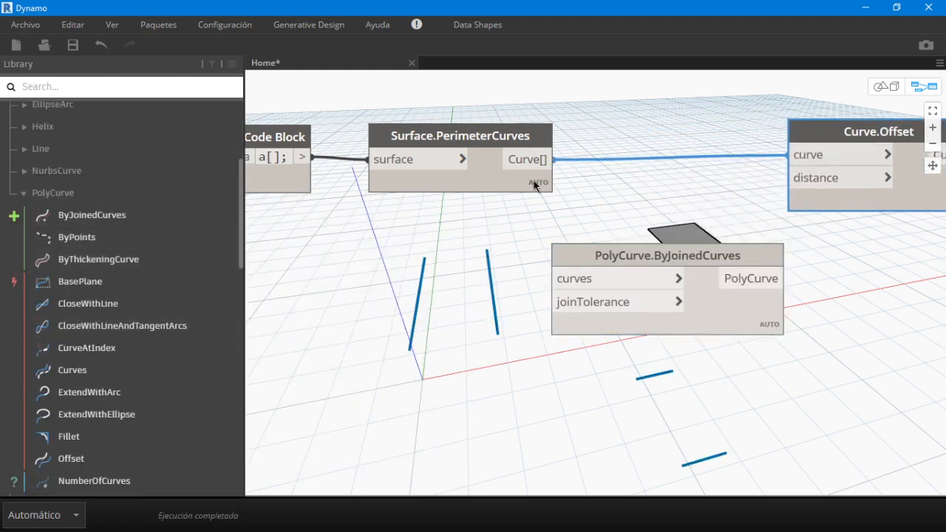
drag(535, 163, 558, 278)
middle_drag(606, 232, 703, 372)
drag(703, 372, 661, 102)
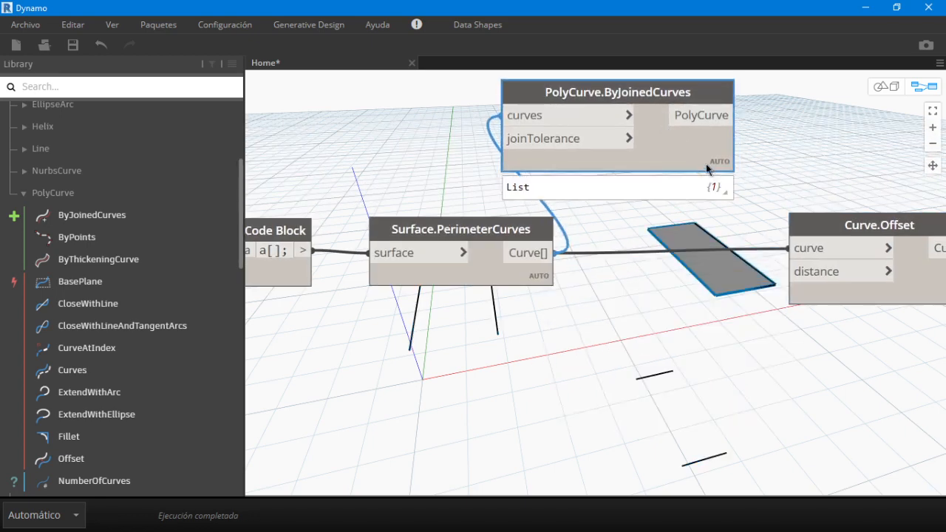
mouse_move(720, 191)
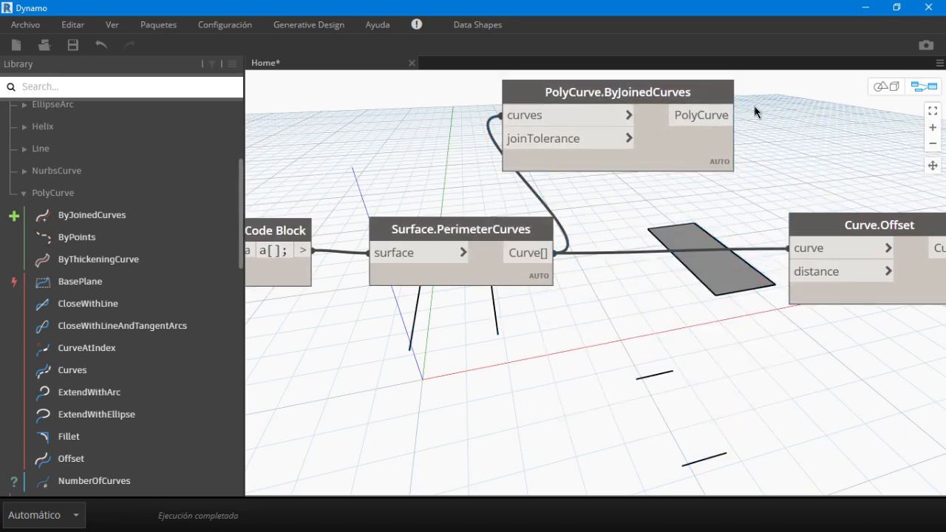
click(736, 115)
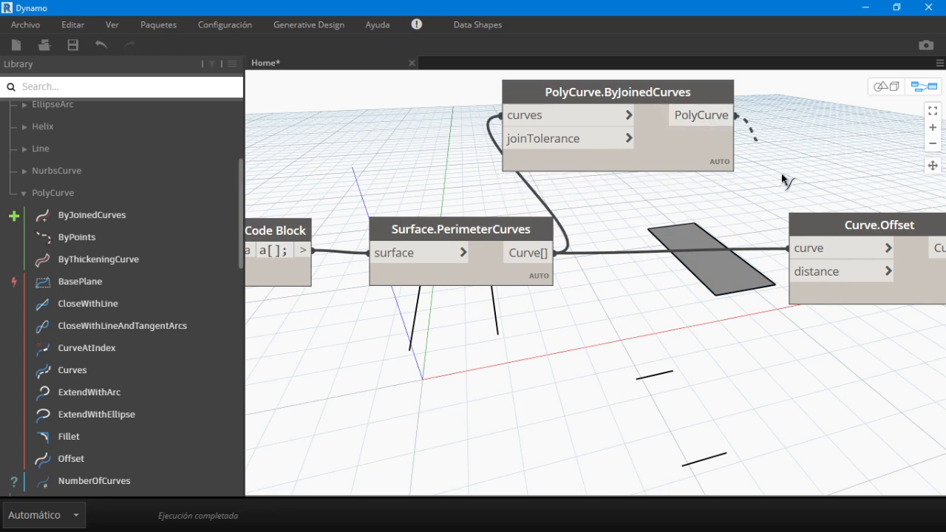
click(789, 237)
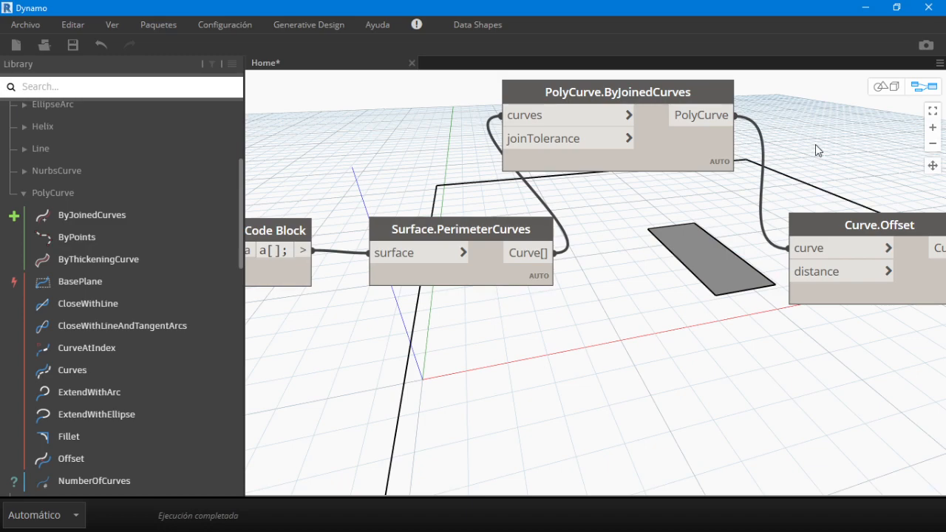
Step: Examine the joined polycurve's offset around the face in the 3D preview and return to the graph
click(881, 86)
scroll(603, 239, down, 6)
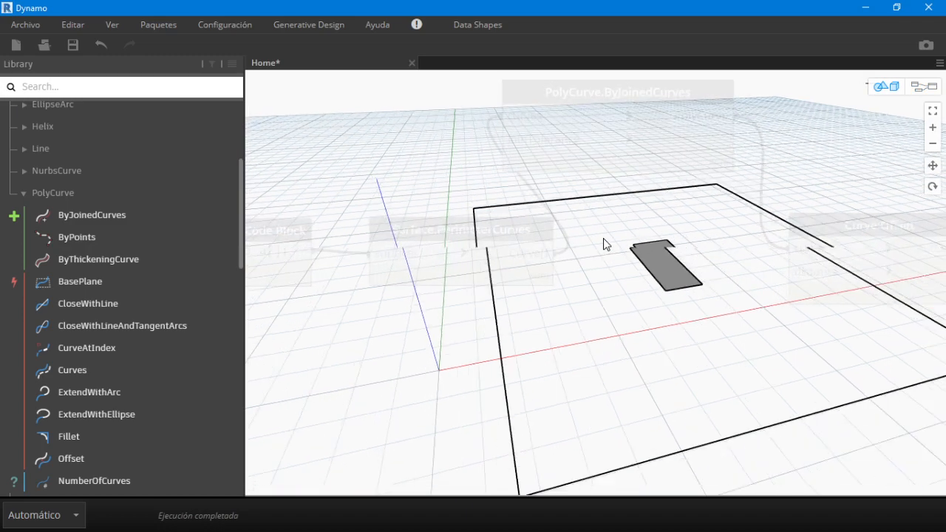
right_drag(603, 238, 828, 156)
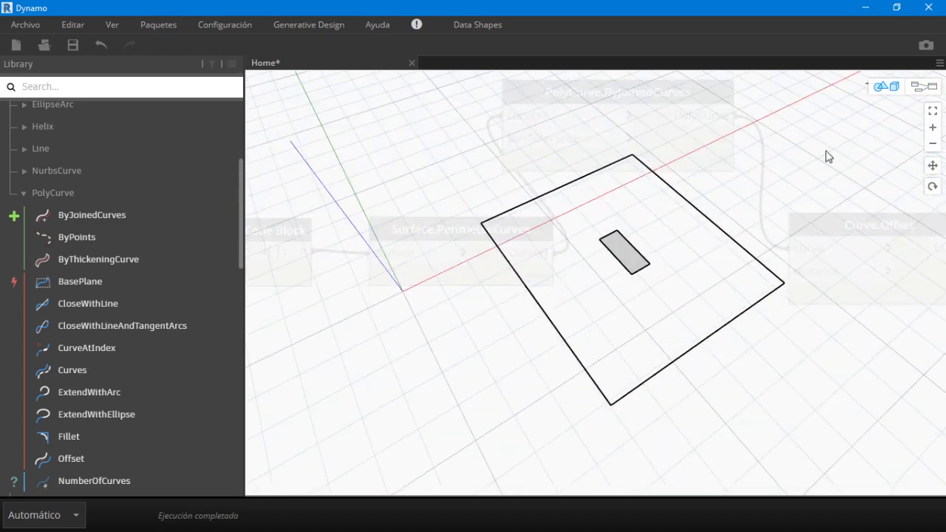
click(913, 89)
Step: Add a Code Block with the value -0.04 below the polycurve nodes and connect it to Curve.Offset's distance input
scroll(794, 231, down, 3)
click(810, 188)
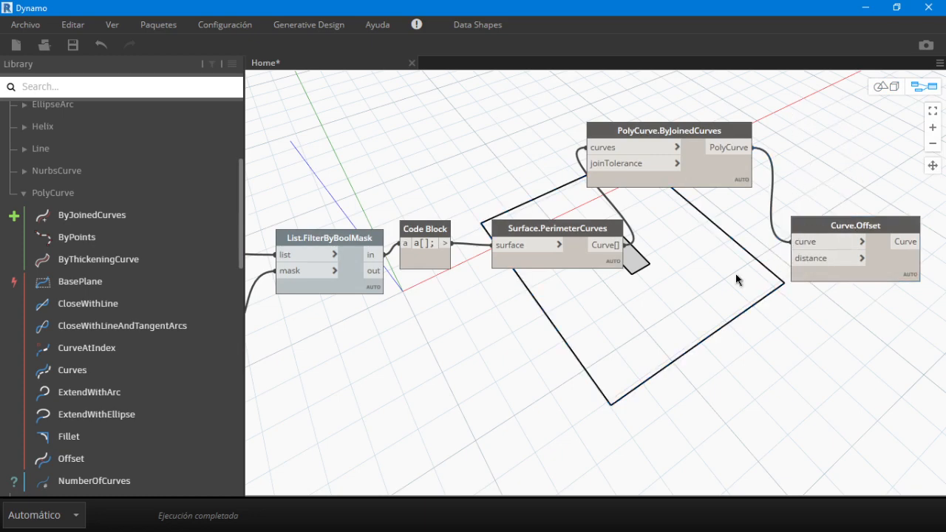
middle_drag(720, 274, 644, 238)
drag(824, 234, 840, 240)
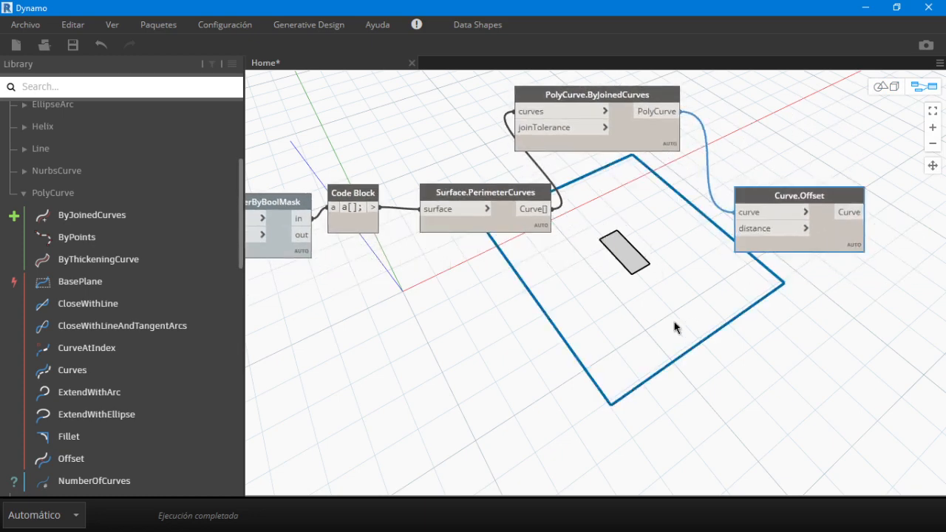
double_click(658, 287)
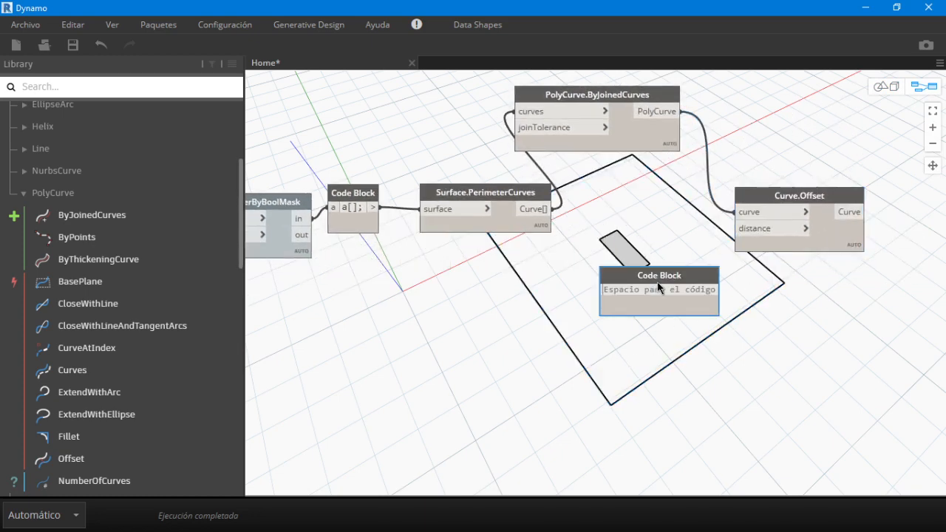
scroll(696, 265, up, 2)
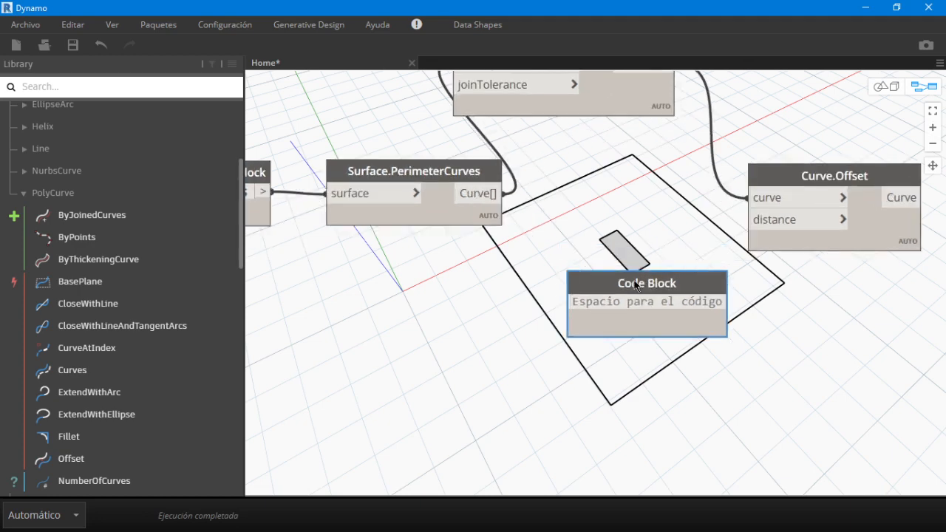
text(-0.04)
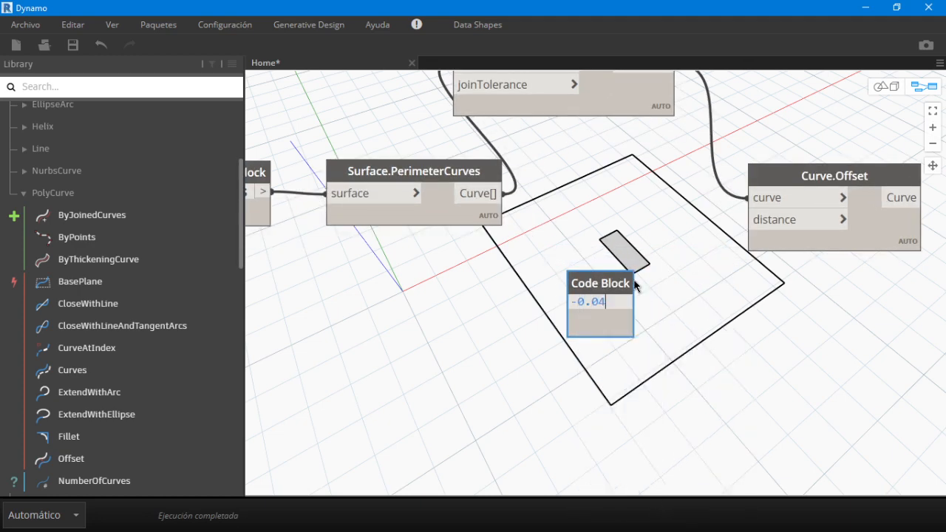
click(635, 286)
drag(638, 291, 746, 219)
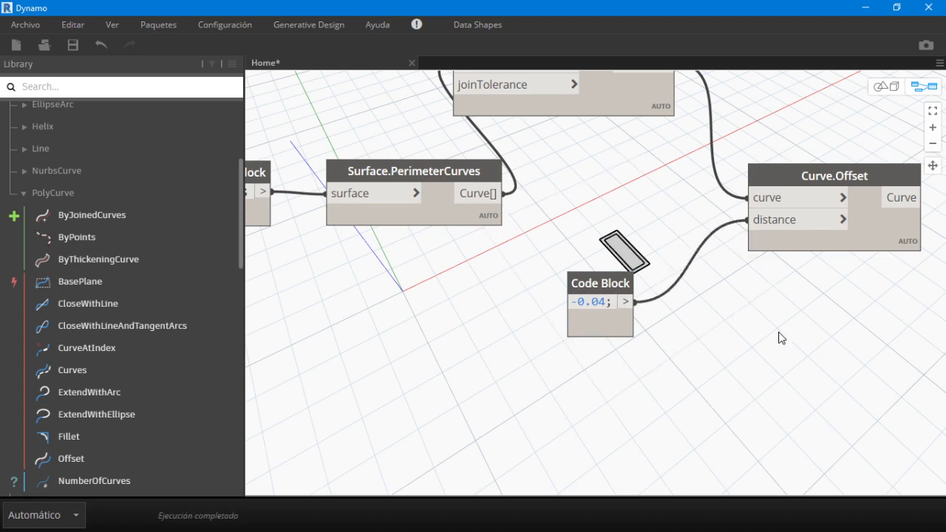
Step: Orbit the 3D preview to examine the offset outline at the -0.04 distance, and return to the end of the graph
click(898, 91)
right_drag(676, 333, 859, 102)
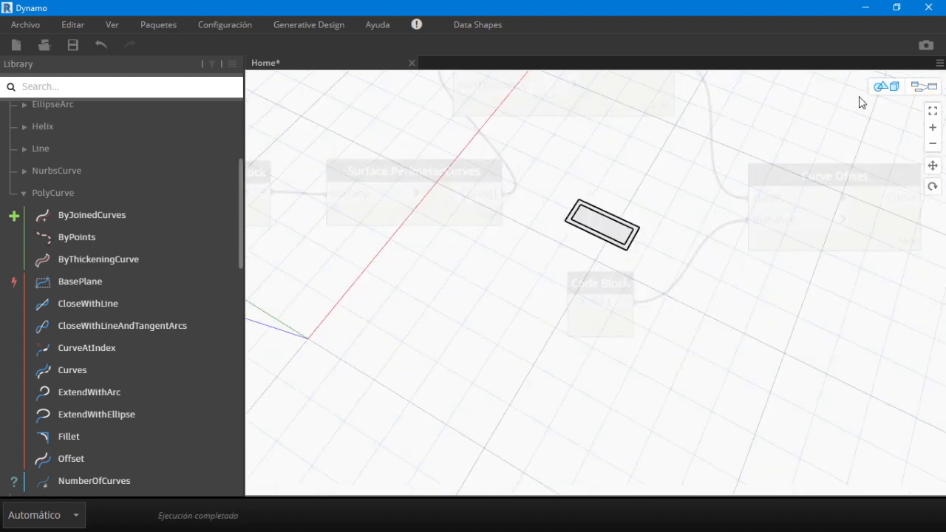
click(937, 86)
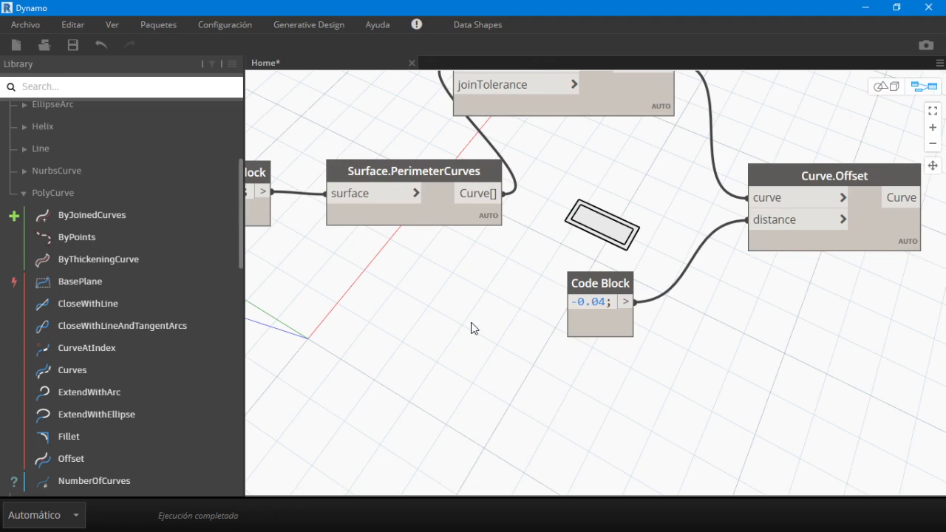
scroll(595, 290, down, 2)
middle_drag(715, 261, 611, 265)
scroll(653, 264, down, 2)
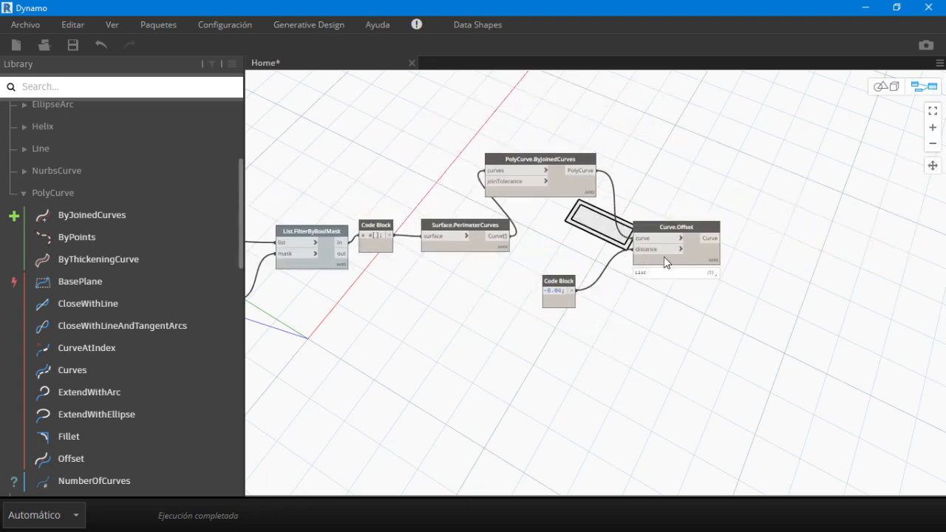
Step: Inspect the stirrup outline and column face up close in the 3D preview, and bring the whole node graph into view
click(894, 88)
scroll(633, 247, up, 3)
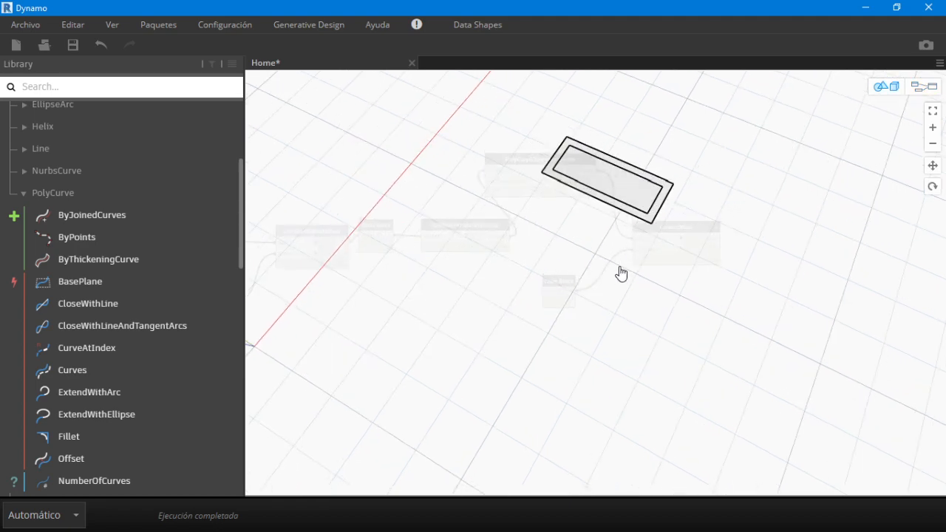
middle_drag(621, 273, 595, 336)
scroll(635, 277, up, 4)
right_drag(633, 282, 678, 242)
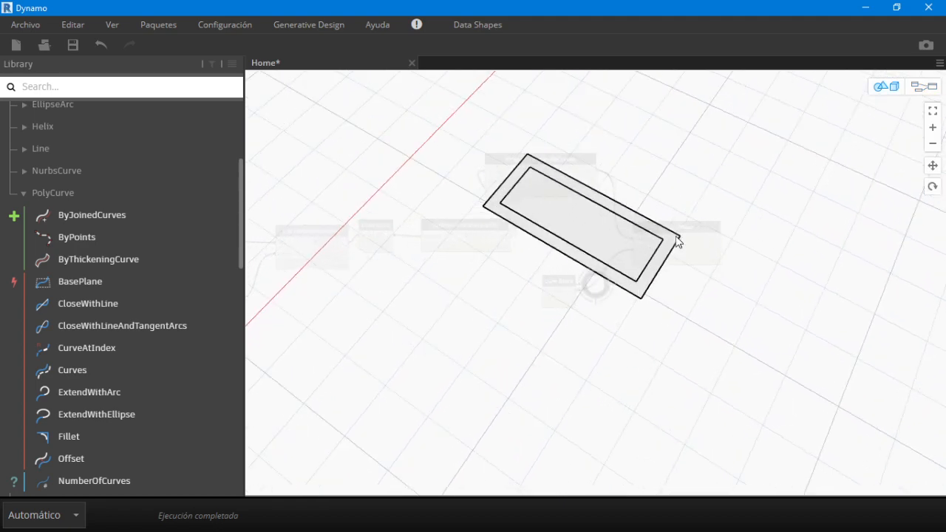
click(925, 88)
scroll(740, 329, down, 5)
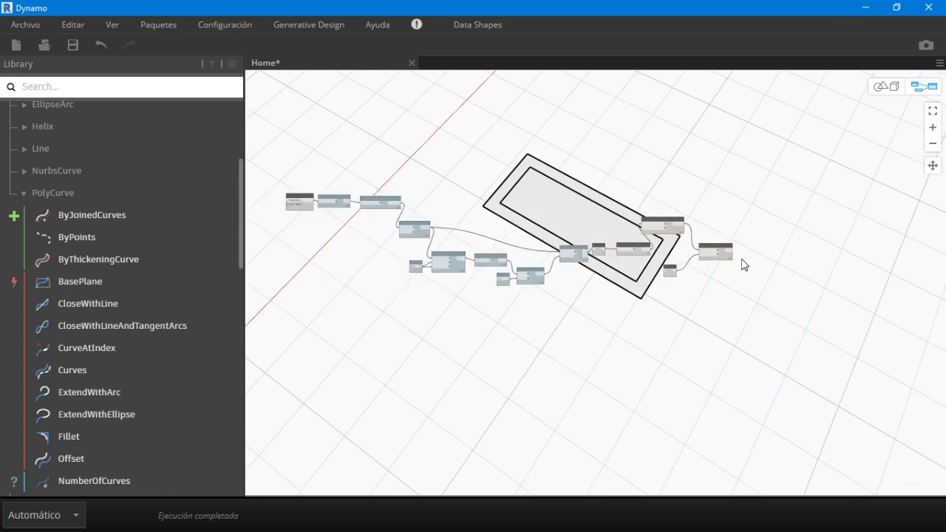
Step: Switch to Revit and place a UC-Perfiles universales-Pilar UC203x203x52 steel column in the empty area beside the grid on Nivel 1
scroll(793, 138, up, 1)
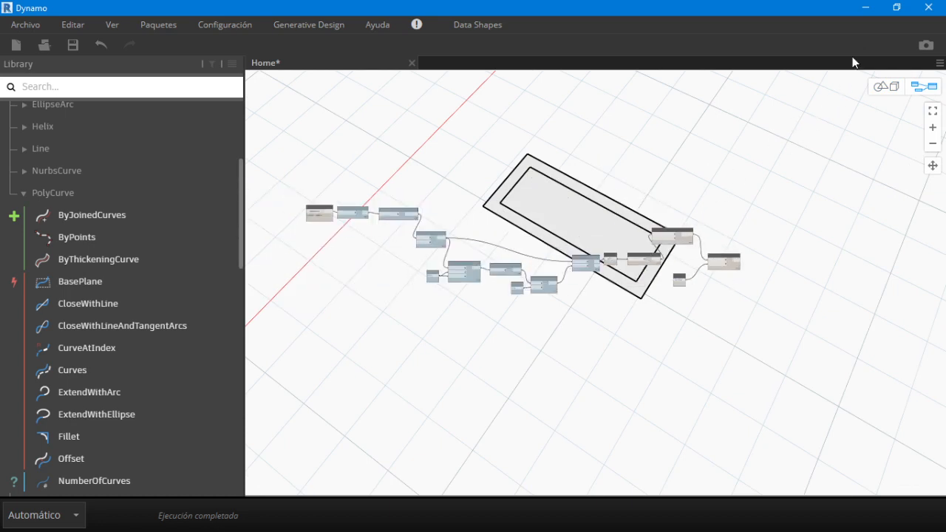
click(876, 8)
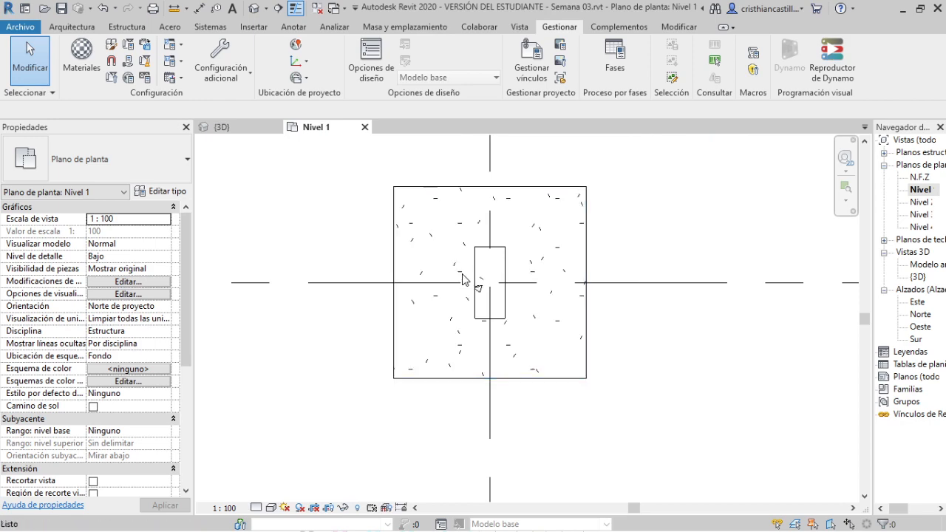
key(c)
key(l)
scroll(411, 273, down, 3)
scroll(411, 274, down, 2)
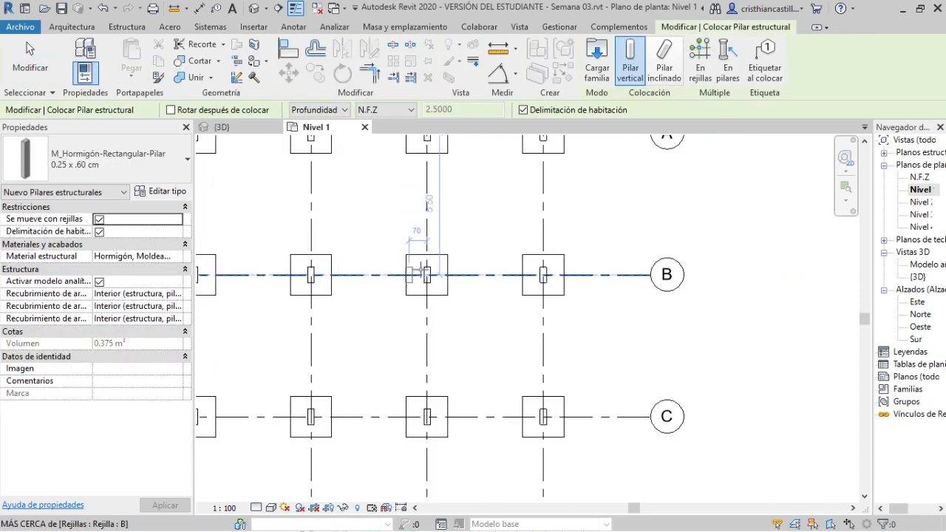
click(142, 189)
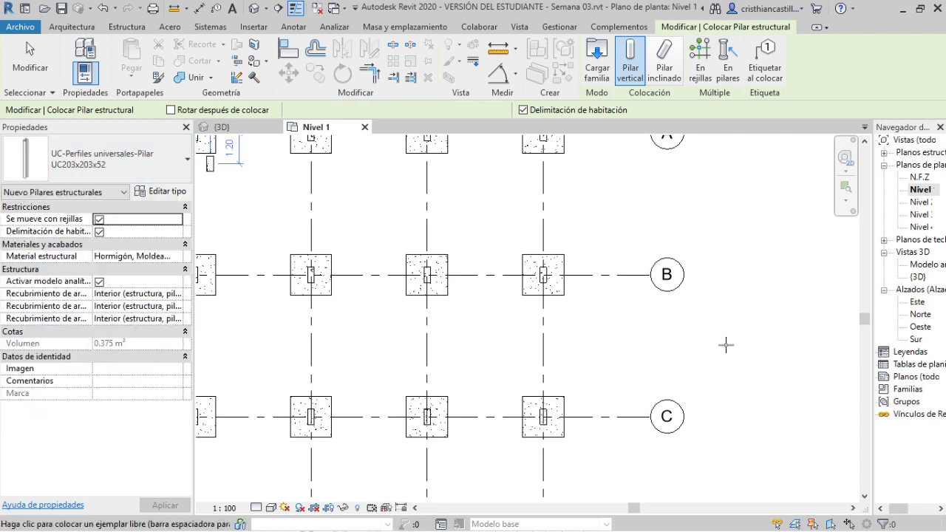
scroll(727, 344, up, 5)
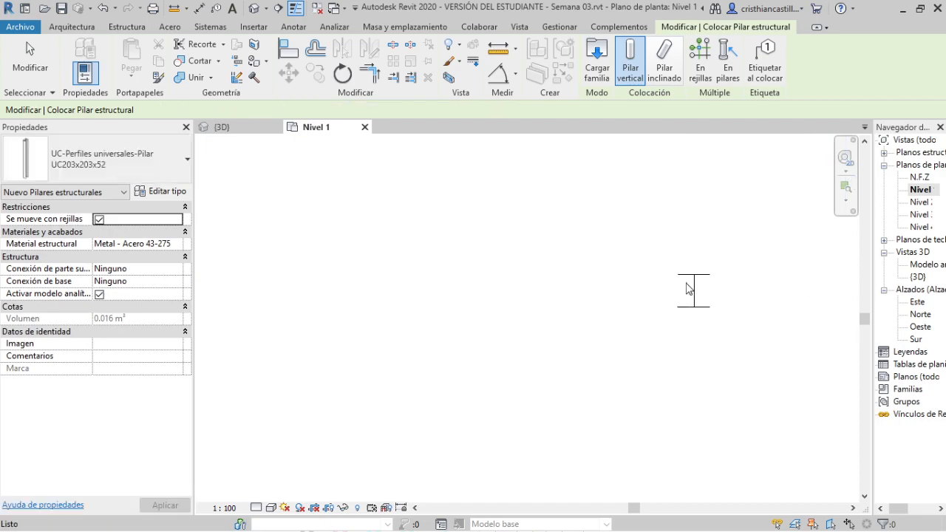
key(Escape)
Step: Switch back to Dynamo and pick the placed steel column as the Select Model Element input
key(alt+Tab)
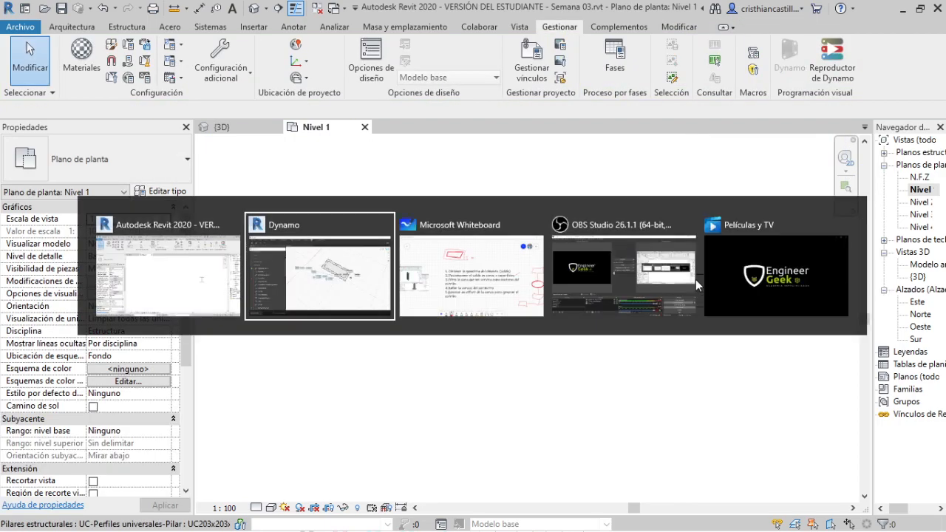
scroll(503, 271, up, 10)
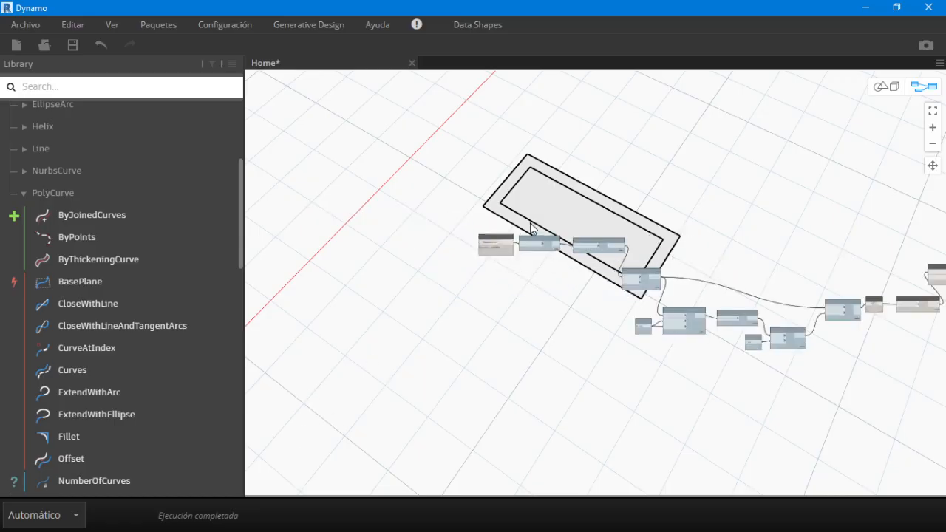
click(443, 259)
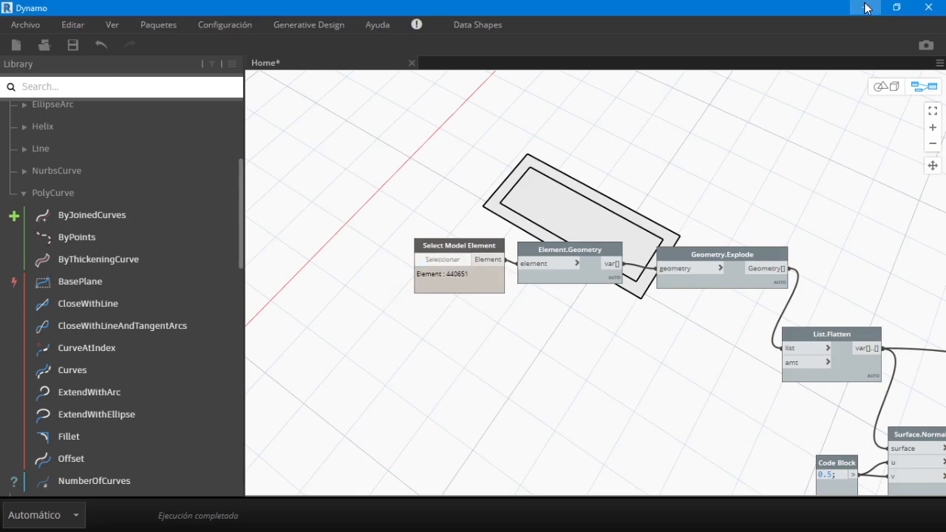
click(865, 7)
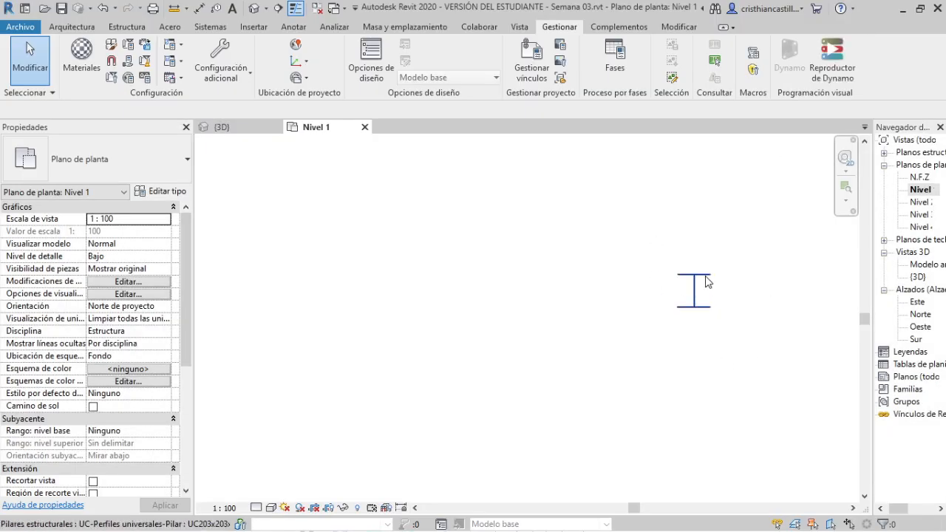
click(707, 276)
Step: Fit the 3D preview to the steel column and examine its I-shaped section outline up close
click(887, 87)
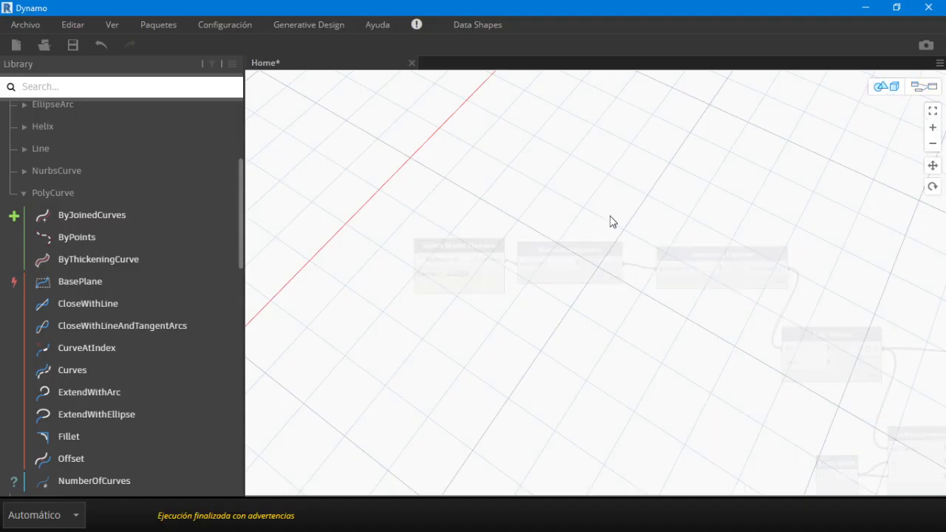
right_drag(610, 220, 581, 248)
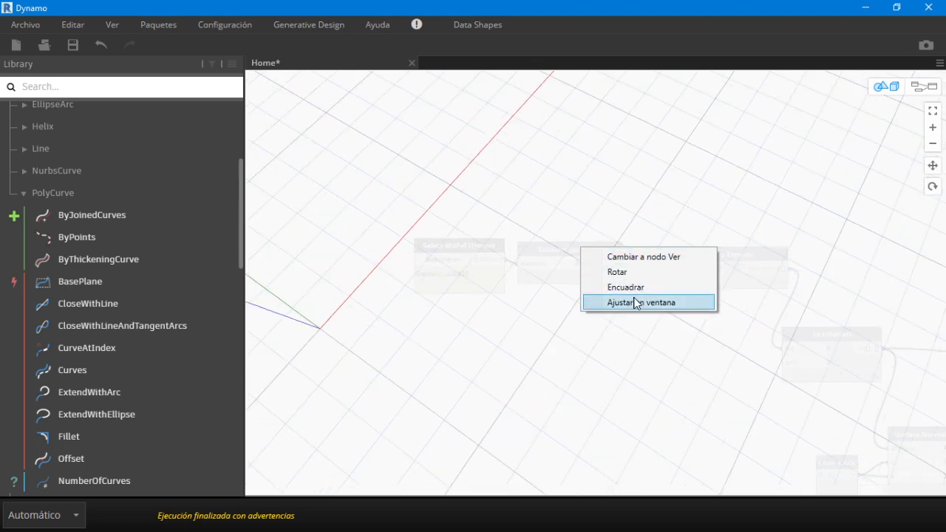
click(637, 303)
scroll(648, 262, up, 4)
middle_drag(578, 292, 547, 345)
scroll(596, 230, up, 3)
middle_drag(597, 292, 581, 359)
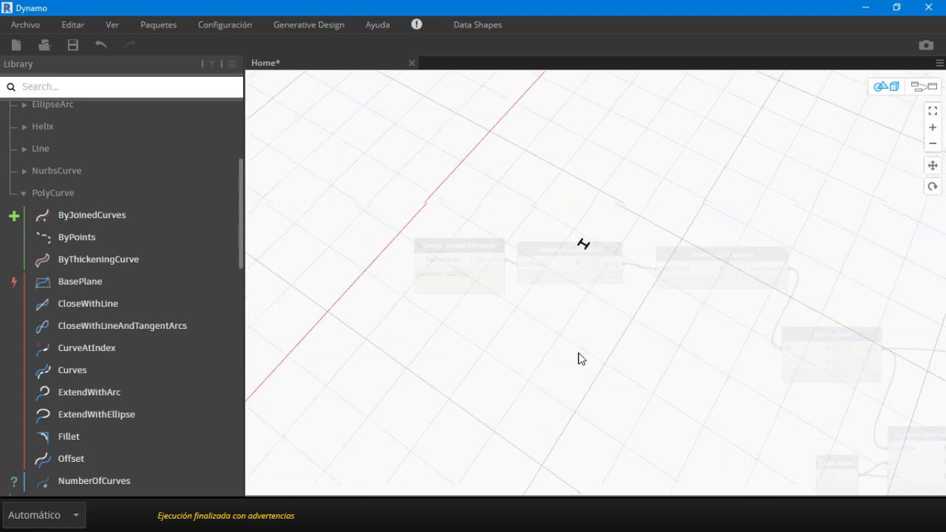
scroll(589, 235, up, 4)
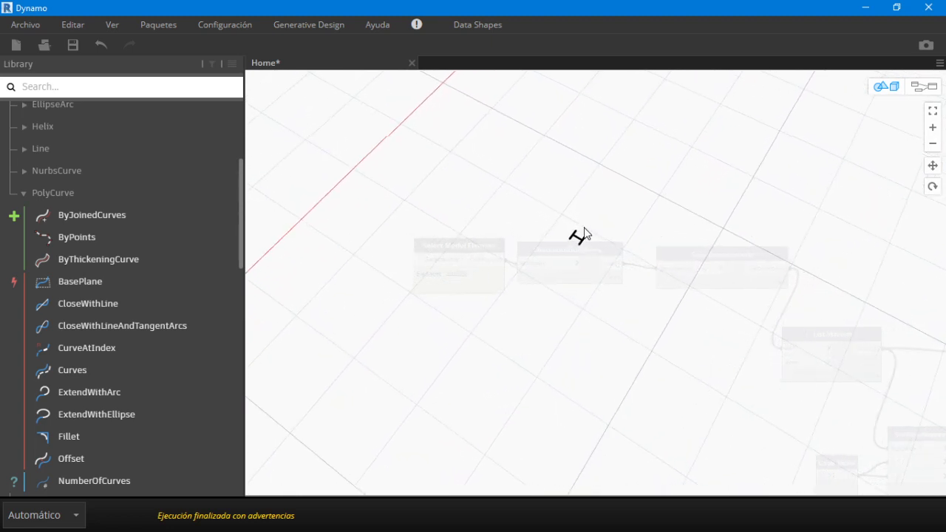
mouse_move(578, 236)
right_down()
mouse_move(500, 219)
mouse_move(910, 178)
right_up()
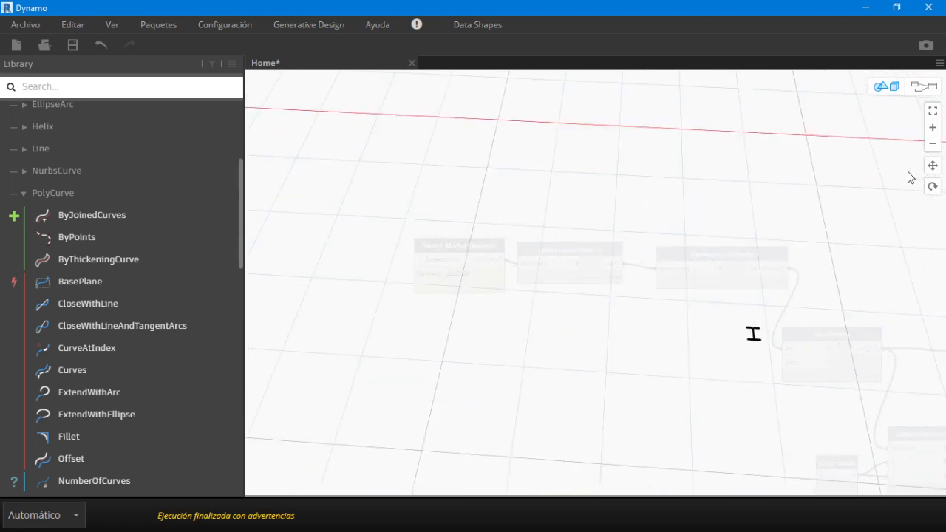
Step: Return to the graph and set the Code Block feeding Curve.Offset's distance to 0.1
click(935, 93)
scroll(749, 262, down, 3)
scroll(691, 237, down, 3)
middle_drag(574, 230, 429, 206)
middle_drag(895, 314, 749, 325)
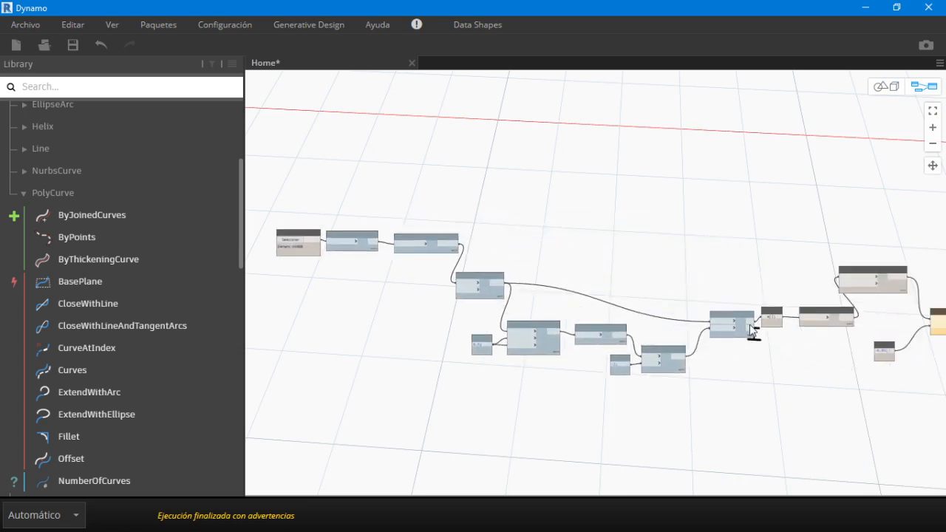
middle_drag(927, 358, 732, 367)
scroll(732, 367, up, 11)
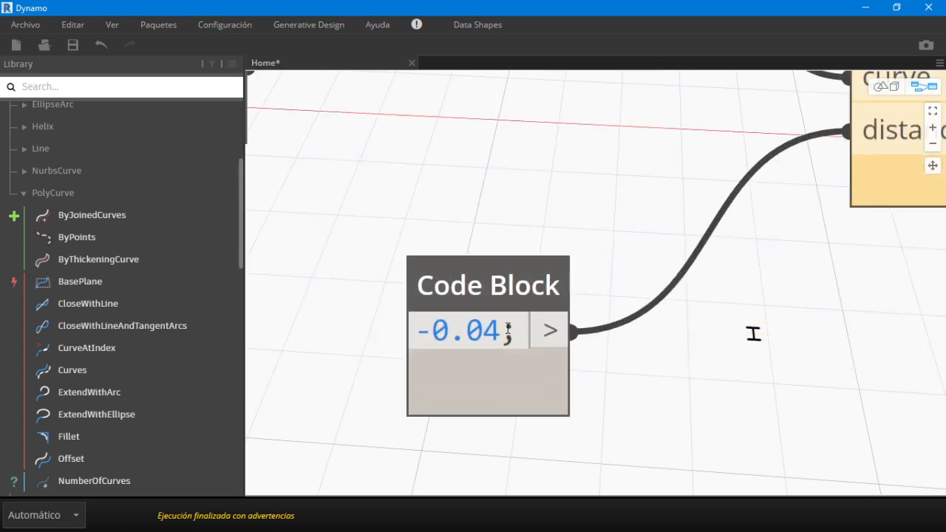
drag(507, 330, 421, 338)
text(0.)
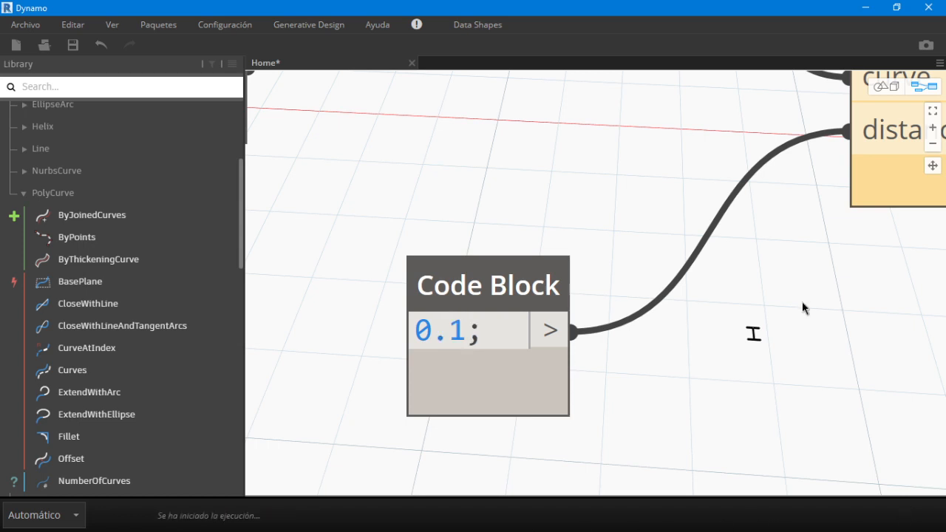
click(778, 256)
Step: Reconnect PolyCurve.ByJoinedCurves' PolyCurve output to Curve.Offset's curve input
scroll(786, 274, down, 3)
middle_drag(690, 196, 500, 358)
scroll(500, 358, down, 3)
click(495, 150)
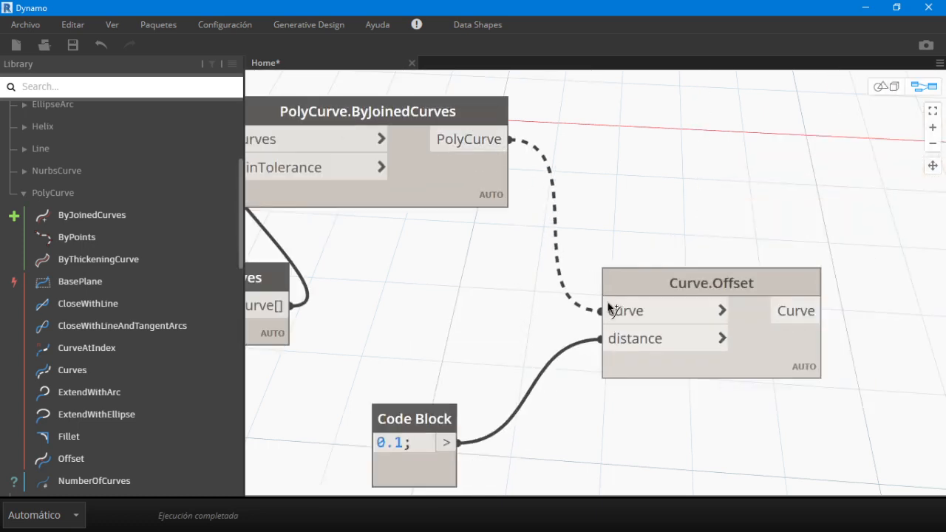
click(609, 307)
scroll(680, 369, down, 2)
middle_drag(678, 352, 560, 260)
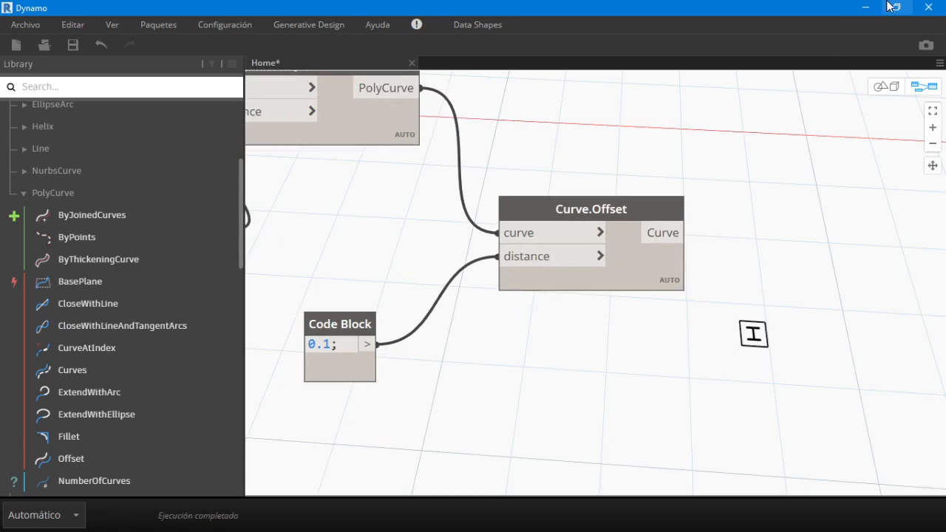
Step: Switch to Revit and delete the UC203x203x52 steel column from the Nivel 1 plan
click(865, 8)
click(703, 288)
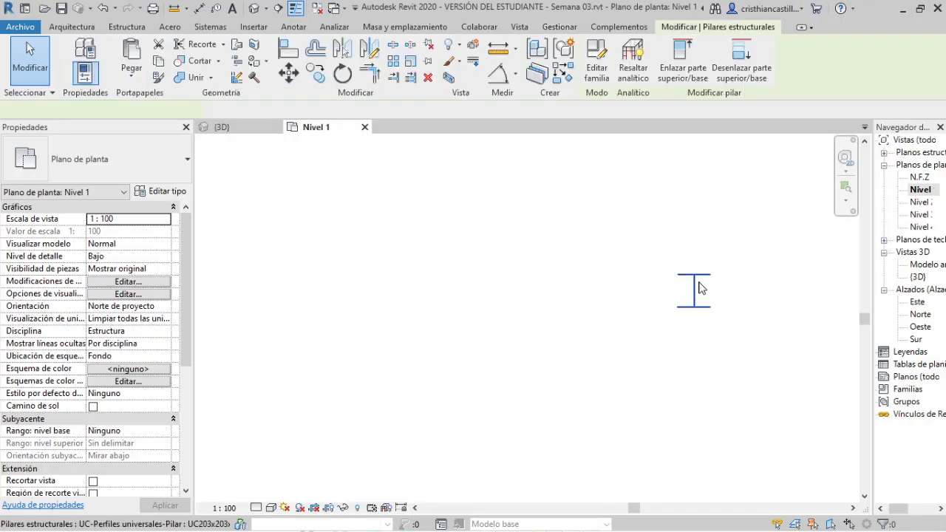
key(Delete)
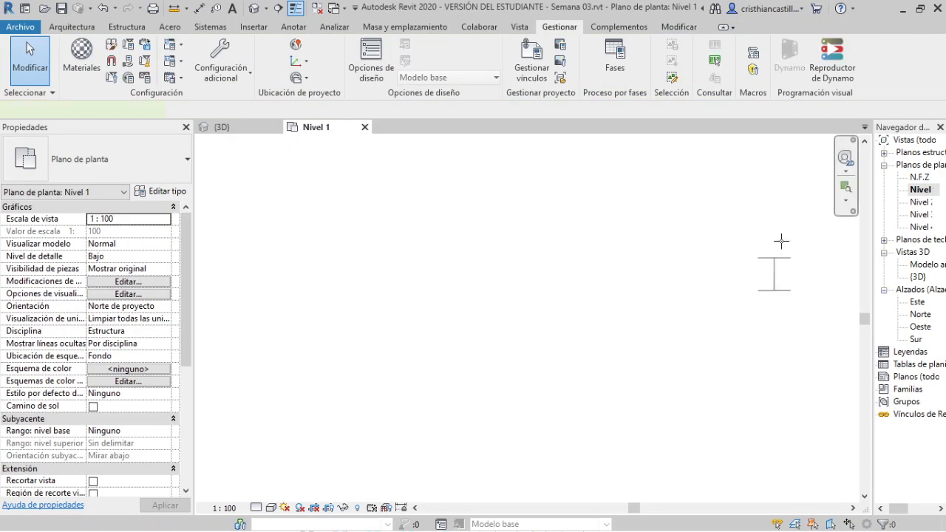
Step: Load the Columna T.rfa and M_Hormigón-Redondo-Pilar.rfa structural column families from the library's Pilares estructurales > Hormigón folder
key(l)
click(610, 72)
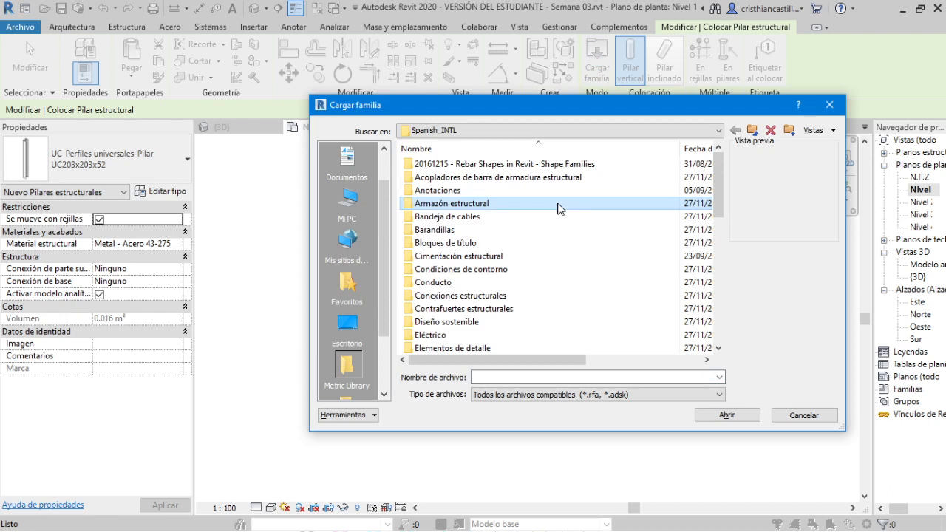
scroll(559, 209, down, 7)
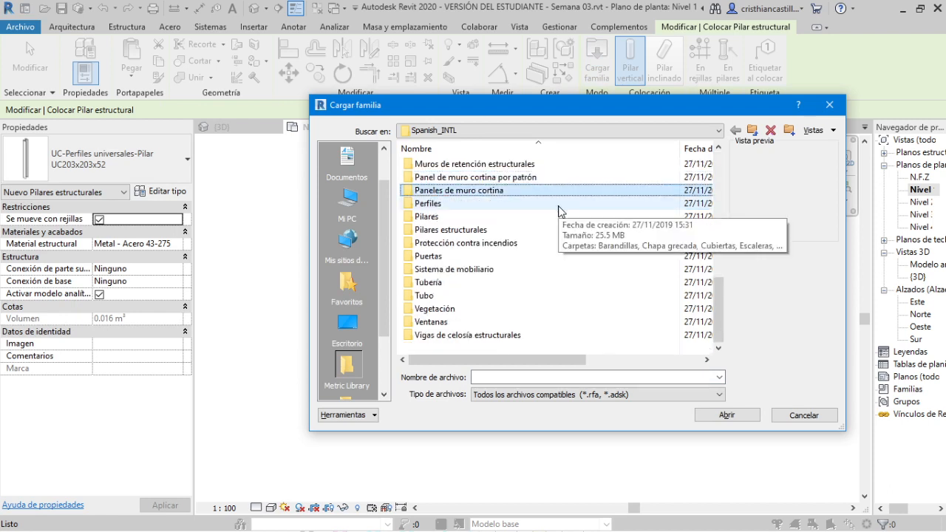
key(Down)
key(Down)
key(Down)
key(Return)
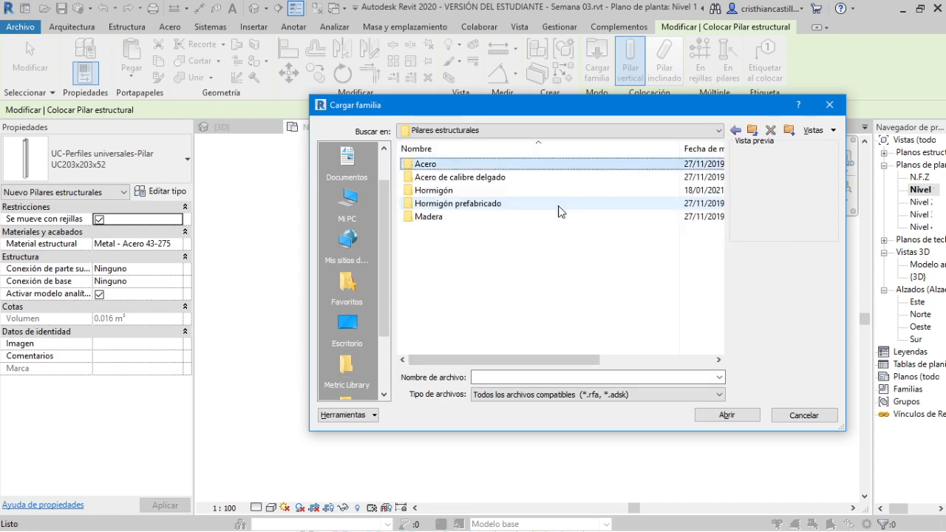
key(Down)
key(Down)
key(Return)
key(Down)
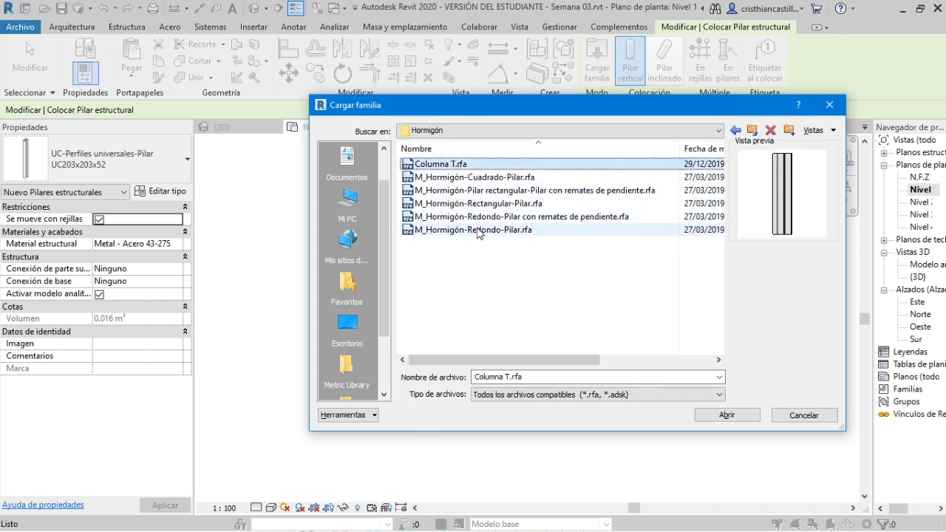
click(538, 230)
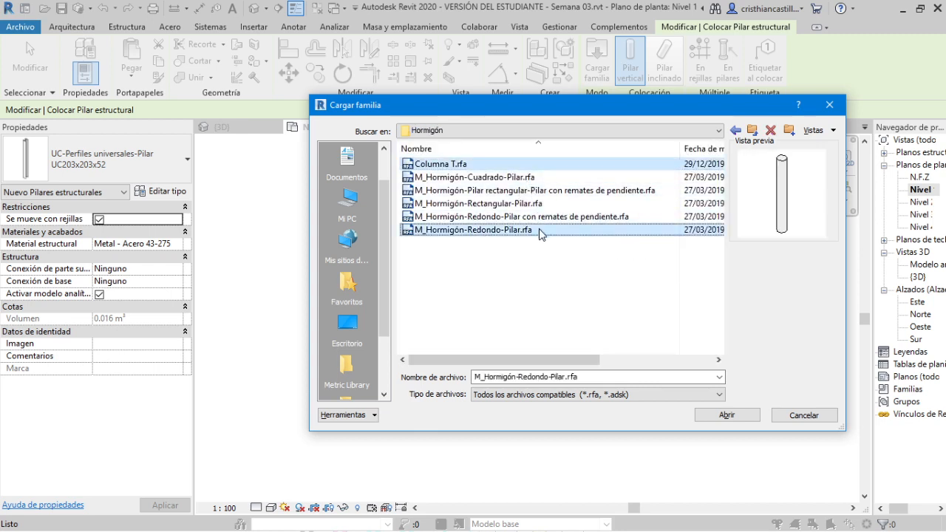
click(724, 415)
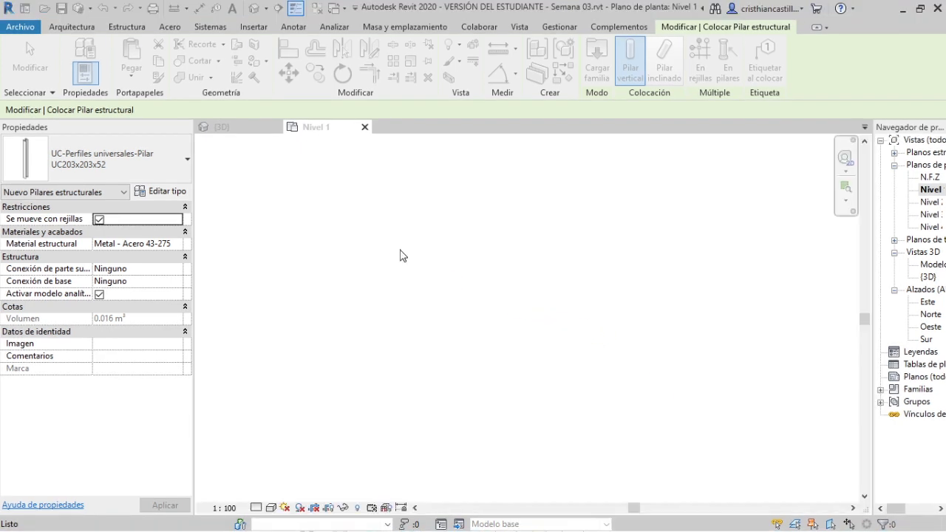
click(155, 173)
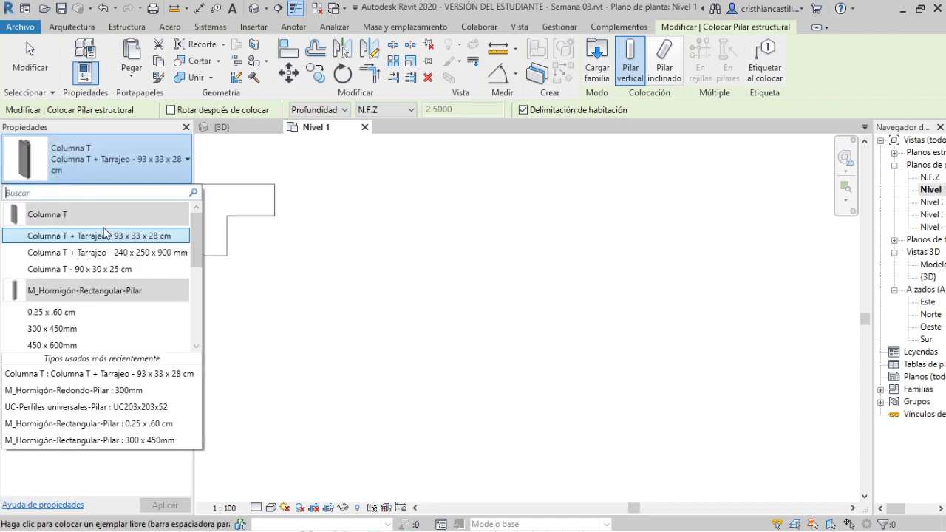
scroll(99, 295, down, 2)
click(96, 299)
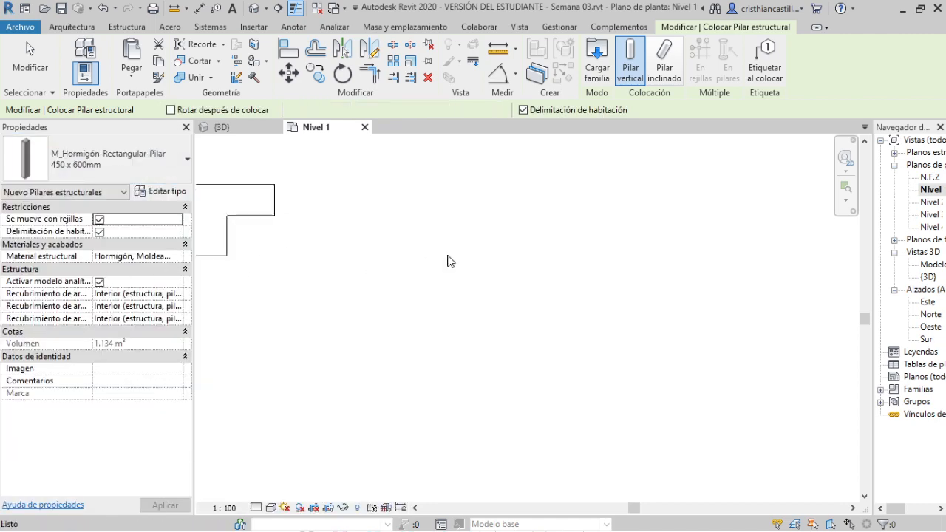
Step: Place a 300mm M_Hormigón-Redondo-Pilar column in the empty area of the Nivel 1 plan
click(89, 166)
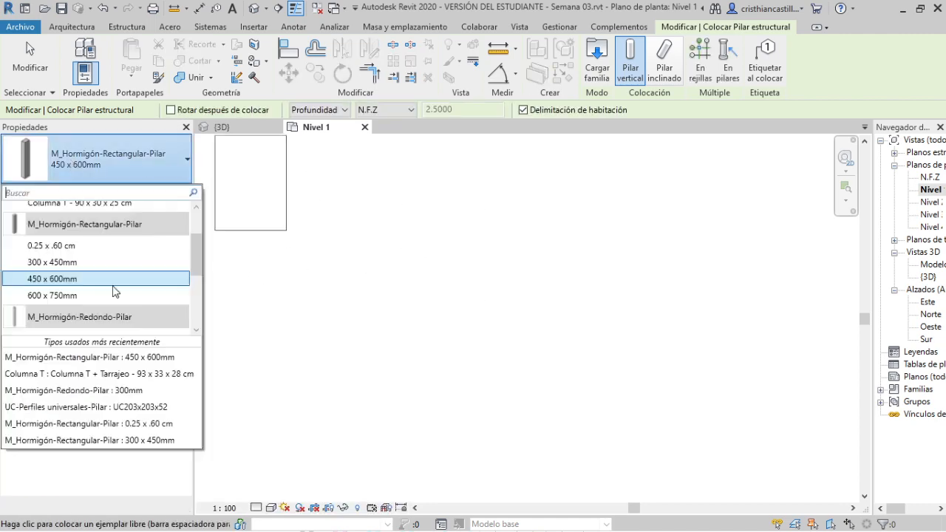
scroll(118, 297, up, 2)
scroll(118, 297, down, 3)
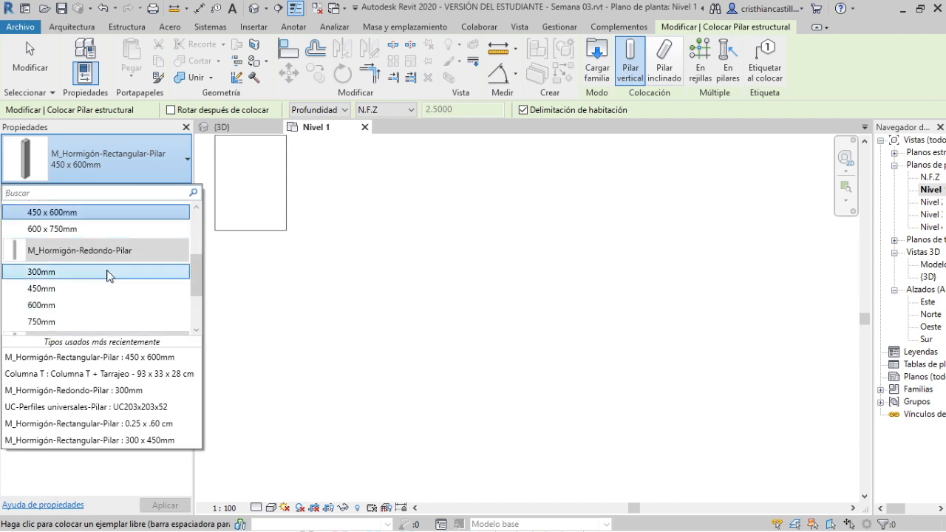
click(110, 271)
click(480, 310)
key(Escape)
key(Escape)
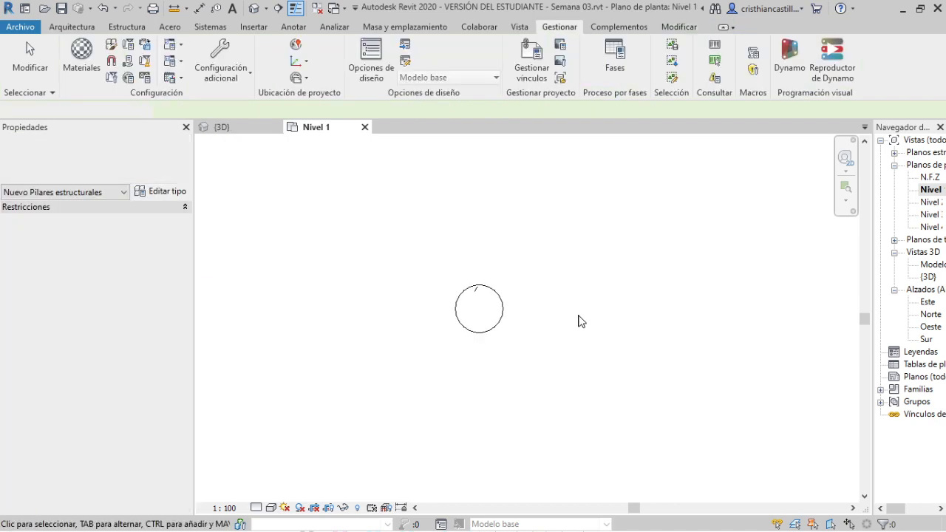
Step: Switch to Dynamo and pick the round concrete column as the Select Model Element input
key(alt+Tab)
key(alt+Tab)
click(347, 297)
scroll(473, 247, down, 5)
mouse_move(531, 249)
middle_down()
mouse_move(942, 226)
mouse_move(628, 257)
mouse_move(691, 275)
middle_up()
middle_drag(597, 246, 925, 290)
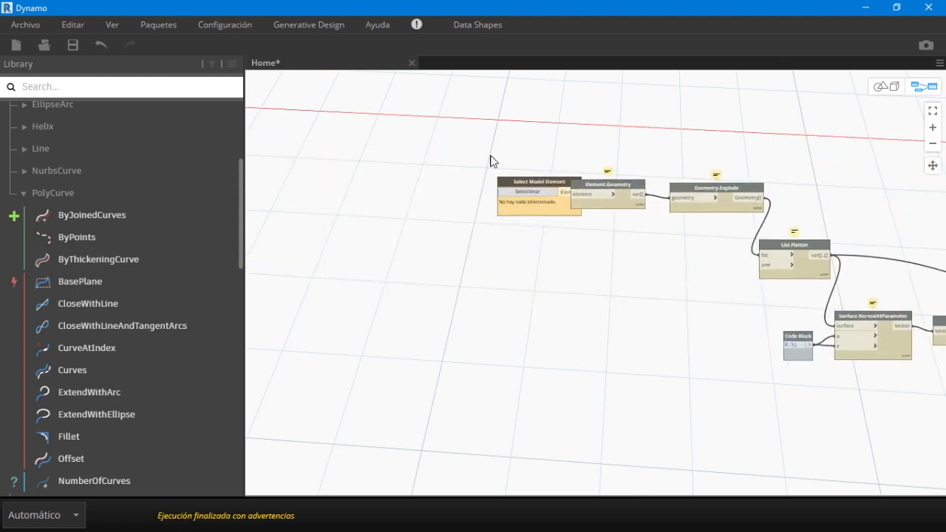
click(544, 190)
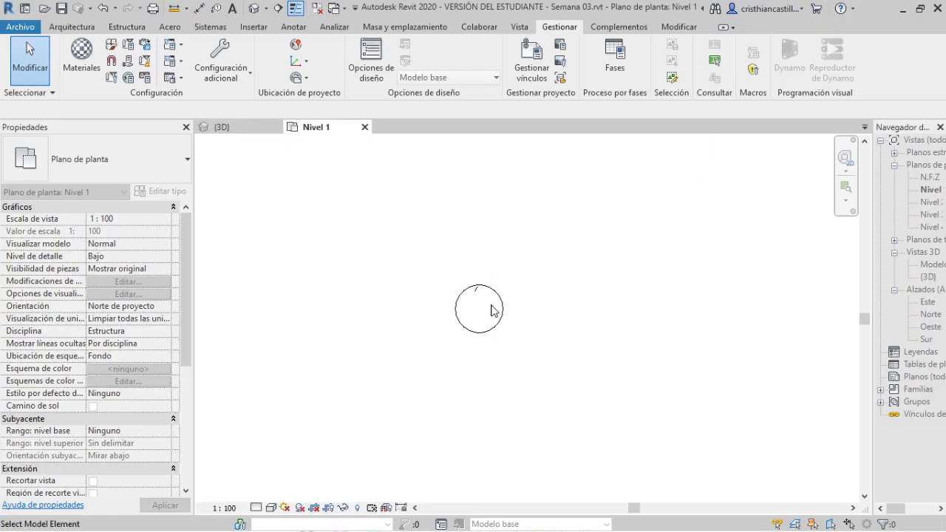
click(425, 292)
scroll(847, 281, down, 1)
middle_drag(847, 281, 588, 246)
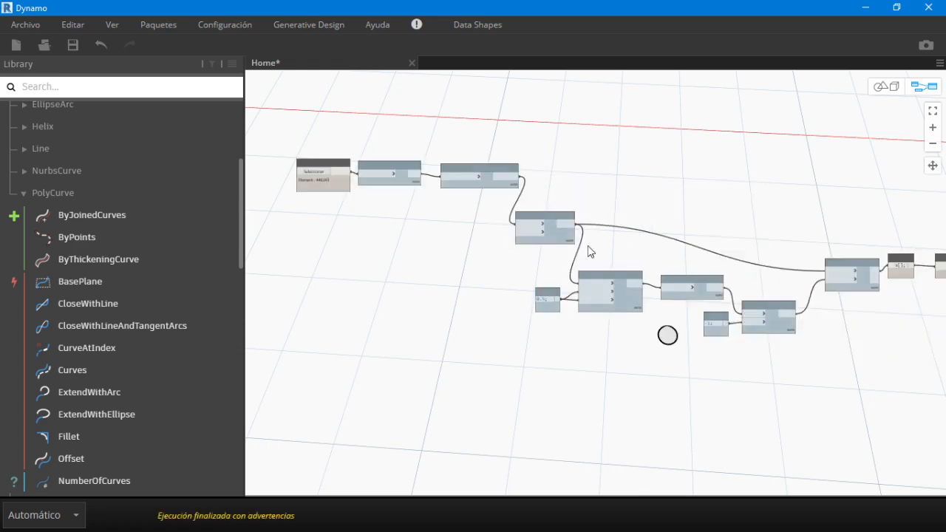
Step: Space out the PolyCurve.ByJoinedCurves, Curve.Offset and 0.1 Code Block nodes at the end of the graph
click(889, 95)
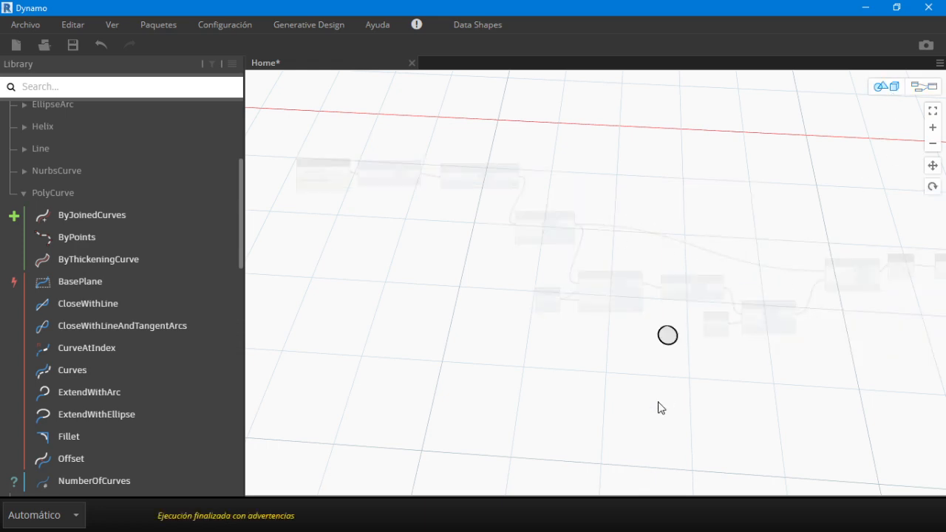
click(936, 87)
scroll(799, 223, up, 3)
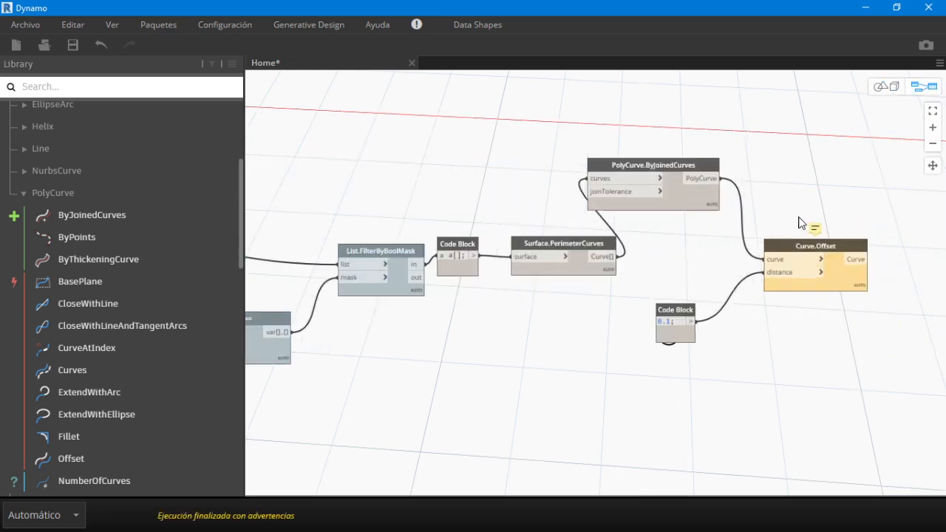
scroll(798, 218, up, 1)
middle_drag(739, 284, 675, 263)
drag(619, 123, 673, 91)
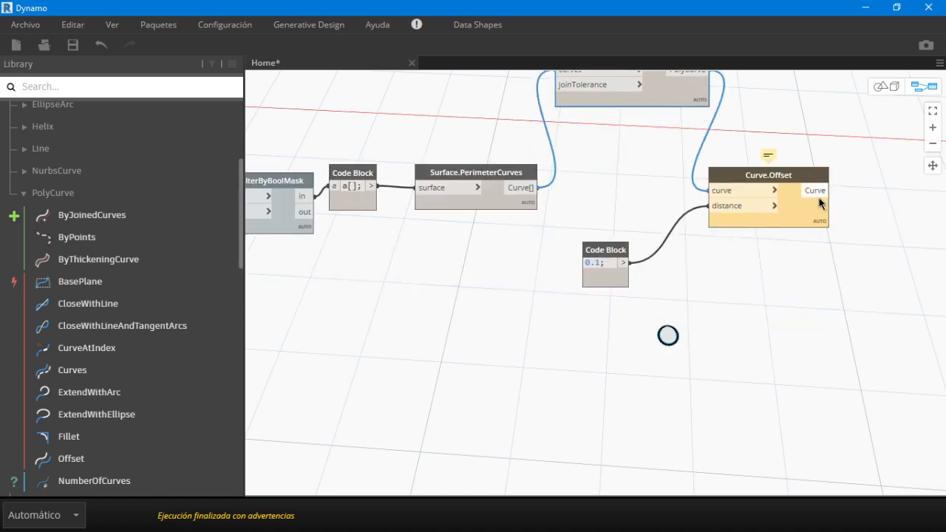
drag(812, 215, 871, 224)
drag(606, 251, 694, 262)
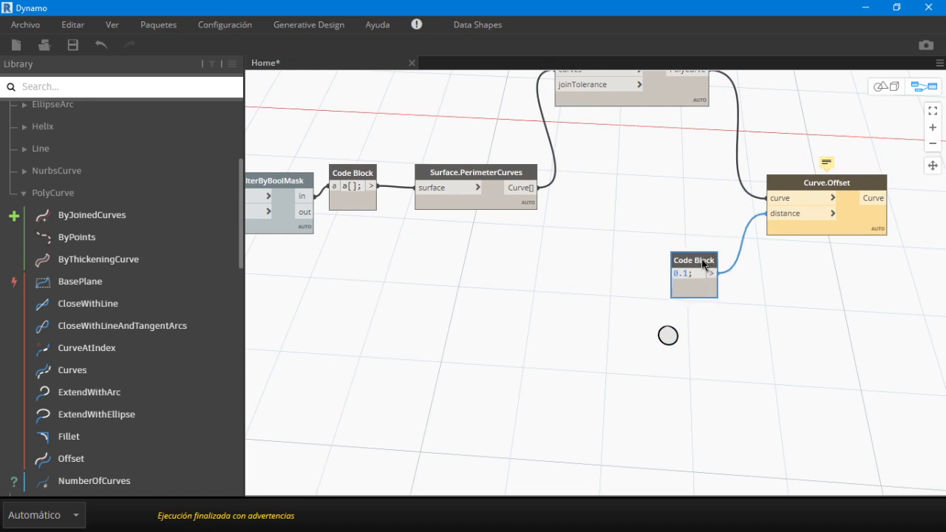
Step: Check the geometry preview and inspect the outputs of PolyCurve.ByJoinedCurves, Curve.Offset and Surface.PerimeterCurves for the round column
click(879, 87)
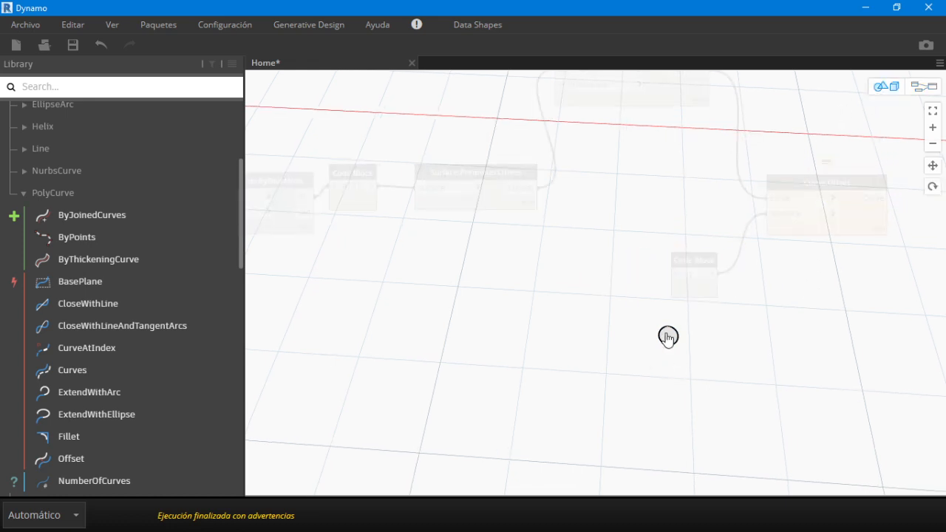
click(930, 87)
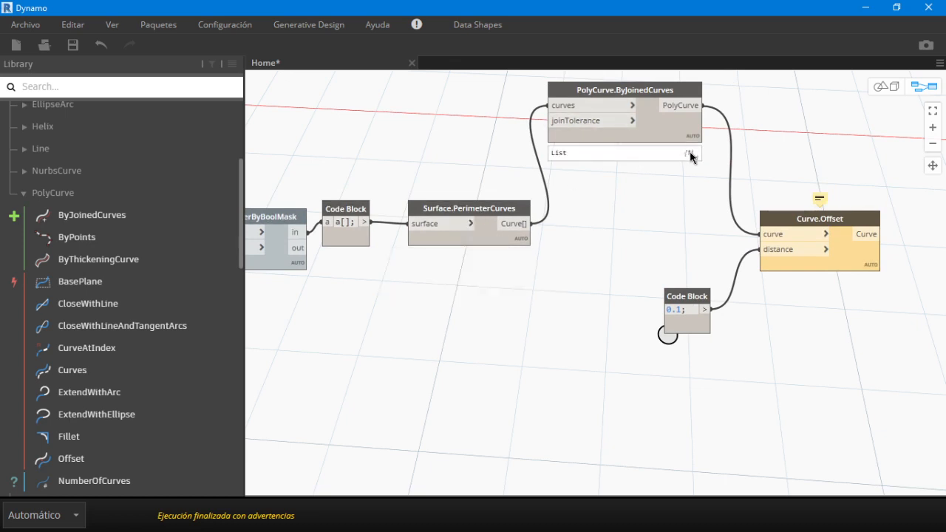
click(694, 153)
scroll(752, 119, up, 1)
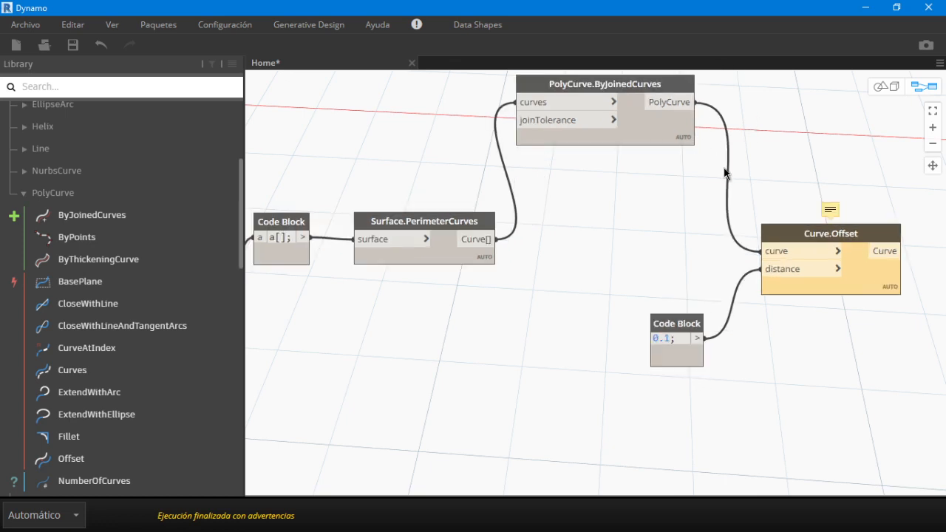
middle_drag(724, 173, 656, 162)
mouse_move(797, 264)
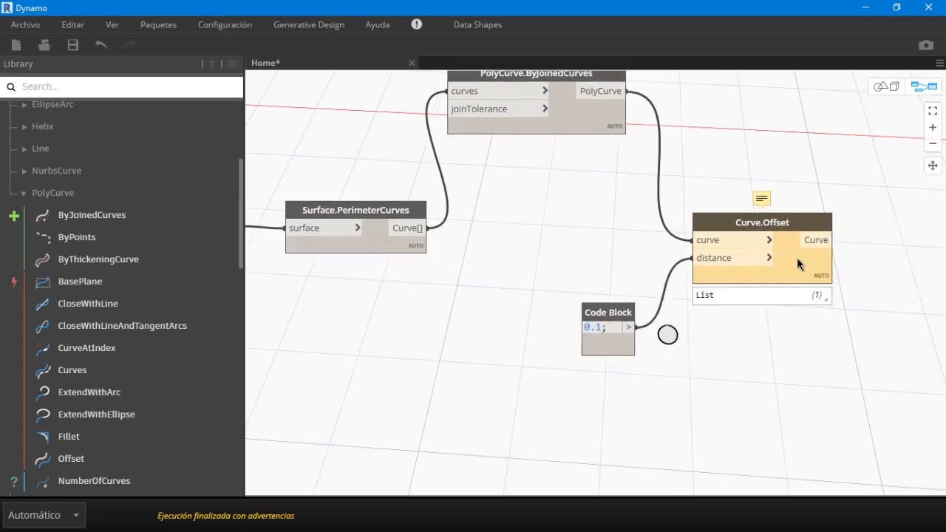
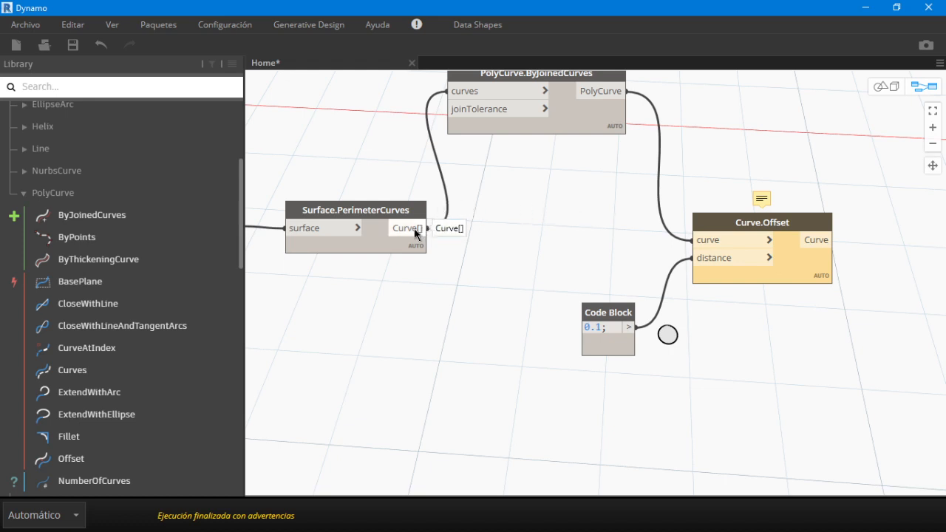
mouse_move(416, 234)
mouse_move(416, 269)
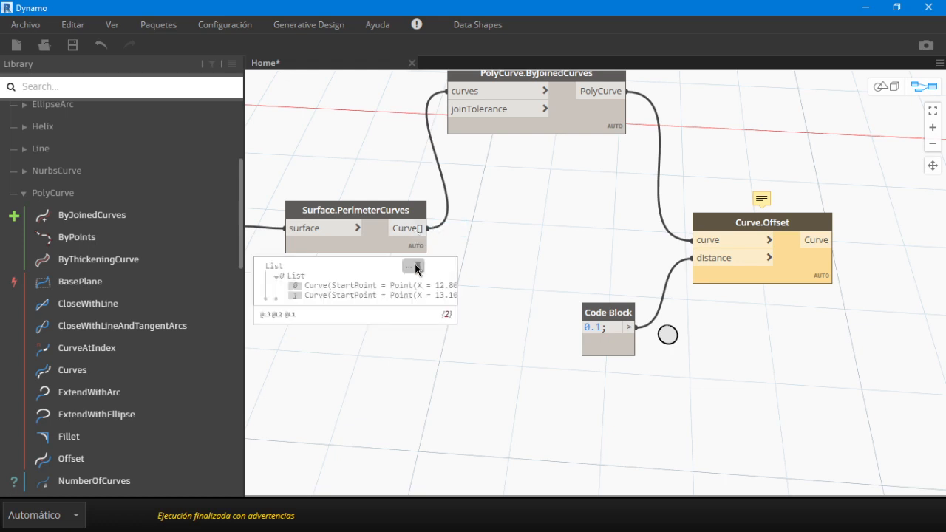
mouse_move(613, 116)
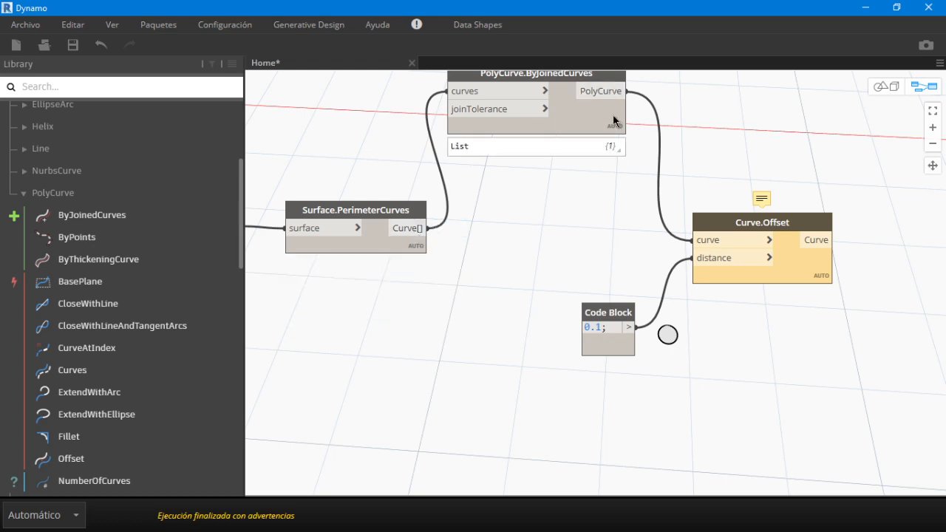
mouse_move(619, 145)
Step: Connect the Surface.PerimeterCurves output directly to the curve input of Curve.Offset and view the resulting geometry in 3D
click(413, 226)
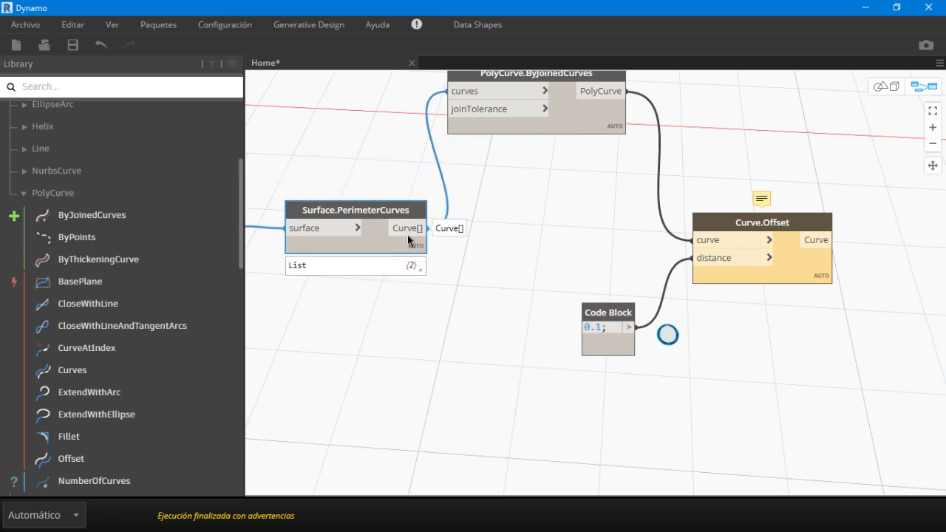
click(415, 227)
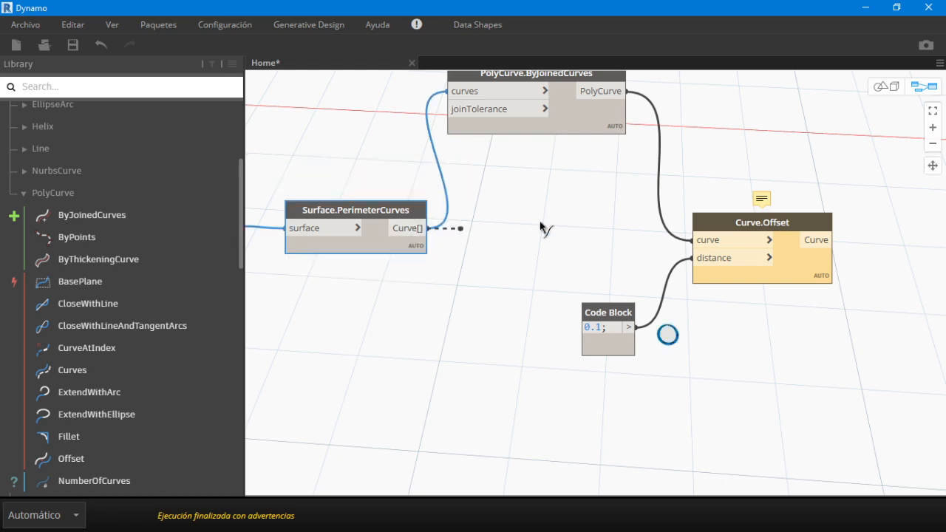
click(702, 235)
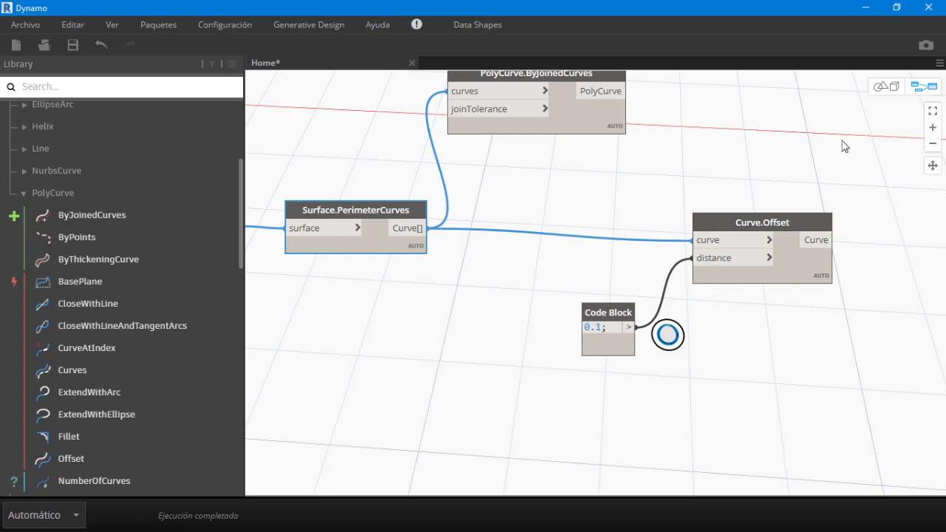
click(903, 93)
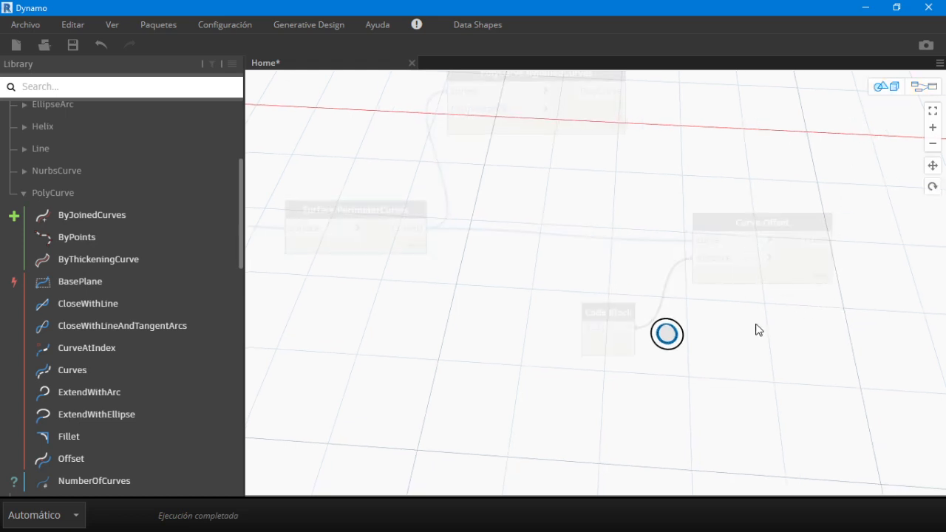
right_drag(761, 330, 735, 342)
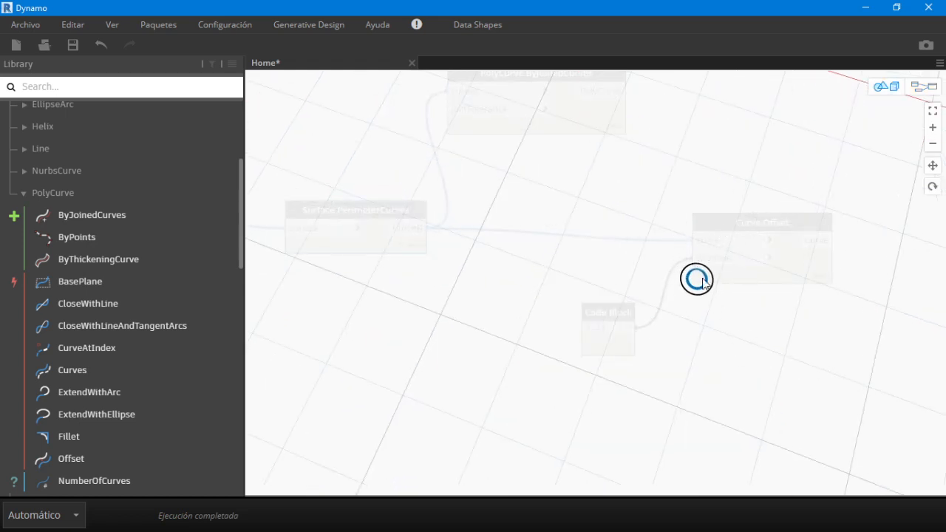
click(936, 89)
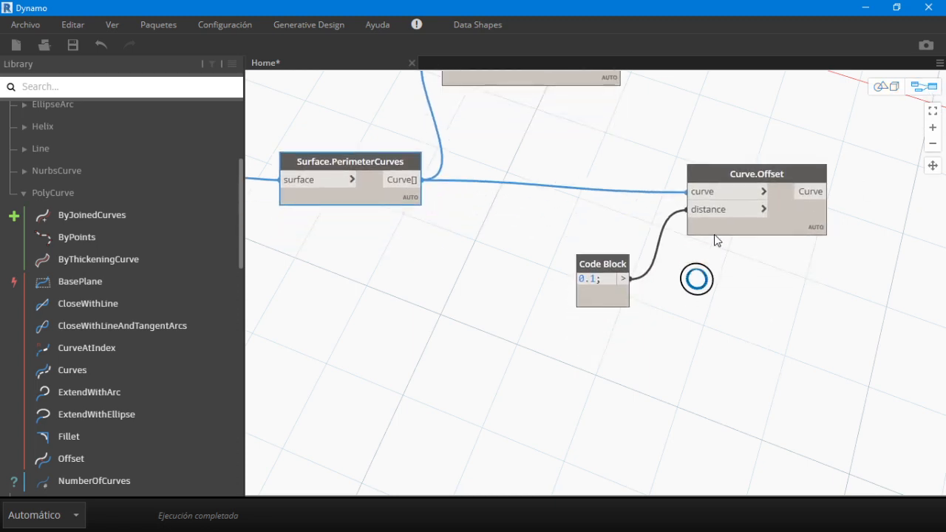
mouse_move(713, 233)
Step: Reposition the Surface.PerimeterCurves and PolyCurve.ByJoinedCurves nodes slightly lower in the graph
scroll(705, 232, down, 1)
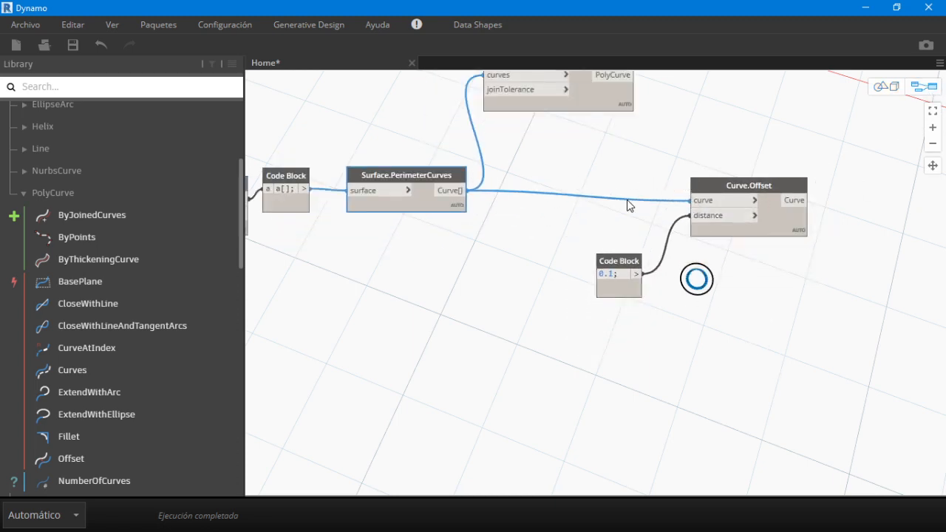
middle_drag(598, 129, 610, 158)
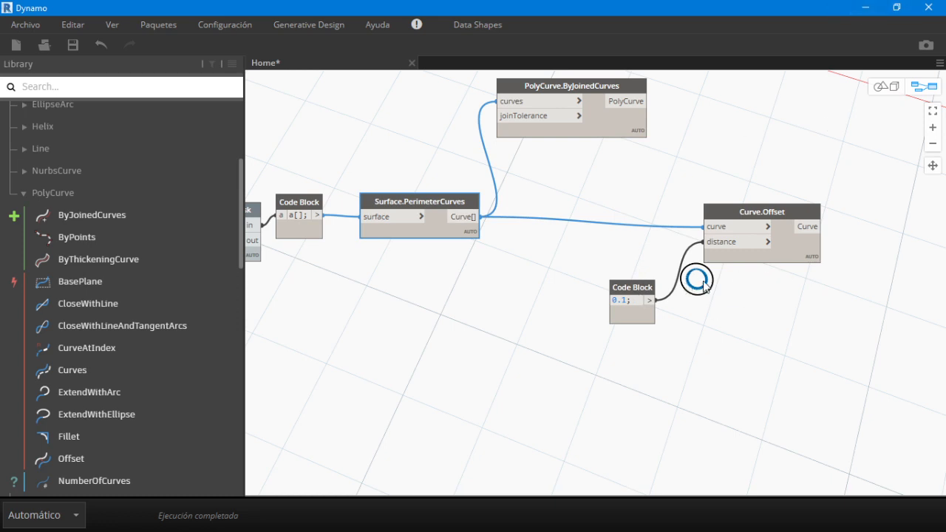
middle_drag(526, 231, 527, 258)
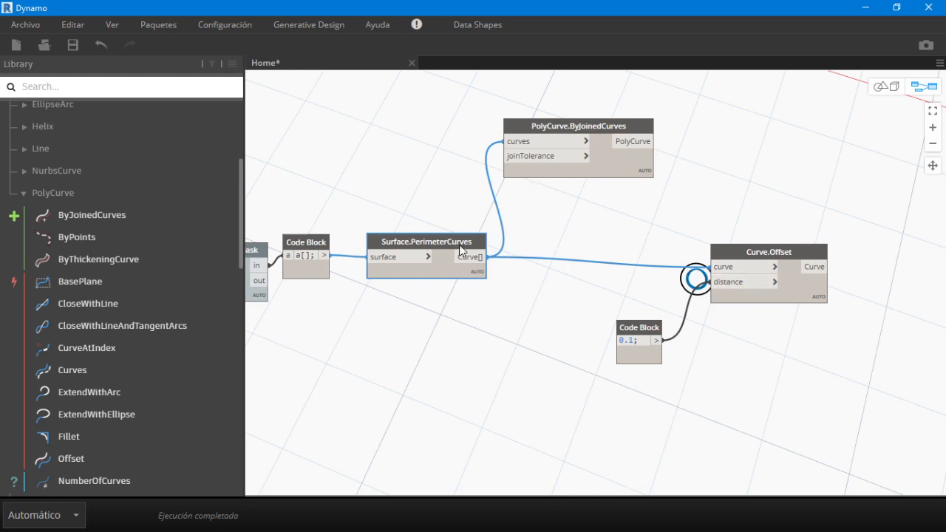
mouse_move(459, 244)
mouse_down()
mouse_move(473, 246)
mouse_move(463, 257)
mouse_up()
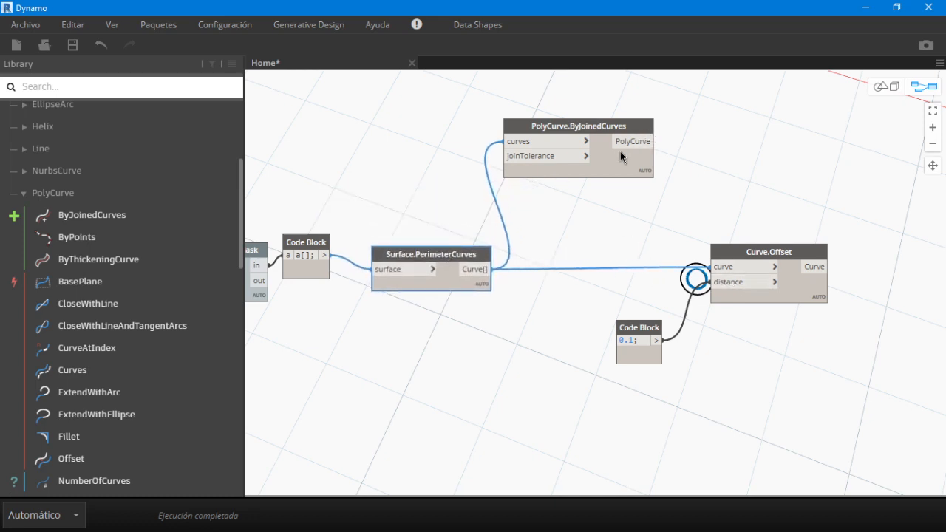
drag(626, 151, 627, 181)
click(758, 138)
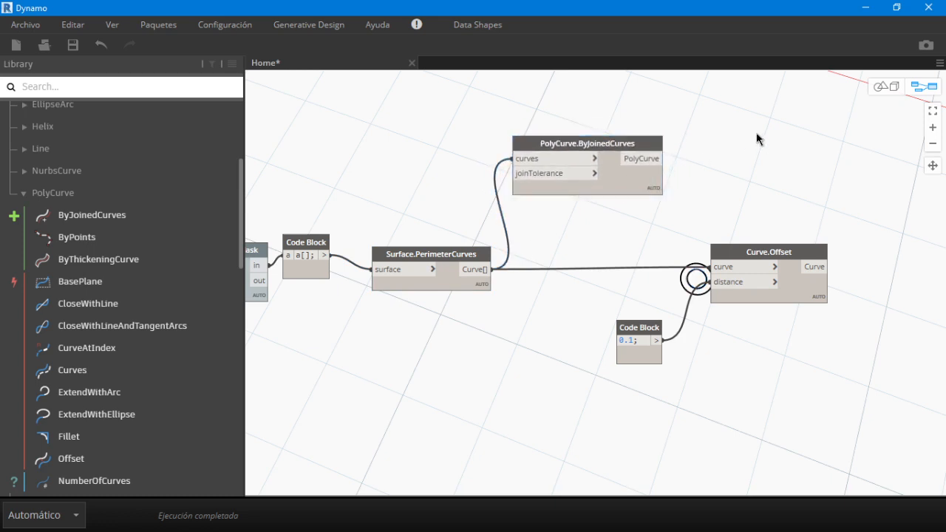
scroll(757, 138, down, 2)
scroll(781, 164, up, 1)
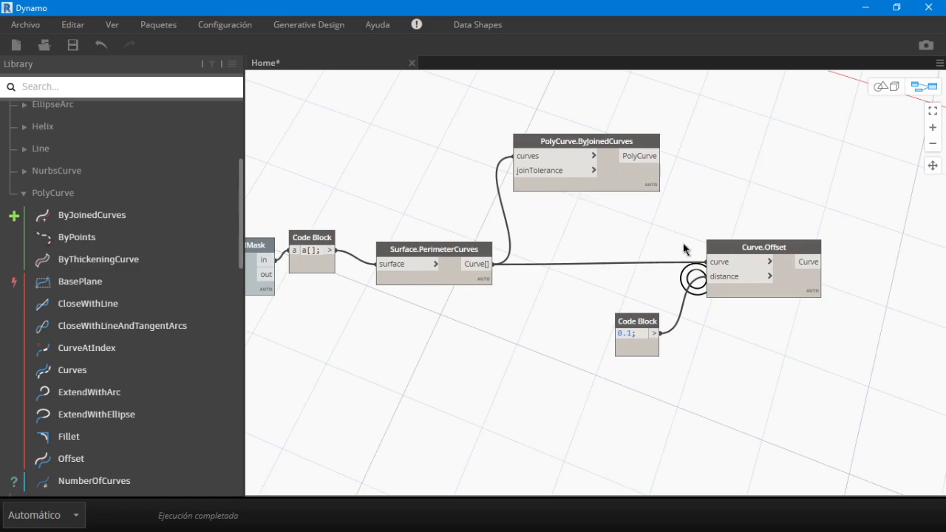
Step: Switch to Revit and place a Columna T + Tarrajeo - 93 x 33 x 28 cm column beside the round column in Nivel 1
click(862, 8)
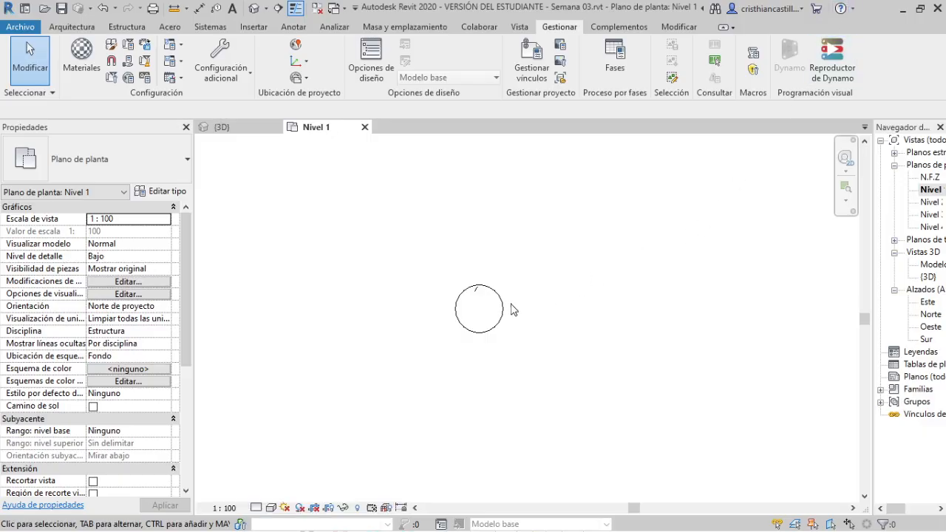
key(l)
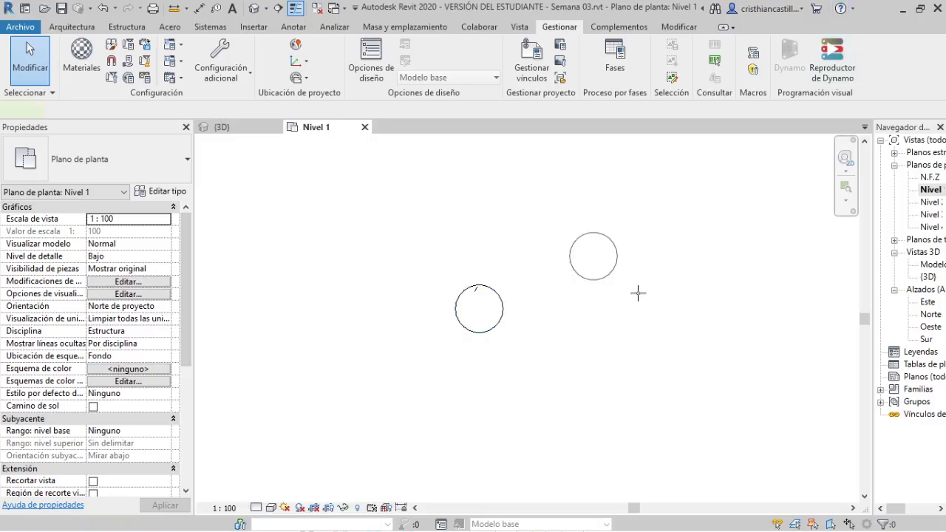
click(136, 160)
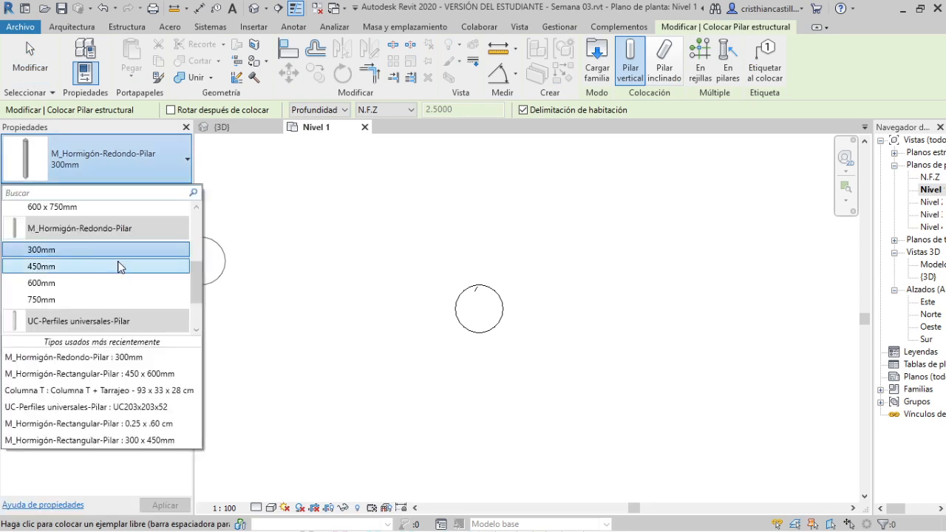
scroll(120, 264, down, 1)
scroll(137, 246, up, 2)
scroll(137, 246, up, 2)
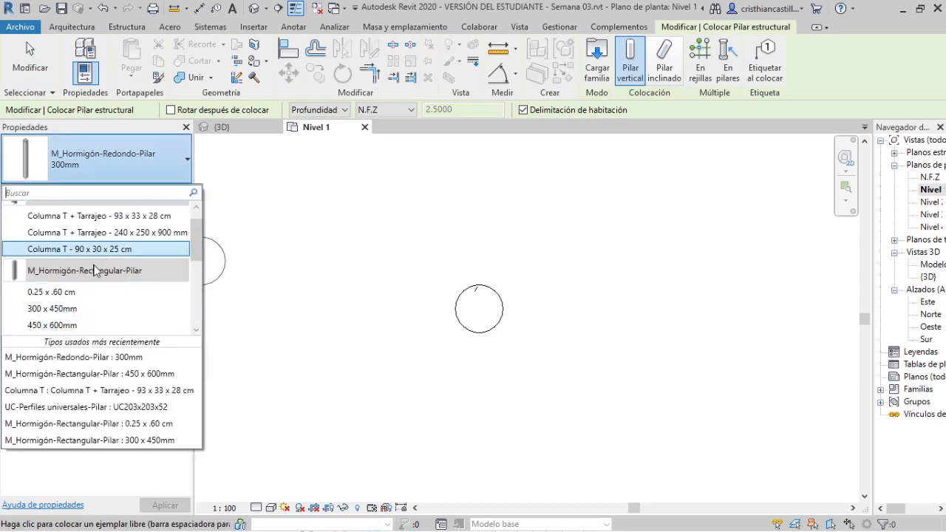
click(120, 216)
click(703, 306)
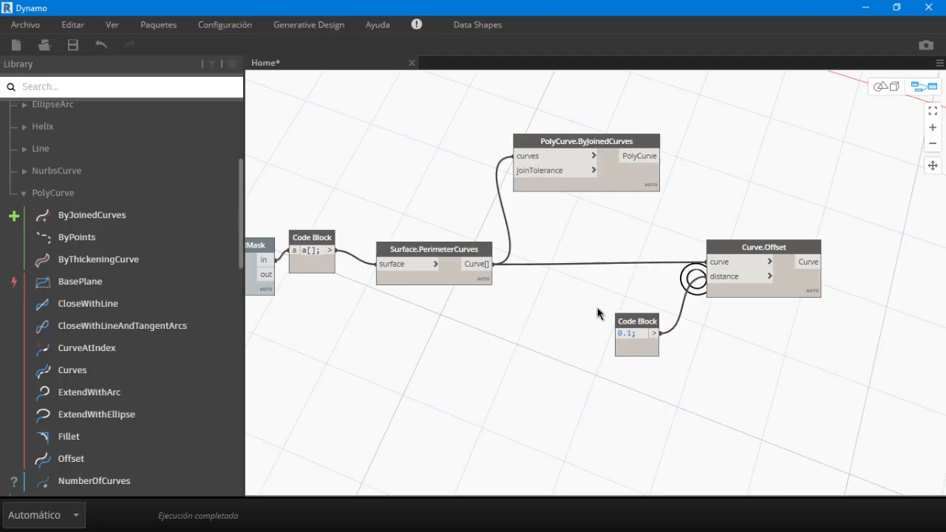
Step: Switch to Dynamo and pick the T-shaped column as the Select Model Element input
scroll(597, 314, down, 3)
middle_drag(482, 338, 831, 310)
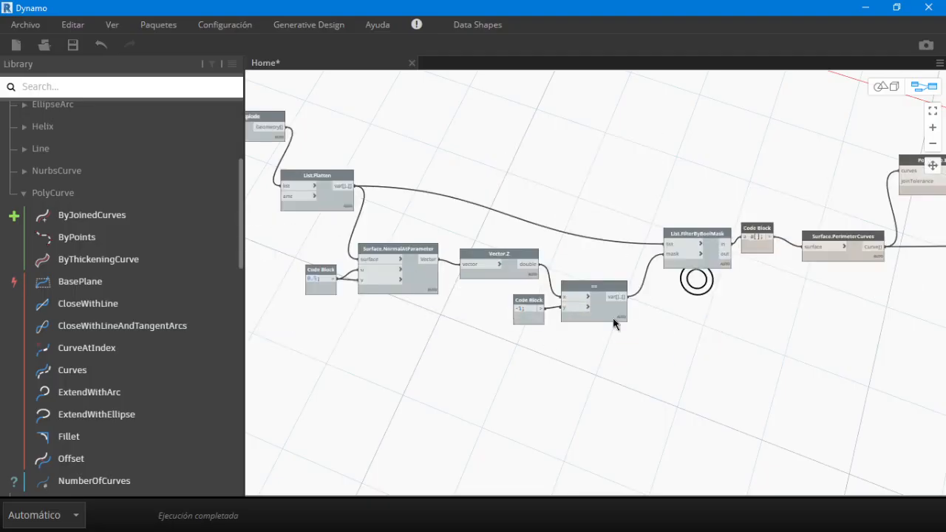
middle_drag(614, 323, 835, 300)
middle_drag(526, 279, 622, 388)
click(368, 208)
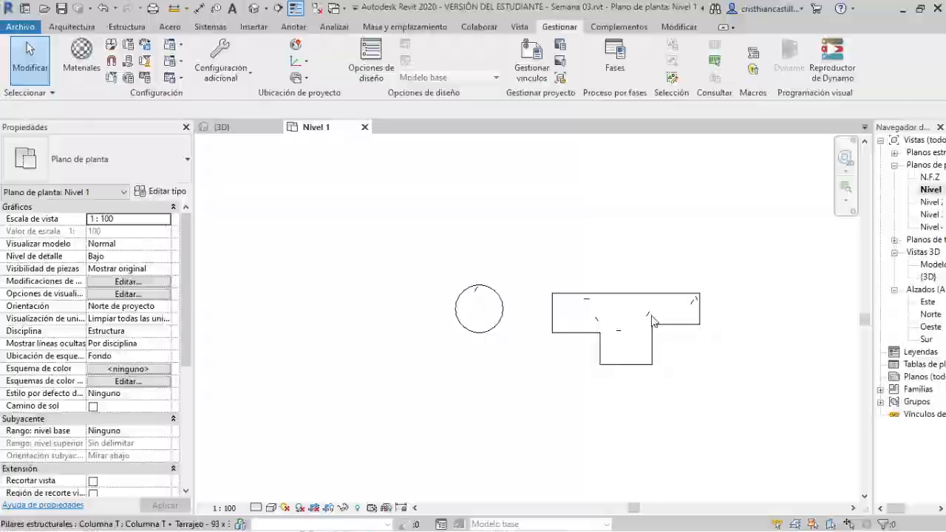
click(652, 317)
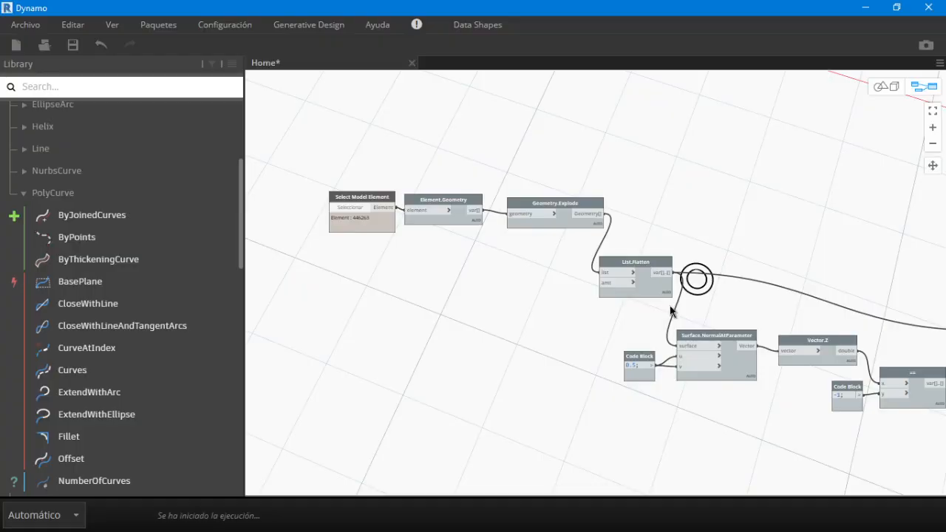
Step: Connect the PolyCurve output of PolyCurve.ByJoinedCurves to the curve input of Curve.Offset
scroll(564, 264, down, 4)
middle_drag(564, 264, 344, 272)
middle_drag(696, 293, 512, 315)
scroll(606, 310, up, 3)
scroll(606, 315, up, 2)
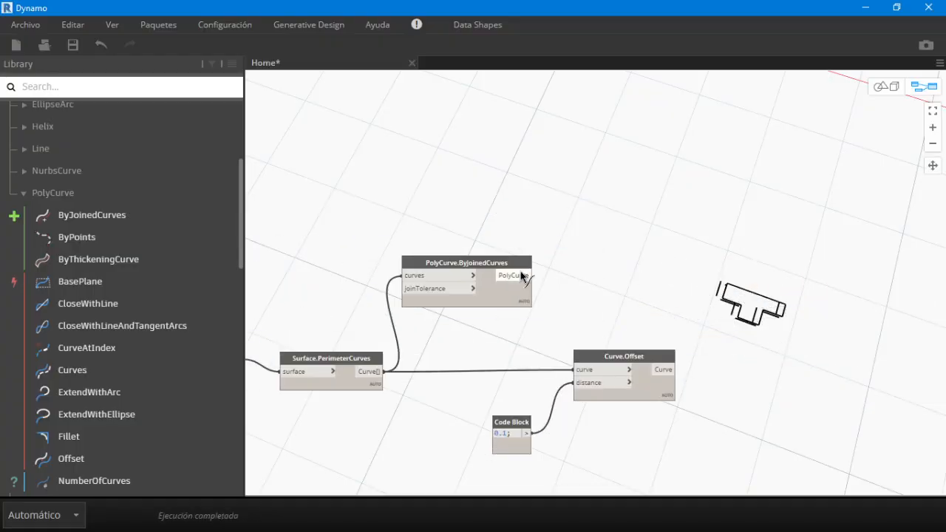
drag(529, 274, 577, 369)
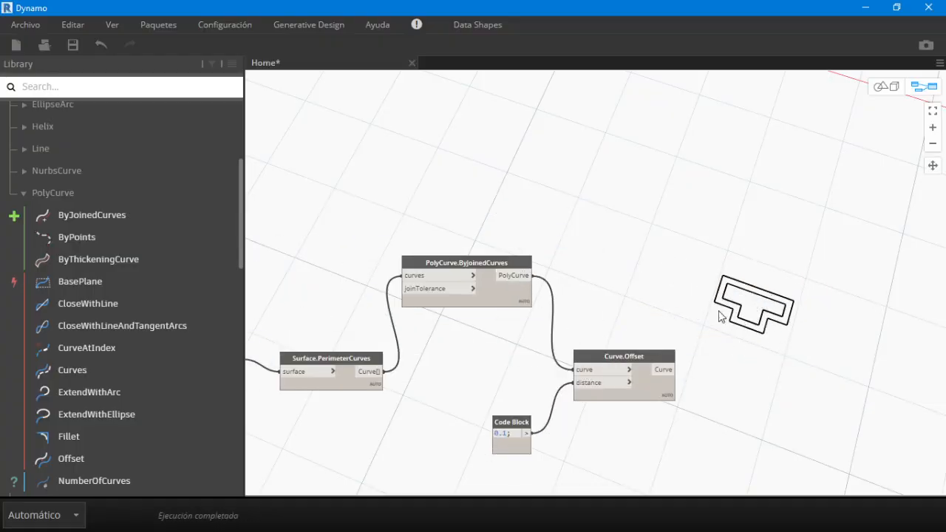
scroll(806, 312, down, 4)
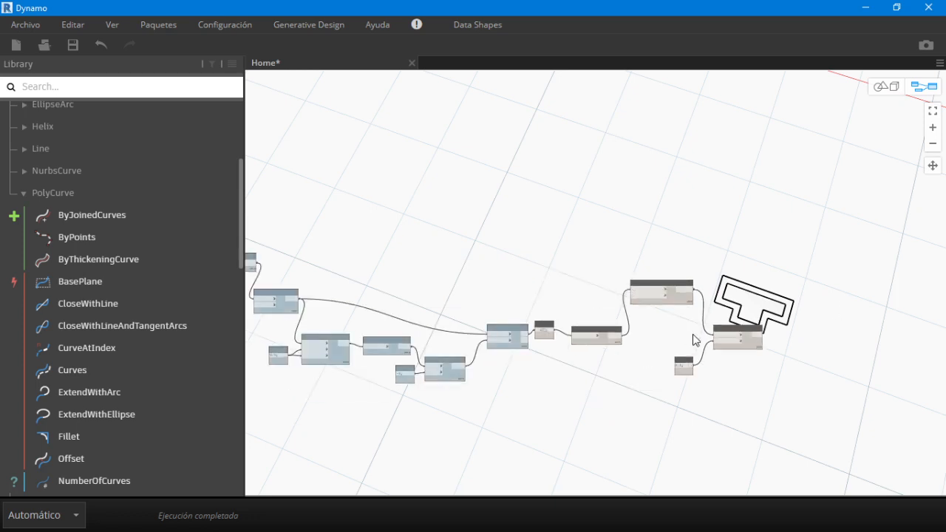
middle_drag(692, 334, 677, 302)
scroll(599, 276, down, 2)
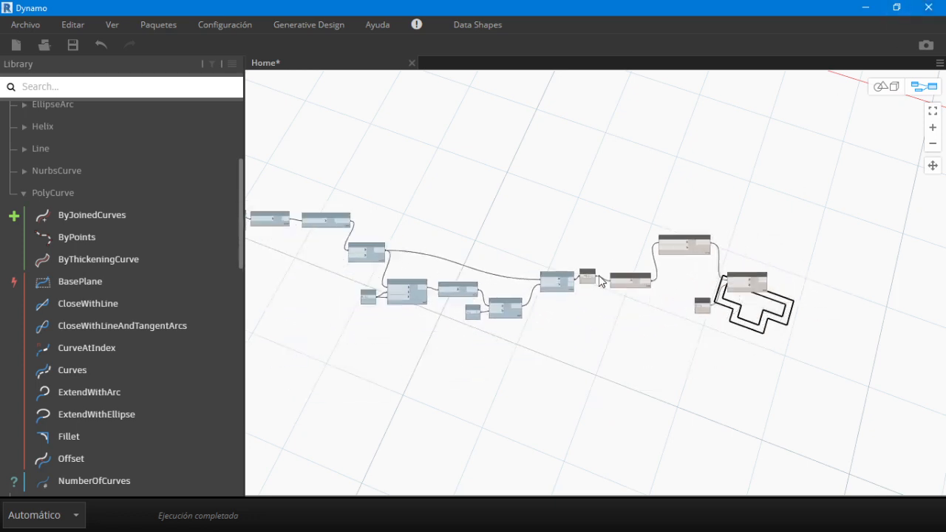
Step: Show Revit's {3D} view and reset its temporary hide/isolate mode so all the elements are displayed
scroll(599, 278, down, 1)
middle_drag(591, 279, 772, 317)
scroll(450, 291, up, 4)
click(522, 237)
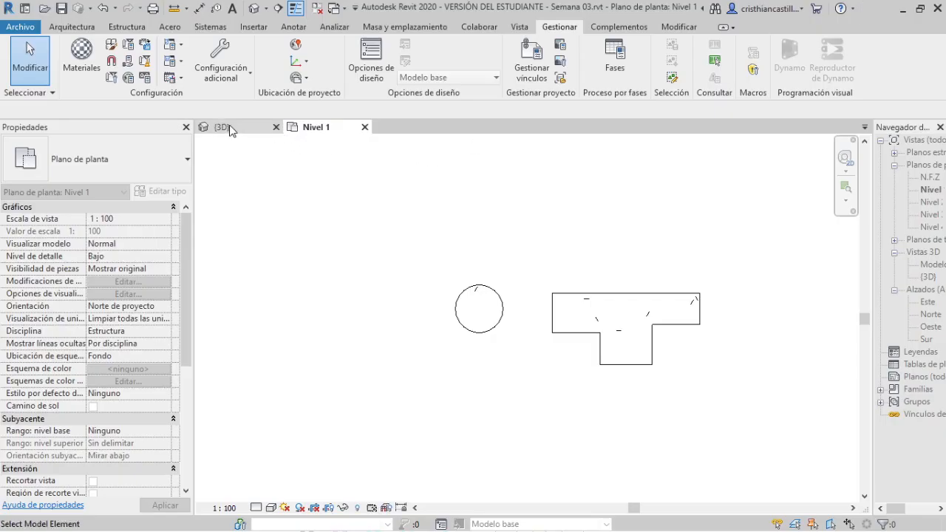
click(225, 128)
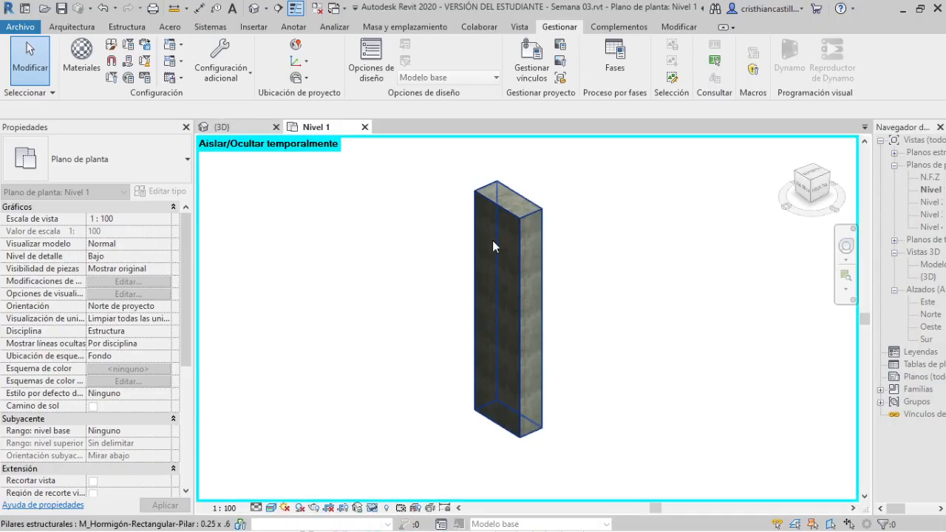
click(375, 512)
click(444, 494)
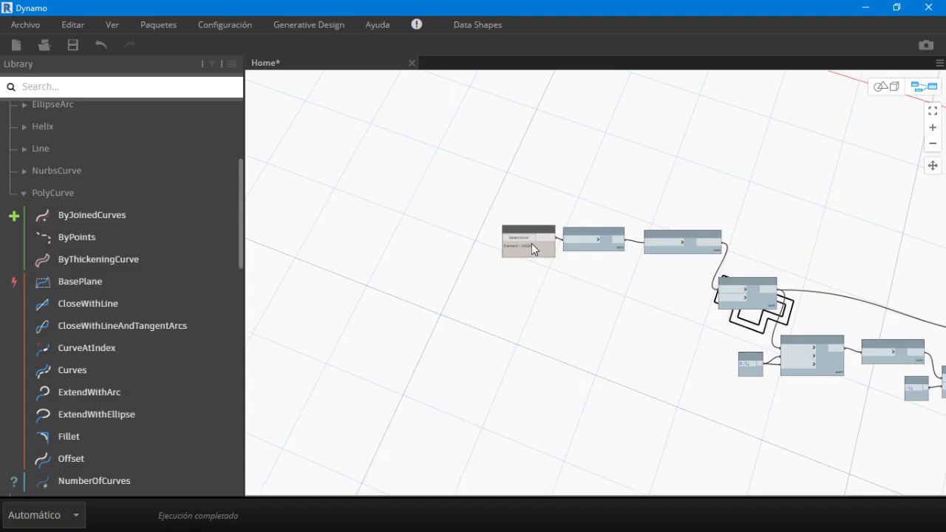
Step: Pick the beam at the upper end of the rectangular column as the Select Model Element input, then return to Dynamo
click(520, 238)
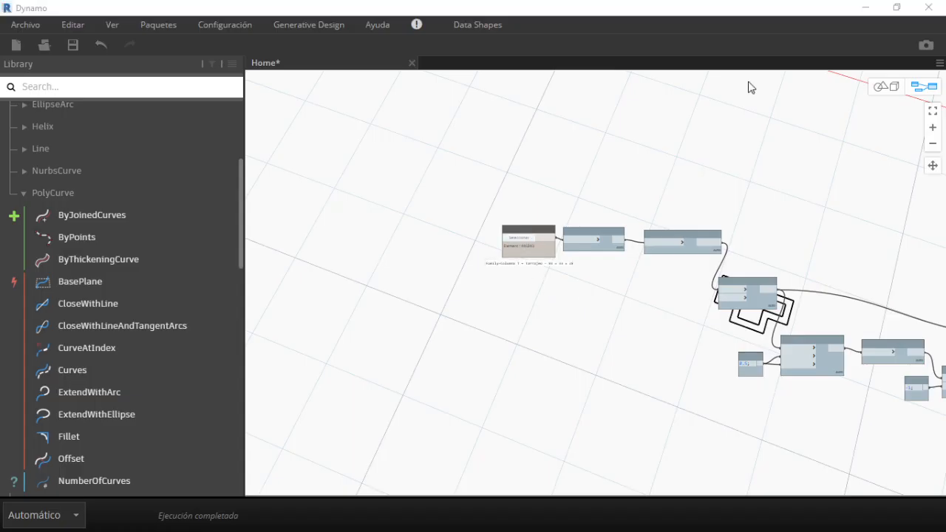
click(865, 8)
click(548, 209)
key(alt+Tab)
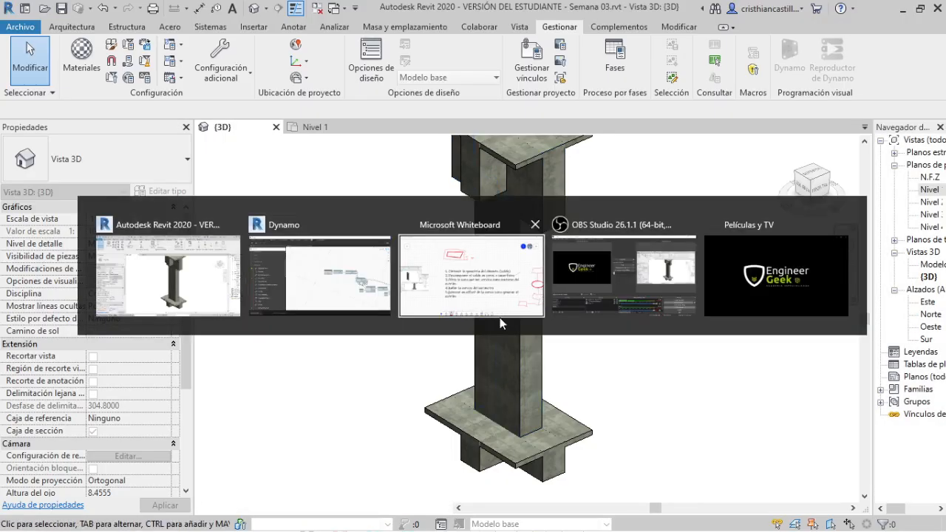
Step: Examine the beam's face and its offset outline from several angles in the 3D geometry preview, then return to the graph
right_click(447, 348)
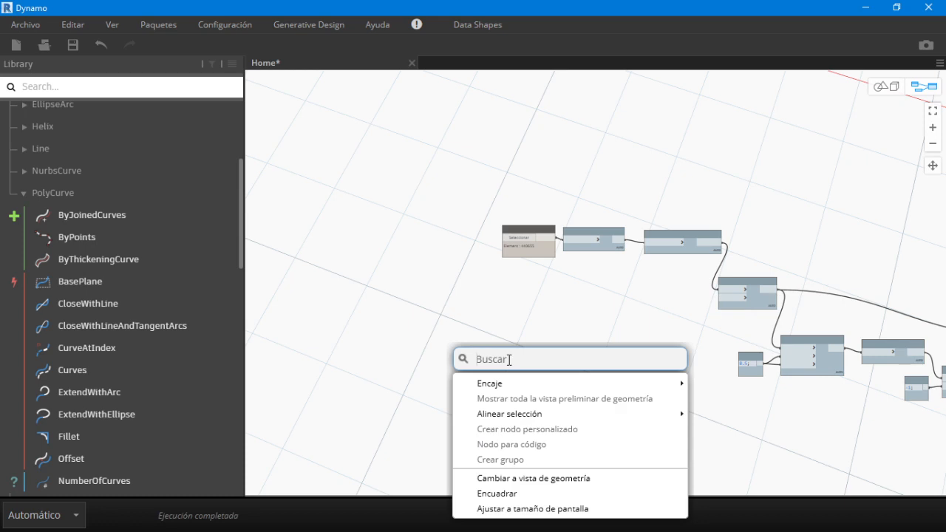
click(521, 509)
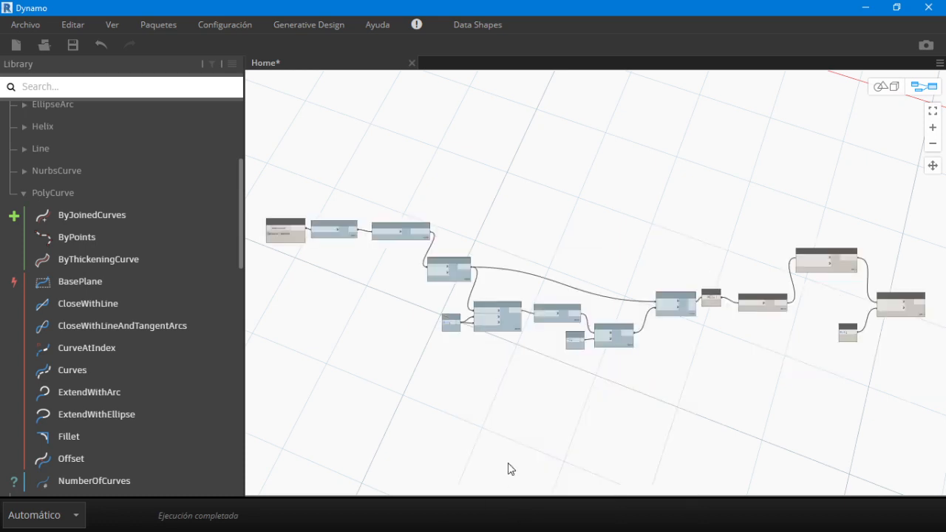
click(887, 89)
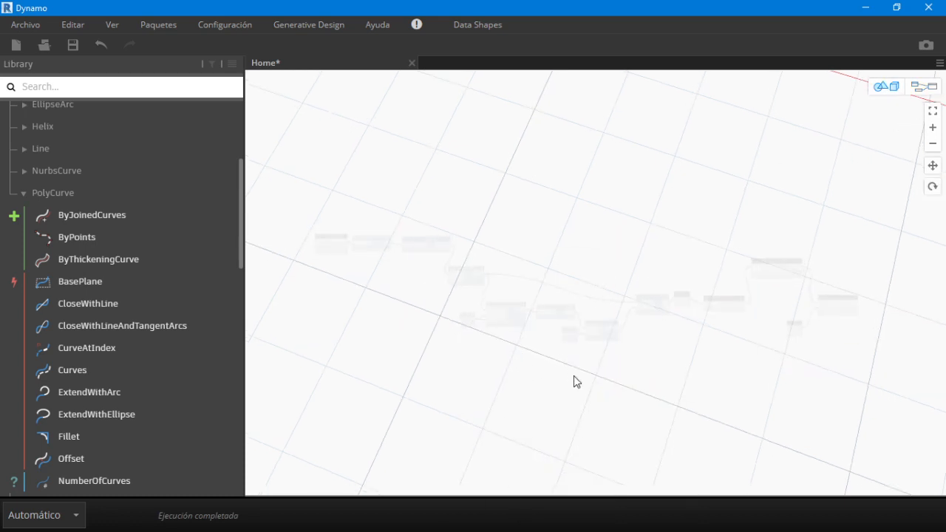
right_drag(592, 372, 597, 362)
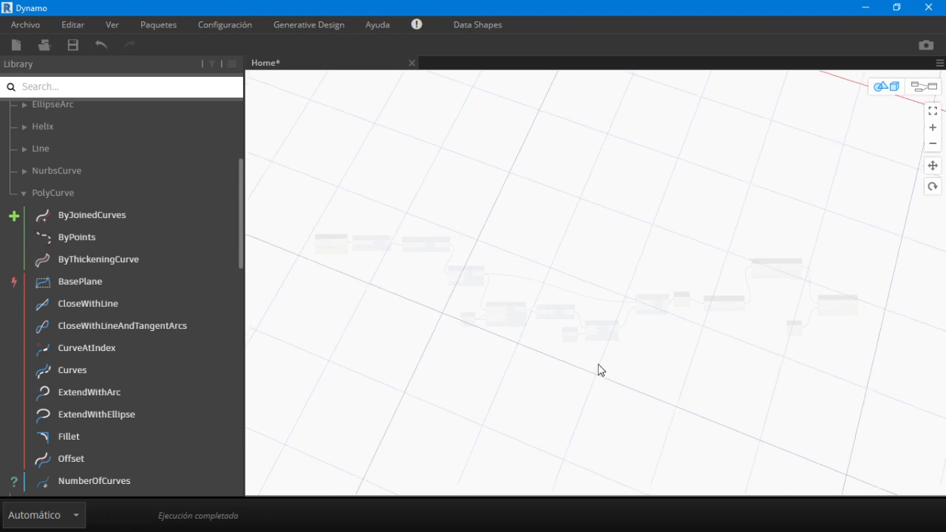
right_click(610, 288)
click(650, 344)
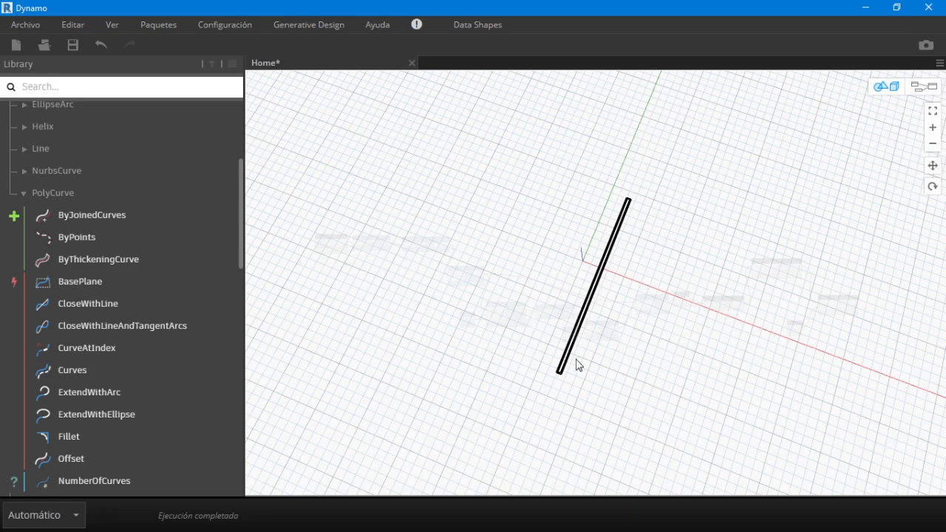
right_drag(609, 381, 524, 376)
scroll(538, 374, up, 3)
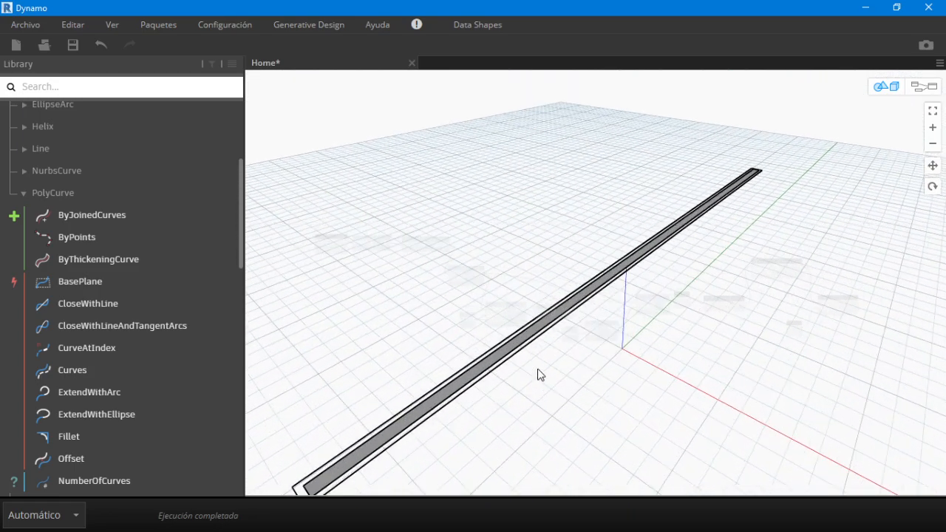
right_drag(529, 414, 565, 333)
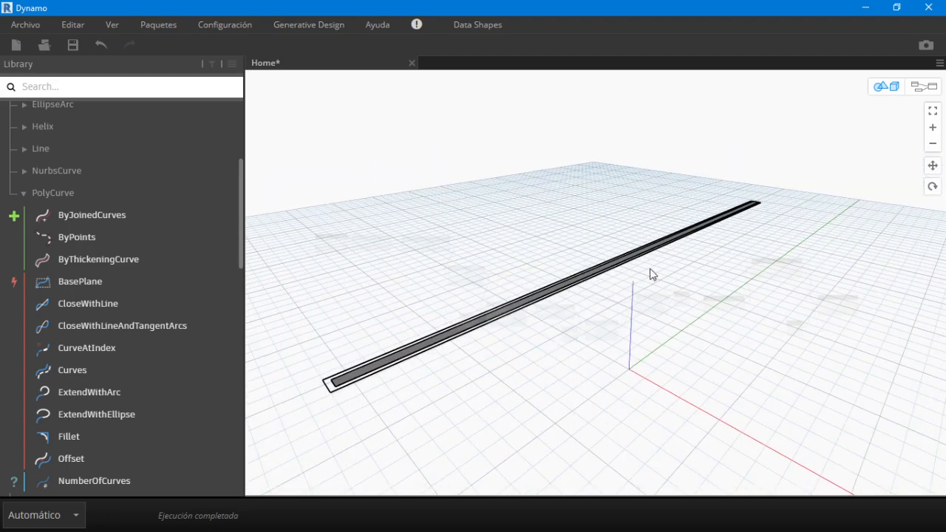
click(924, 87)
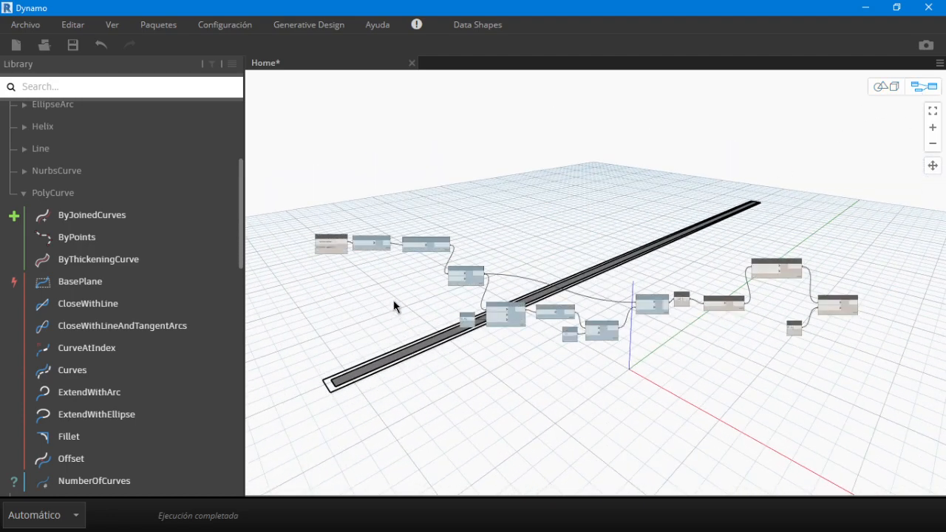
Step: Move the nodes from List.Flatten through List.FilterByBoolMask and its a[]; code block lower in the graph
scroll(334, 273, up, 1)
scroll(581, 213, up, 1)
middle_drag(550, 230, 485, 193)
scroll(727, 193, up, 1)
scroll(741, 198, up, 2)
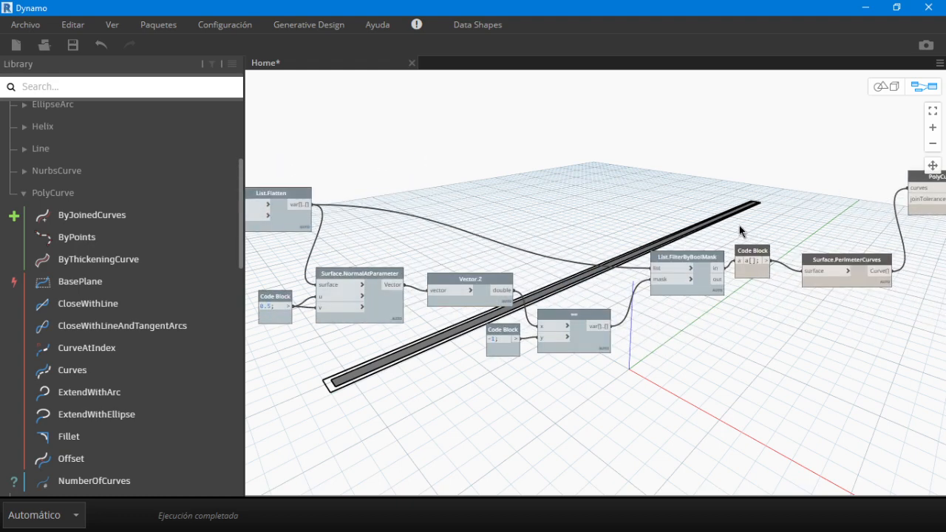
scroll(656, 212, down, 1)
drag(728, 212, 310, 421)
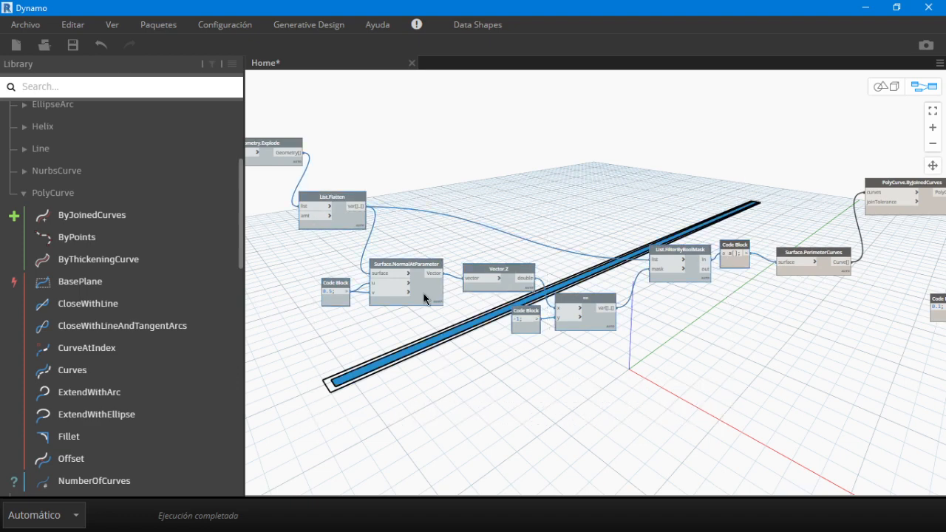
drag(423, 294, 393, 350)
click(576, 169)
Step: Move the List.Flatten node slightly higher, away from the Surface.NormalAtParameter branch
scroll(565, 197, down, 2)
middle_drag(565, 199, 630, 258)
scroll(437, 302, up, 2)
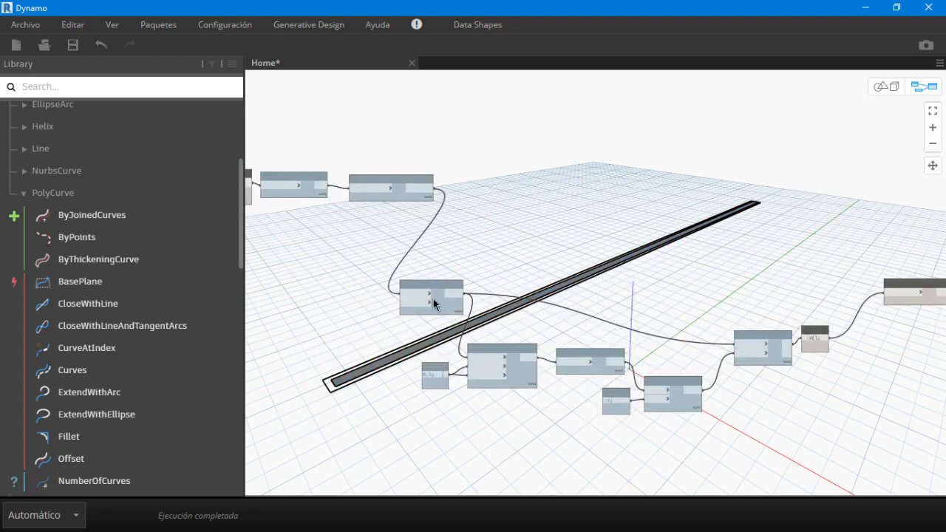
drag(447, 305, 453, 261)
scroll(565, 233, down, 2)
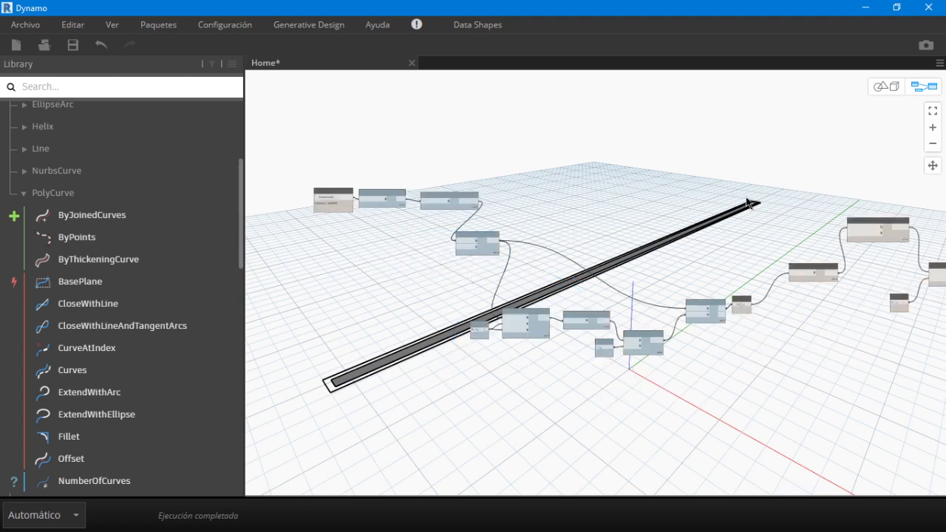
Step: Examine the node chain from List.Flatten to Curve.Offset, focusing on the nodes that filter faces by normal direction
scroll(696, 190, up, 1)
scroll(664, 200, down, 1)
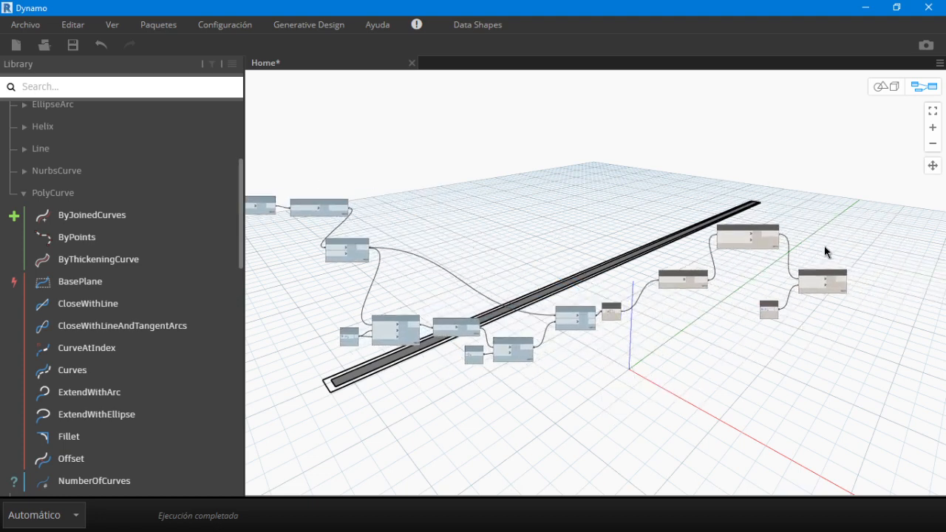
scroll(810, 345, up, 3)
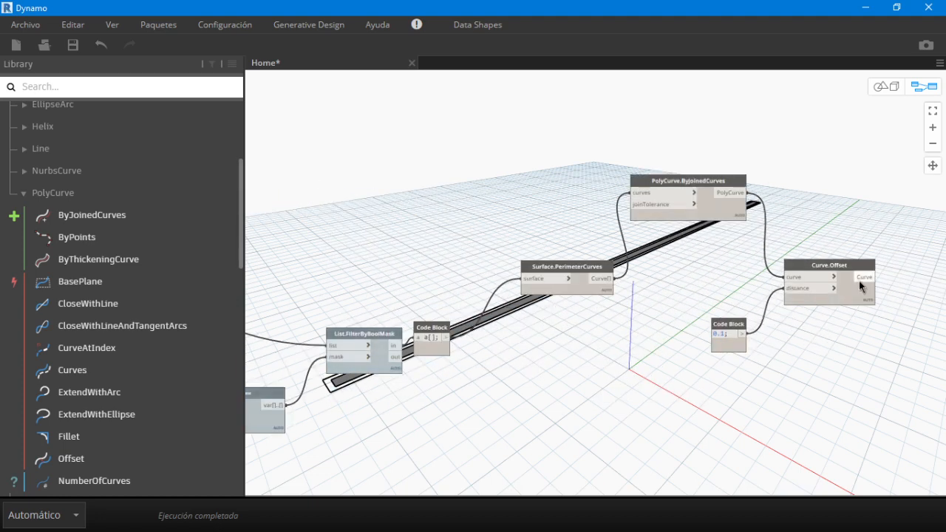
scroll(856, 292, down, 3)
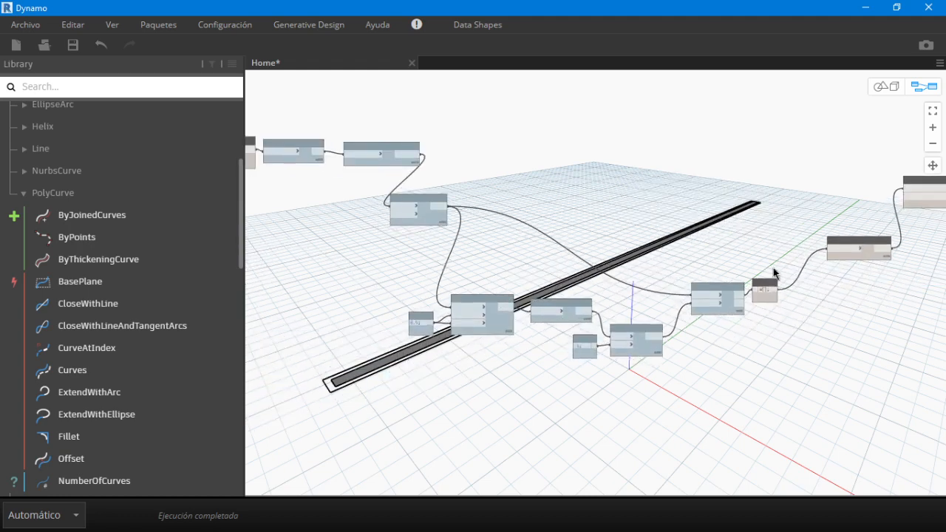
scroll(773, 273, down, 1)
drag(765, 228, 503, 385)
scroll(707, 340, up, 2)
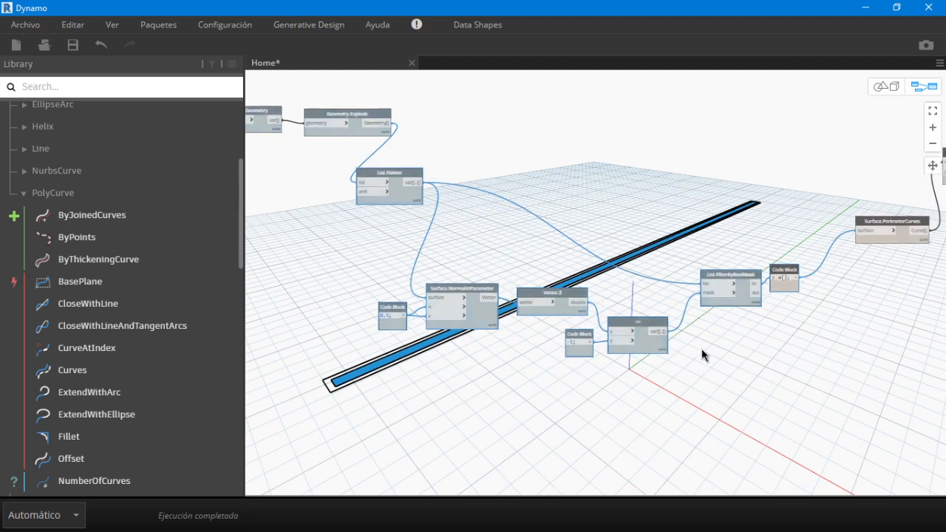
click(697, 342)
middle_drag(617, 161, 615, 214)
scroll(409, 311, up, 3)
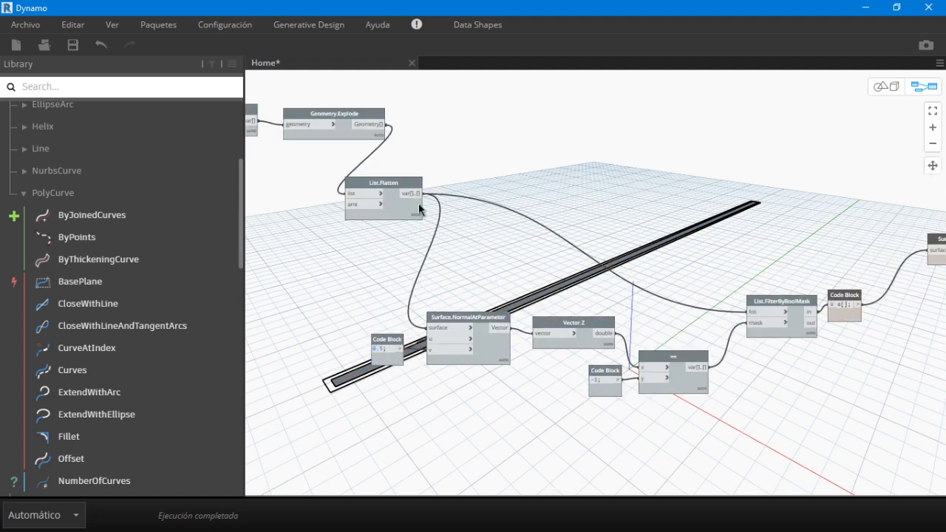
Step: Add a List.SortByFunction node from the List Organize nodes and place it above the wires leaving List.Flatten
click(183, 192)
scroll(167, 218, up, 3)
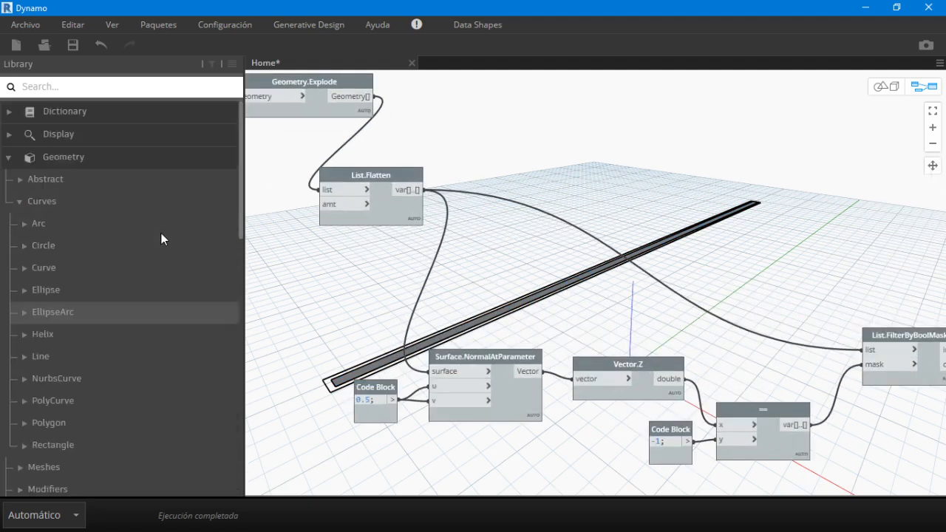
click(116, 155)
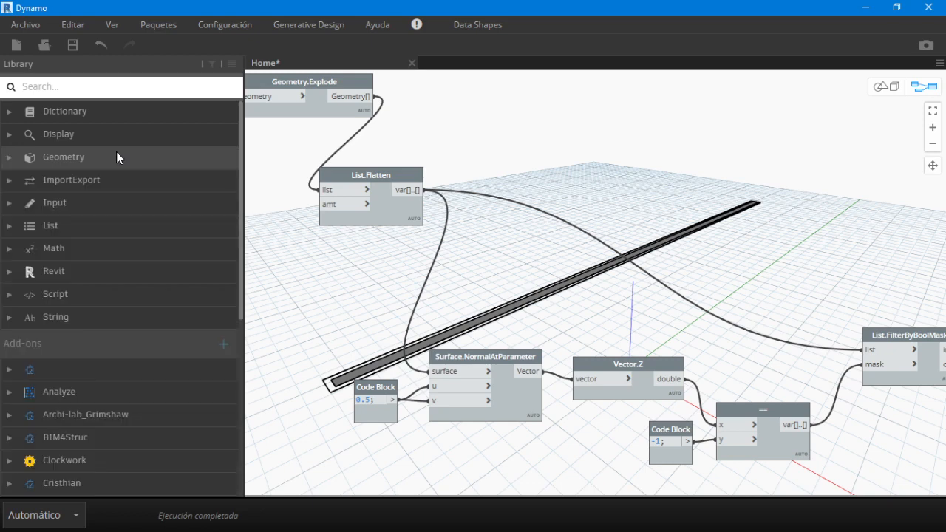
click(116, 153)
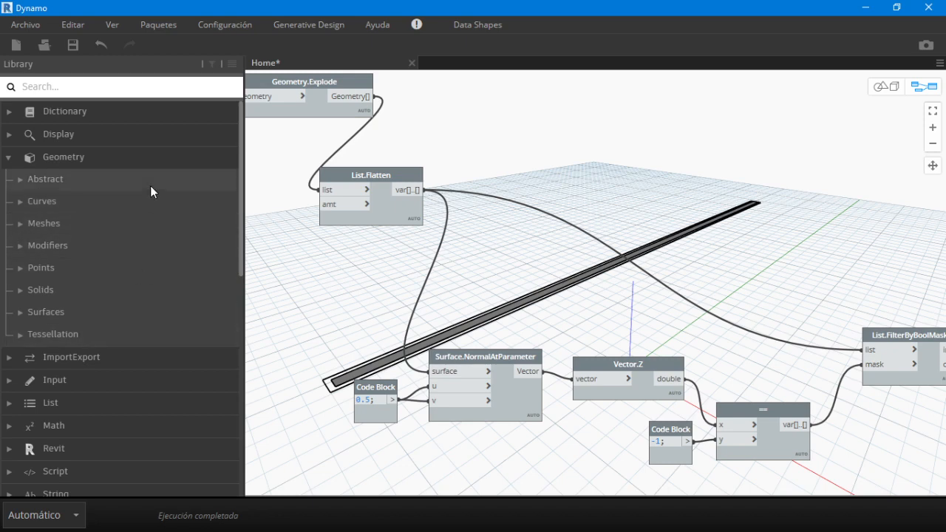
click(154, 160)
click(133, 235)
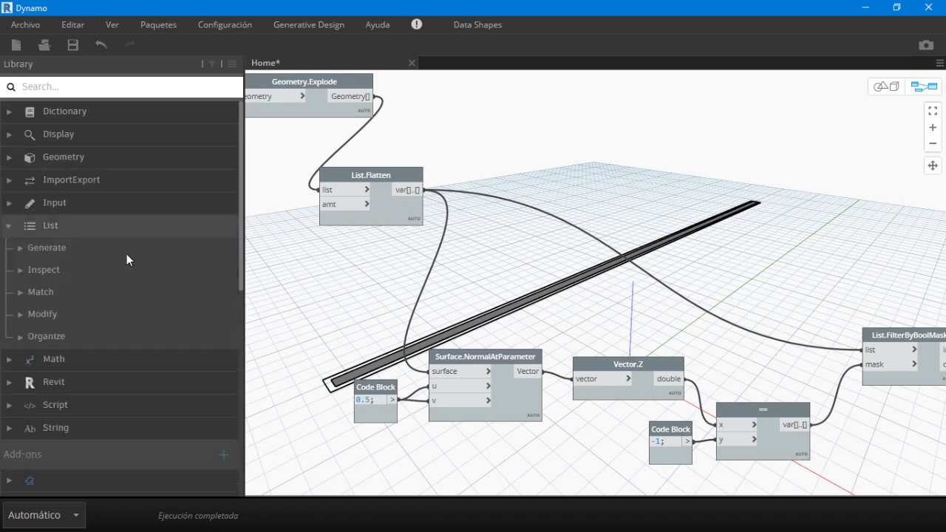
click(95, 334)
scroll(95, 334, down, 1)
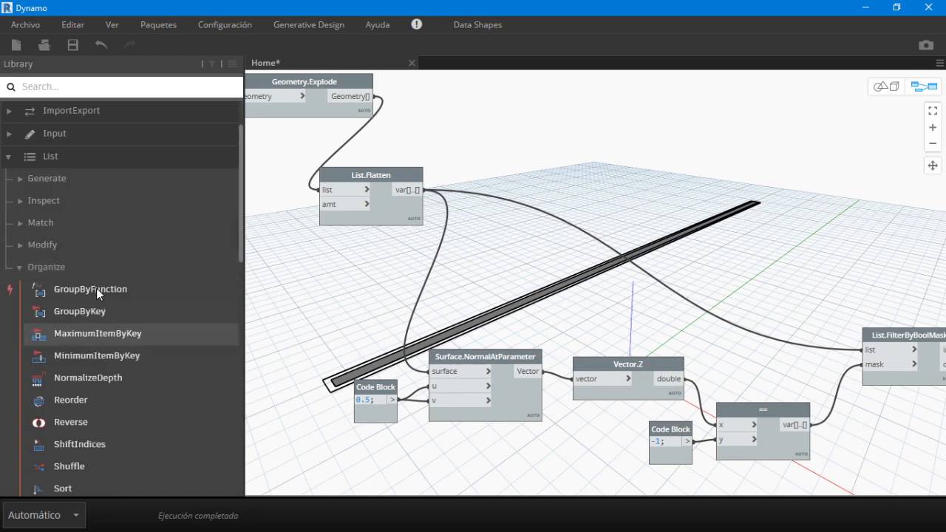
mouse_move(102, 292)
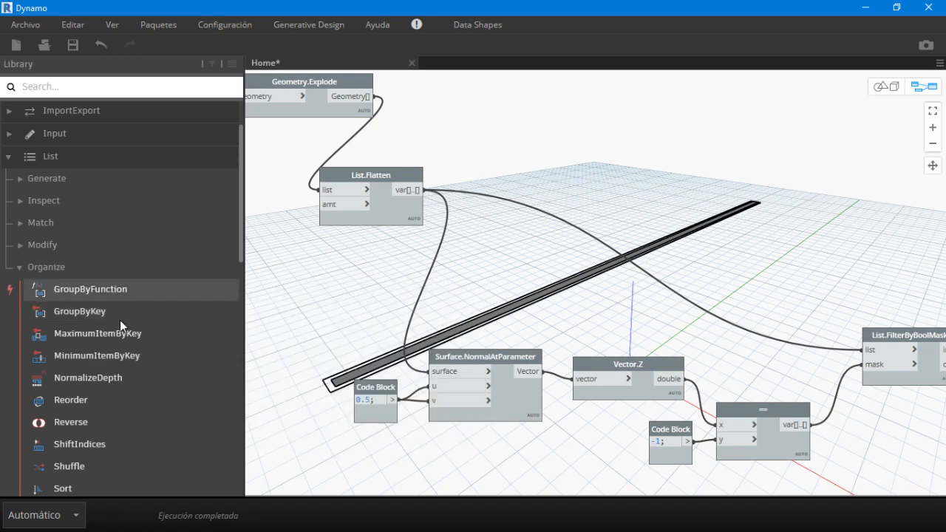
scroll(129, 361, down, 2)
mouse_move(110, 390)
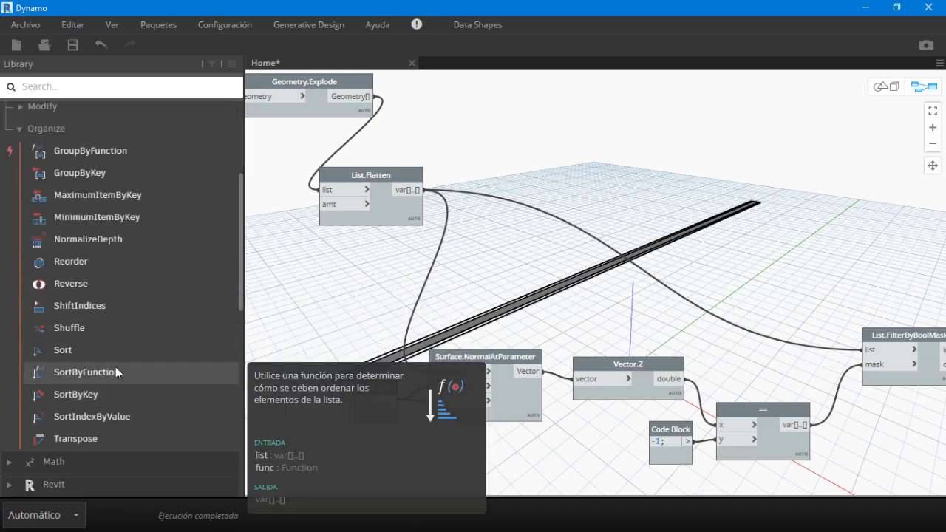
click(115, 369)
drag(665, 323, 637, 123)
middle_drag(547, 292, 597, 323)
Step: Add a Surface.Area node beside List.Flatten and shift List.SortByFunction farther right of it
scroll(114, 306, up, 3)
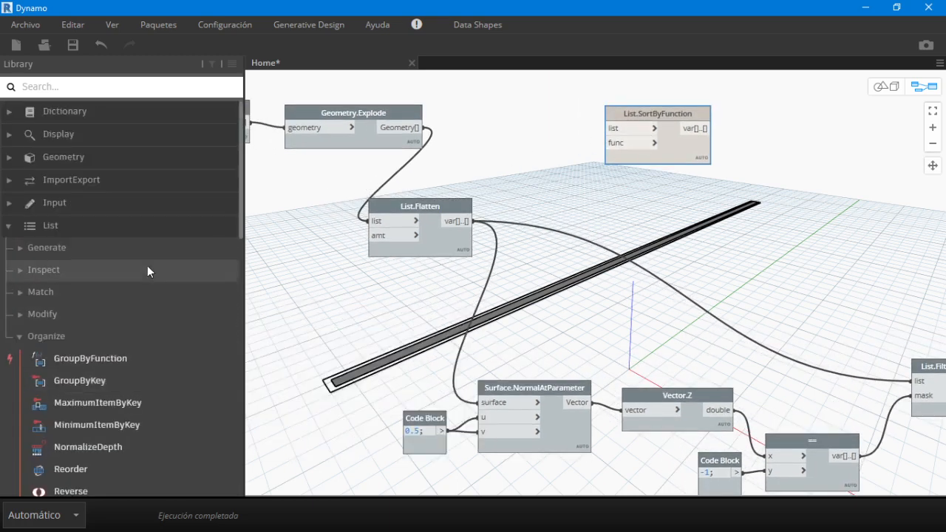
click(130, 233)
click(132, 158)
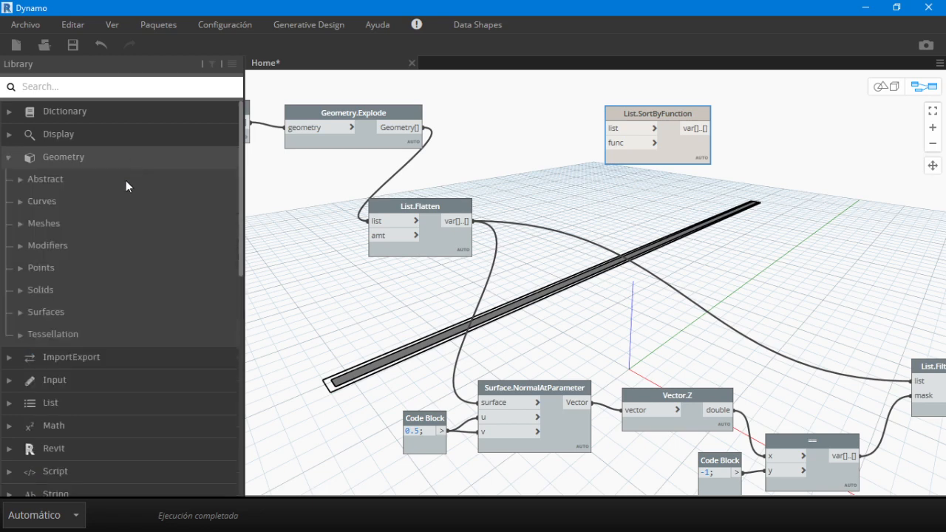
click(94, 304)
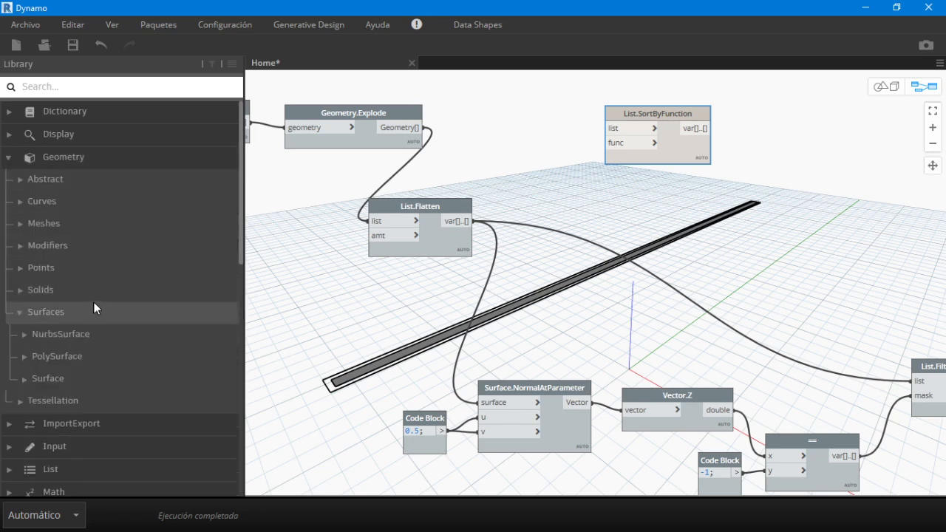
click(88, 373)
scroll(87, 369, down, 15)
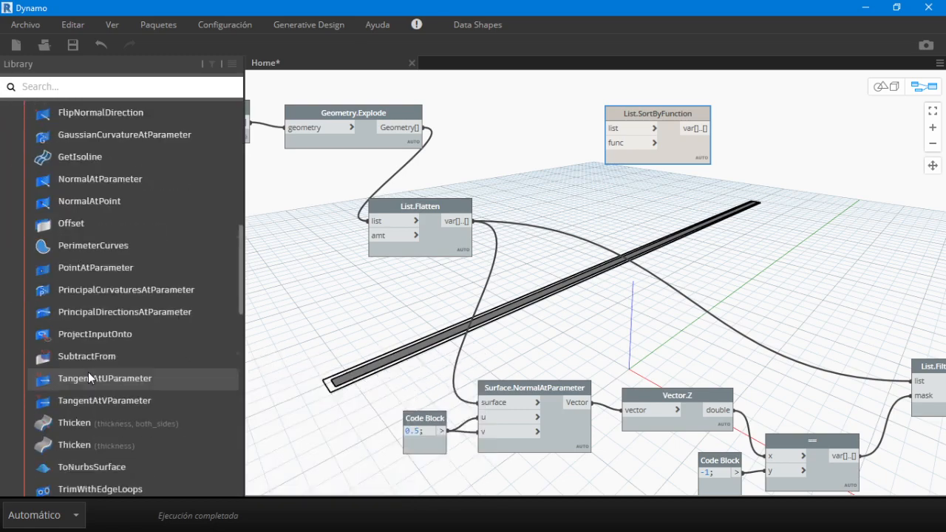
click(115, 333)
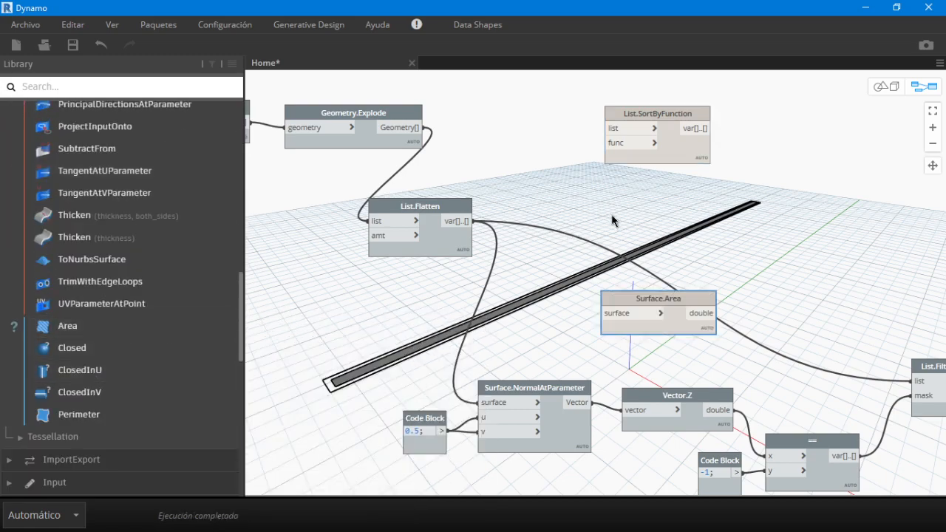
drag(656, 354, 542, 210)
drag(686, 185, 739, 182)
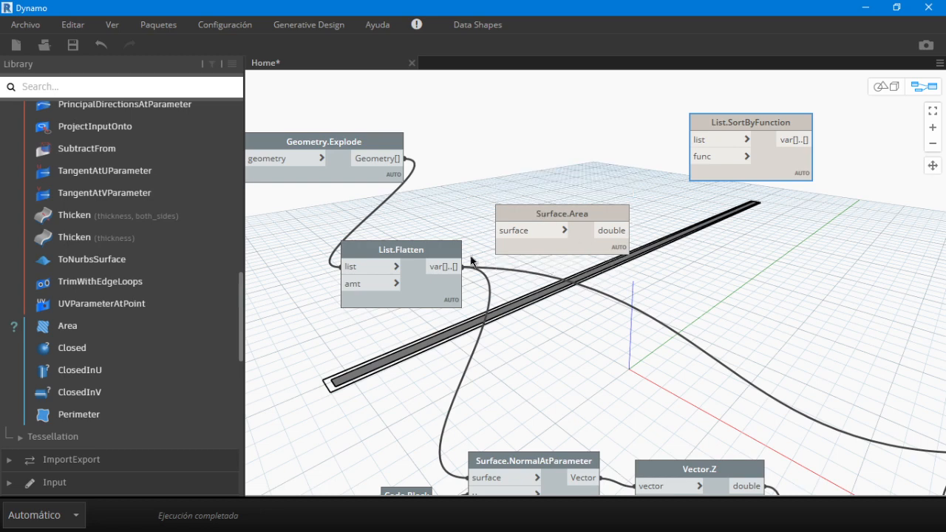
Step: Try to connect the List.Flatten output to the surface input of Surface.Area
drag(475, 256, 508, 233)
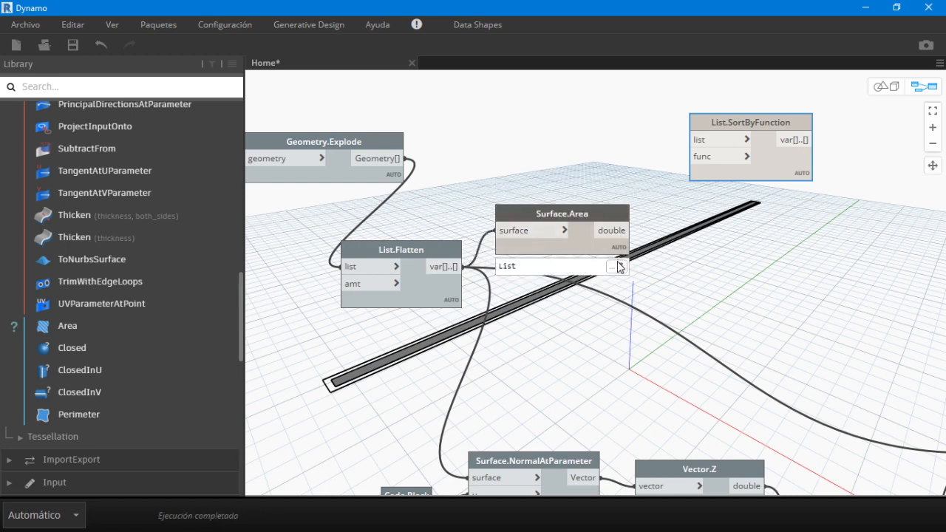
mouse_move(616, 266)
scroll(643, 293, up, 2)
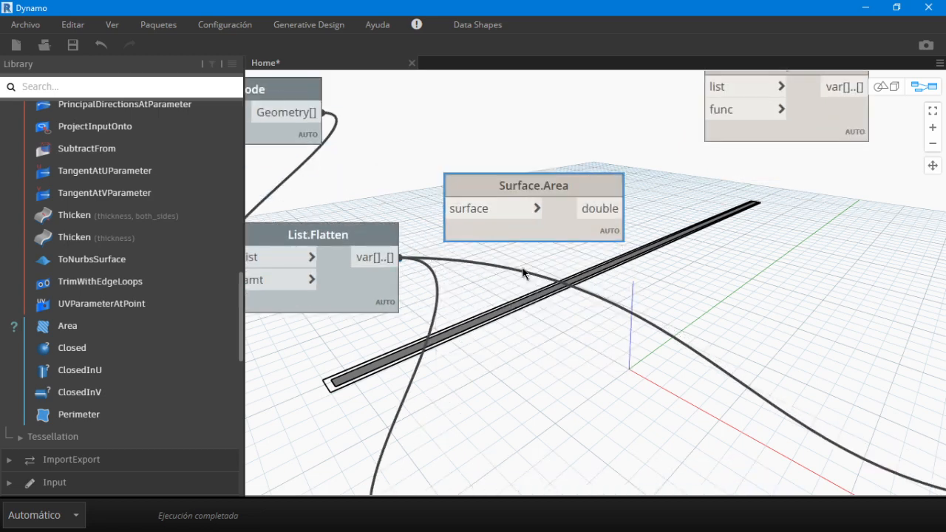
Step: Move Surface.Area down over the long List.Flatten wire and lower List.SortByFunction beside it
scroll(650, 209, down, 1)
click(701, 202)
middle_drag(702, 202, 670, 241)
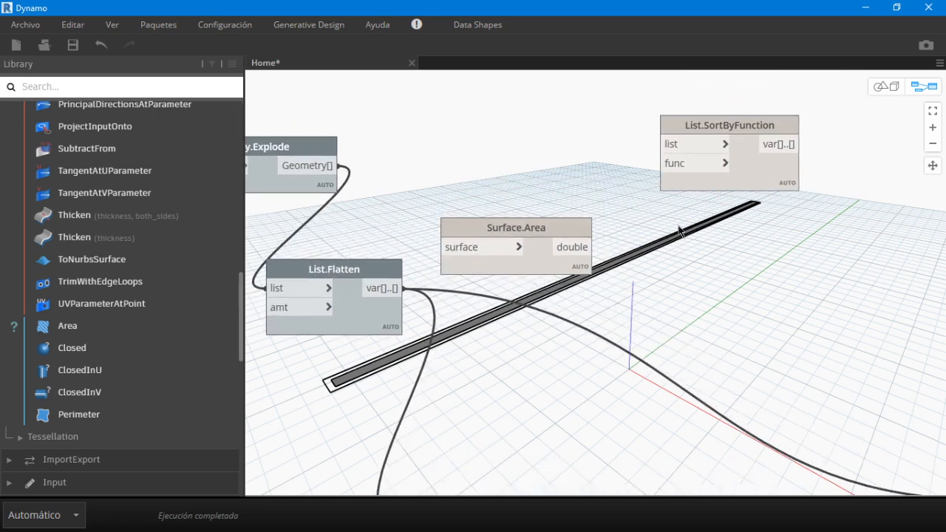
drag(752, 176, 733, 161)
drag(568, 256, 602, 340)
drag(718, 153, 729, 230)
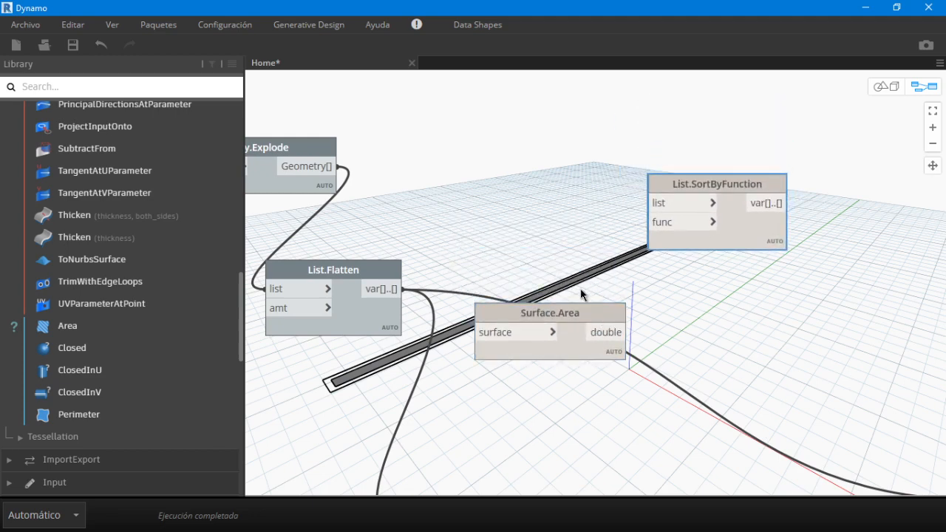
drag(588, 311, 595, 330)
drag(736, 244, 736, 295)
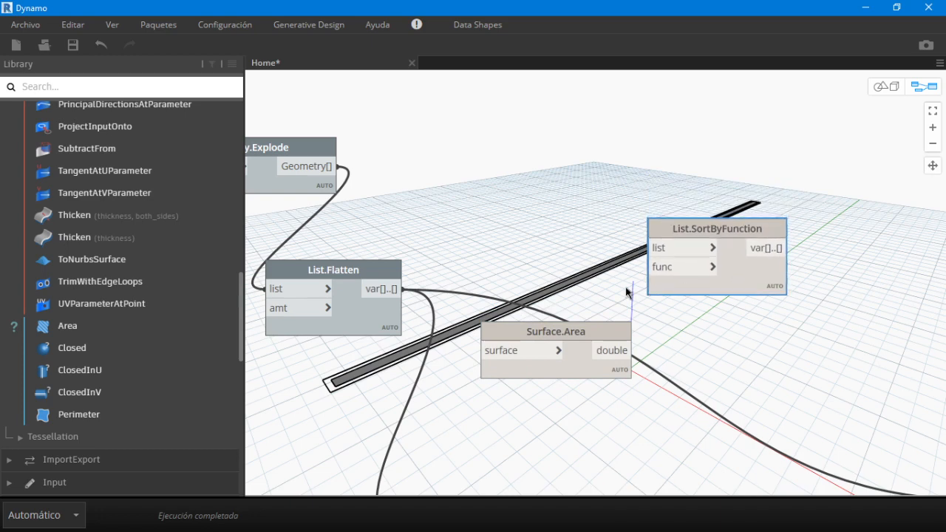
Step: Connect the List.Flatten output to the list input of List.SortByFunction and the Surface.Area output to its func input
scroll(165, 359, down, 3)
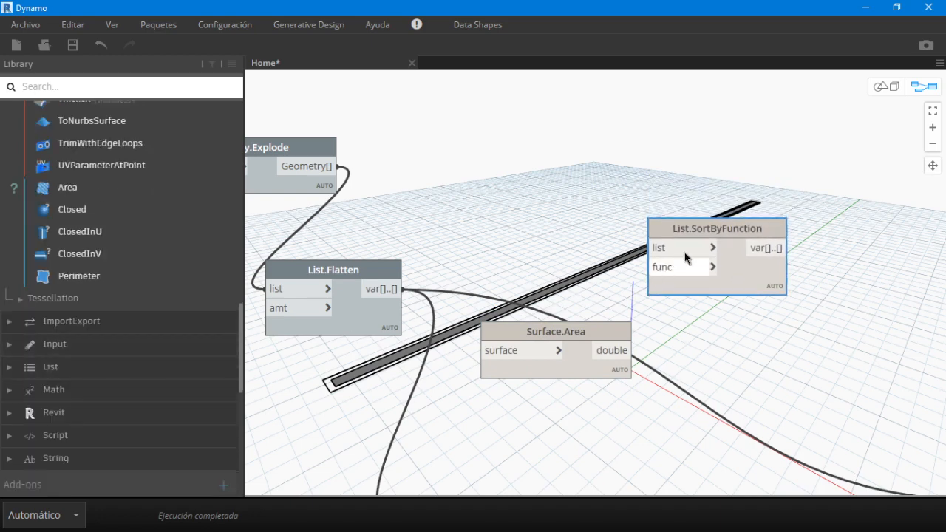
click(394, 289)
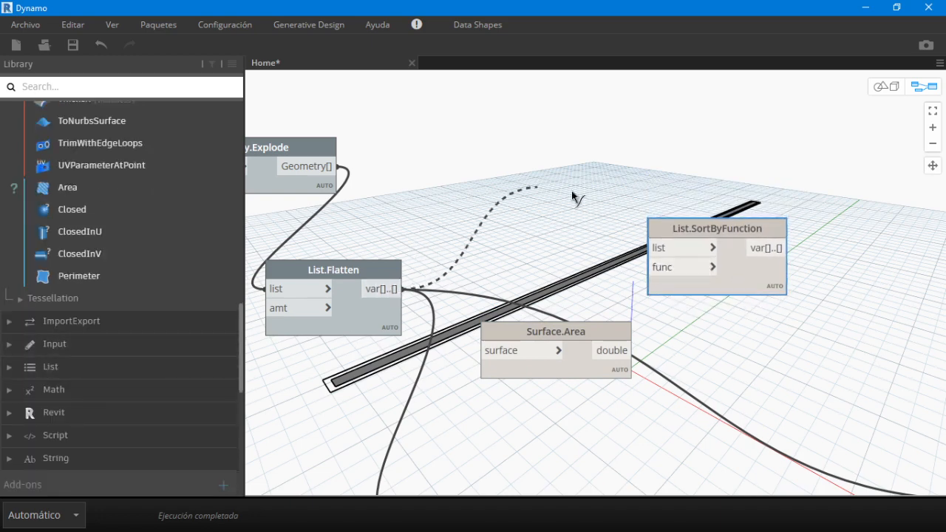
click(656, 247)
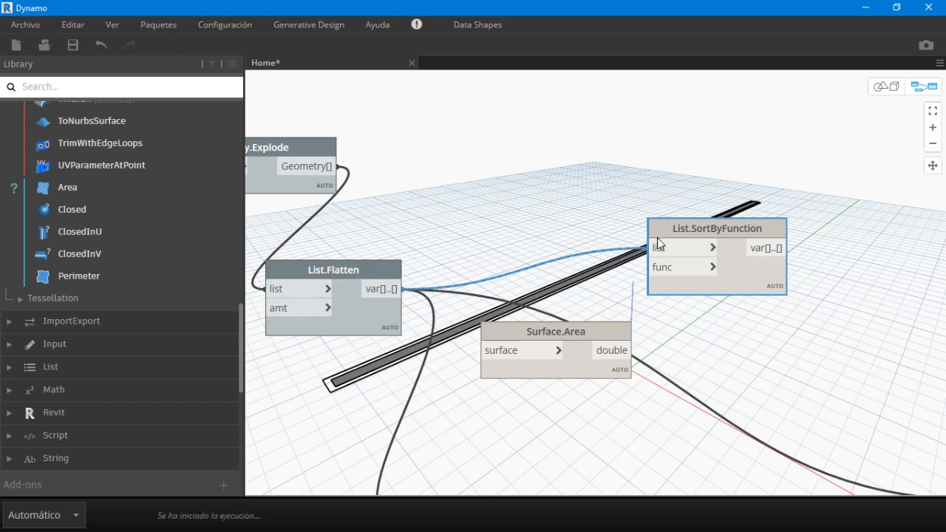
click(618, 351)
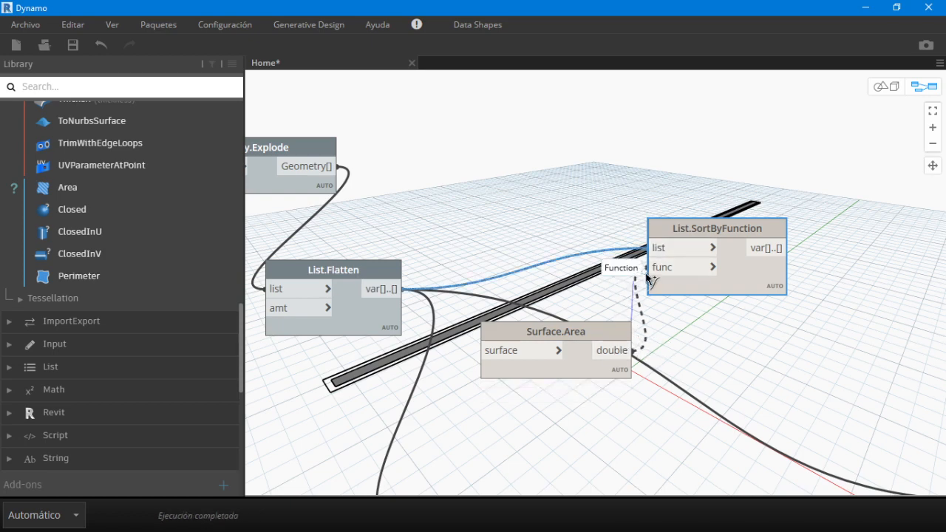
click(646, 270)
mouse_move(771, 316)
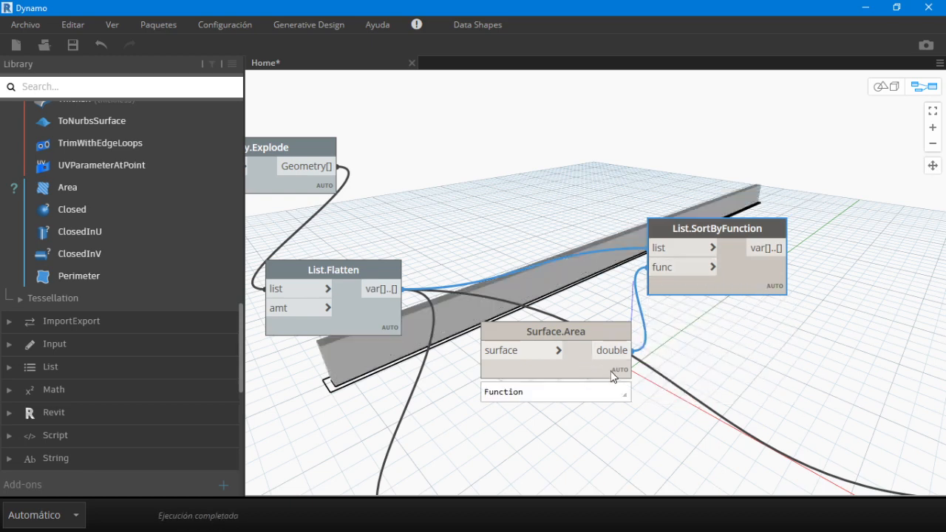
Step: Move List.SortByFunction and Surface.Area up so both sit above the long wire leaving List.Flatten
drag(746, 270, 723, 153)
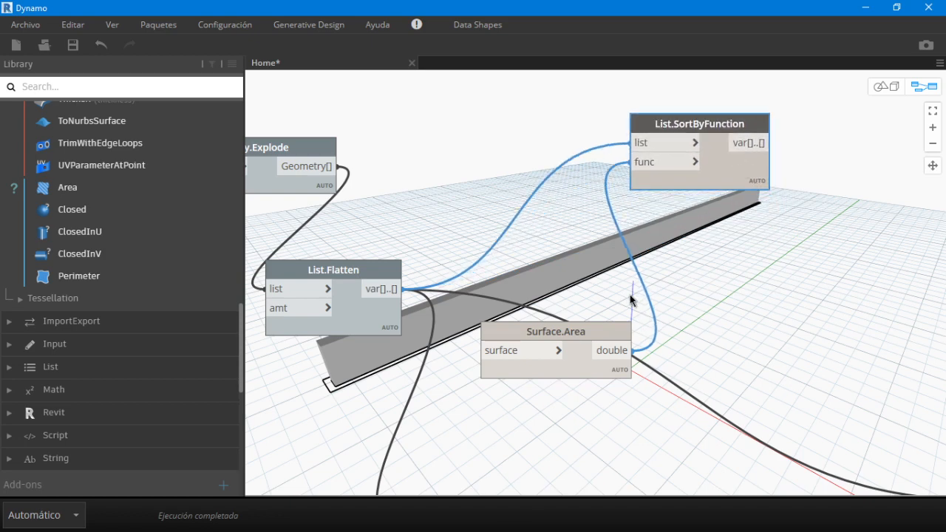
drag(590, 336, 563, 220)
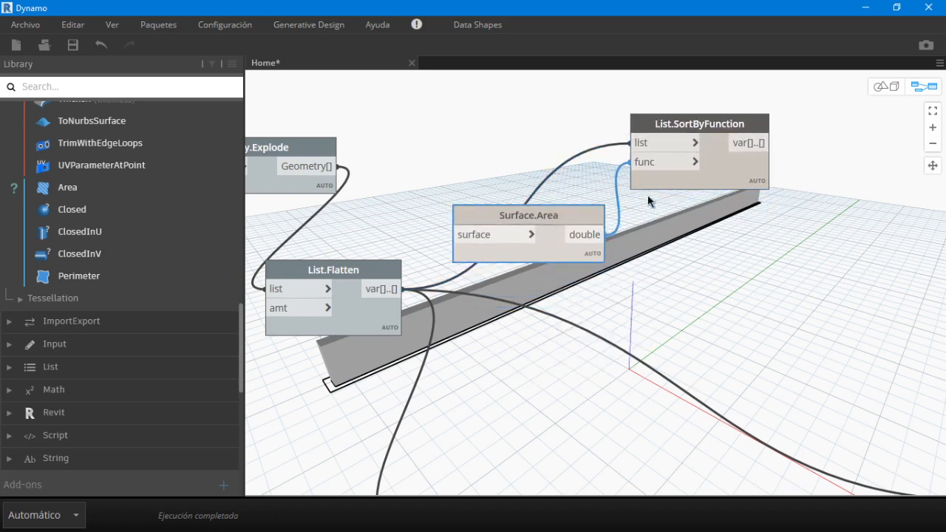
click(721, 237)
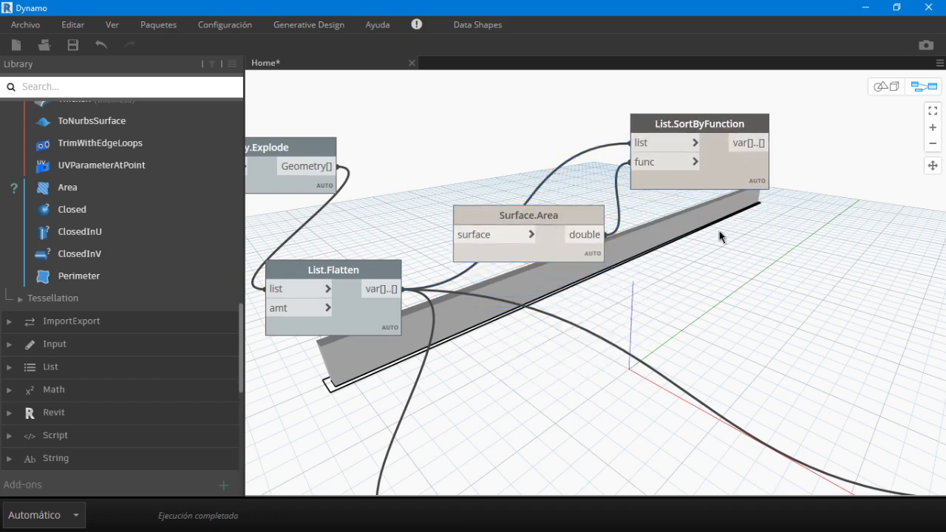
Step: Examine the sorted surfaces in the List.SortByFunction output, highlighting items 0 and 1 to see which beam faces they are
scroll(720, 237, down, 2)
middle_drag(808, 204, 634, 260)
scroll(595, 235, up, 1)
mouse_move(583, 242)
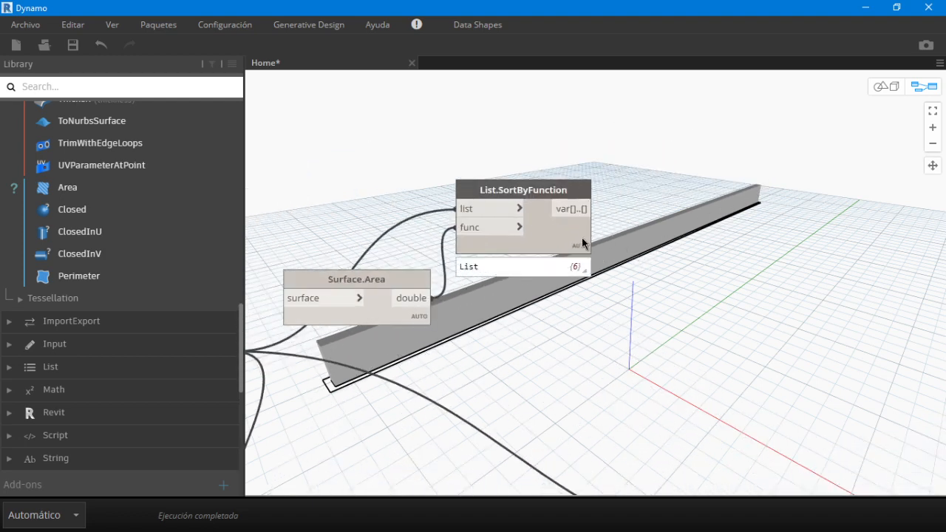
click(573, 267)
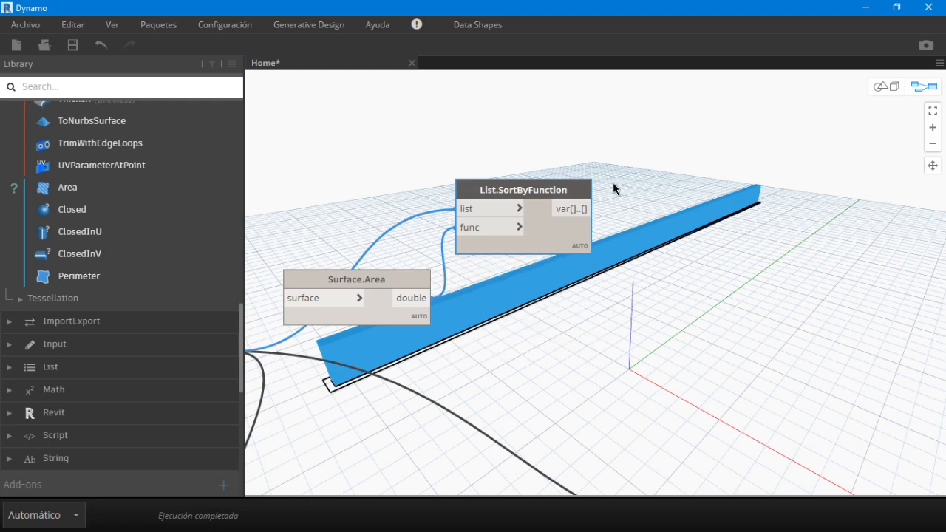
scroll(800, 234, up, 4)
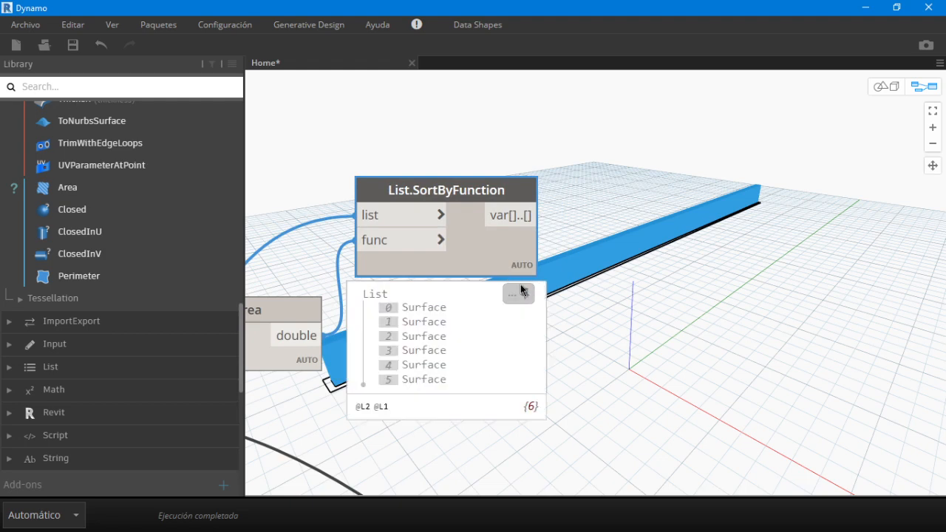
click(522, 289)
click(411, 317)
click(424, 309)
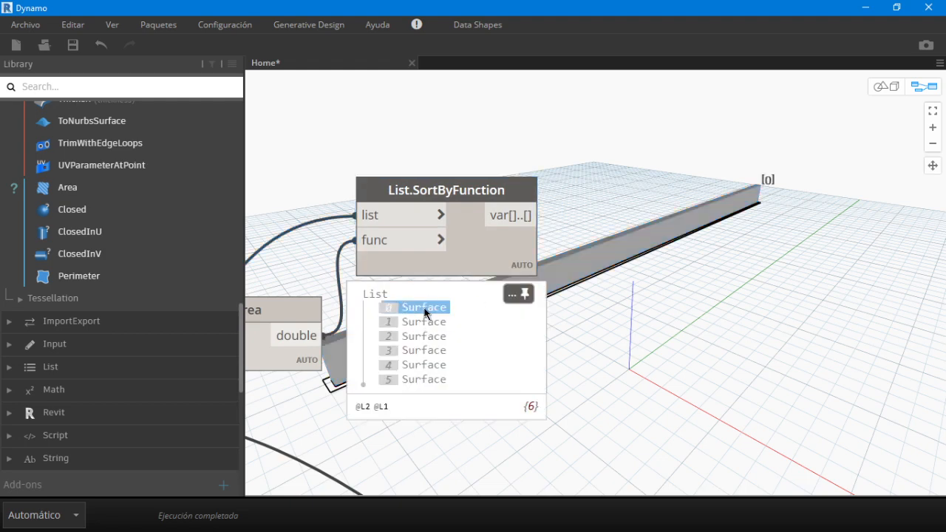
click(424, 321)
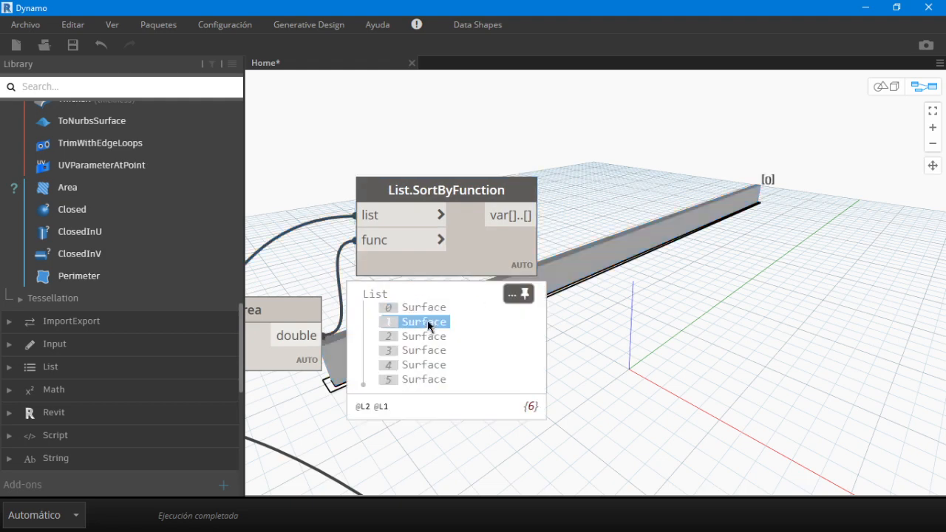
scroll(716, 321, down, 2)
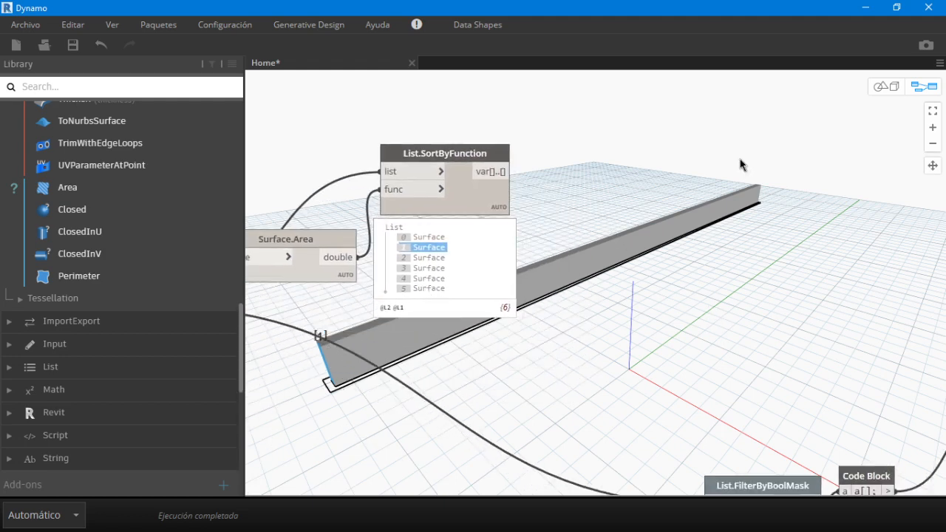
click(427, 238)
click(436, 239)
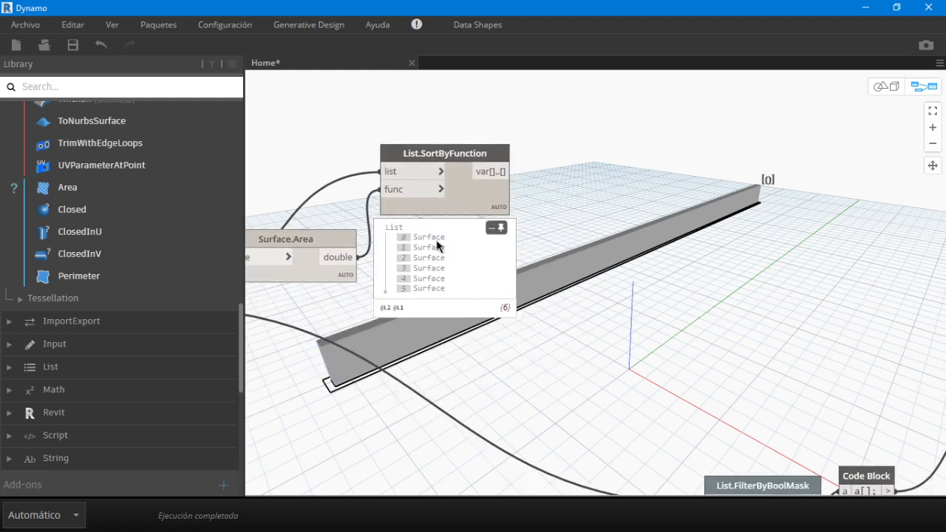
click(495, 227)
click(545, 221)
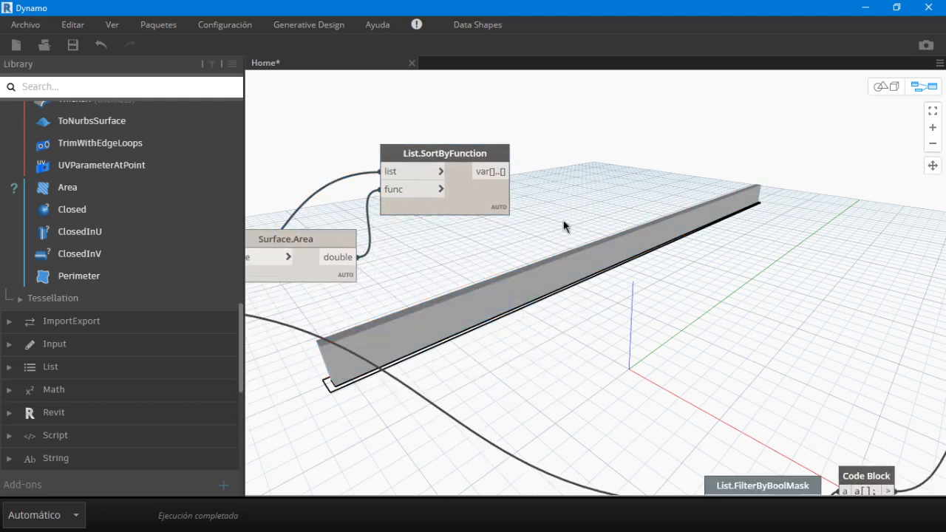
Step: Add a Code Block beside List.SortByFunction containing the lines a[0]; and a[1]; to extract the first two sorted faces
middle_drag(561, 237, 544, 273)
scroll(507, 262, up, 1)
scroll(507, 264, up, 1)
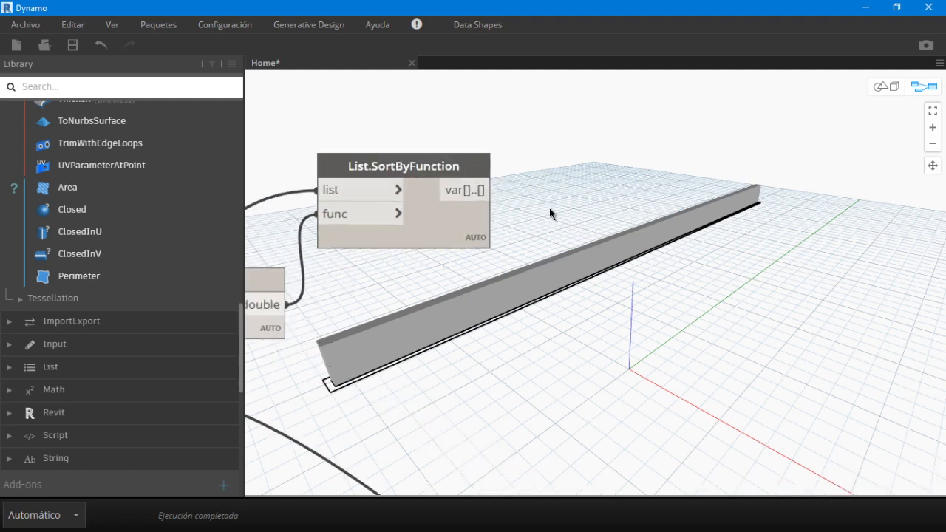
middle_drag(549, 210, 537, 247)
scroll(538, 247, up, 2)
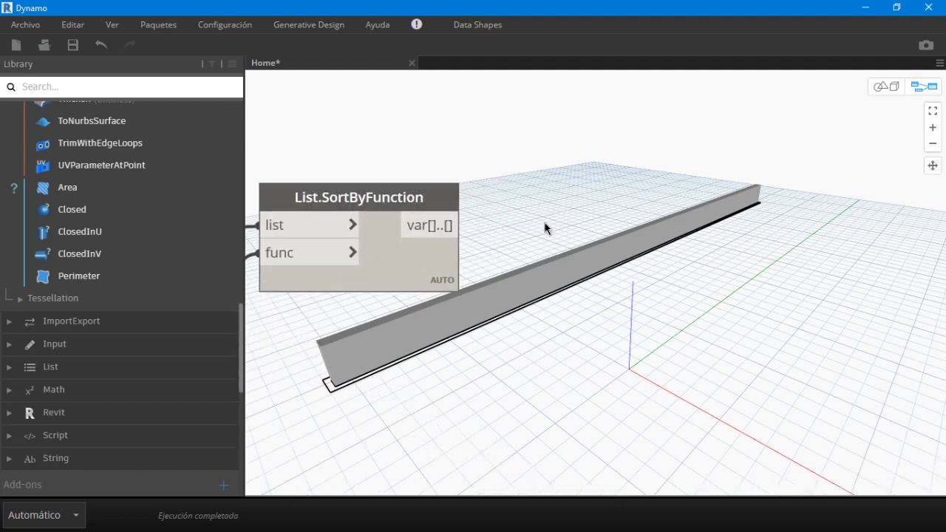
double_click(570, 194)
text(a[)
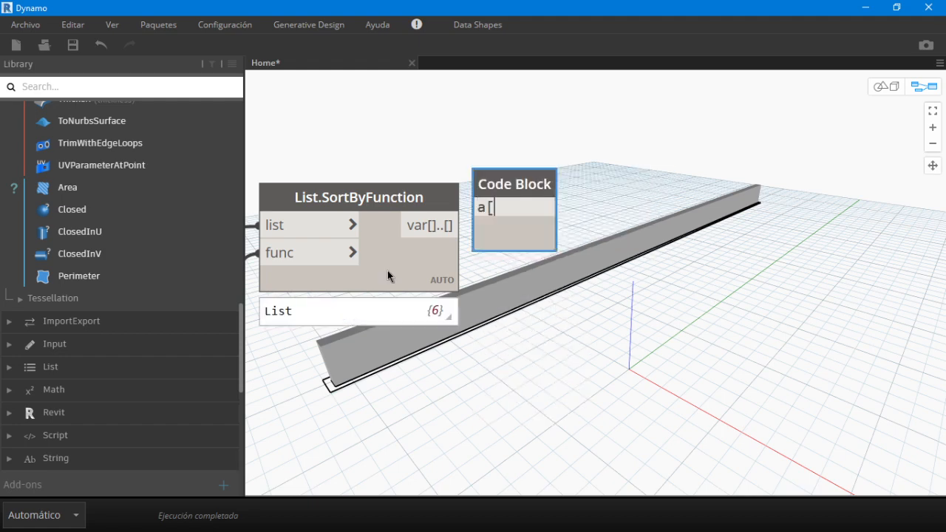
text(0];)
key(Return)
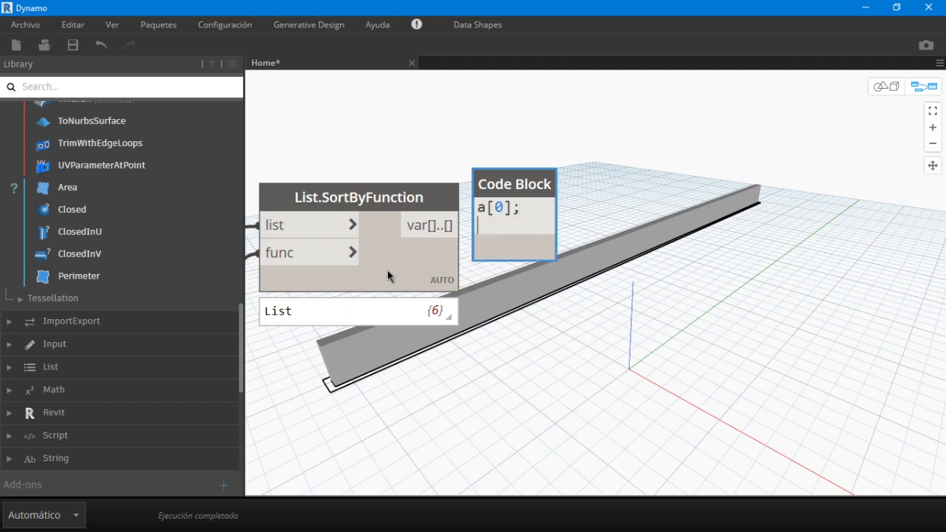
text(a[1];)
click(537, 291)
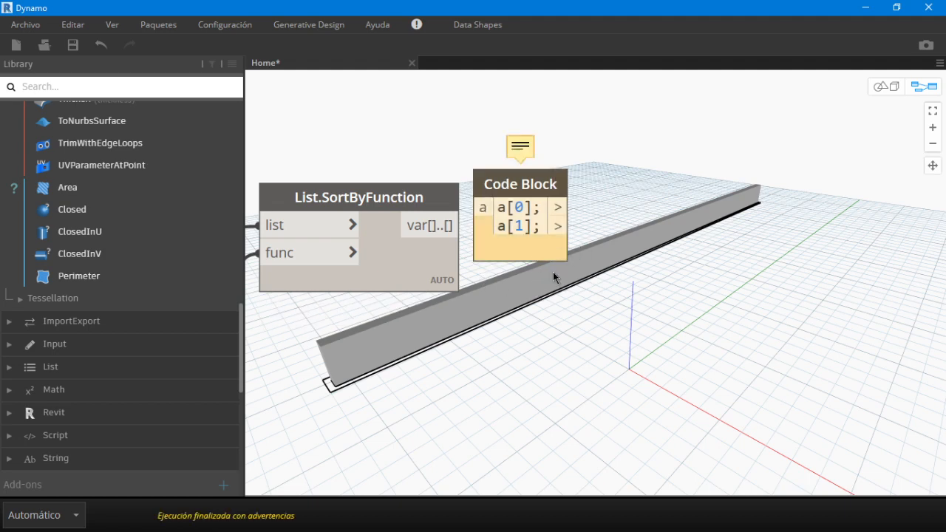
Step: Shift the new Code Block slightly away from List.SortByFunction and connect the sorted list output to its input a
drag(553, 244, 590, 236)
click(461, 225)
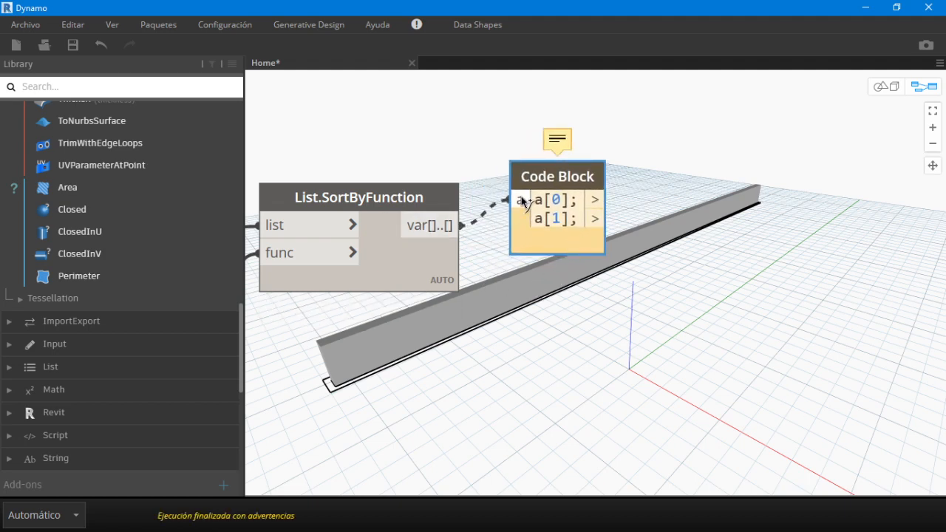
click(521, 200)
Step: Hide the geometry preview of the Surface.Area and List.SortByFunction nodes together
scroll(671, 293, down, 5)
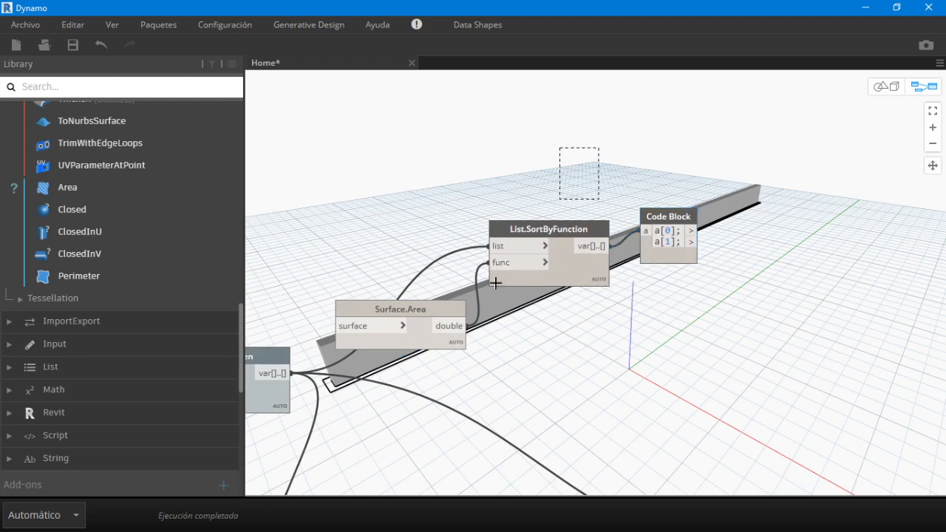
drag(495, 283, 443, 336)
right_click(521, 366)
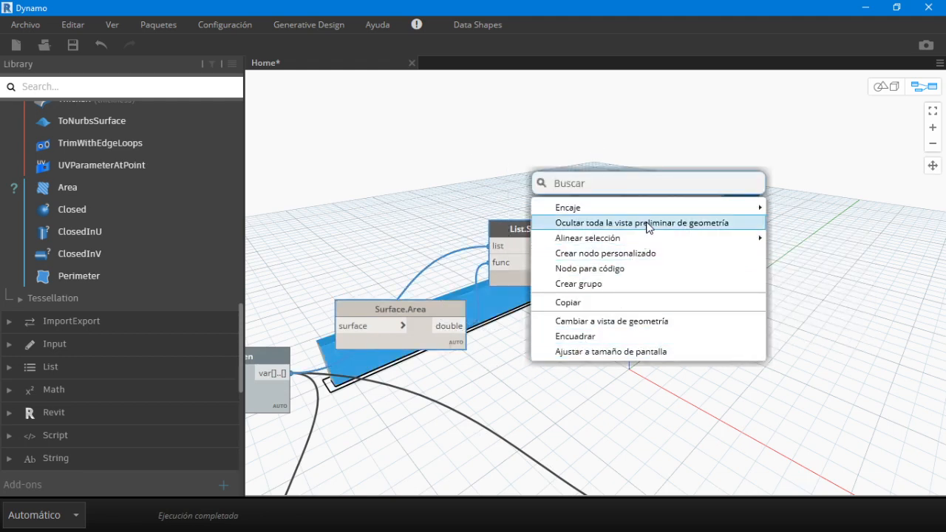
click(712, 223)
Step: Disconnect the List.Flatten wire from the surface input of Surface.NormalAtParameter
scroll(564, 353, down, 5)
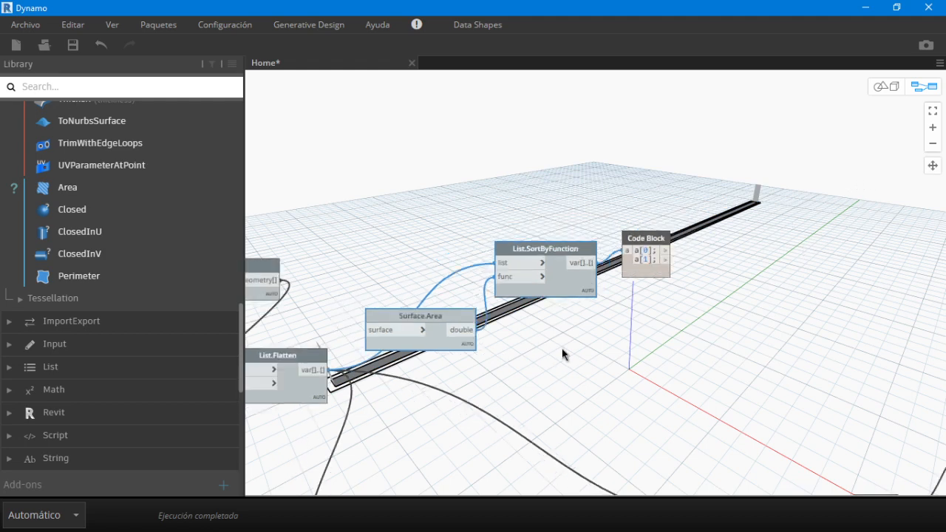
middle_drag(568, 278, 587, 318)
click(377, 341)
click(375, 294)
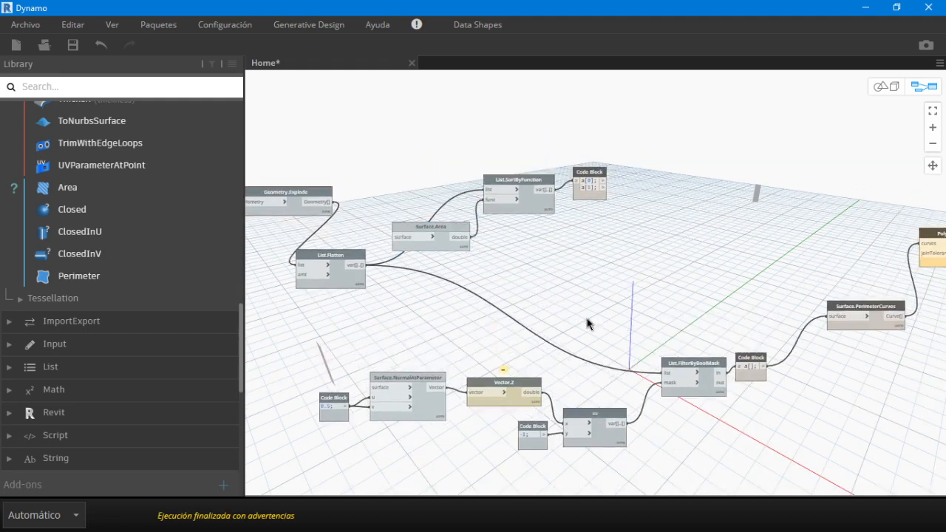
Step: Examine the two faces output by the a[0] and a[1] Code Block by orbiting the 3D geometry view
scroll(590, 236, up, 5)
click(603, 176)
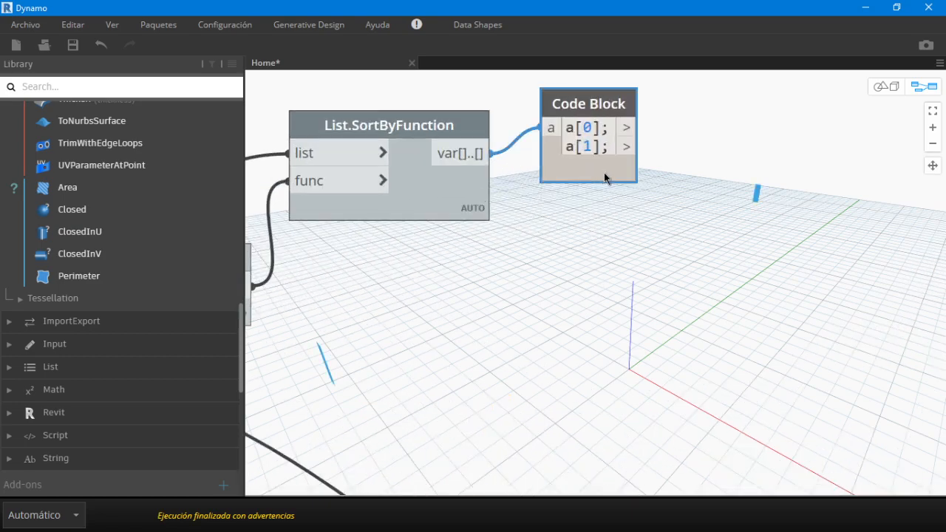
click(874, 90)
right_drag(595, 284, 574, 254)
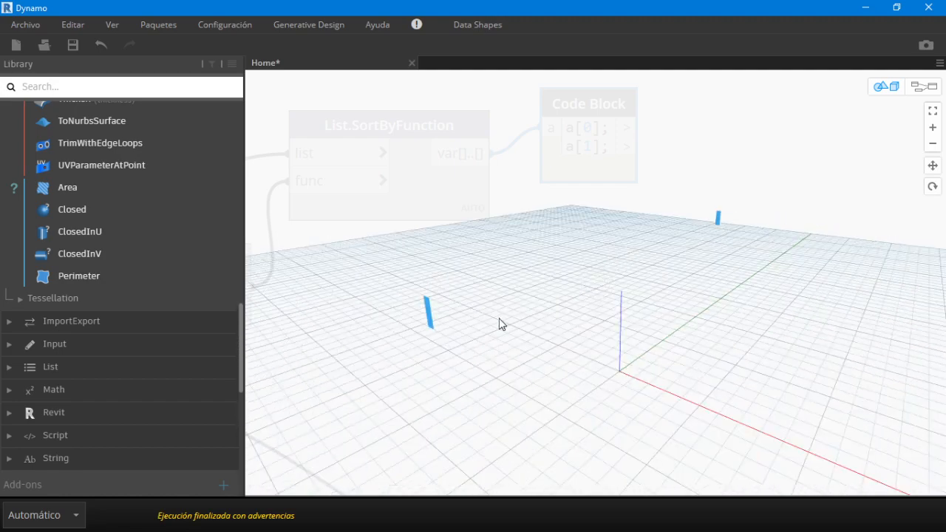
click(923, 87)
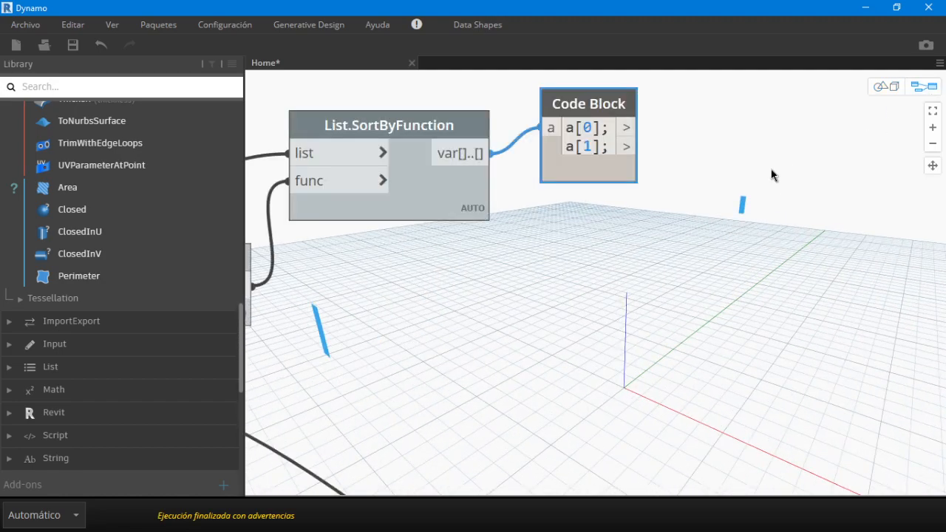
Step: Connect the Code Block's a[0] output to the surface input of Surface.PerimeterCurves
click(625, 133)
scroll(625, 135, down, 5)
middle_drag(739, 168, 631, 189)
middle_drag(775, 288, 734, 280)
scroll(724, 279, up, 5)
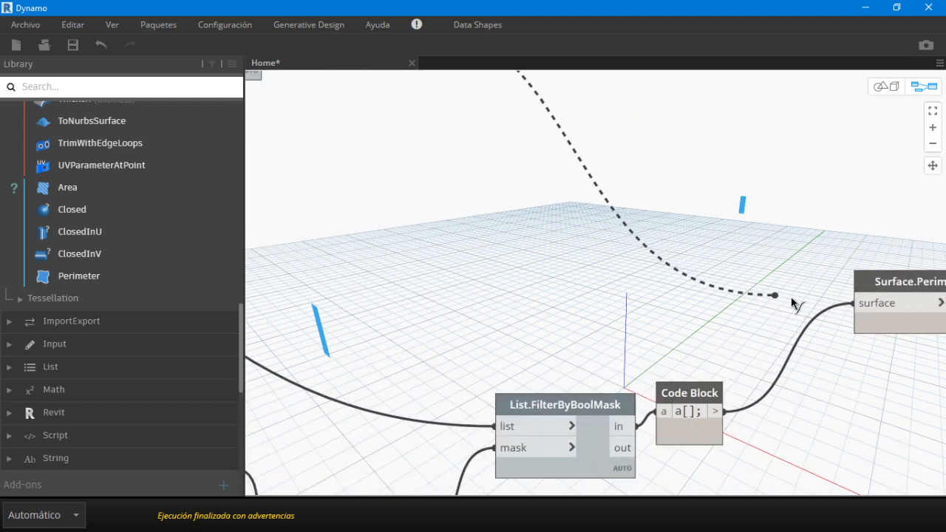
click(866, 300)
Step: Inspect the offset outline on the beam end face in 3D and hide the geometry preview of the a[0] and a[1] Code Block
click(877, 92)
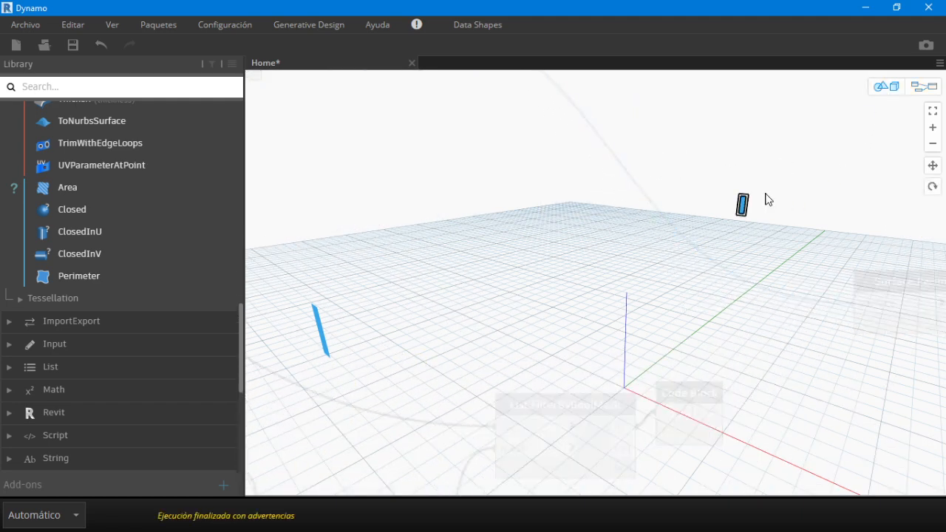
middle_drag(765, 196, 642, 334)
scroll(738, 281, up, 3)
scroll(787, 305, up, 3)
scroll(713, 333, up, 2)
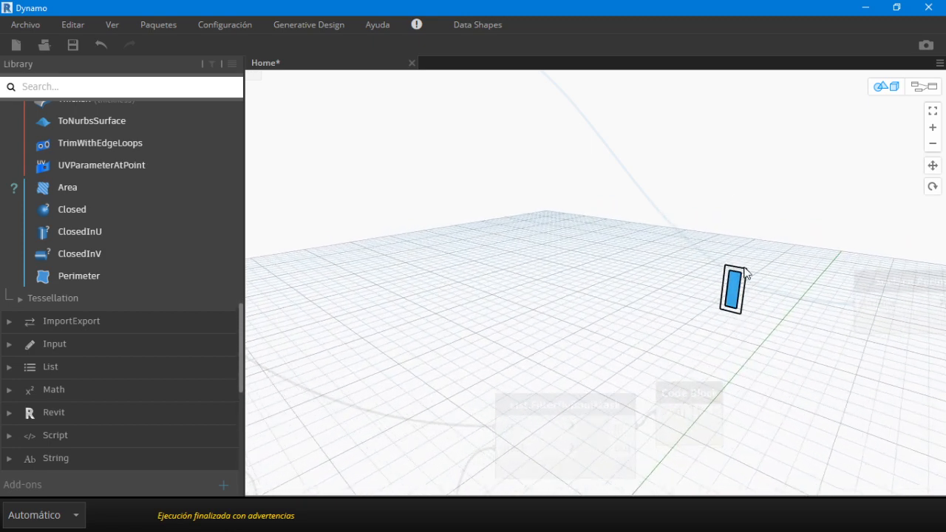
click(923, 87)
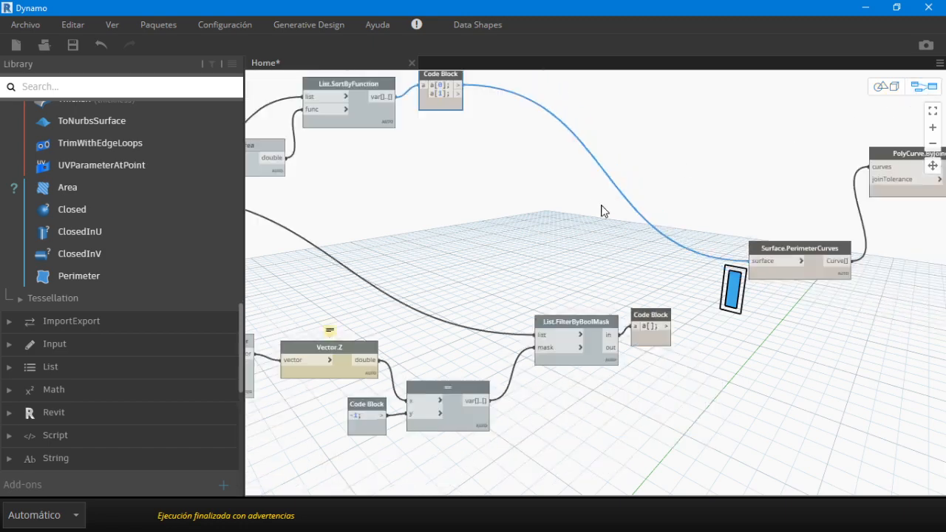
right_click(500, 182)
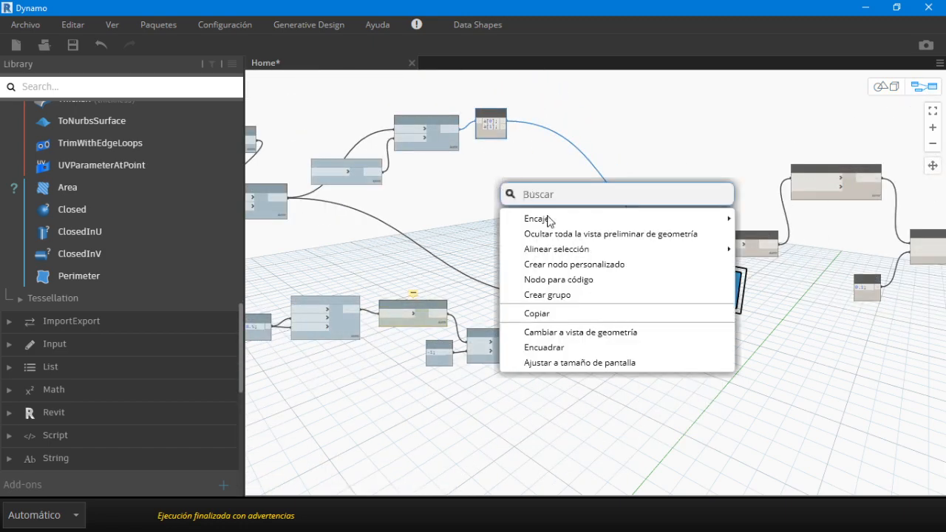
click(642, 318)
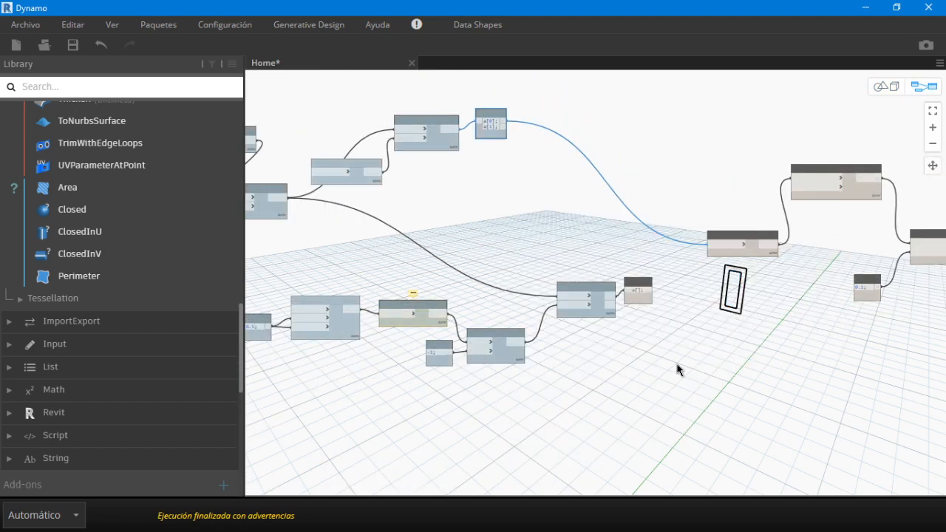
Step: Pick the rectangular concrete column in Revit as the graph's source element and return to Dynamo
scroll(678, 369, down, 3)
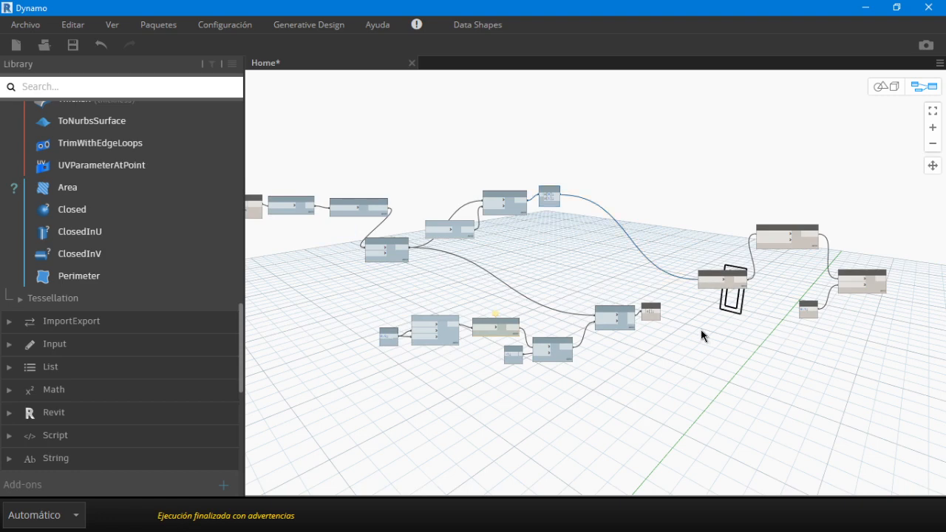
scroll(704, 330, up, 1)
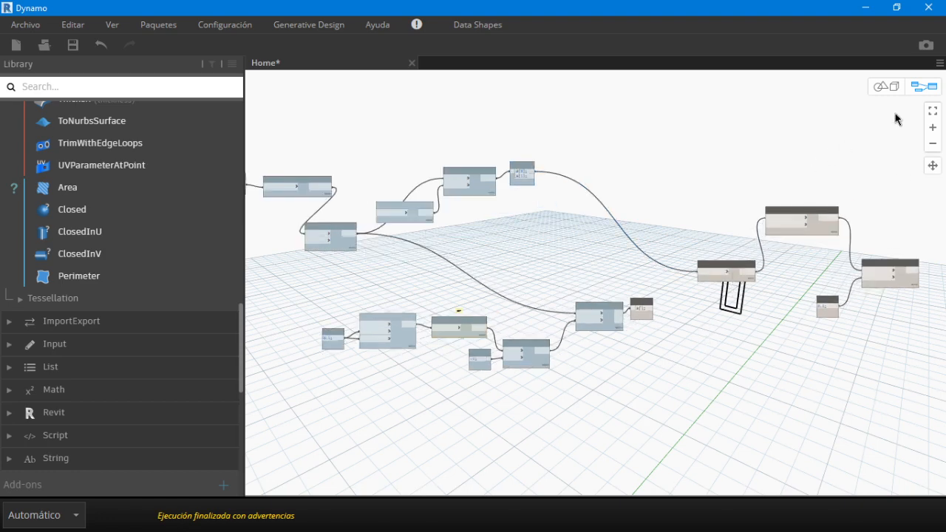
scroll(696, 325, up, 2)
mouse_move(741, 264)
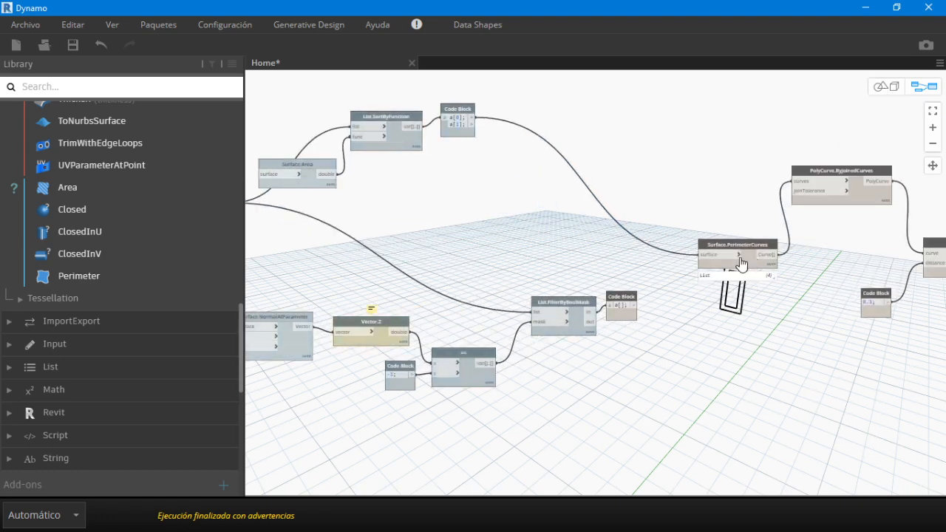
scroll(741, 264, down, 3)
middle_drag(401, 291, 633, 326)
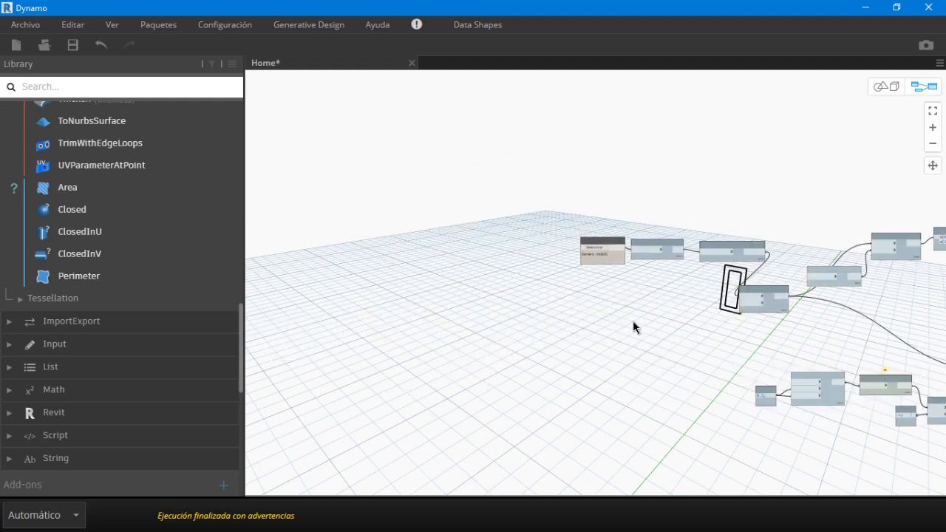
click(864, 7)
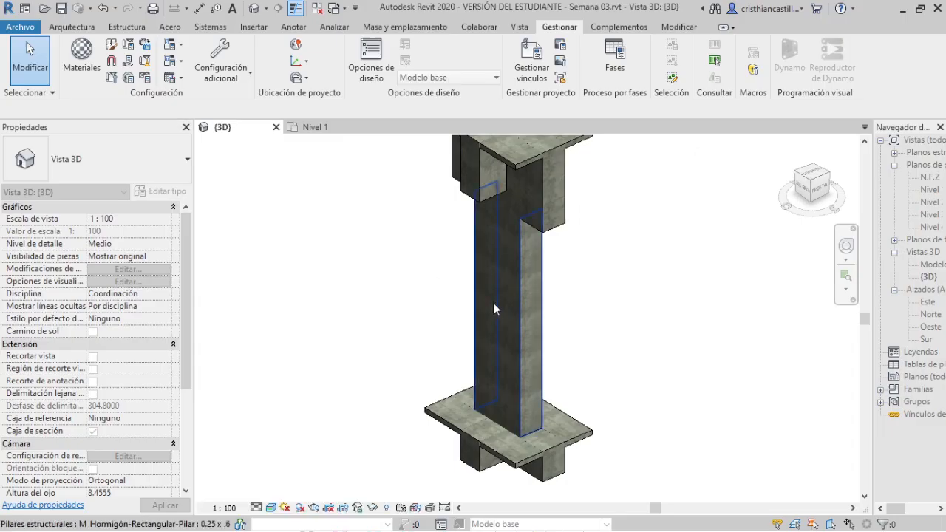
key(alt+Tab)
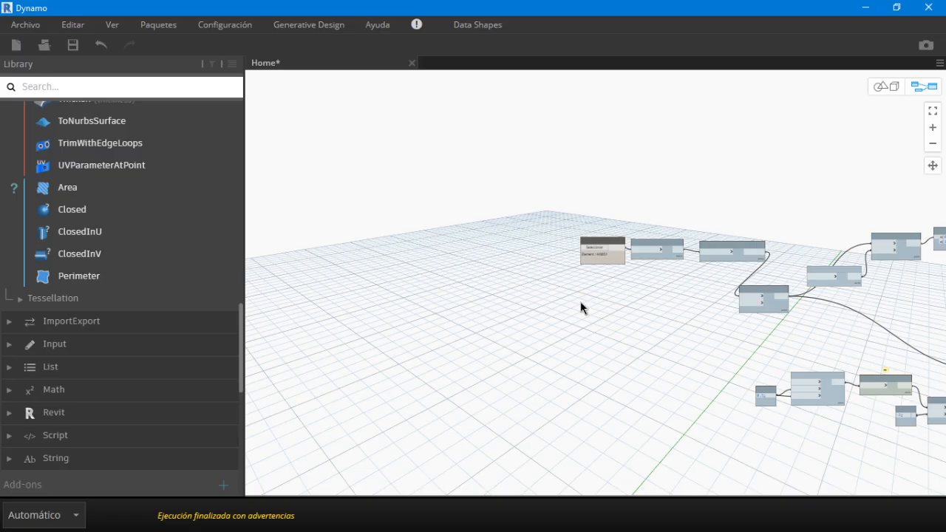
Step: Fit the 3D geometry preview and examine the perimeter and offset outline generated for the column
click(878, 88)
right_click(657, 298)
click(717, 353)
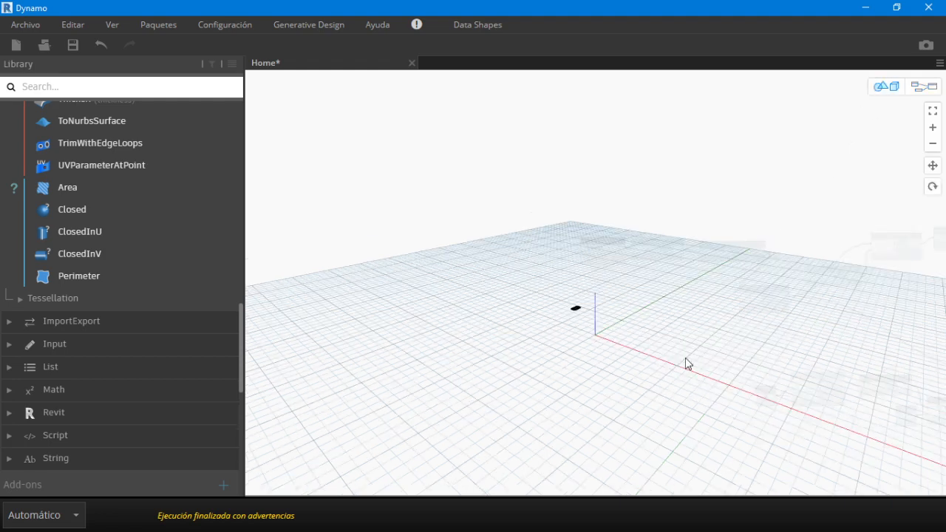
scroll(572, 323, up, 6)
middle_drag(492, 386, 624, 432)
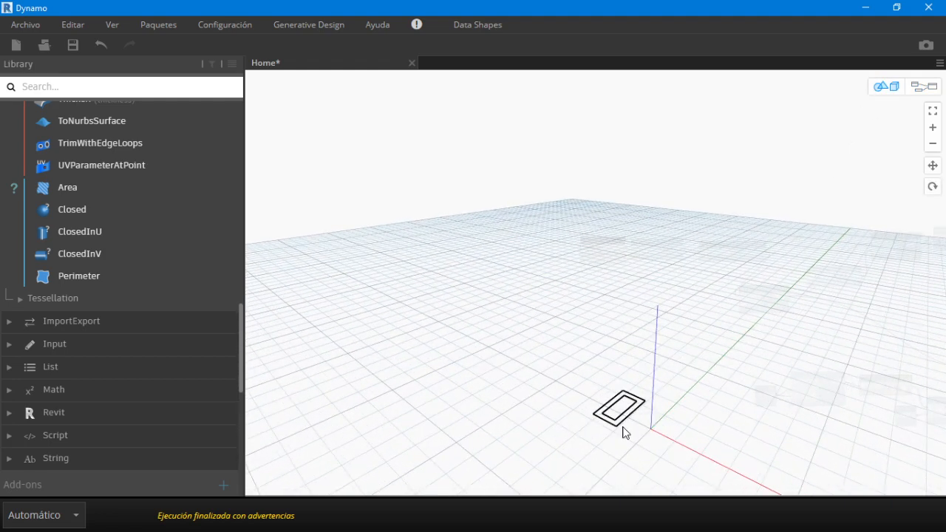
click(927, 88)
Step: Delete the unused normal-filter branch: Surface.NormalAtParameter, Vector.Z, ==, List.FilterByBoolMask and their Code Blocks
scroll(617, 198, down, 2)
middle_drag(872, 241, 660, 258)
scroll(687, 369, up, 3)
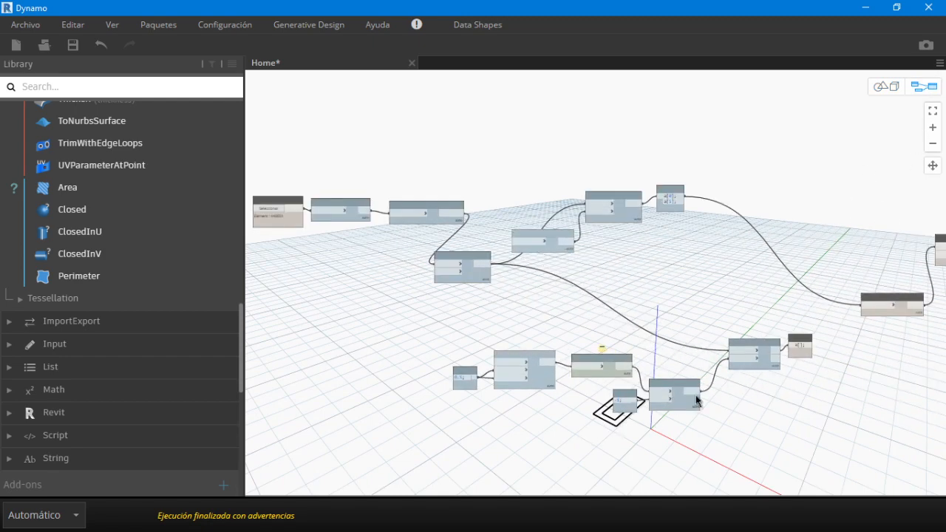
drag(846, 335, 399, 432)
scroll(625, 411, up, 2)
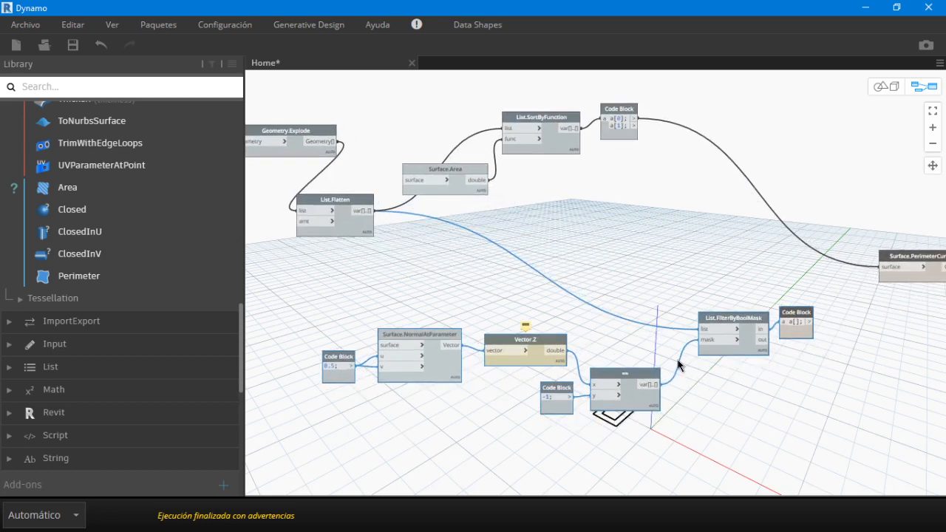
scroll(658, 392, up, 2)
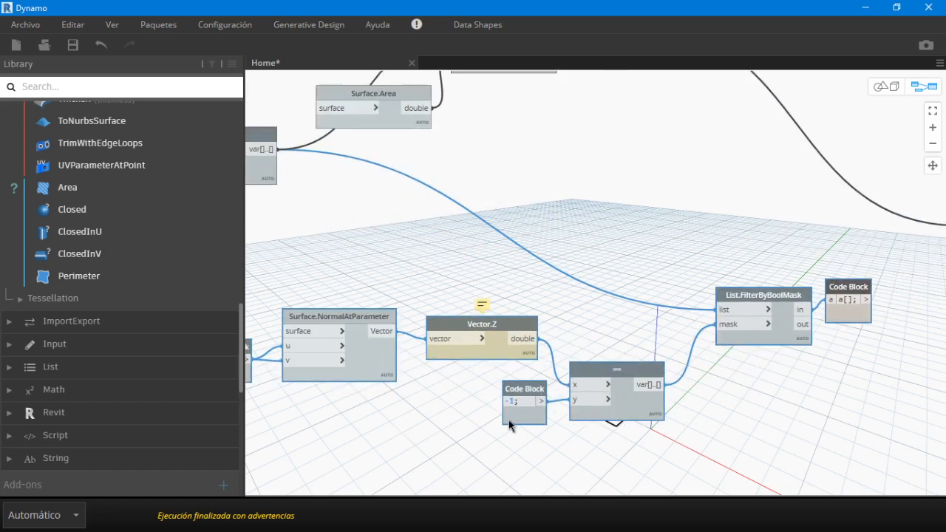
scroll(545, 374, down, 1)
scroll(757, 339, down, 1)
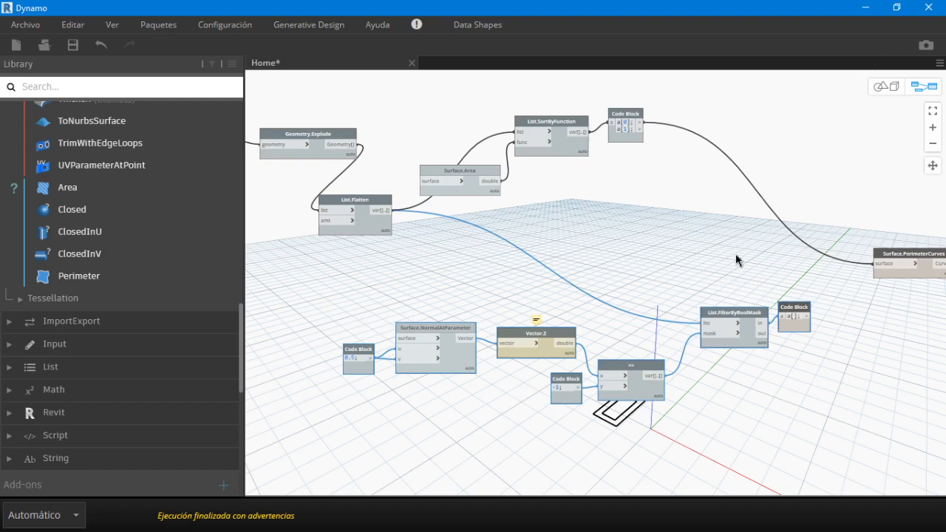
key(Delete)
key(ctrl+l)
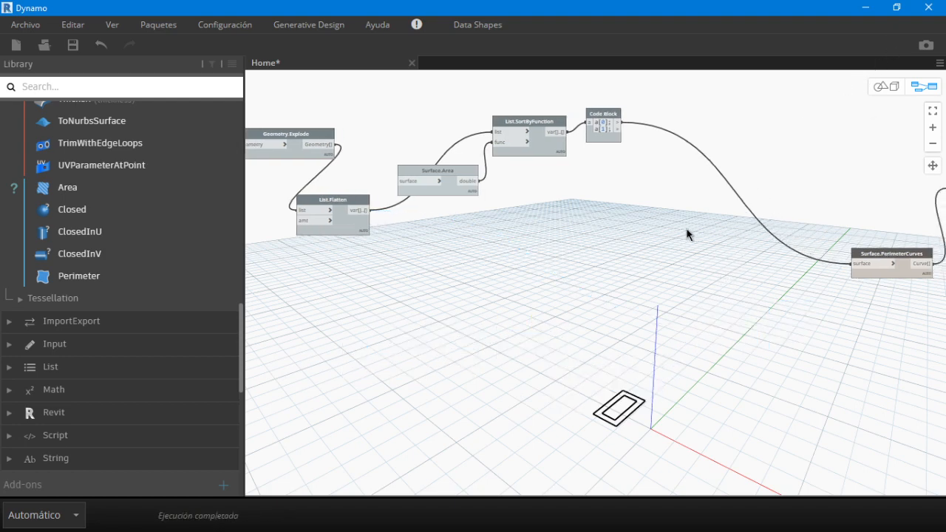
Step: Move Surface.Area, List.SortByFunction and the a[0] and a[1] Code Block together, farther from List.Flatten
drag(668, 160, 473, 262)
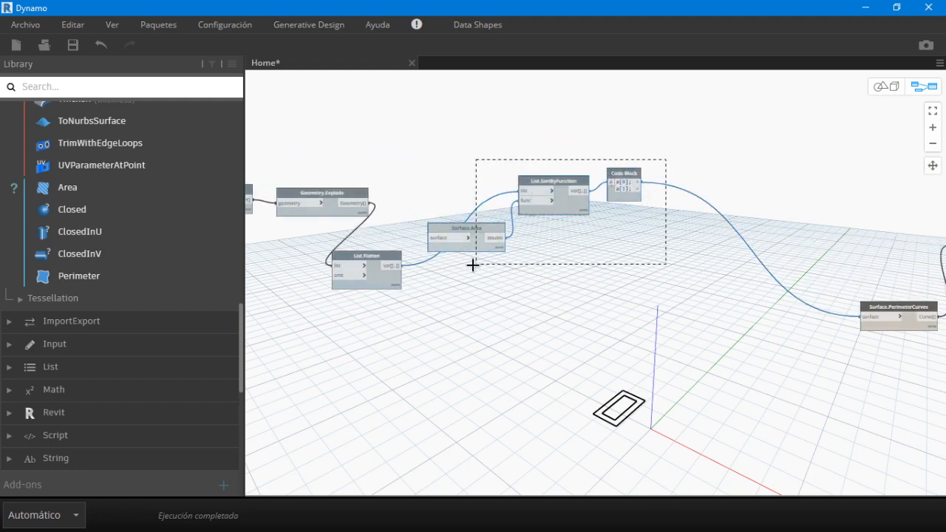
scroll(553, 210, up, 2)
drag(620, 226, 695, 262)
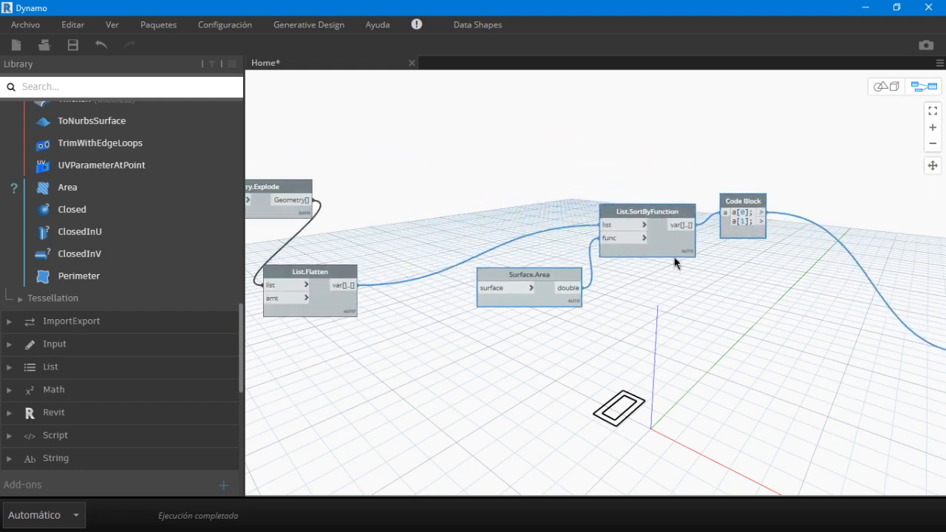
scroll(720, 279, up, 3)
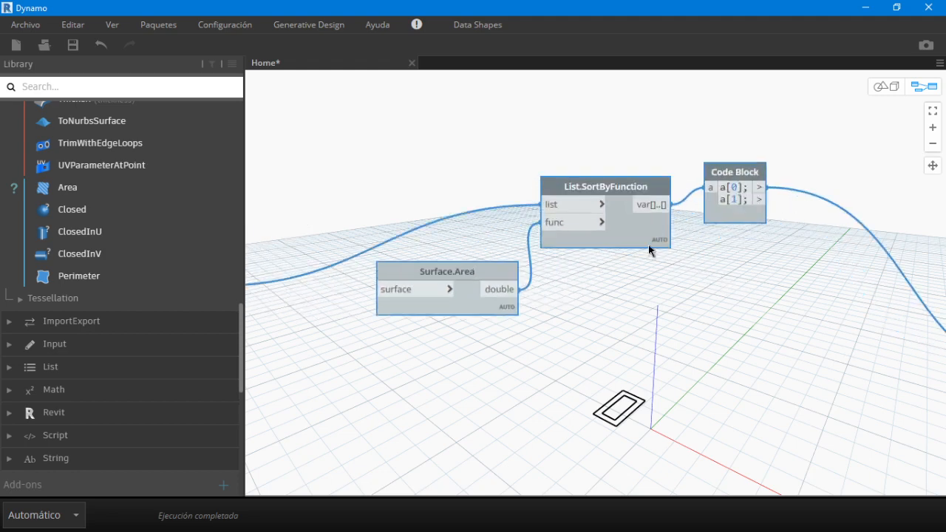
mouse_move(650, 244)
scroll(737, 224, down, 4)
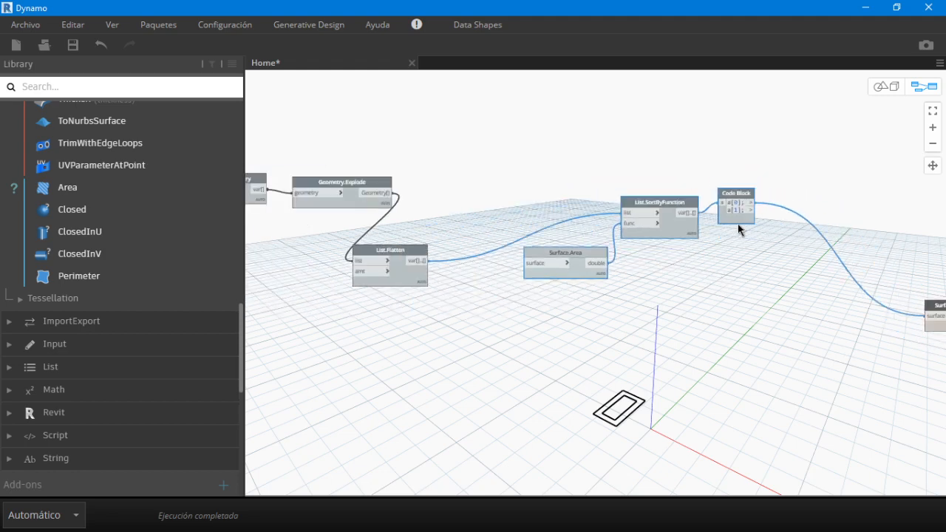
mouse_move(754, 246)
middle_down()
mouse_move(622, 245)
mouse_move(704, 247)
mouse_move(656, 233)
middle_up()
scroll(656, 238, down, 3)
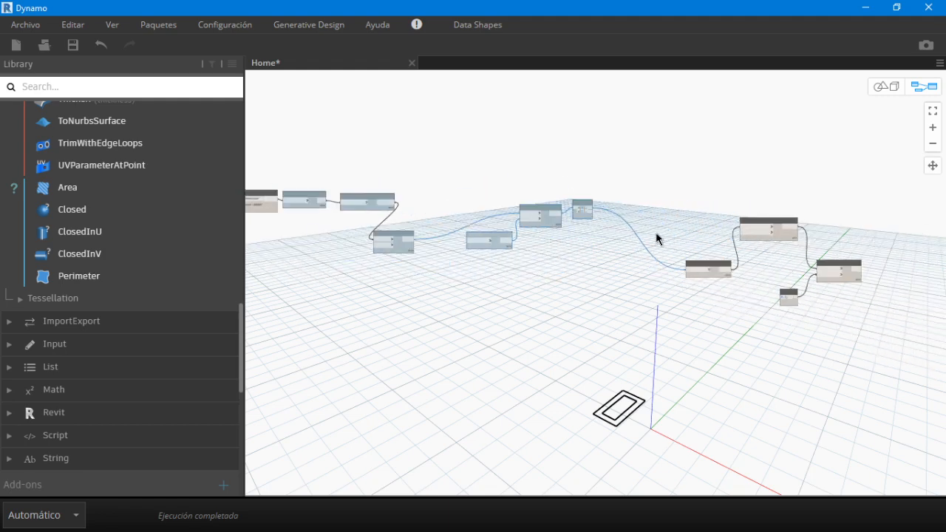
Step: Switch to Microsoft Whiteboard and review the five-step stirrup procedure and flowchart against the Dynamo graph
key(alt+Tab)
key(alt+Tab)
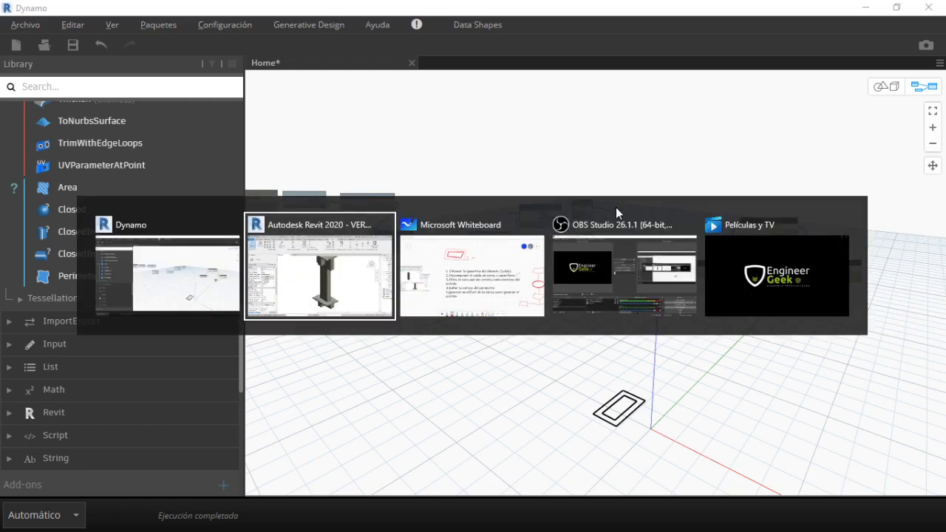
key(alt+Tab)
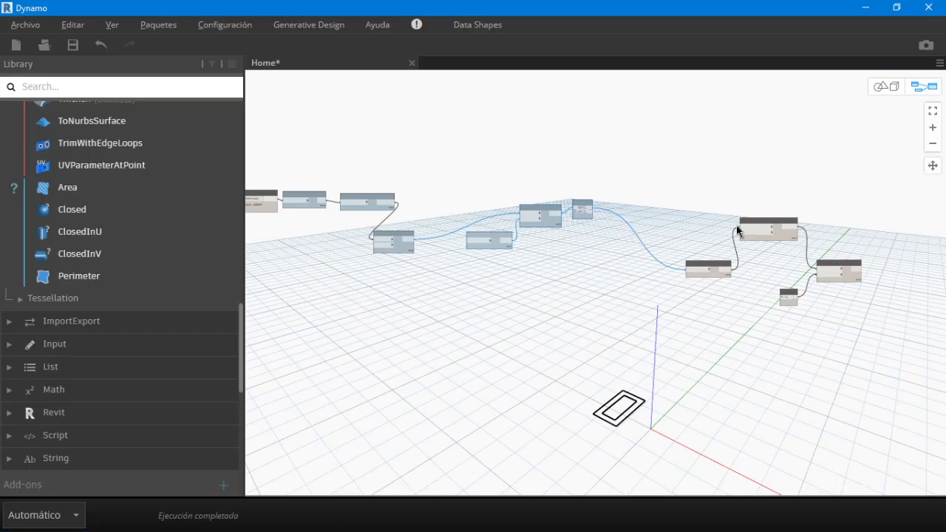
scroll(703, 236, up, 1)
key(alt+Tab)
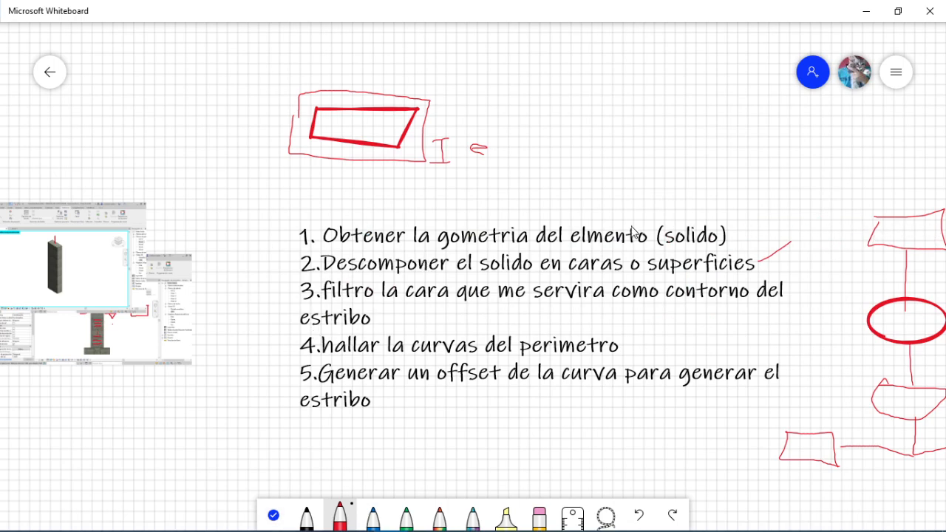
key(alt+Tab)
middle_drag(778, 261, 707, 281)
key(alt+Tab)
scroll(470, 234, down, 1)
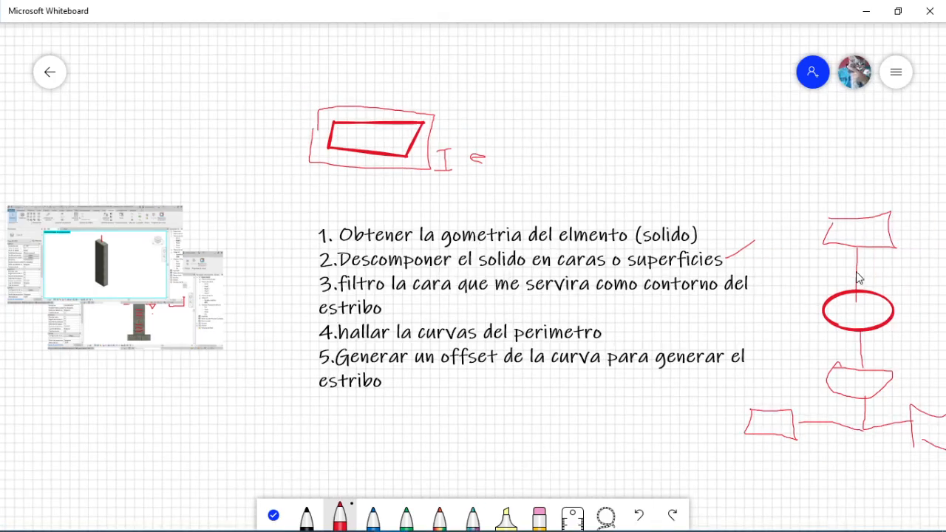
middle_drag(855, 272, 754, 208)
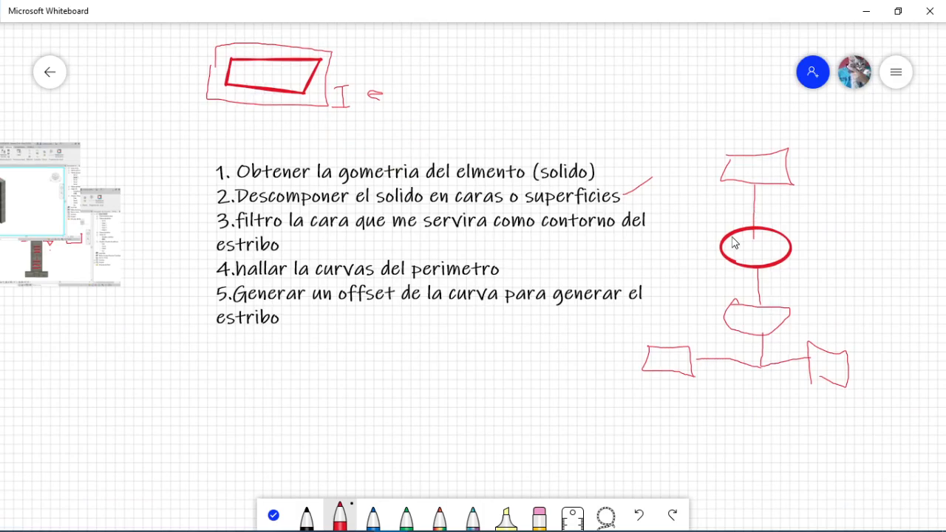
Step: Return to Dynamo and move the perimeter, polycurve and offset nodes with their Code Block closer to the a[0] and a[1] Code Block
key(alt+Tab)
drag(835, 207, 550, 340)
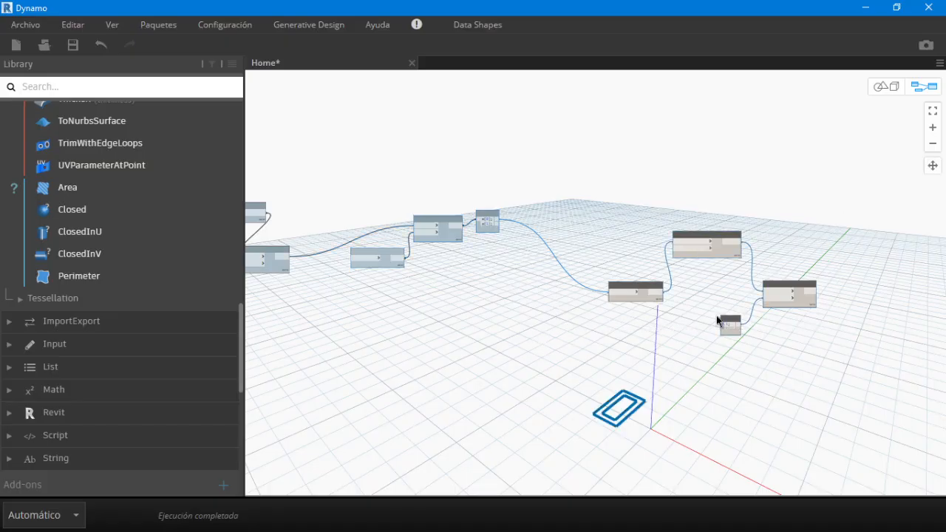
drag(790, 303, 695, 284)
click(755, 387)
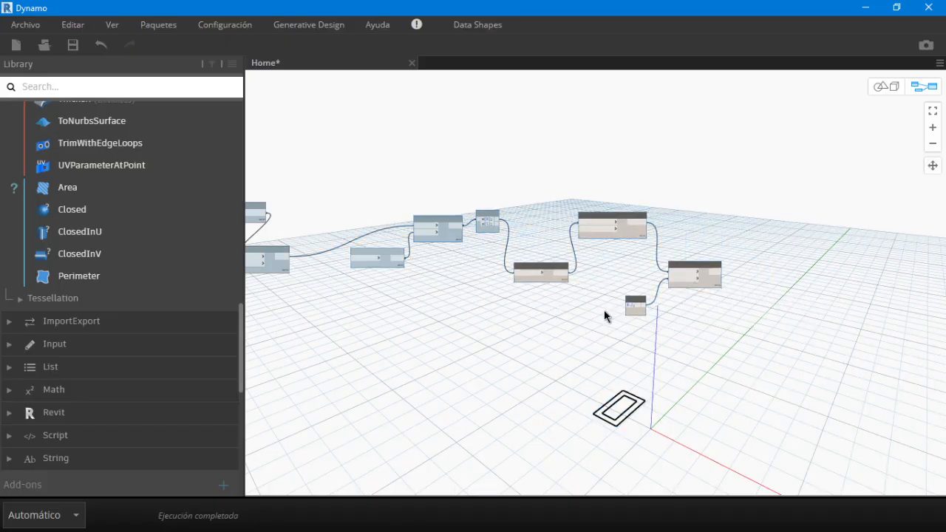
scroll(606, 317, up, 2)
scroll(611, 311, down, 2)
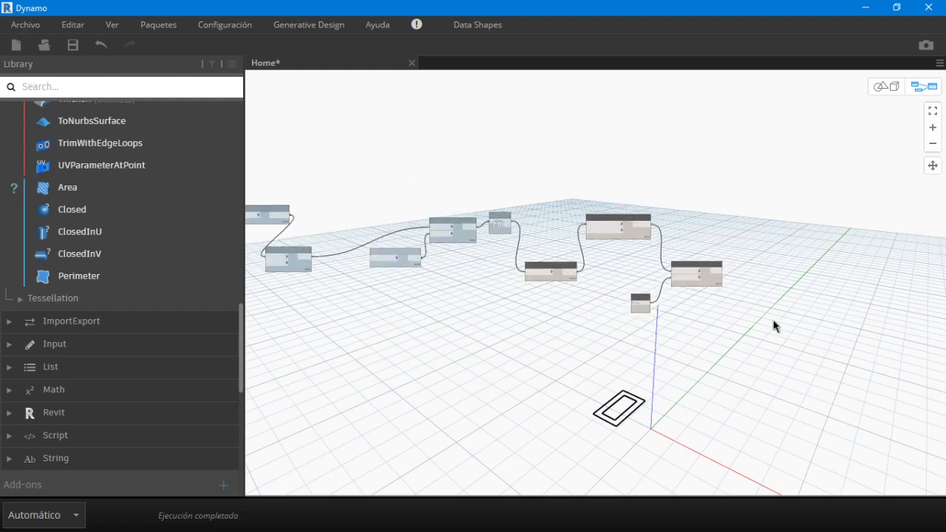
scroll(774, 324, down, 1)
scroll(672, 299, up, 1)
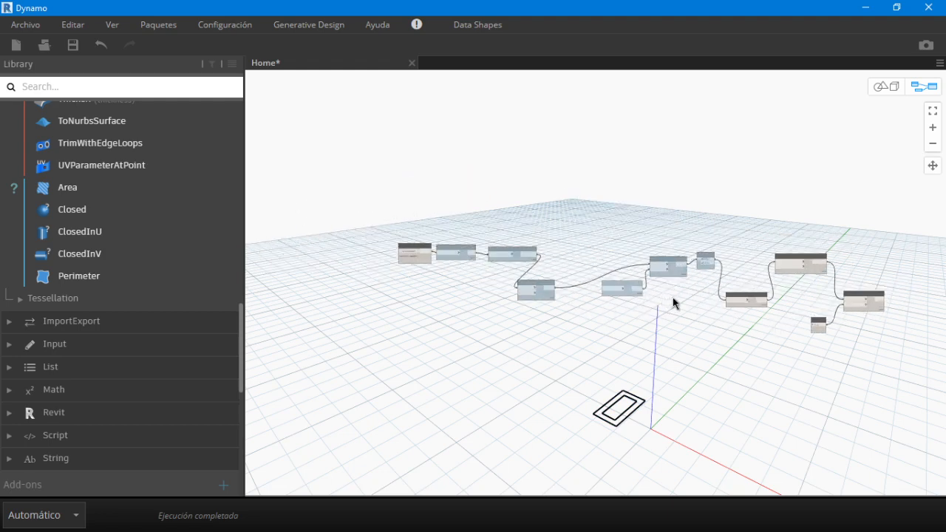